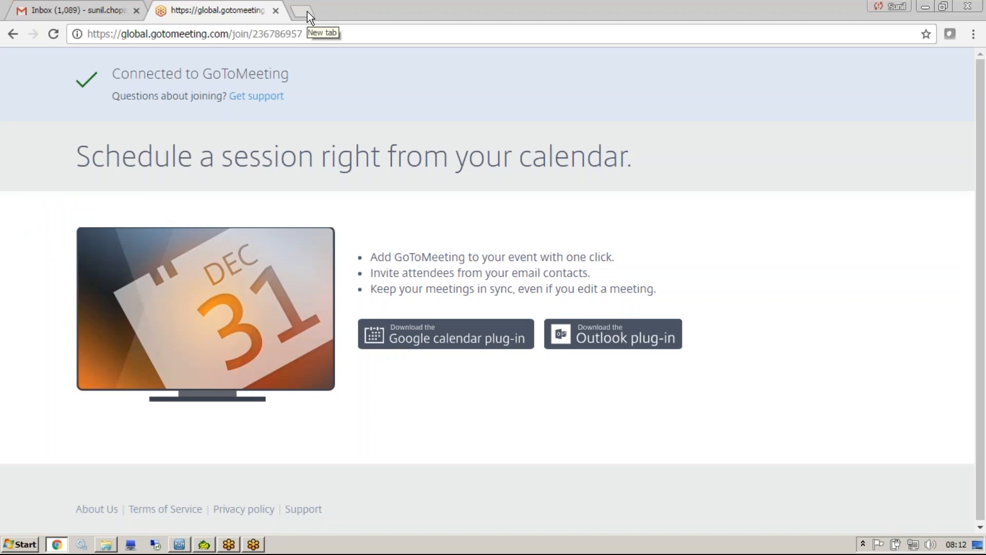
Switch to Notepad and write "user" in a new note, below a couple of blank lines.
key(super)
click(51, 140)
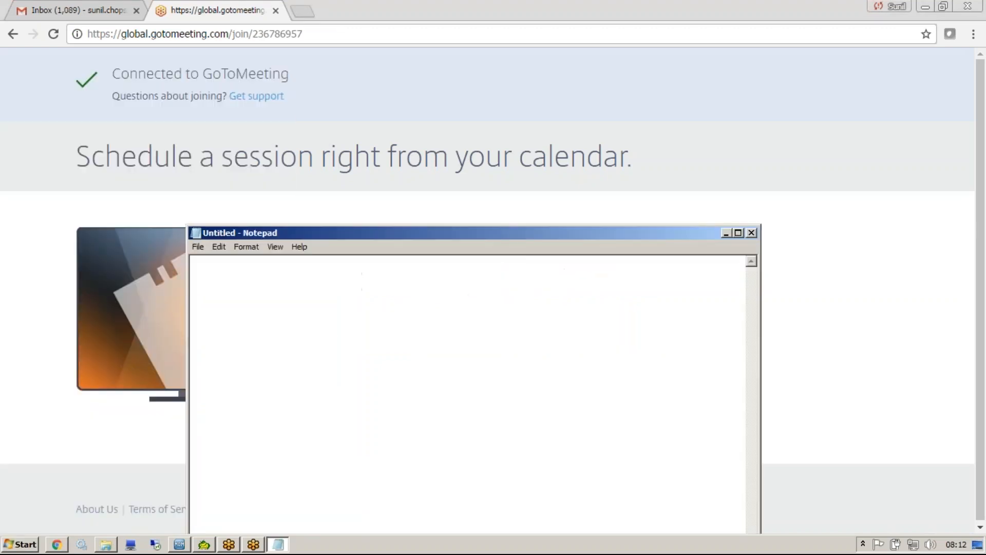
key(Return)
key(Return)
text(user)
Open the Informatica MDM Hub page in a new browser tab and close the GoToMeeting tab.
click(304, 11)
click(311, 61)
click(275, 11)
Change the address to 25.30.120.173:8080/bdd/config to open the Data Director configuration login page.
click(234, 35)
click(238, 34)
key(BackSpace)
key(BackSpace)
key(BackSpace)
key(BackSpace)
text(bdd)
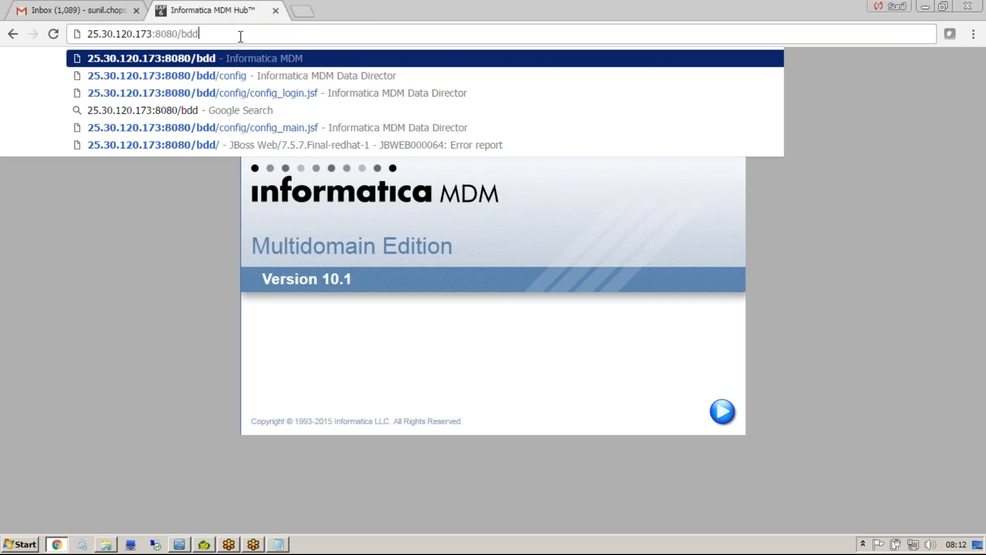
click(230, 77)
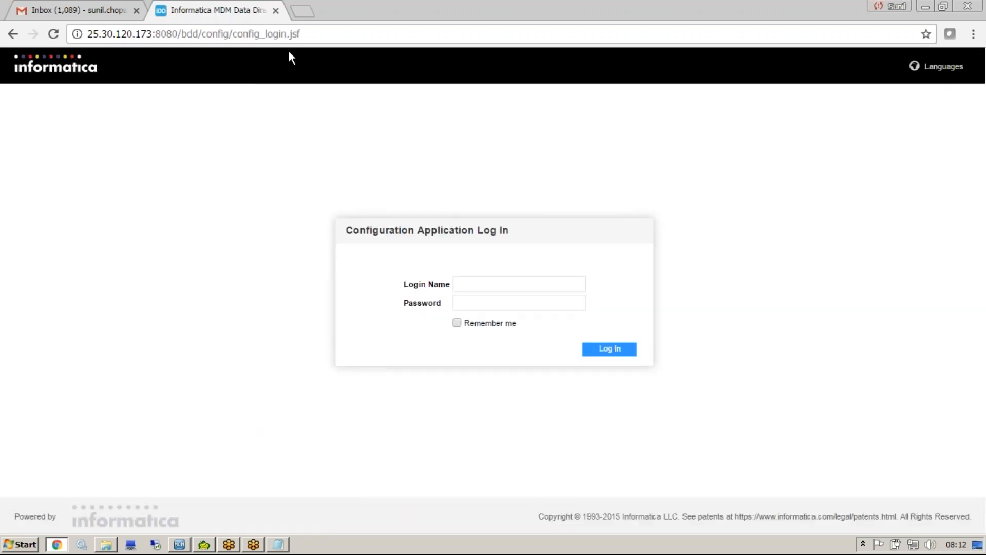
Complete the Notepad line to read "user part" and add "Dev" on the line below.
click(287, 540)
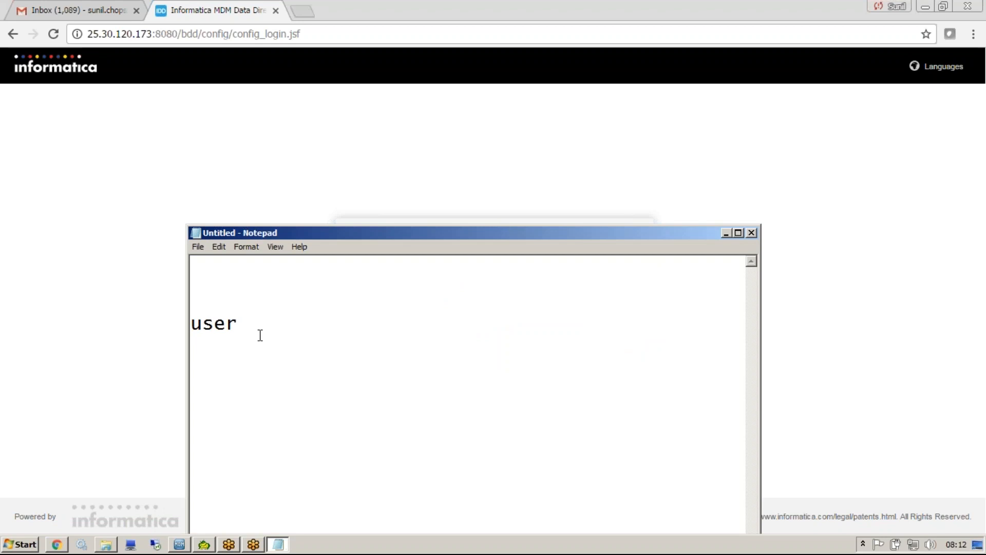
text(part)
key(Return)
text(Dev)
click(194, 34)
key(ctrl+c)
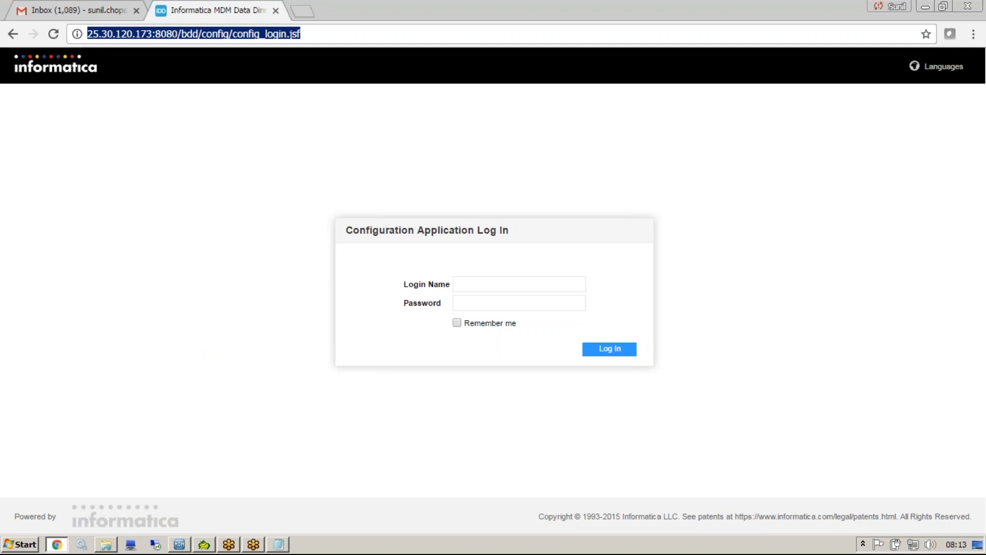
key(ctrl+t)
key(ctrl+v)
key(BackSpace)
key(BackSpace)
key(BackSpace)
key(BackSpace)
key(BackSpace)
key(BackSpace)
key(BackSpace)
key(BackSpace)
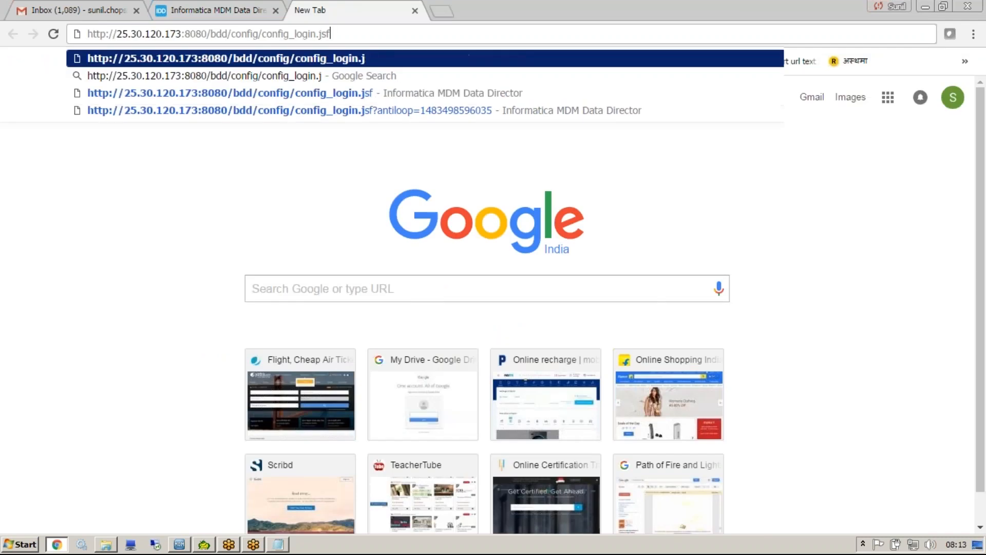
key(BackSpace)
key(BackSpace)
key(BackSpace)
key(BackSpace)
key(BackSpace)
key(BackSpace)
key(BackSpace)
key(BackSpace)
key(BackSpace)
key(BackSpace)
key(BackSpace)
key(BackSpace)
key(BackSpace)
key(BackSpace)
key(BackSpace)
key(BackSpace)
key(Return)
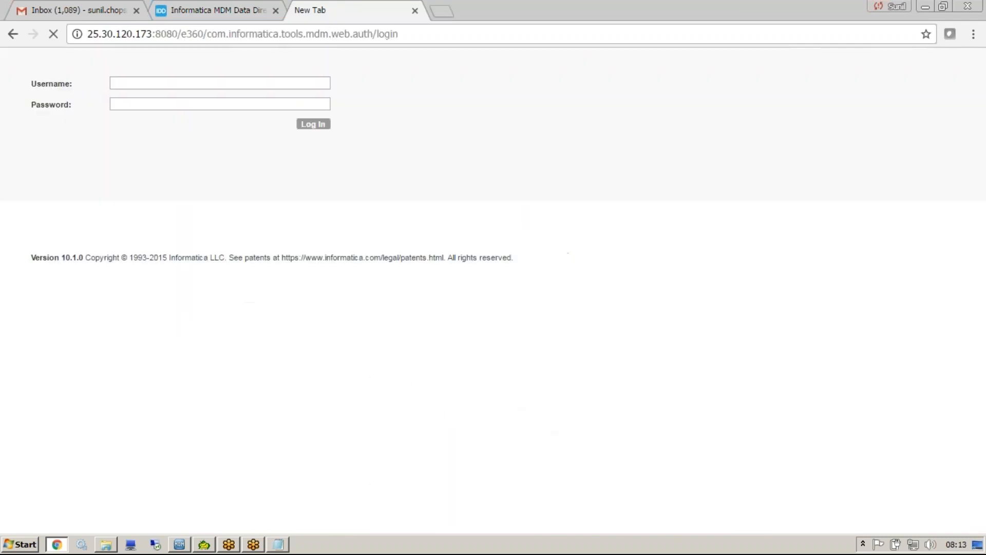
Enter admin as the username on the Informatica Master Data Management login page.
text(admin)
key(Tab)
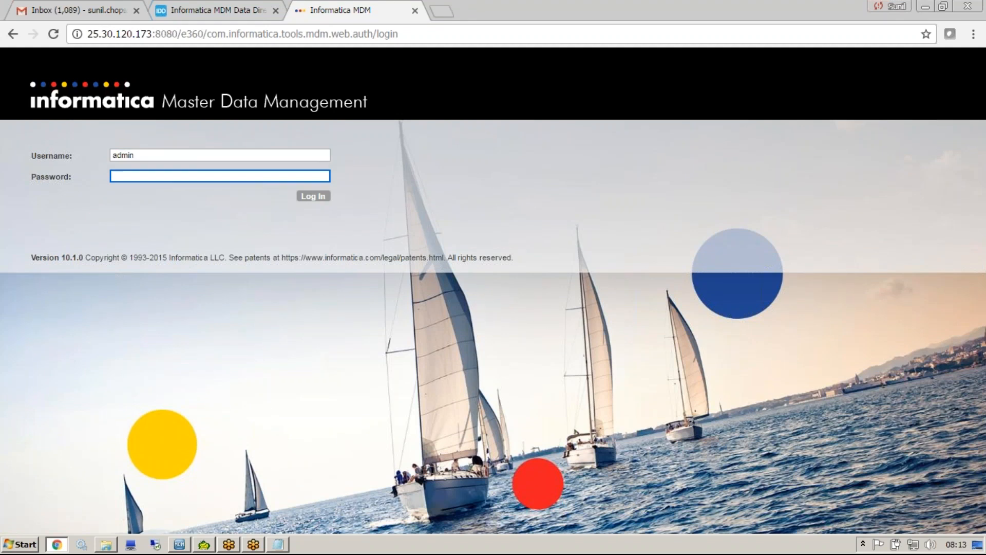
key(alt+Tab)
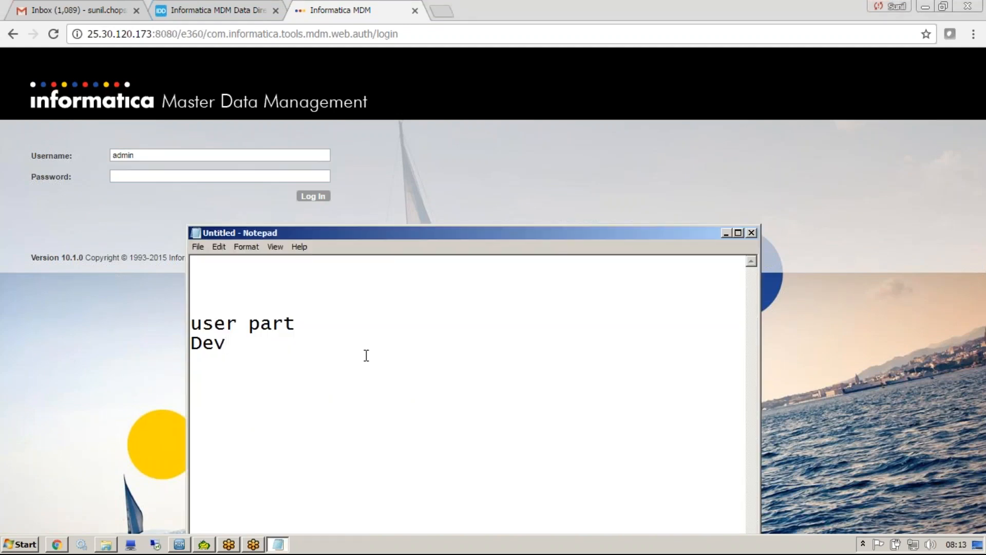
click(182, 34)
click(181, 34)
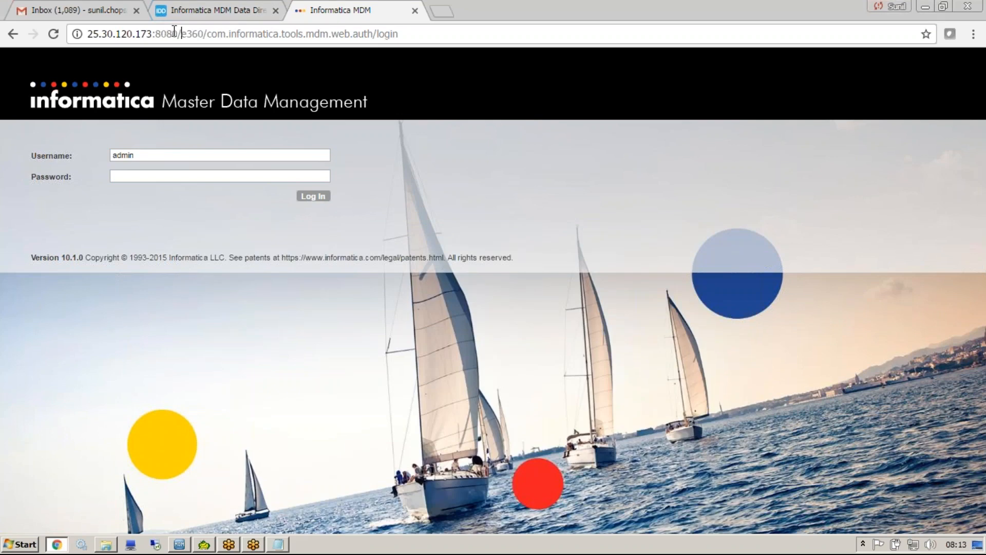
drag(181, 34, 7, 4)
key(ctrl+c)
key(alt+Tab)
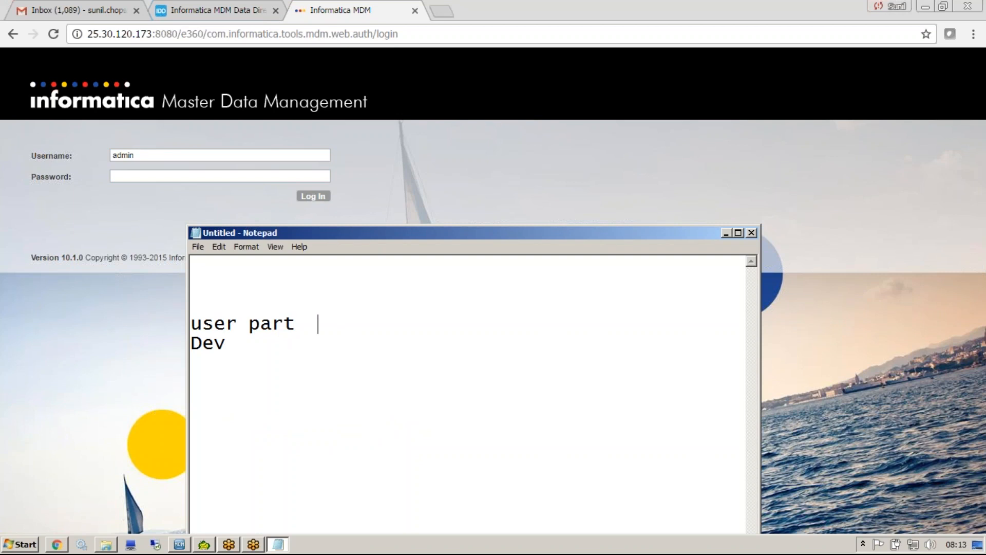
key(ctrl+v)
text(bdd)
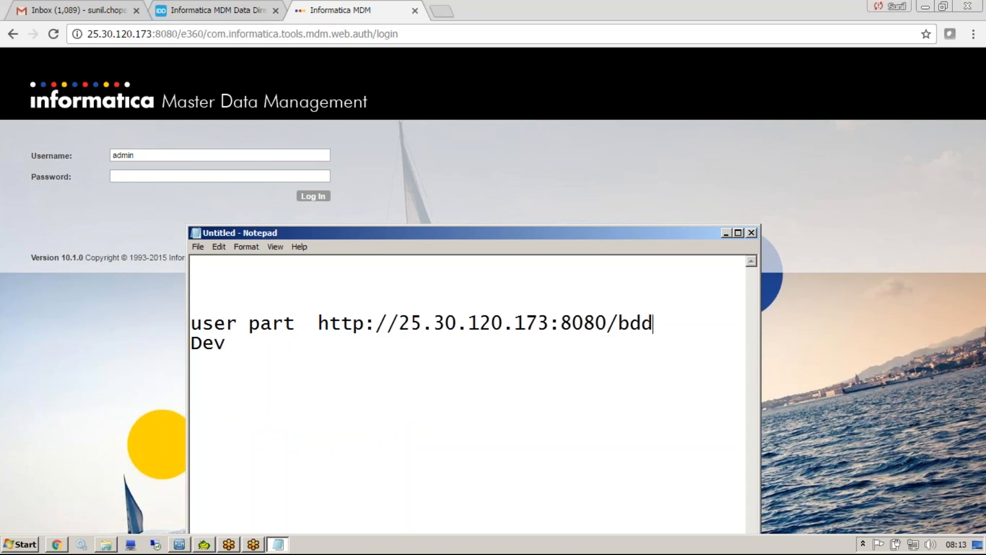
click(286, 345)
key(ctrl+v)
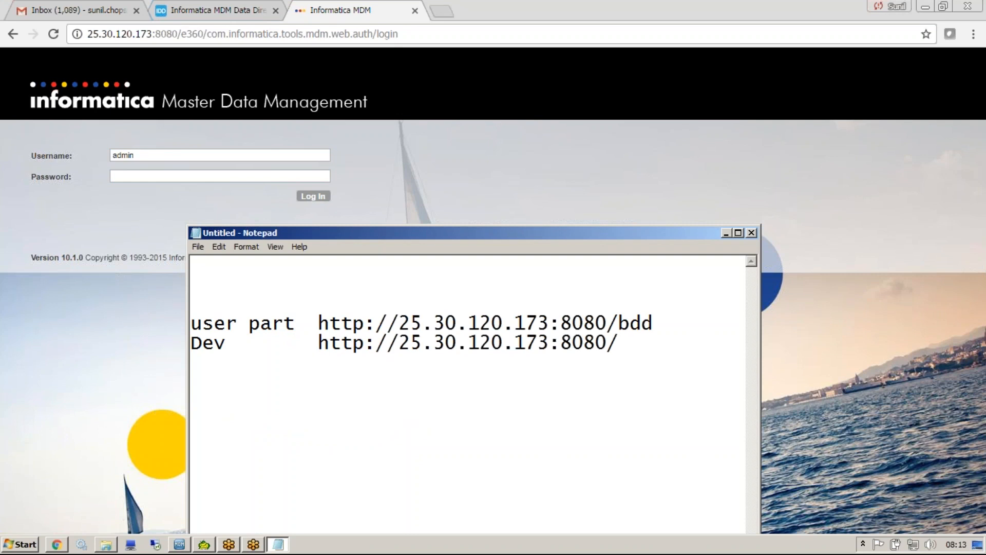
text(bdd/config)
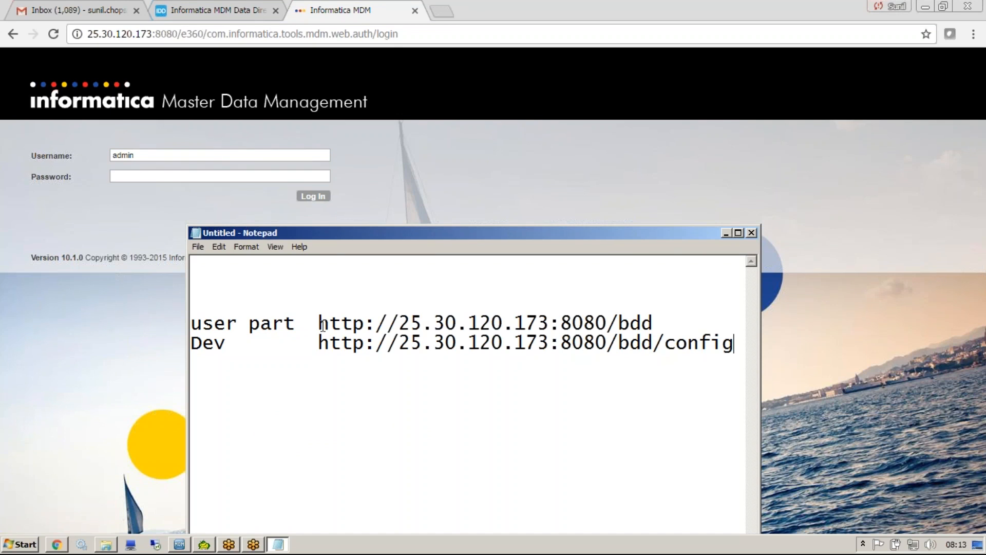
Insert three line breaks after the user part address to separate it from the Dev line.
drag(318, 324, 655, 315)
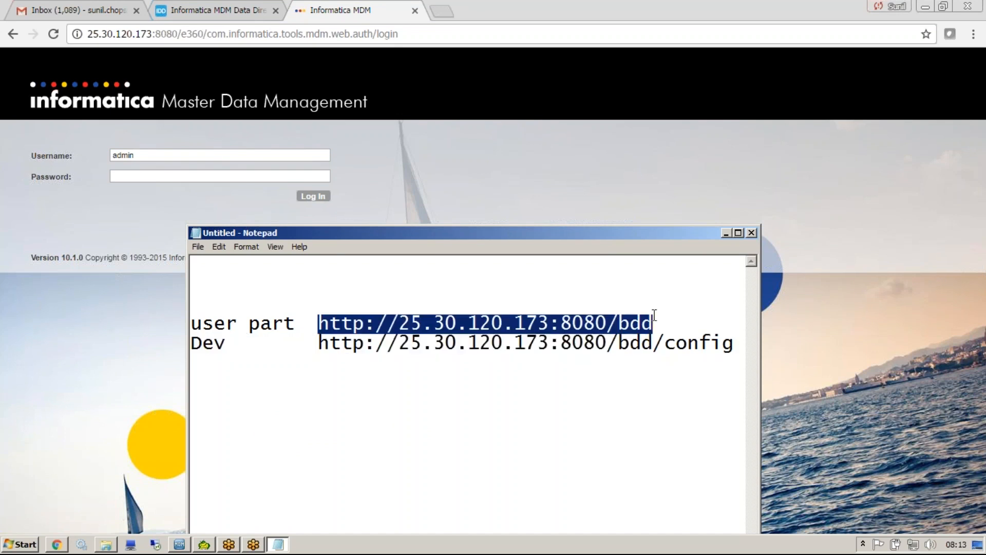
click(654, 315)
key(Return)
Add the lines "create" and "update" below the user part address.
key(Return)
key(Return)
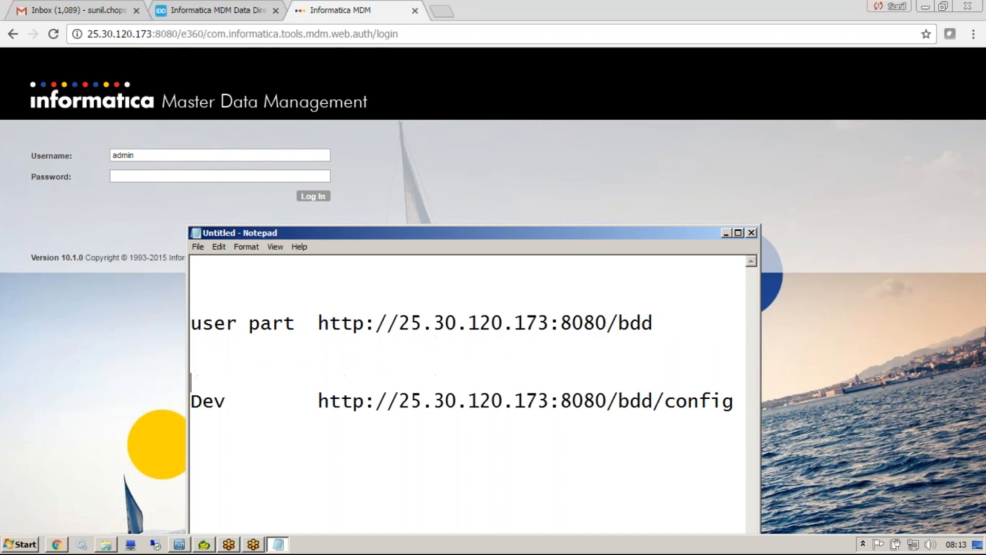
key(Up)
key(Up)
text(create)
key(Return)
text(updATE)
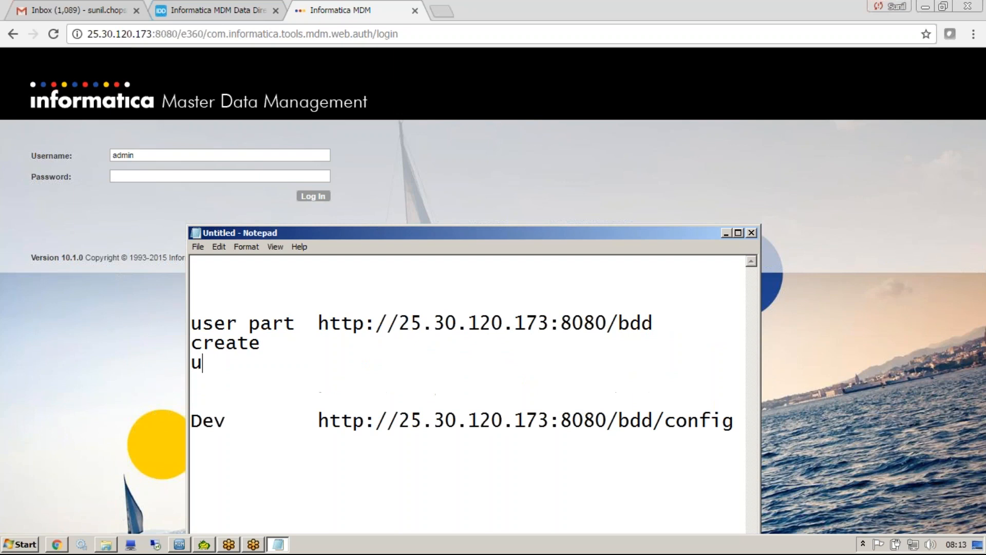
key(BackSpace)
key(BackSpace)
text(ae\)
key(BackSpace)
key(BackSpace)
key(BackSpace)
key(BackSpace)
text(ate)
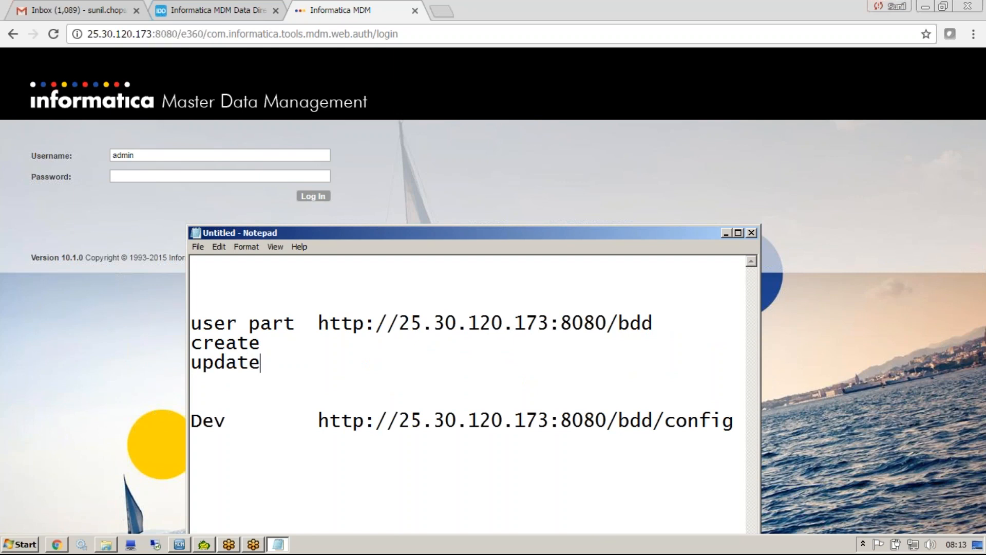
Add the lines "merge" and "unmerge" below "update" in the note.
key(Return)
text(merge)
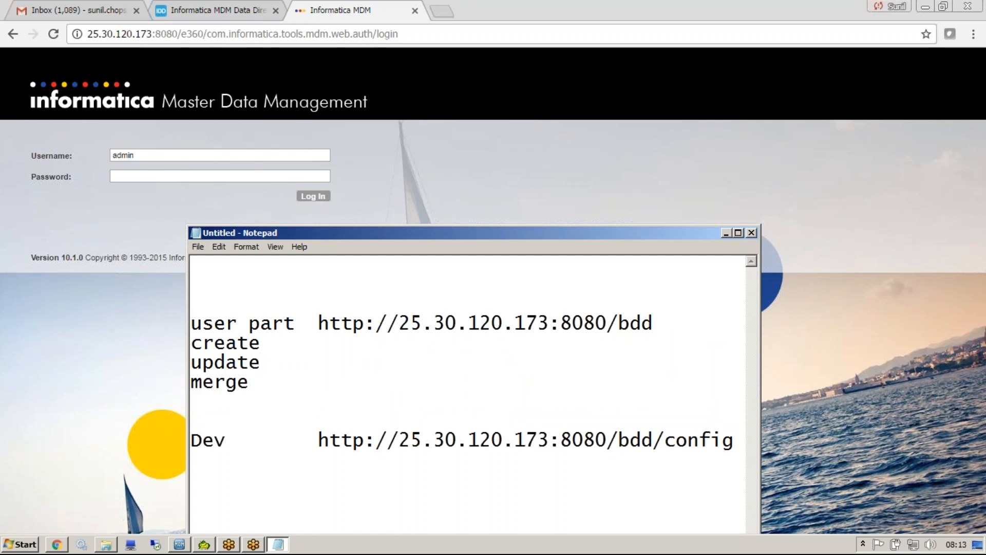
key(Return)
text(unmerge)
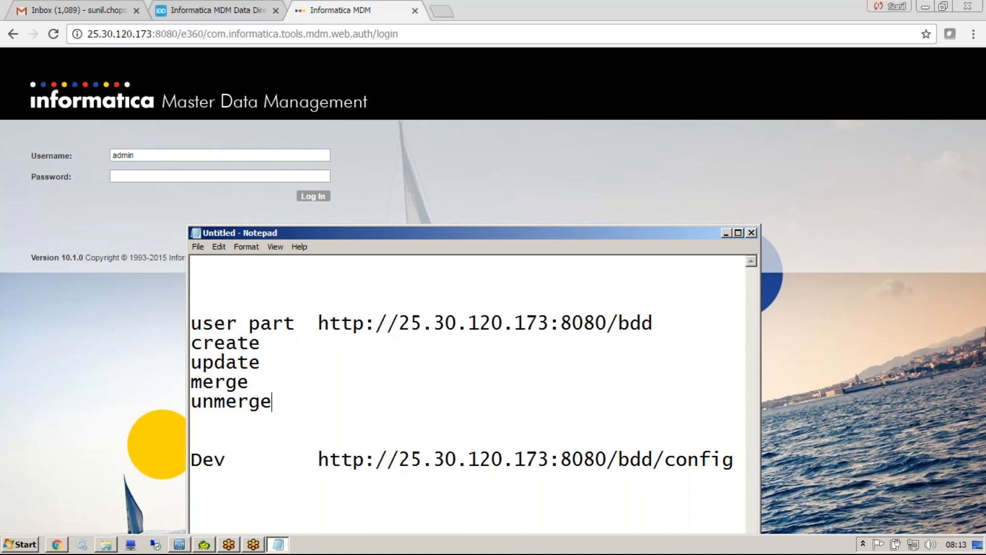
key(Return)
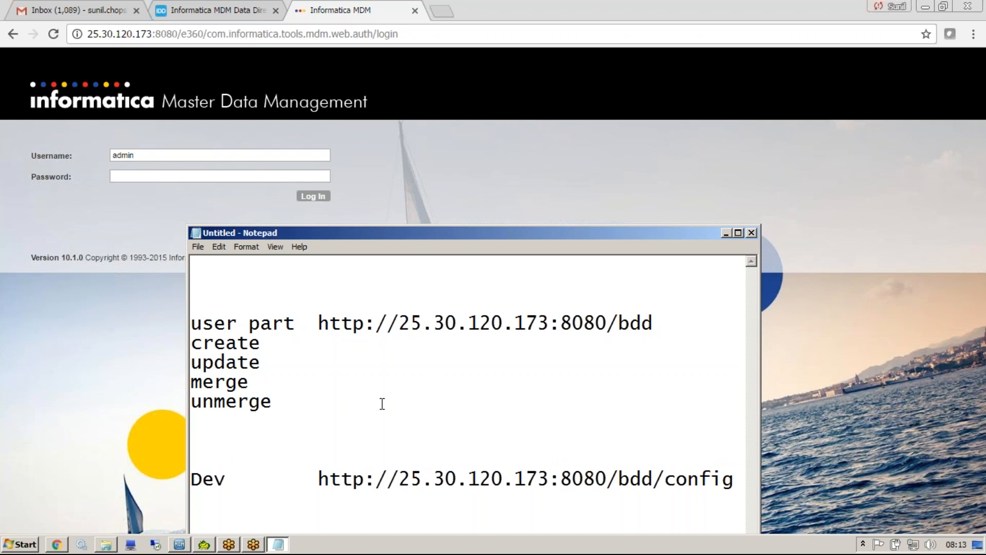
key(BackSpace)
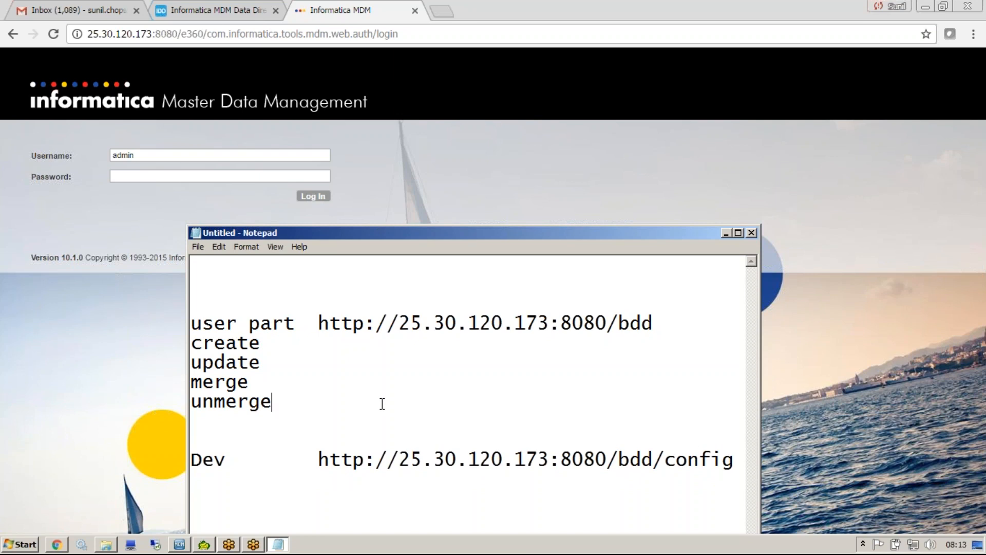
Return to the browser, enter the account password on the Master Data Management login page and log in.
click(165, 194)
click(156, 177)
text(admin)
key(Return)
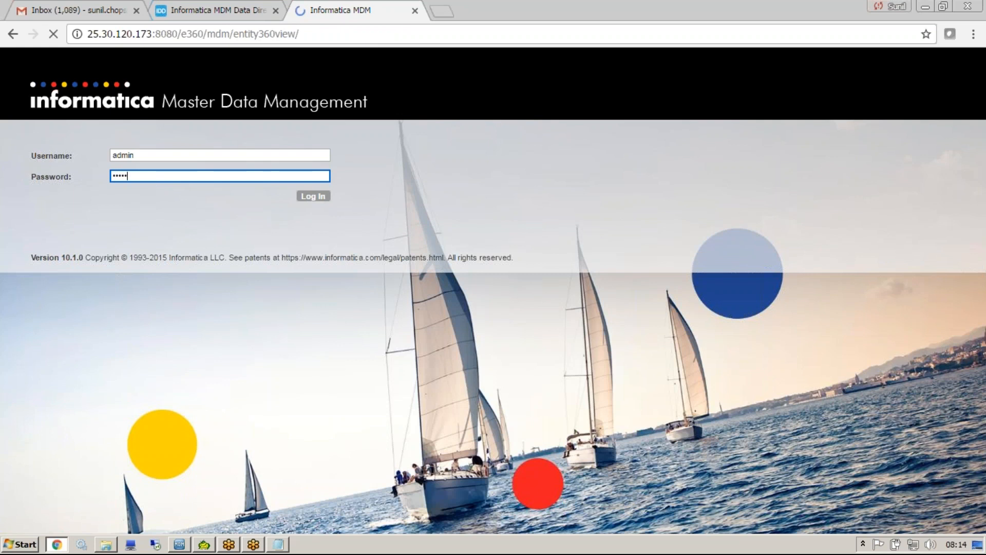
click(444, 320)
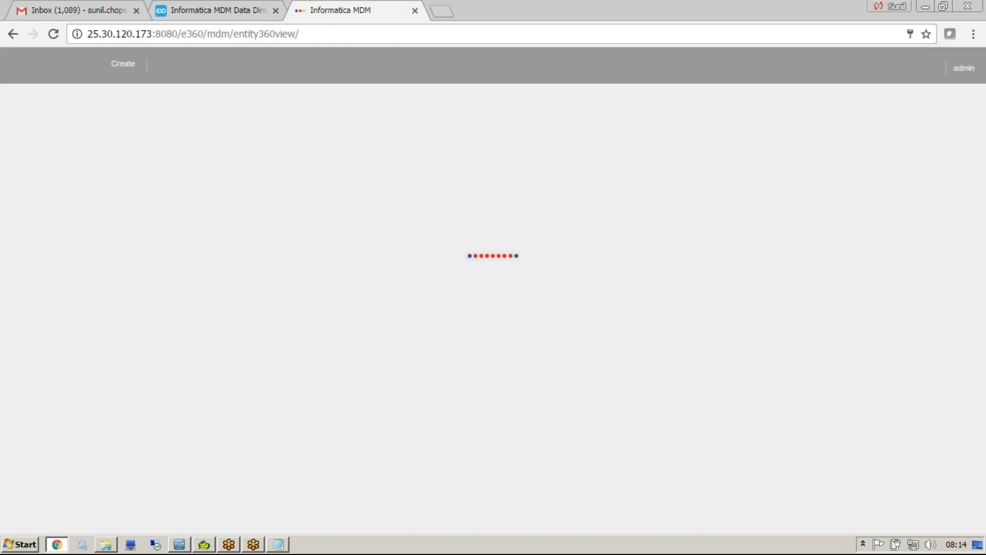
Open a new Person form in the data view, and open the Queries search form.
click(244, 64)
mouse_move(221, 85)
mouse_move(323, 91)
click(419, 84)
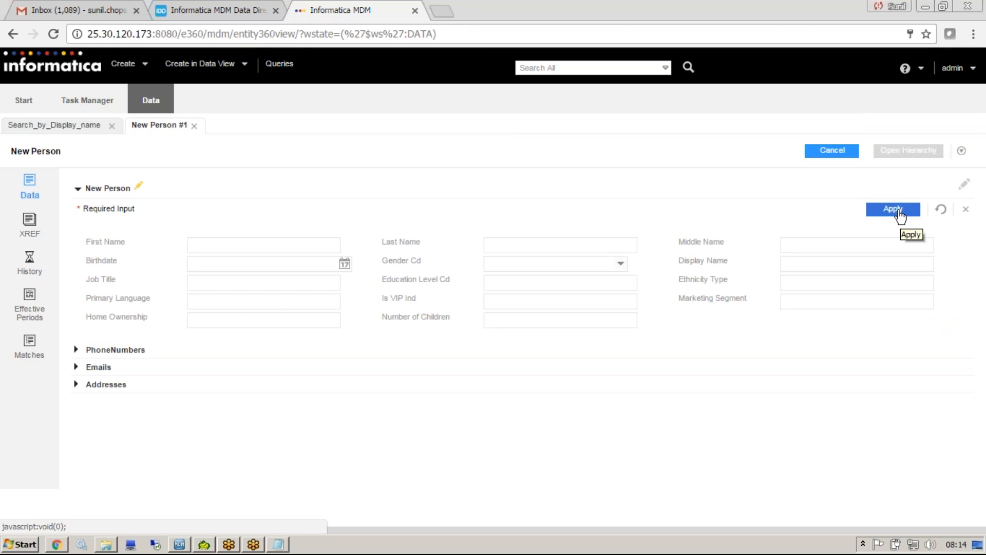
click(281, 64)
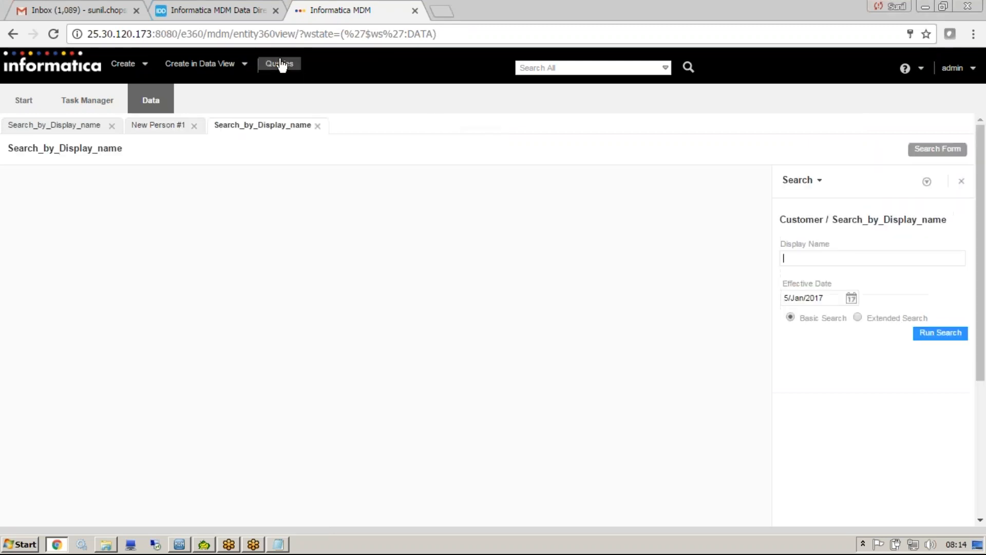
Switch to Notepad and highlight the "create" line, followed by the "update", "merge" and "unmerge" lines.
click(280, 544)
drag(264, 343, 141, 306)
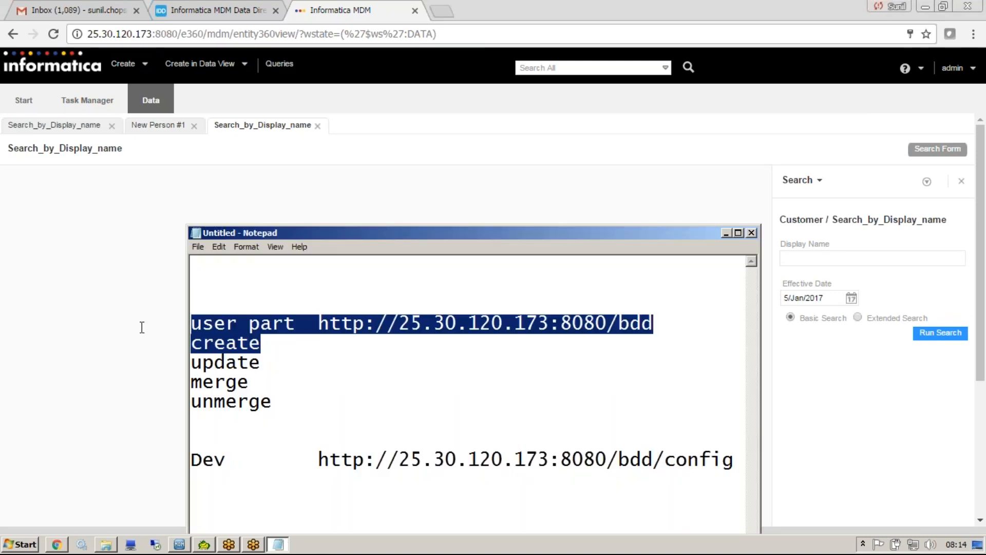
mouse_move(195, 63)
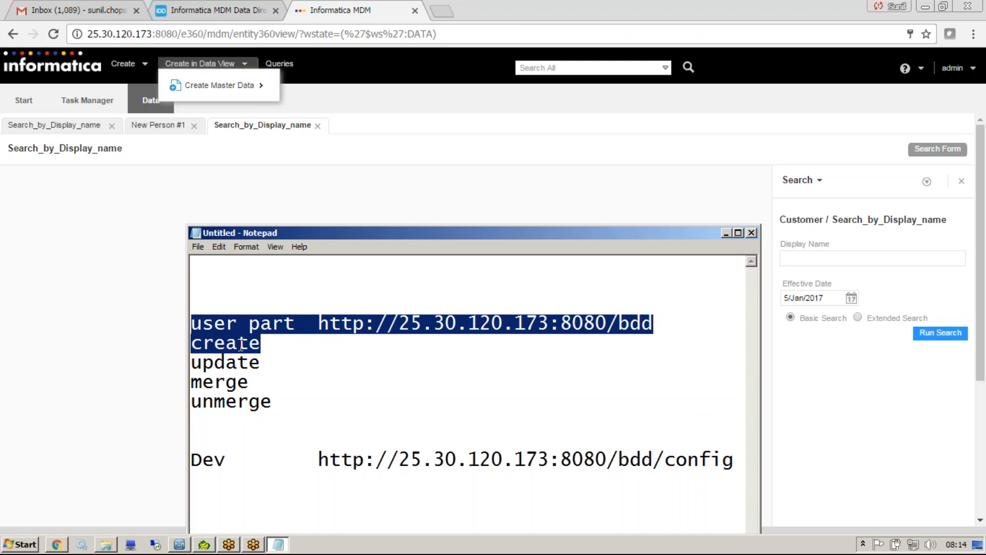
drag(267, 346, 141, 346)
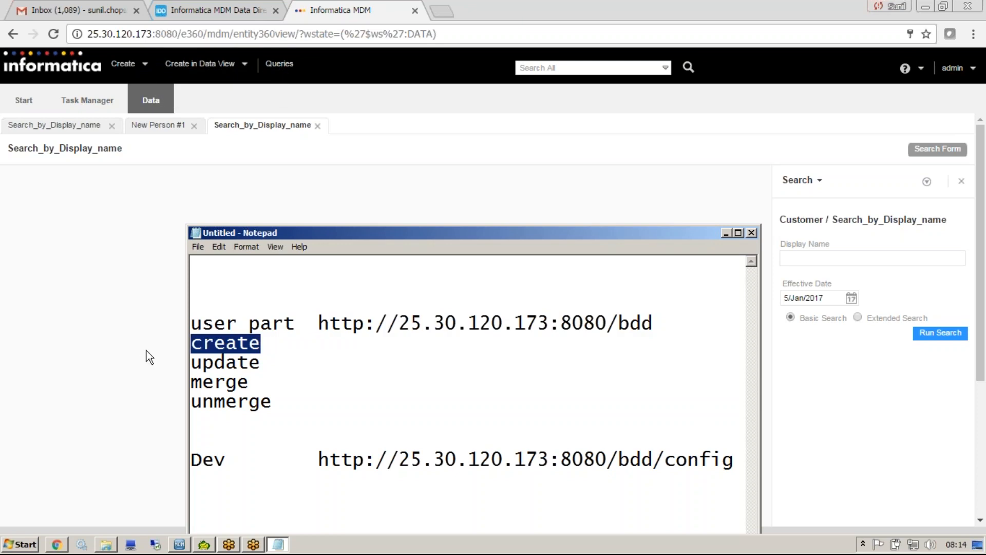
click(275, 403)
drag(275, 402, 183, 362)
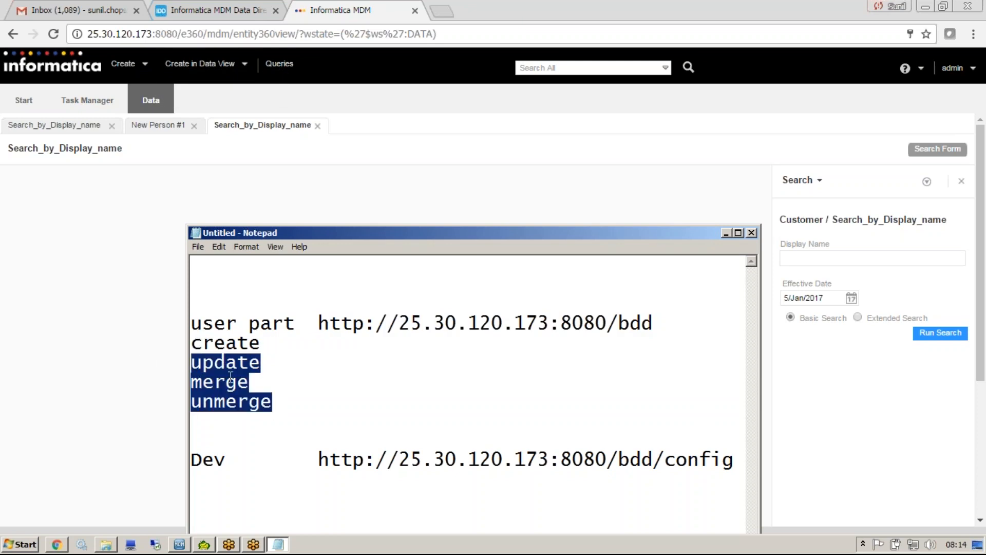
Return to the browser, open another Queries search form and start a new standard query.
click(285, 69)
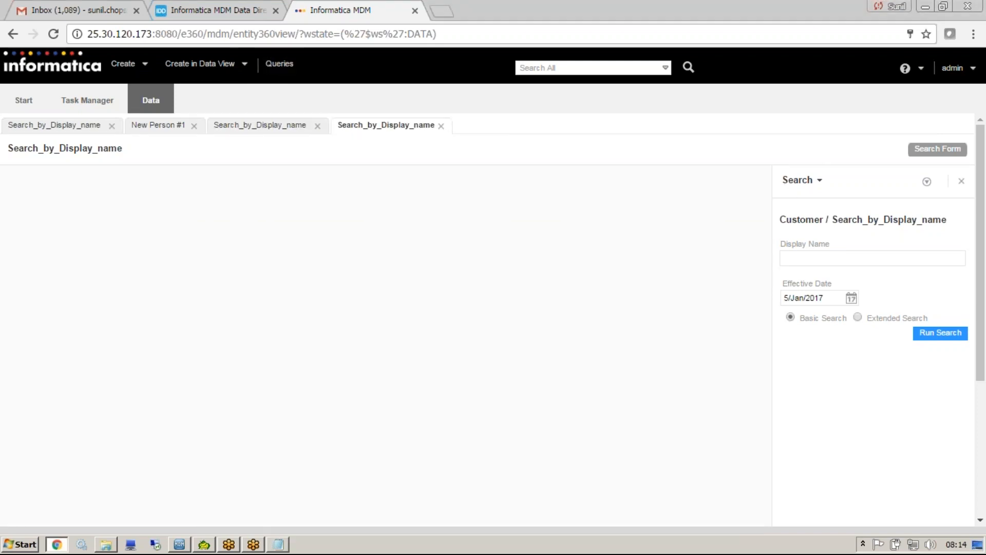
click(926, 181)
mouse_move(883, 272)
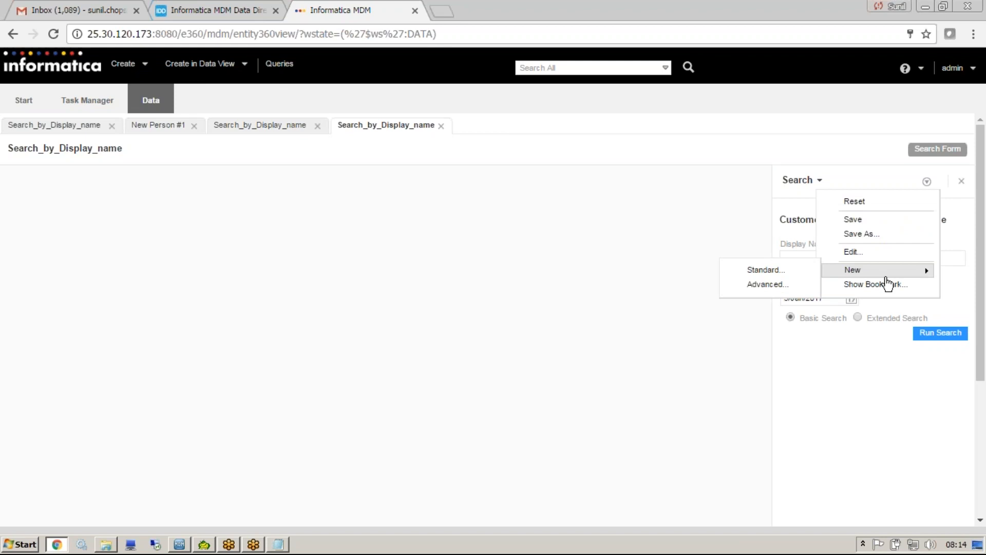
click(801, 270)
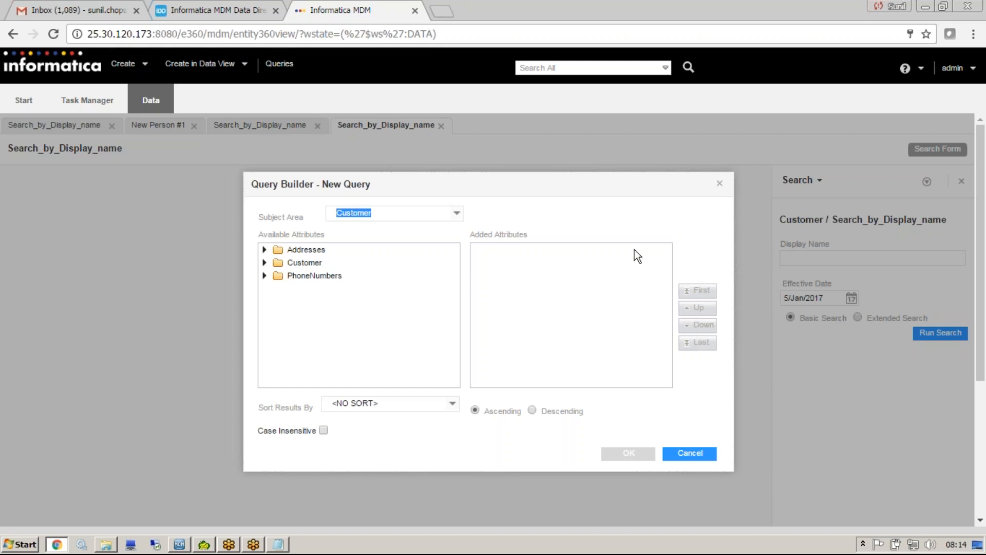
Set the new query's subject area to Person and expand the available Person attributes.
click(456, 213)
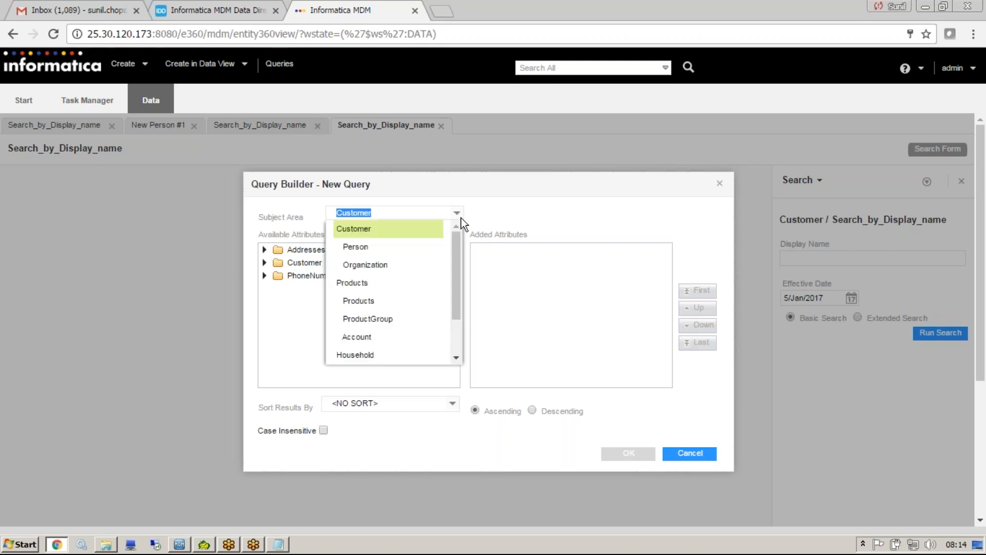
click(390, 249)
click(265, 276)
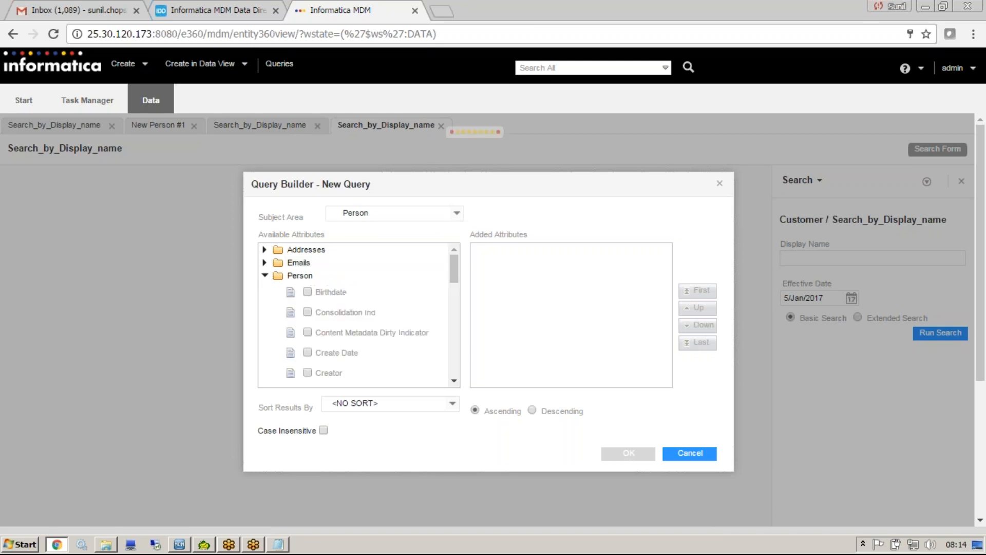
Add the Person Display Name attribute to the new query, confirm it and run the search without a name filter.
drag(455, 264, 455, 296)
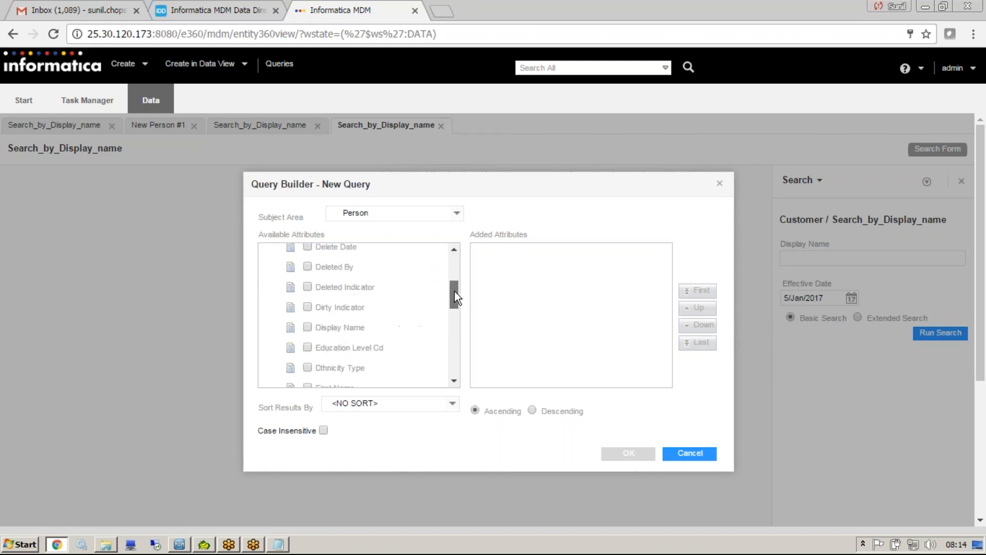
click(307, 328)
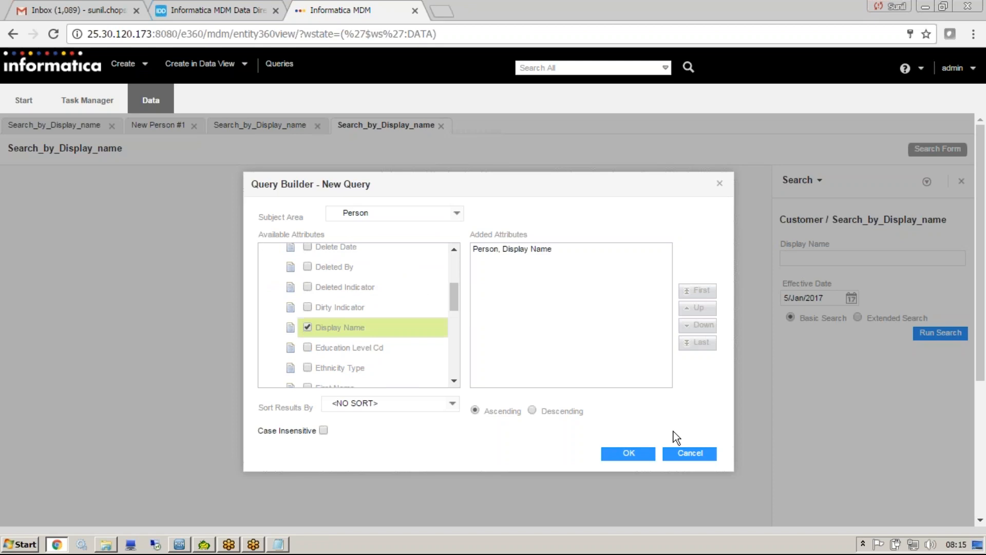
click(641, 456)
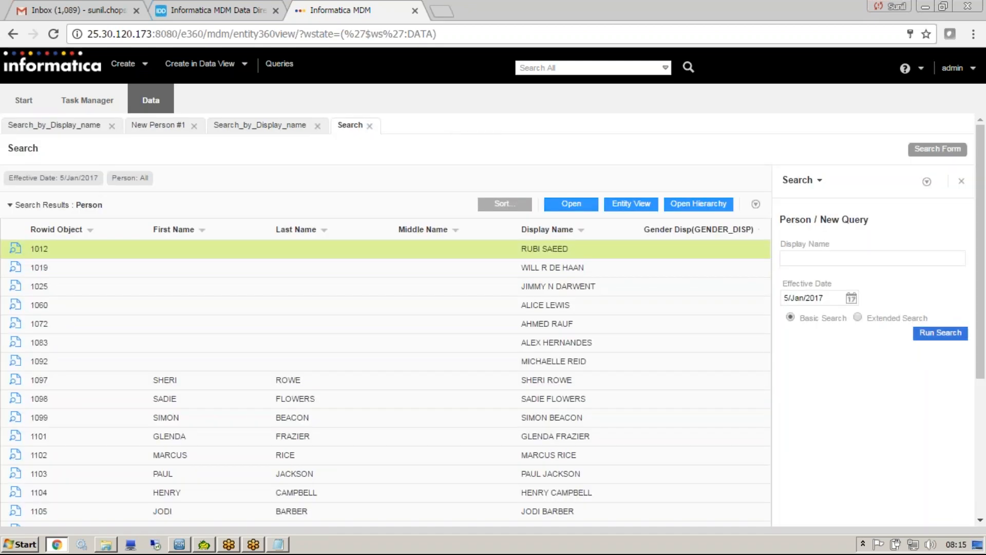
View the Person records with Rowid Object 1097 and 1098 from the search results, one at a time.
click(594, 388)
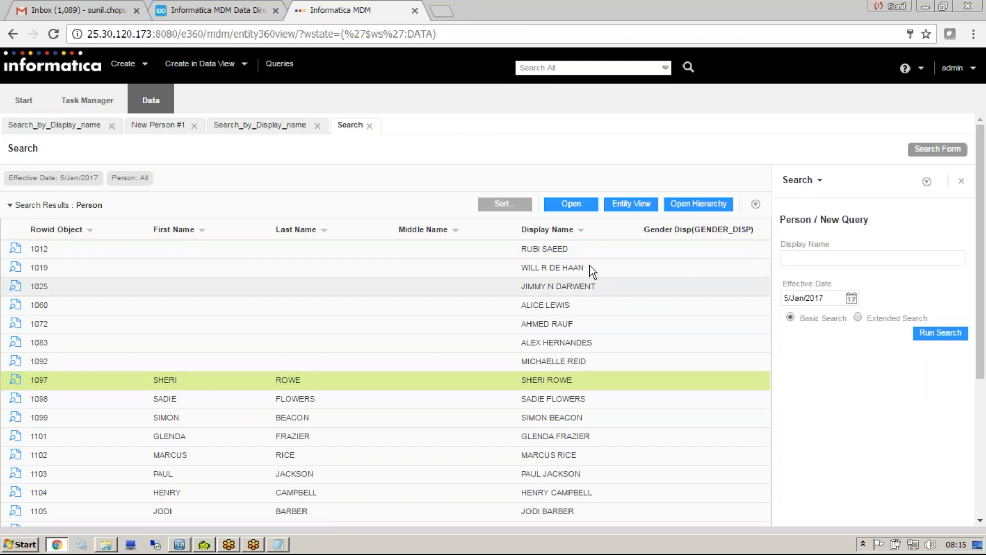
click(571, 204)
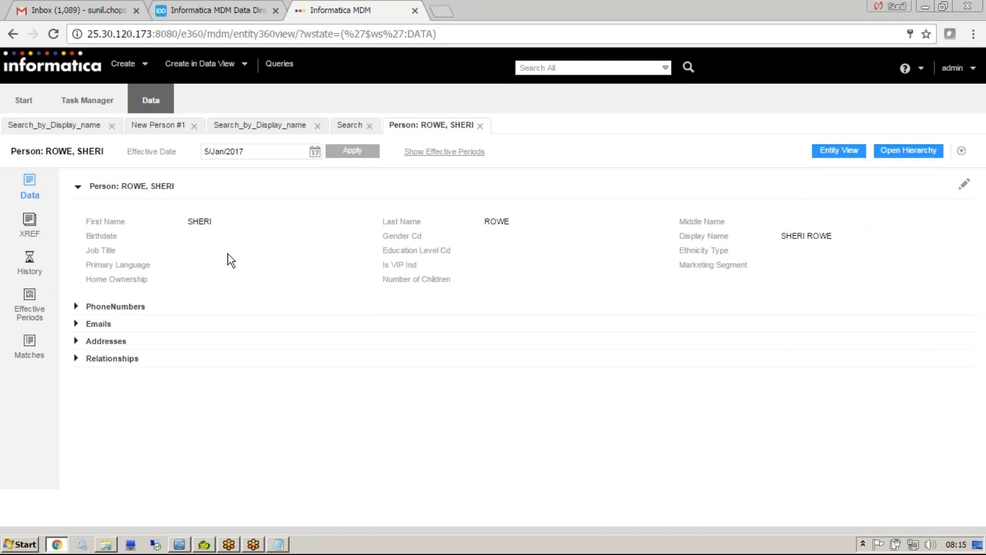
click(480, 126)
click(364, 398)
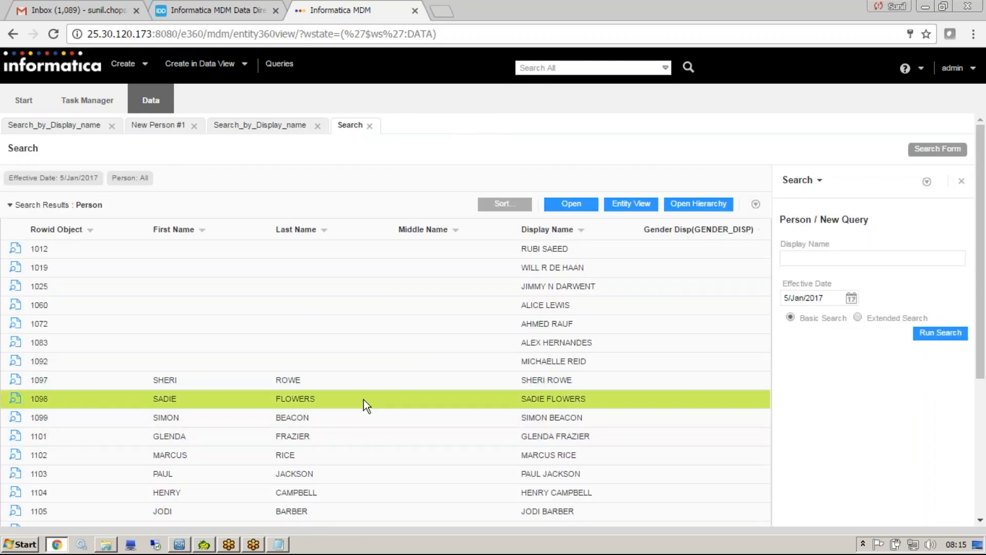
click(596, 205)
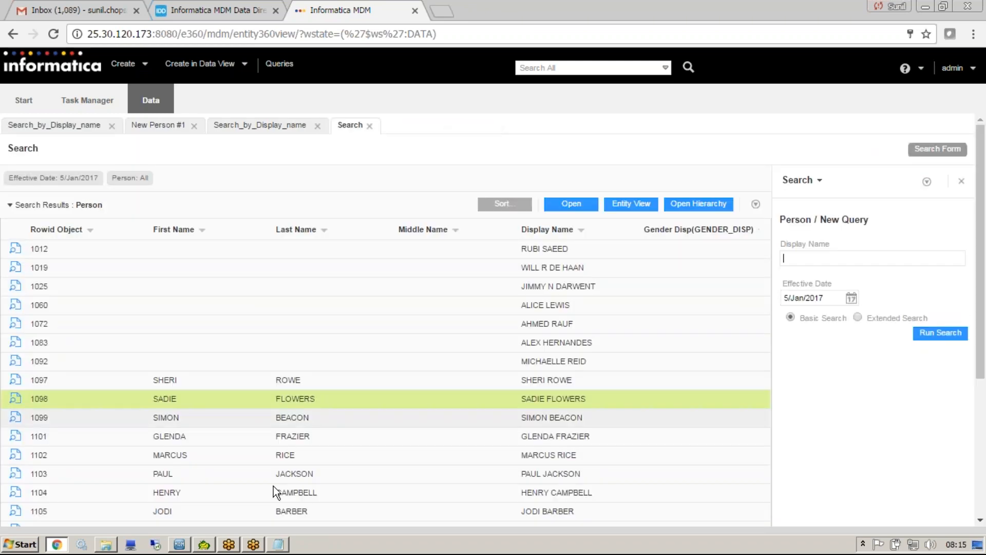
View the Person records with Rowid Object 1102 and 1103 from the search results, closing each one after viewing.
click(277, 453)
click(572, 205)
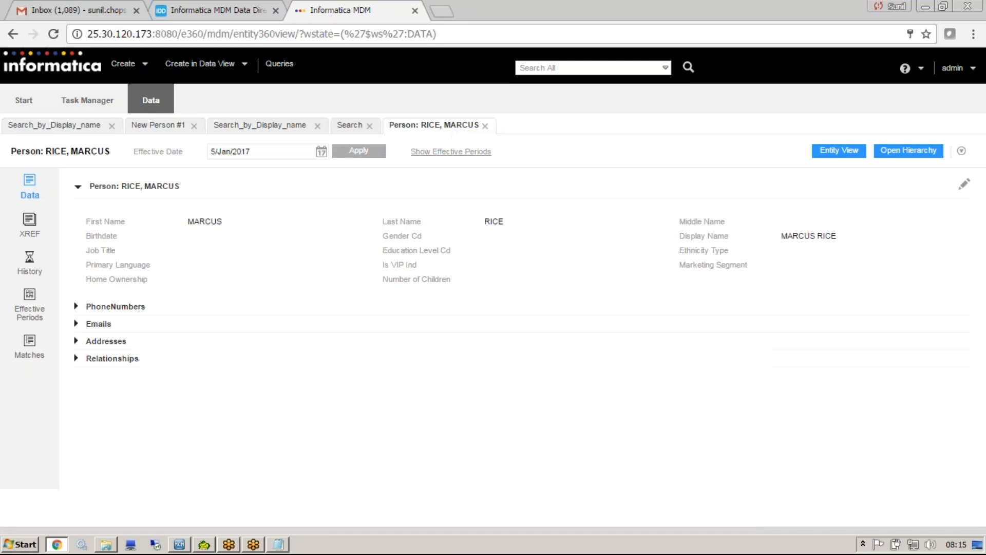
click(485, 126)
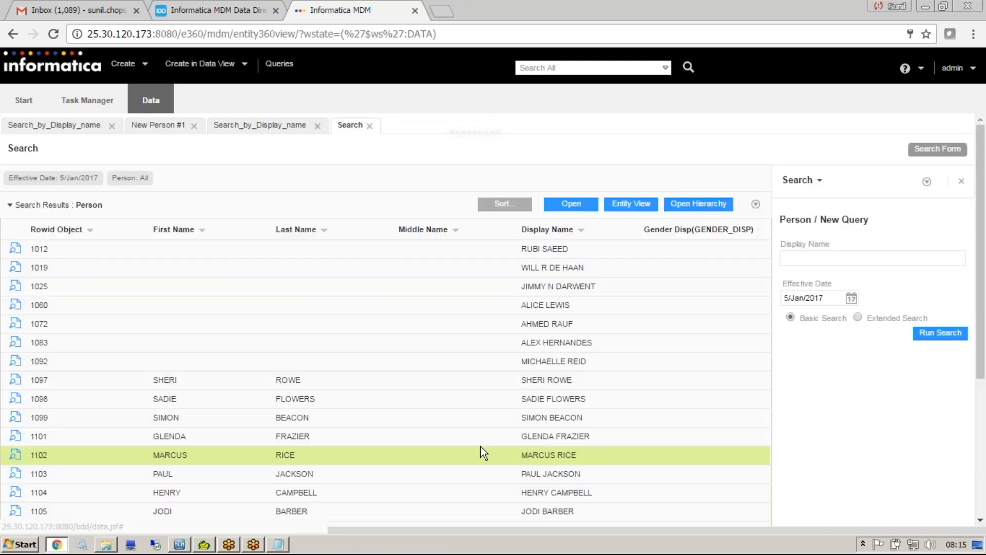
click(461, 481)
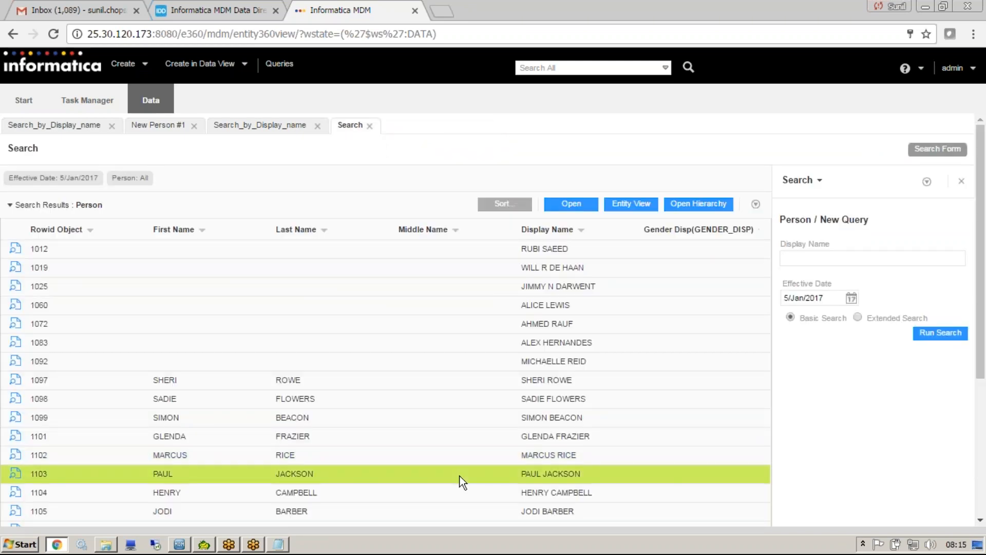
click(587, 203)
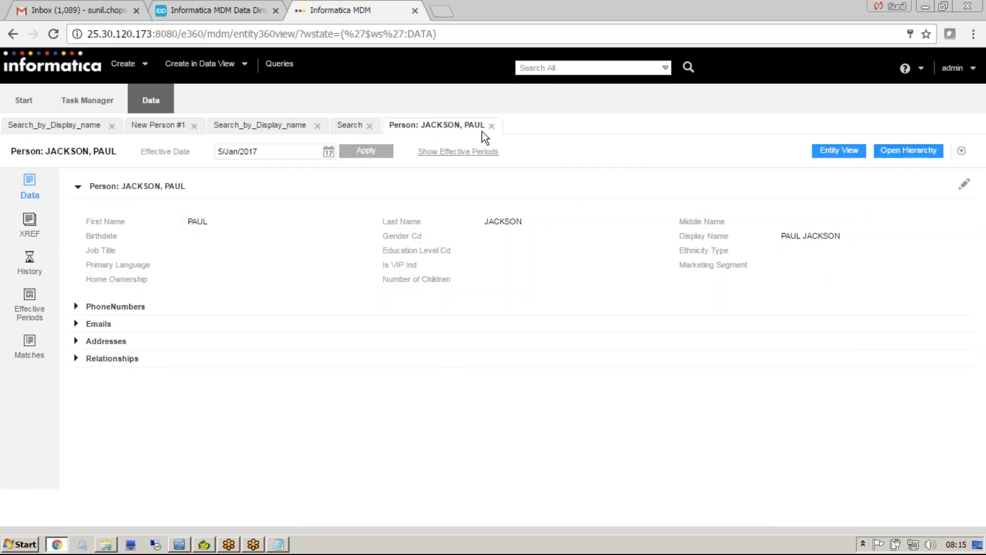
click(491, 126)
Close the Person search, the second Search_by_Display_name search and the New Person form.
click(370, 126)
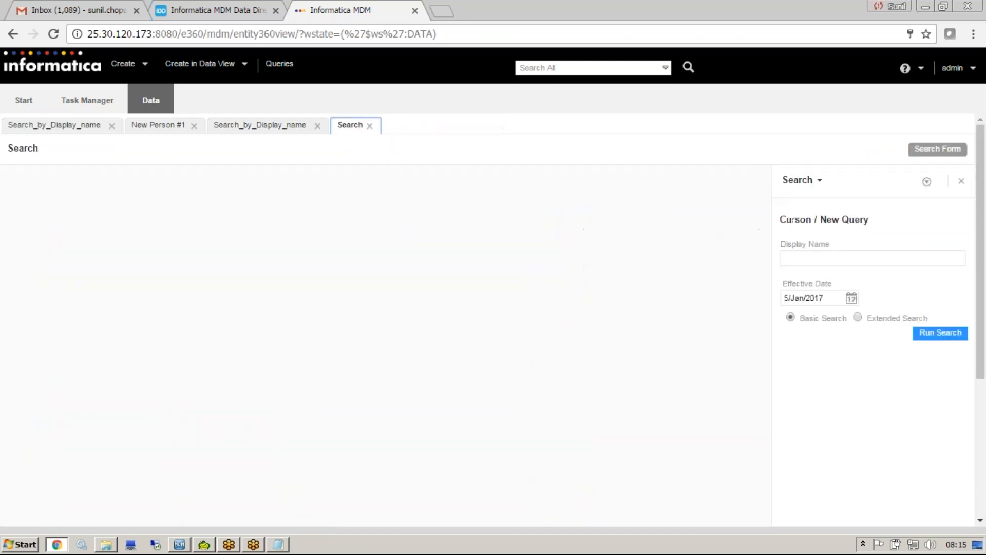
click(318, 126)
click(193, 126)
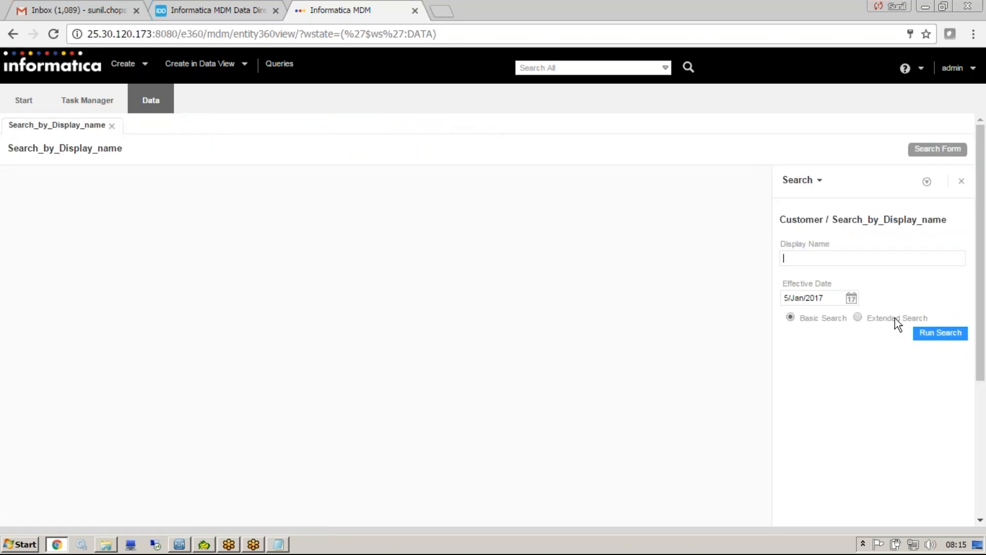
Create a new query on the Customer subject area with the Consolidation Ind attribute.
click(927, 182)
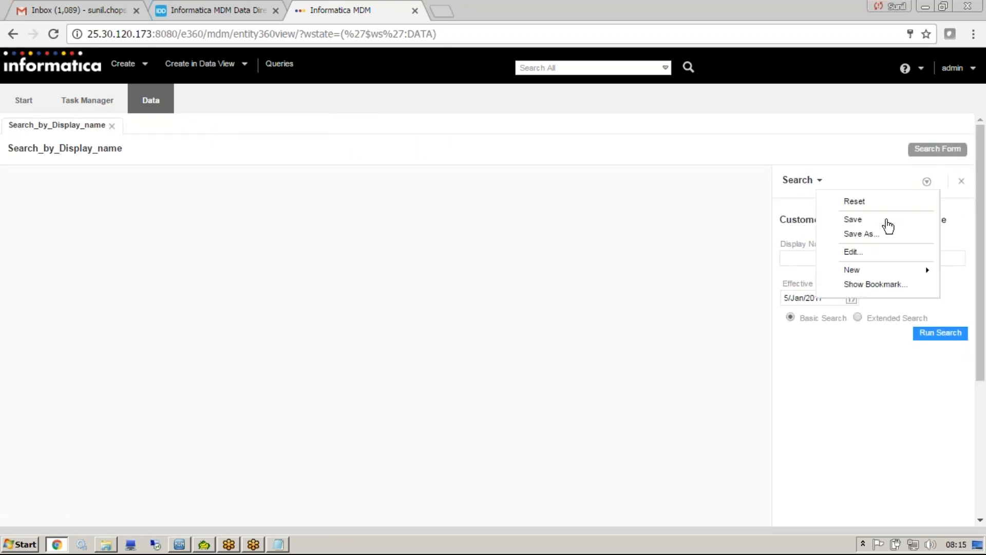
mouse_move(880, 270)
click(811, 271)
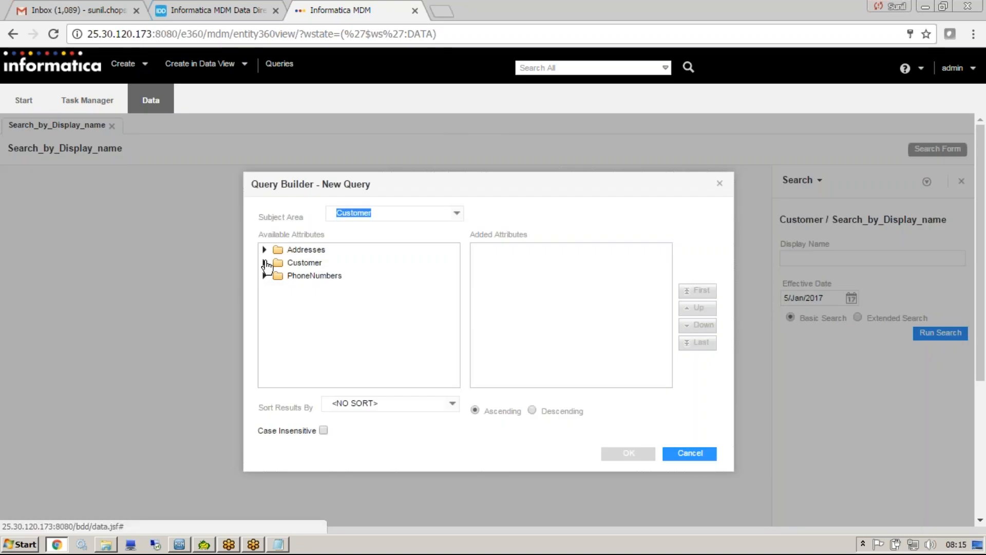
click(711, 10)
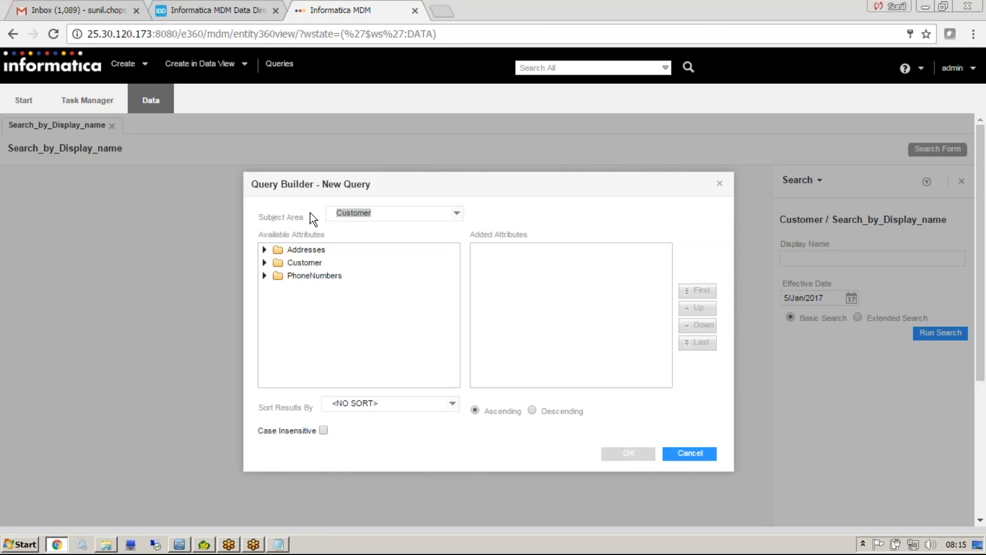
click(265, 263)
click(308, 301)
click(629, 455)
Try to search for customers with a Consolidation Ind of 2.
click(826, 260)
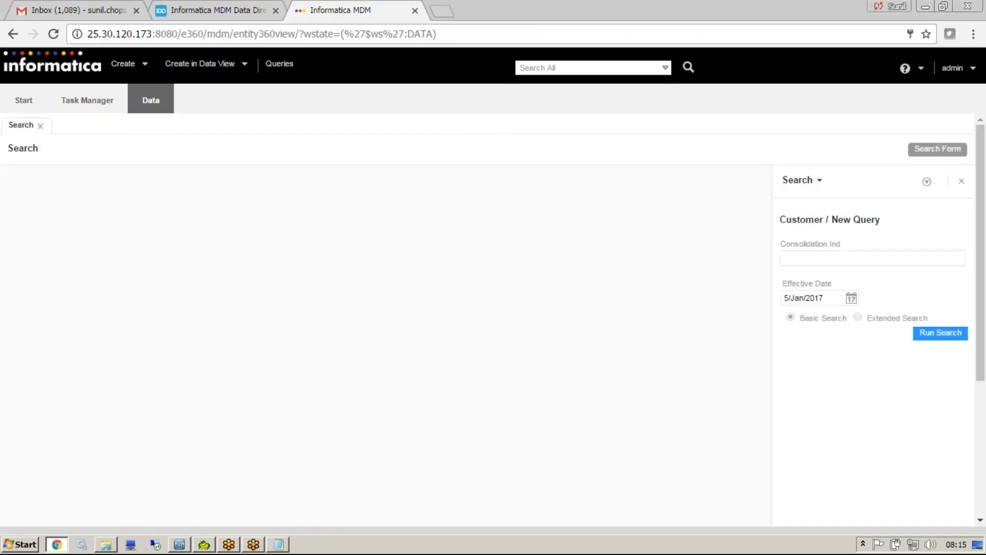
text(2)
click(940, 332)
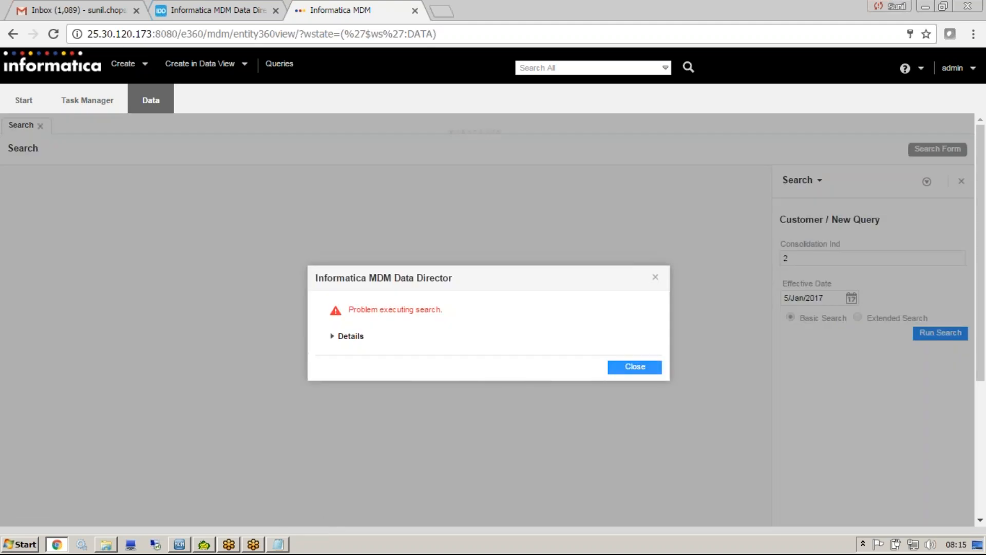
Expand the search error's details, read through the stack trace and dismiss the error message.
click(352, 337)
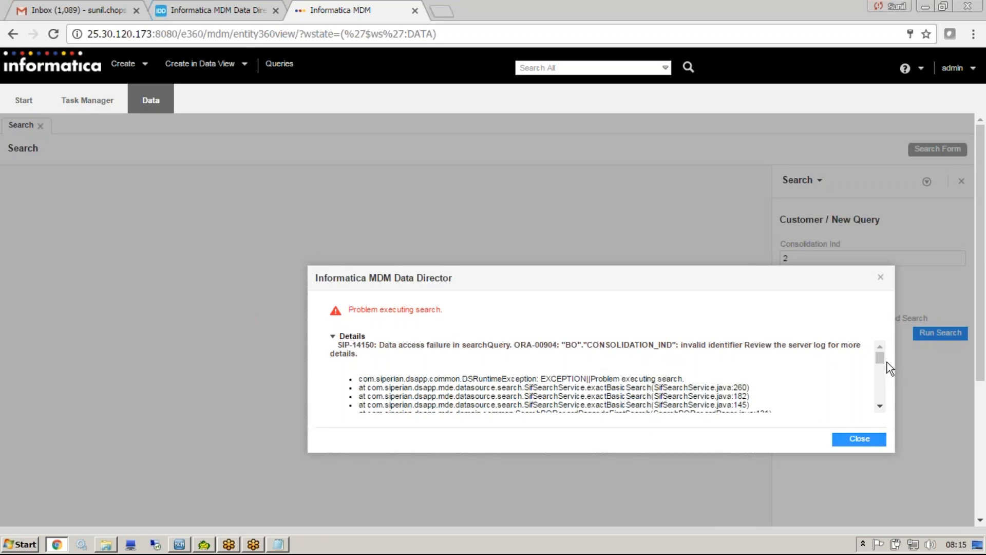
drag(879, 357, 880, 398)
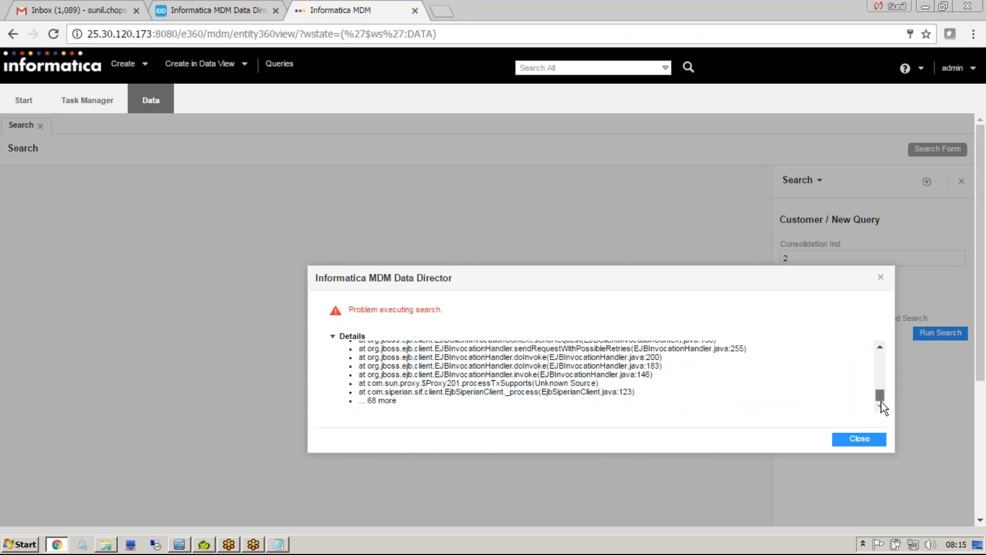
scroll(880, 385, up, 5)
click(863, 439)
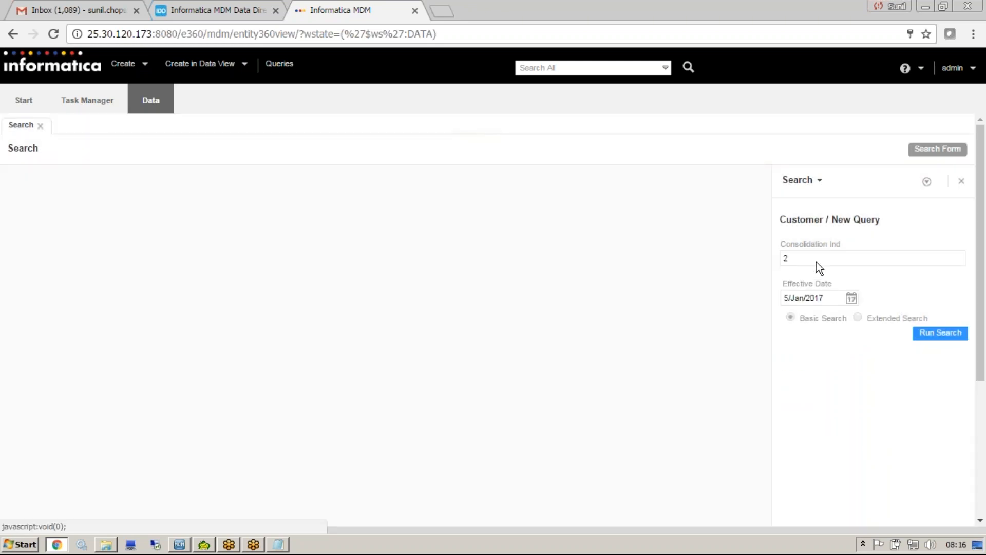
Try the wildcard value 2* as the Consolidation Ind search value, then remove the asterisk.
text(*)
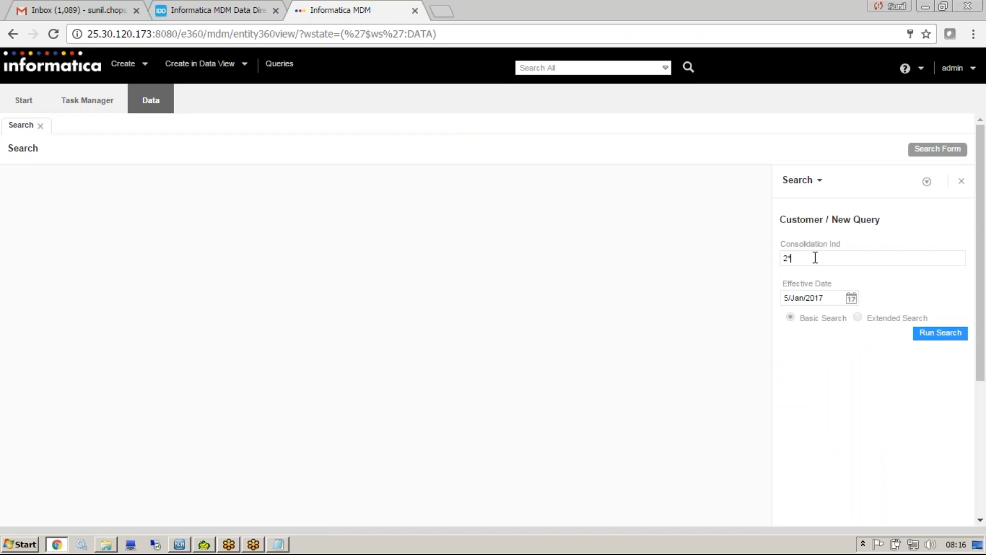
key(Return)
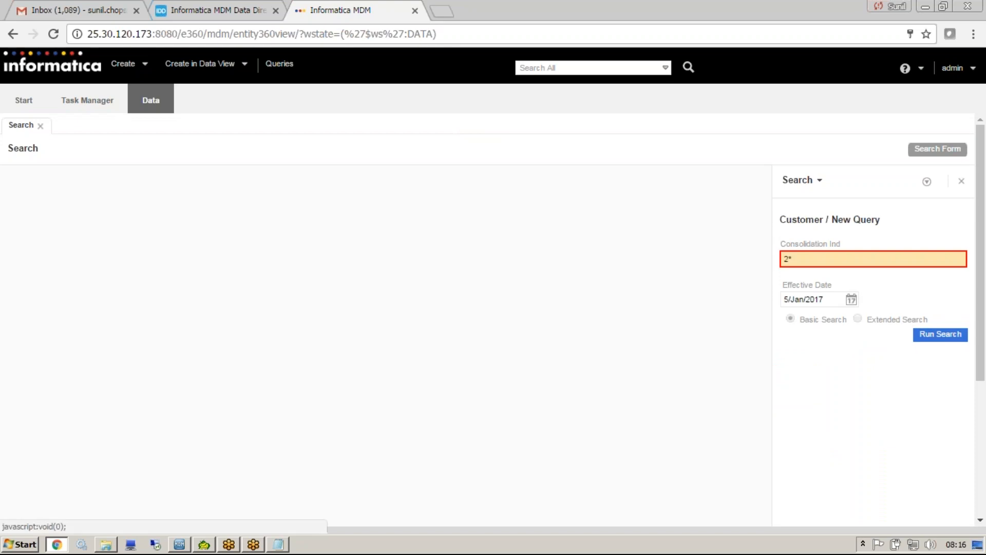
click(826, 262)
key(BackSpace)
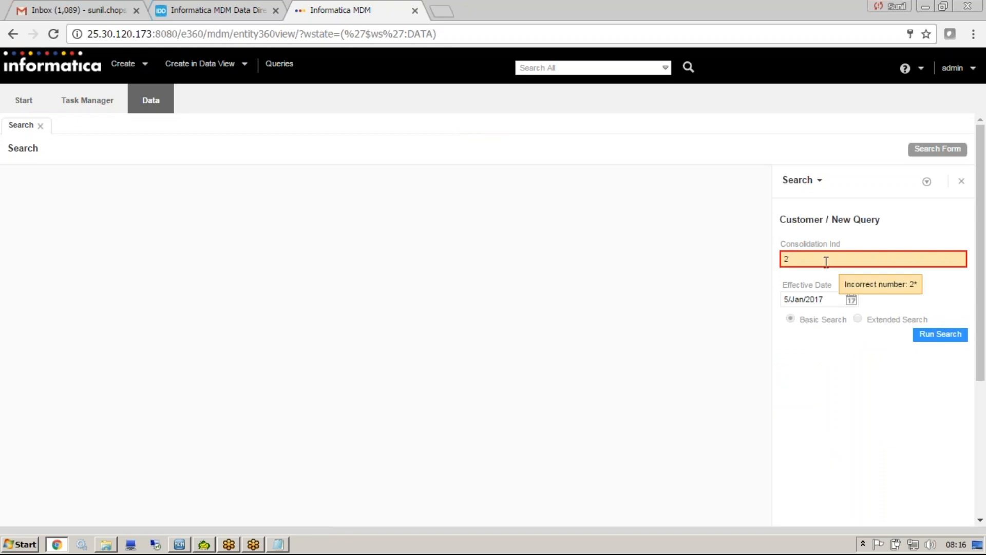
Switch to Toad for Oracle and open a new session as ORS_SAMPLE on the ORCL_HP database.
click(206, 544)
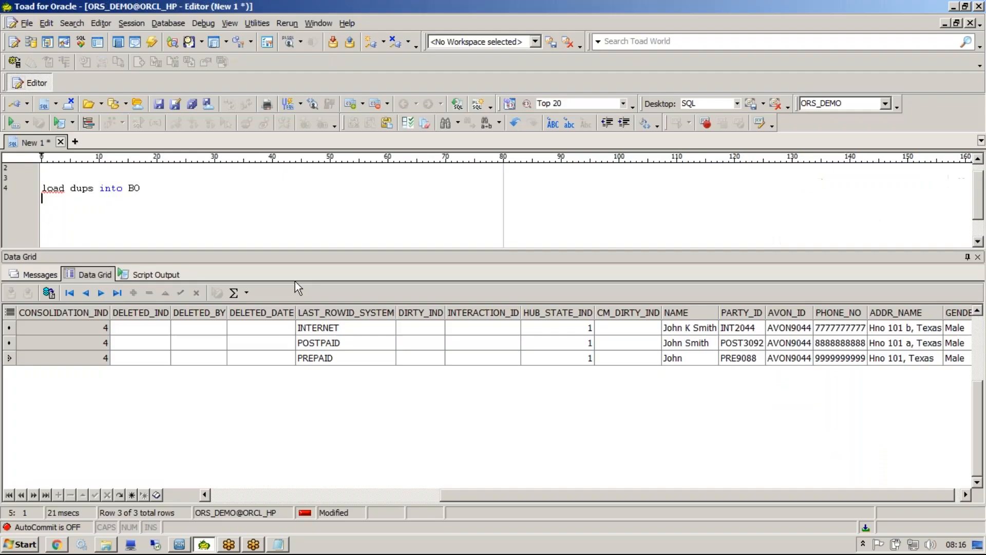
click(131, 23)
click(150, 37)
click(325, 283)
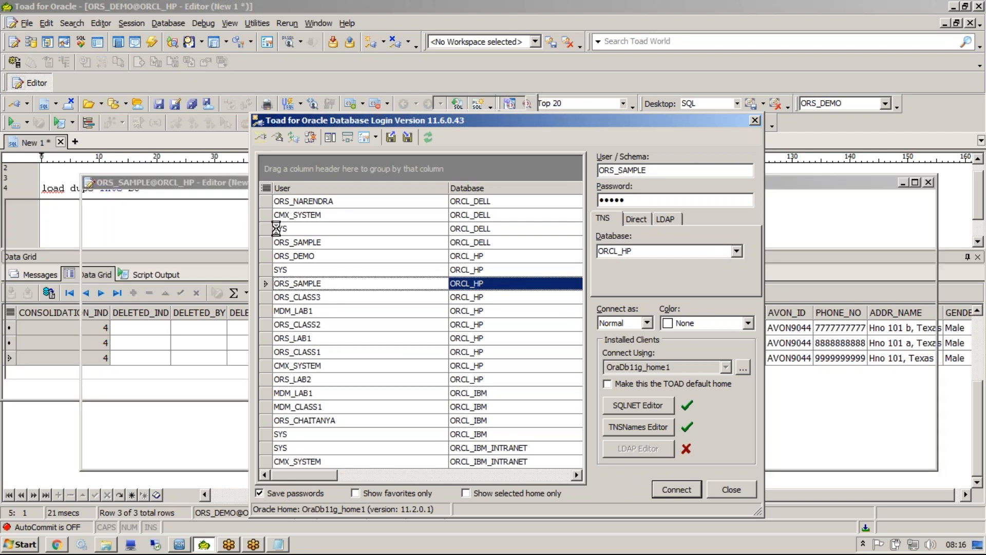
Query all rows of the c_party_mtch table and select the first row's ROWID_OBJECT value.
key(Return)
key(Return)
key(Return)
text(se)
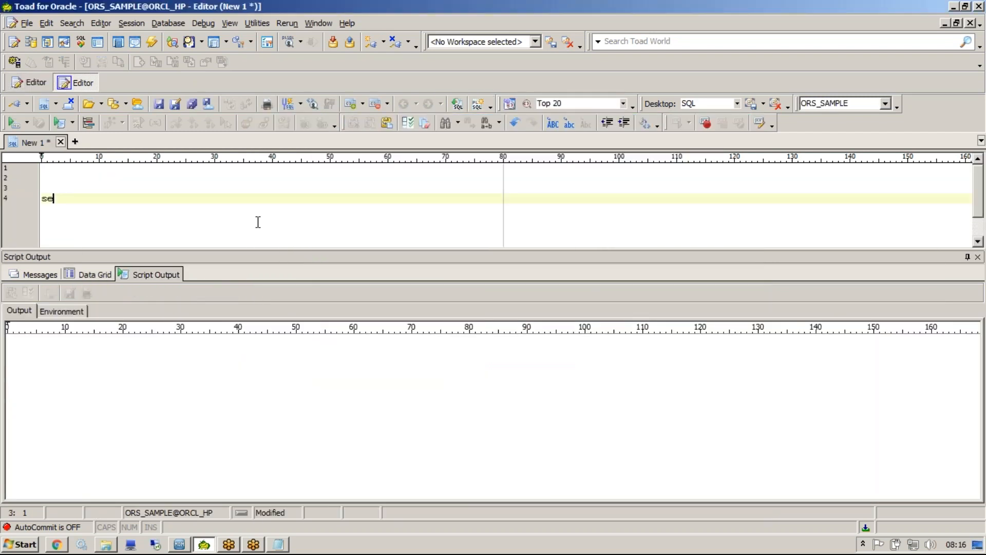
text(lect *from )
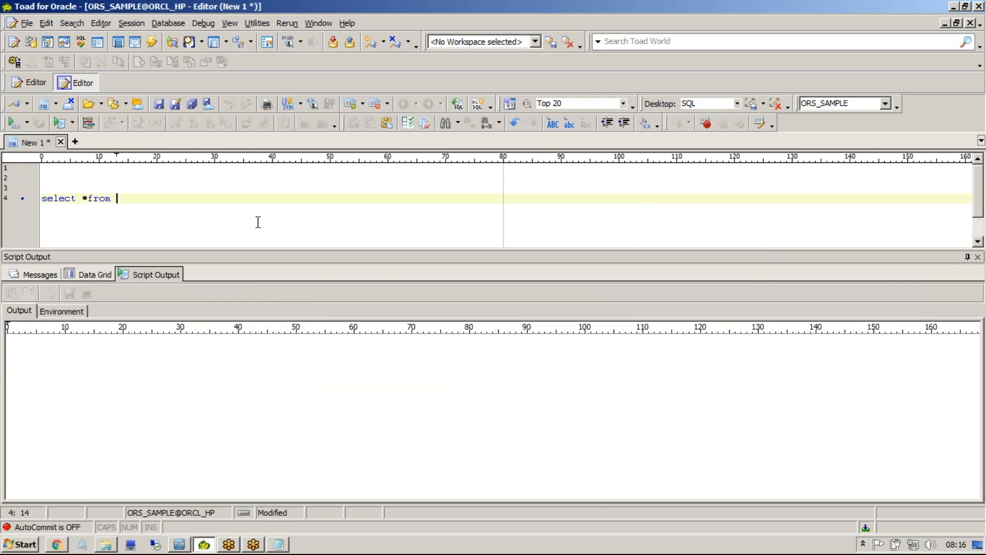
text(c_party_mtch)
key(F9)
click(42, 328)
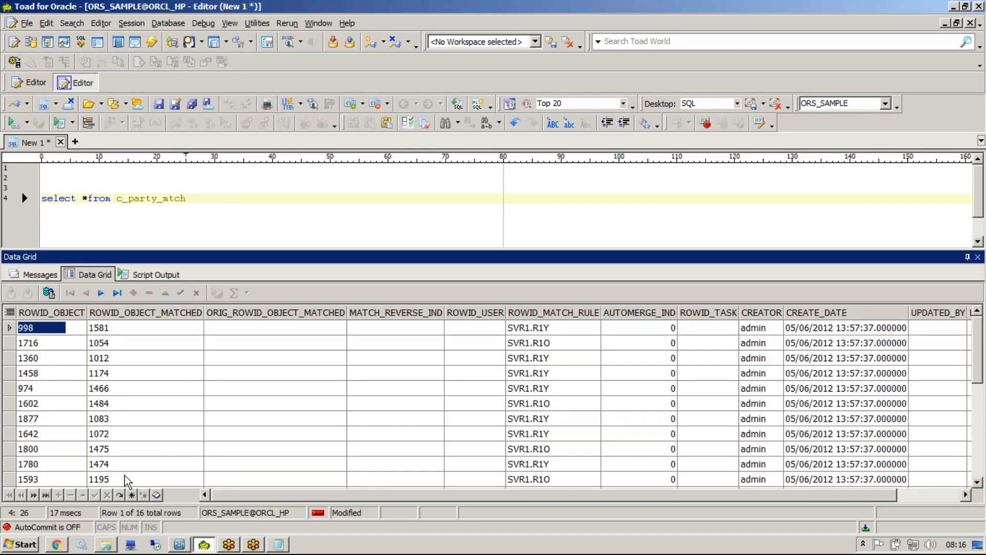
Return to the browser and create a new Customer query with the Rowid Object attribute.
click(66, 544)
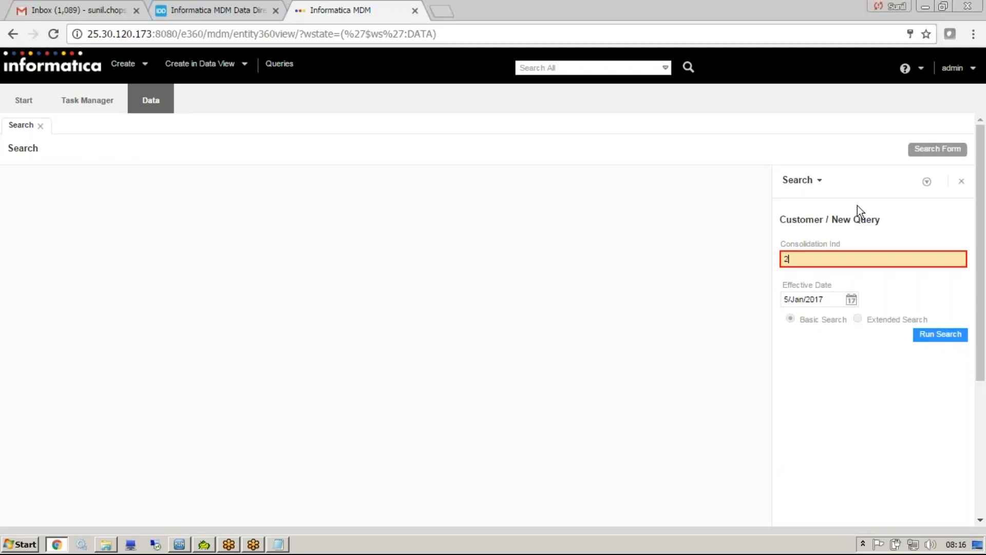
click(927, 184)
mouse_move(880, 271)
click(784, 272)
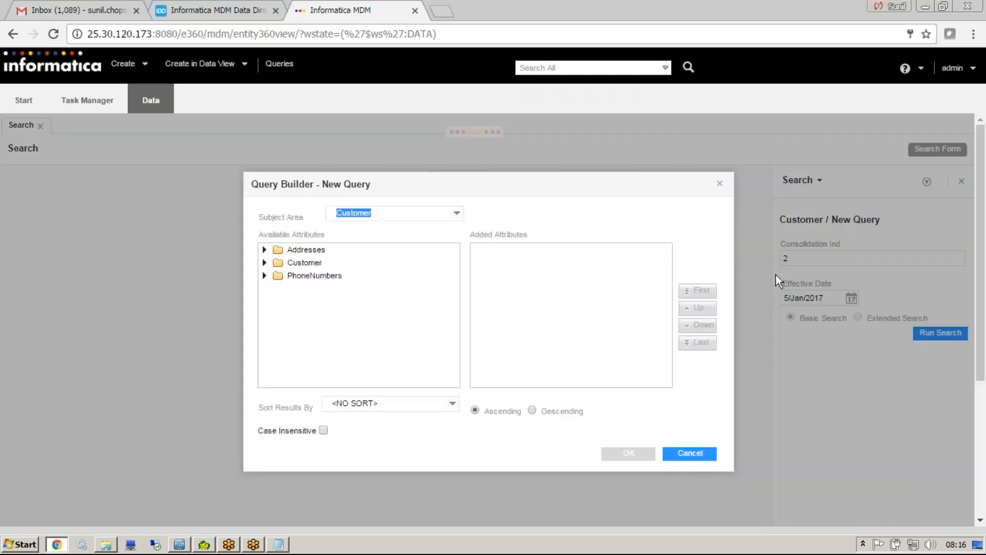
click(264, 262)
drag(448, 266, 451, 355)
click(307, 344)
click(628, 452)
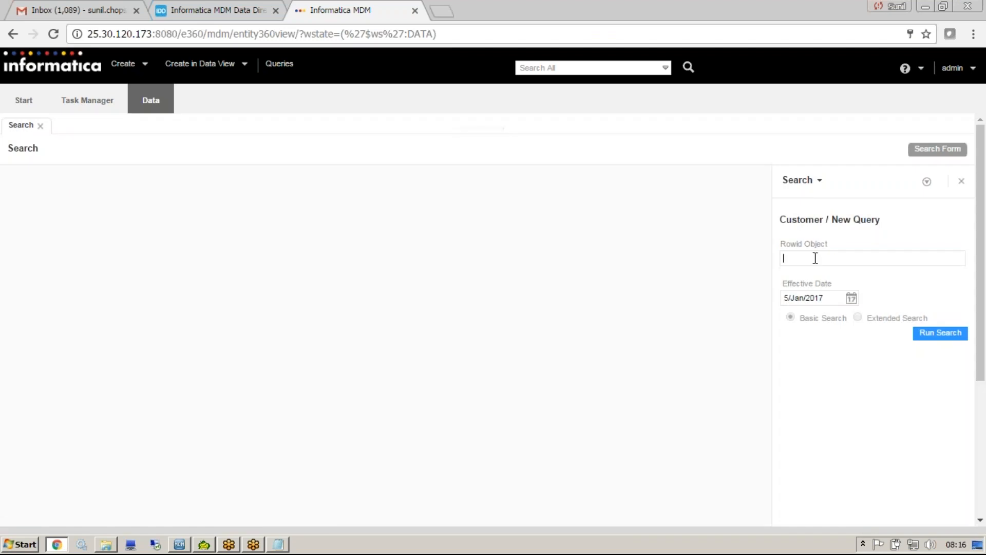
Search for Rowid Object 998 and open the matching Person record.
text(998)
click(934, 334)
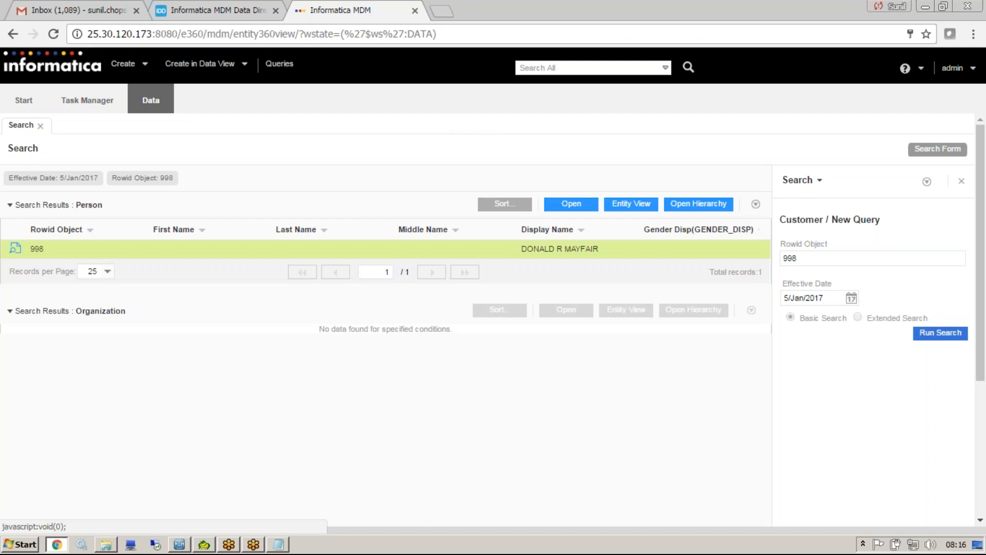
mouse_move(521, 249)
mouse_down()
mouse_move(601, 247)
mouse_move(520, 248)
mouse_up()
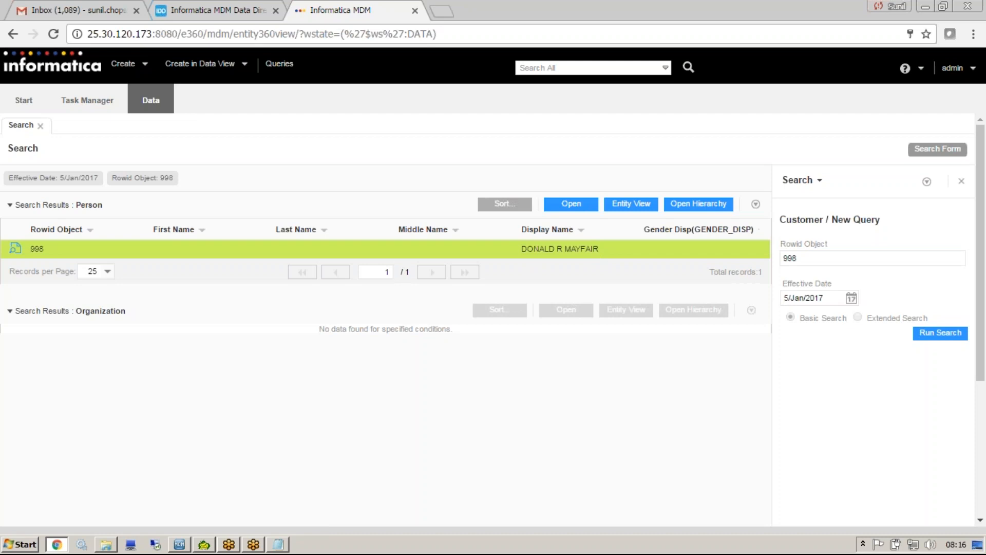
double_click(541, 248)
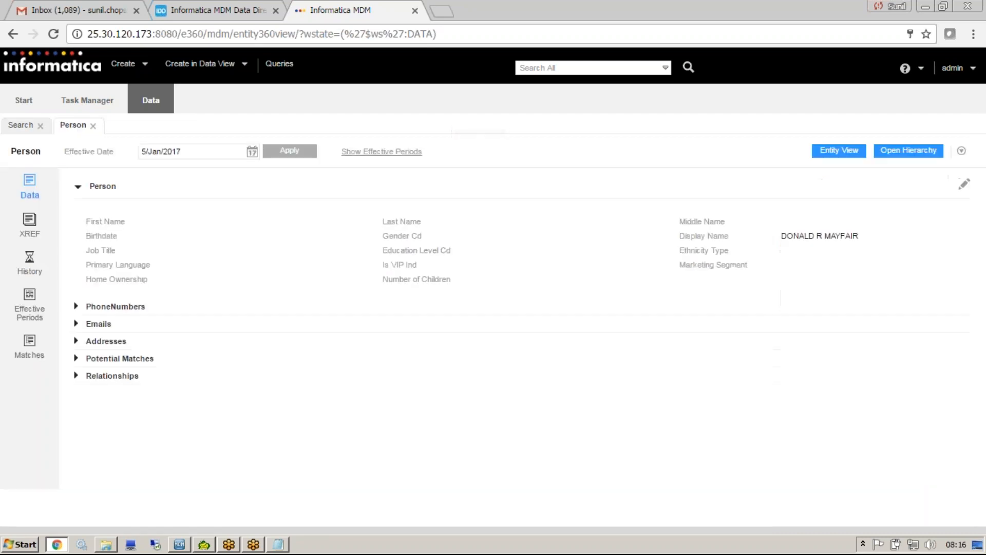
Expand the Person record's potential matches, select all of them and queue them for merge.
click(78, 359)
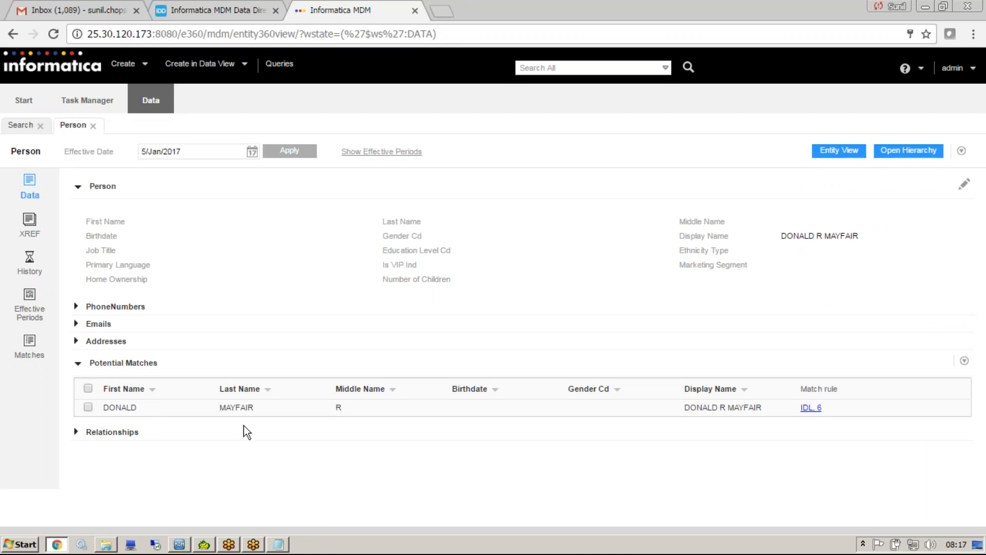
click(88, 388)
click(964, 360)
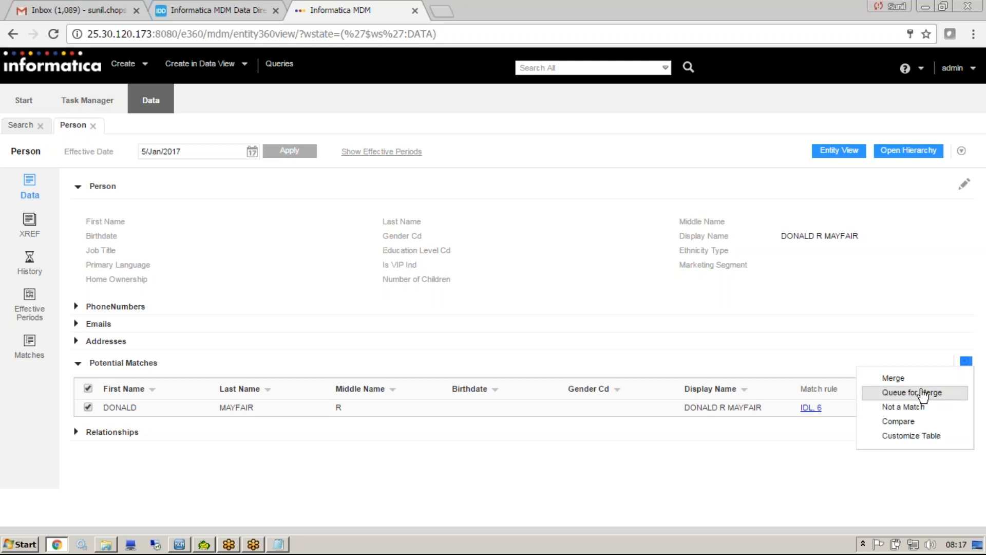
click(922, 393)
View the Person record's cross-references, history timeline and effective periods.
click(30, 221)
click(32, 269)
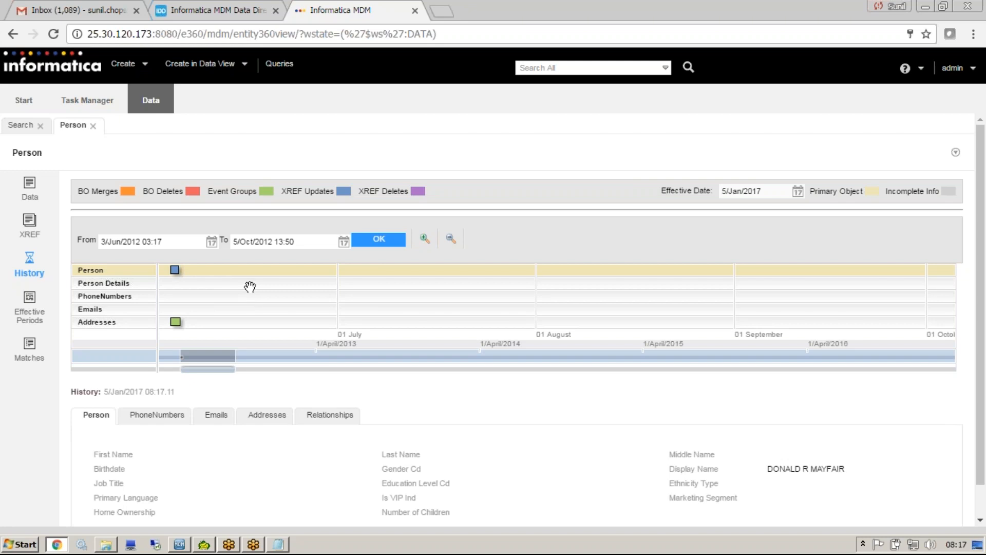
click(30, 314)
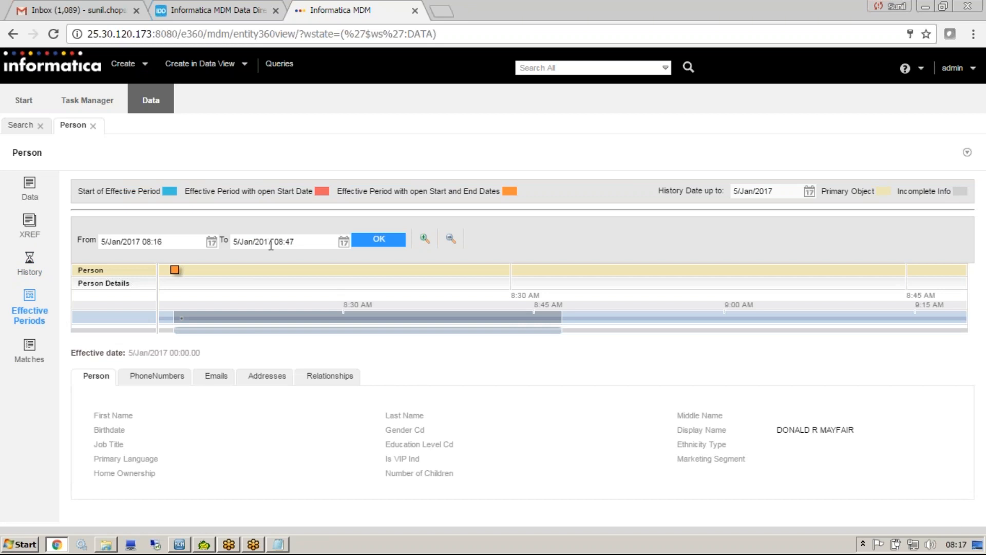
Switch to the MDM Hub Console and examine the basic and advanced properties of the PARTY base object.
click(179, 544)
click(247, 94)
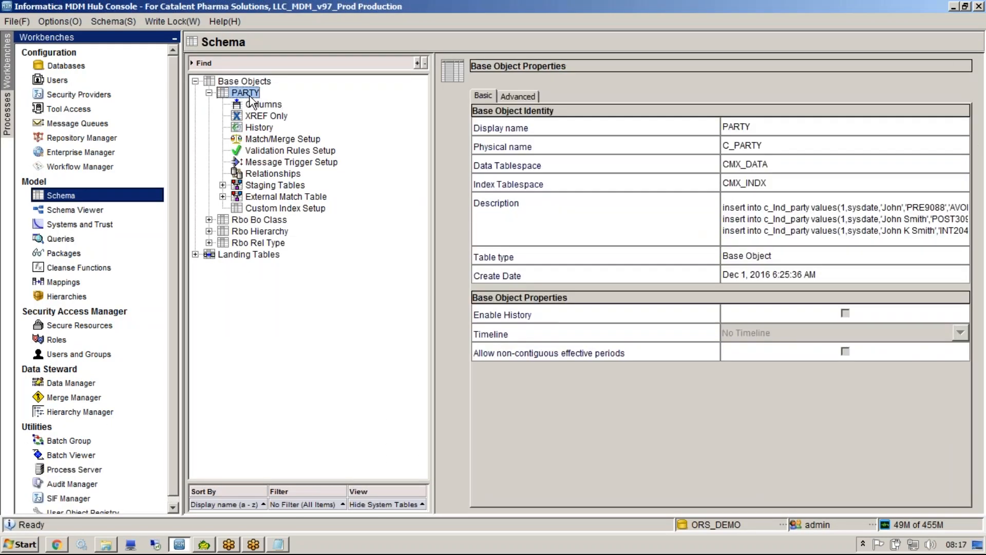
click(521, 96)
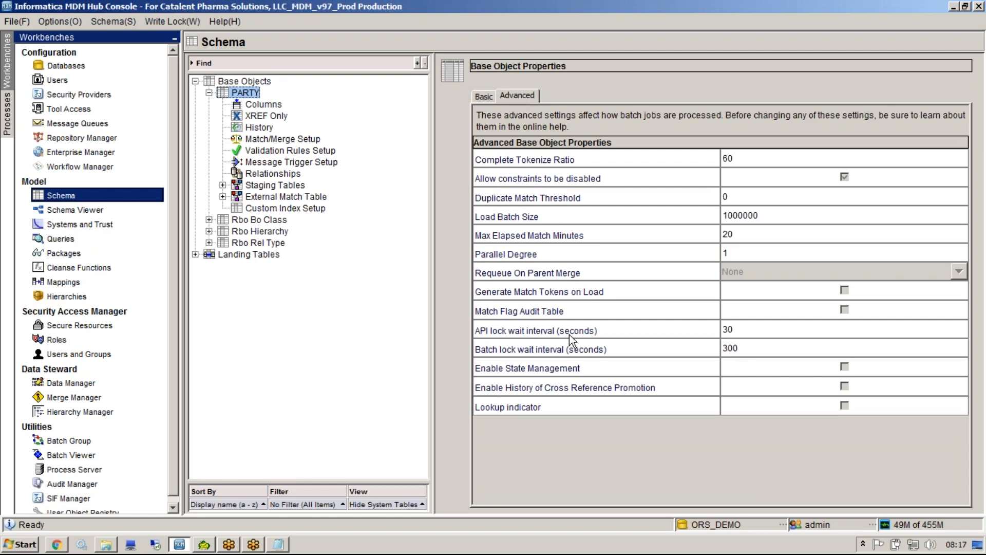
click(482, 96)
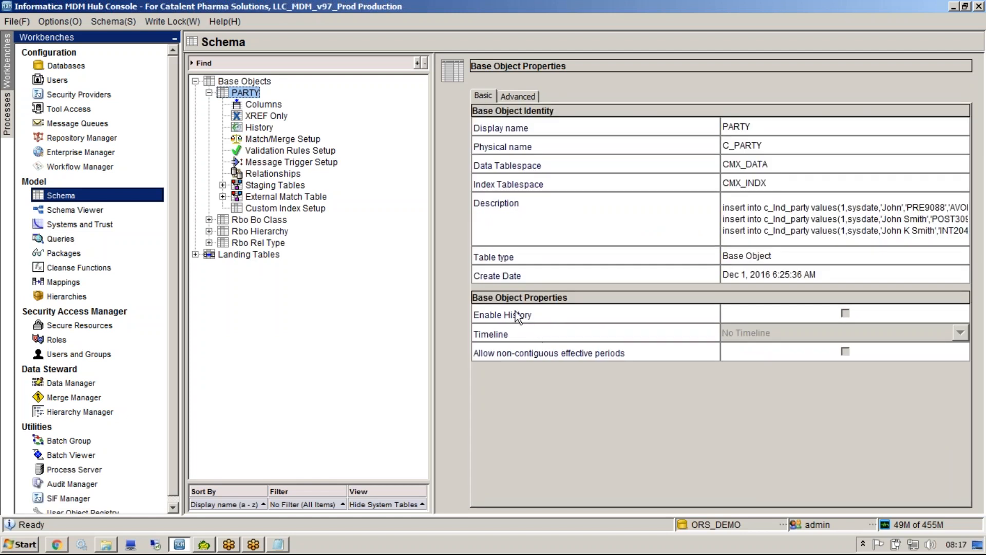
Acquire the write lock and set the PARTY base object's timeline to Dynamic Timeline, accepting the automatic enabling of state management and history.
click(173, 21)
click(191, 37)
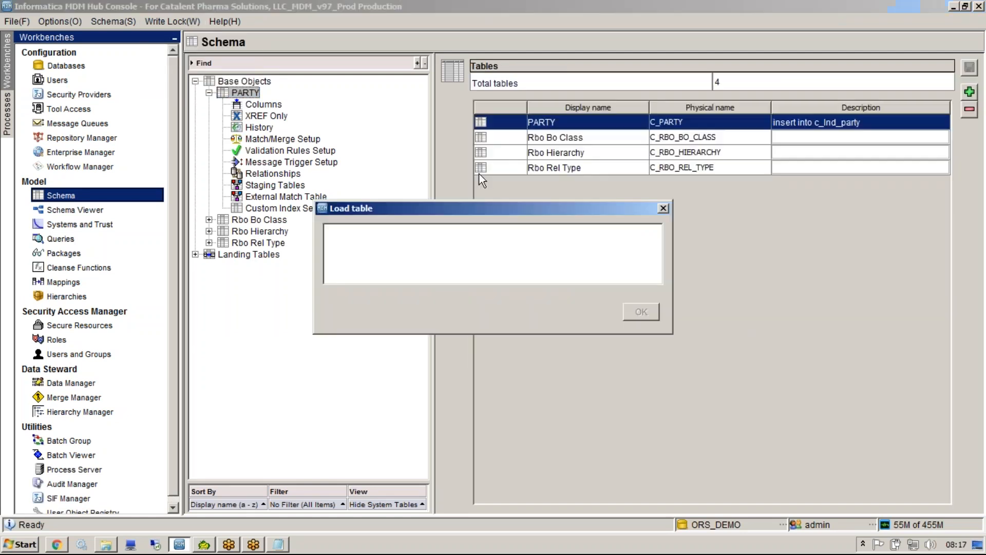
click(832, 315)
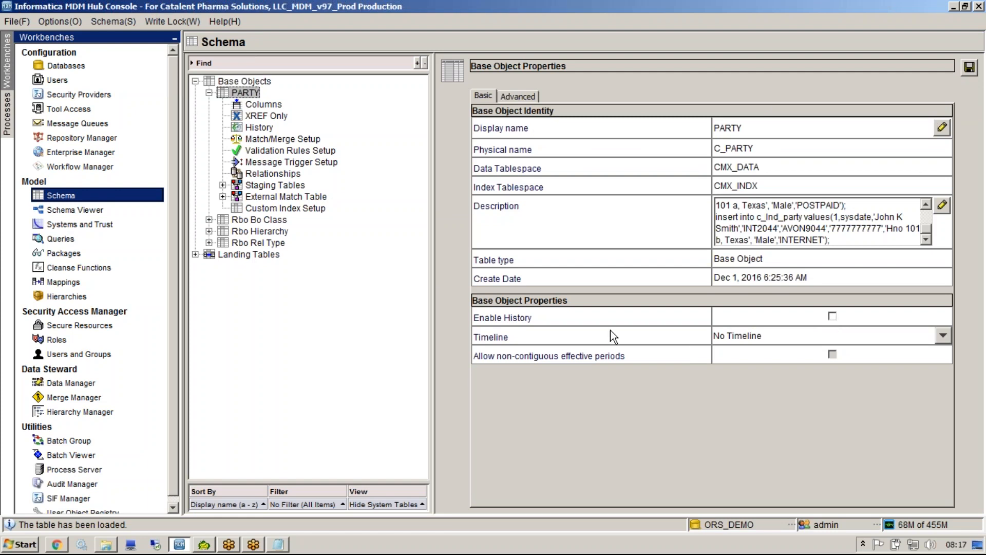
click(723, 335)
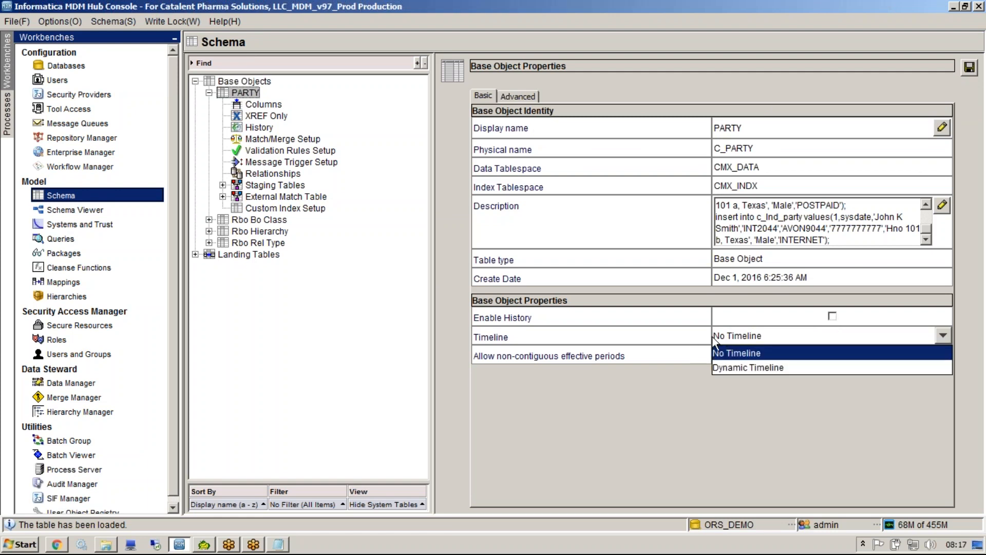
click(728, 365)
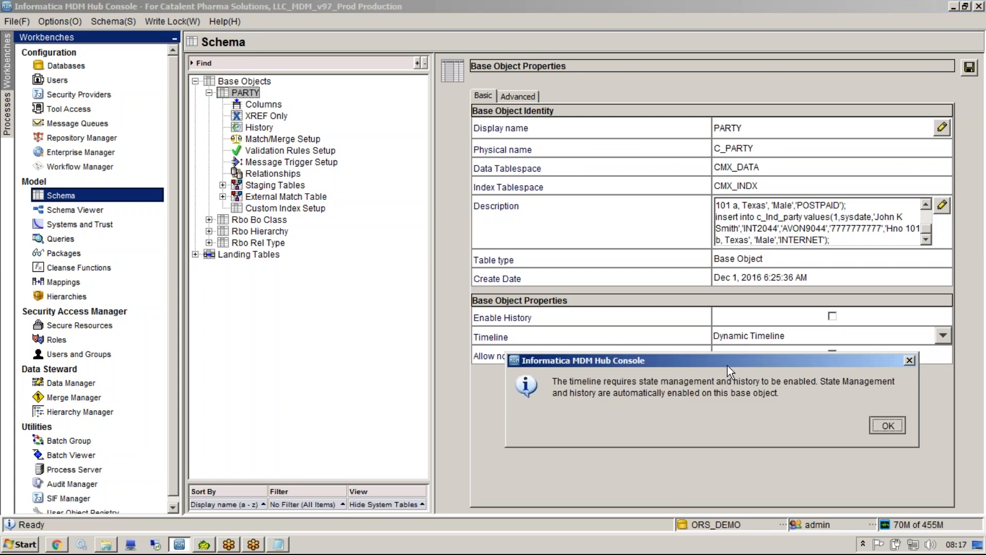
key(Return)
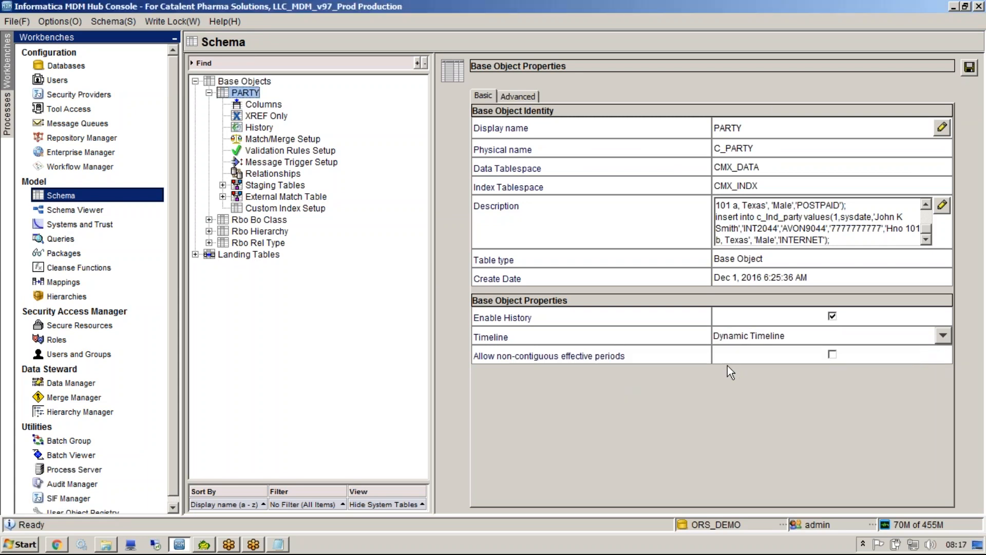
Return to the browser, show the Person record's matches and select the potential match to preview the merged record.
key(alt+Tab)
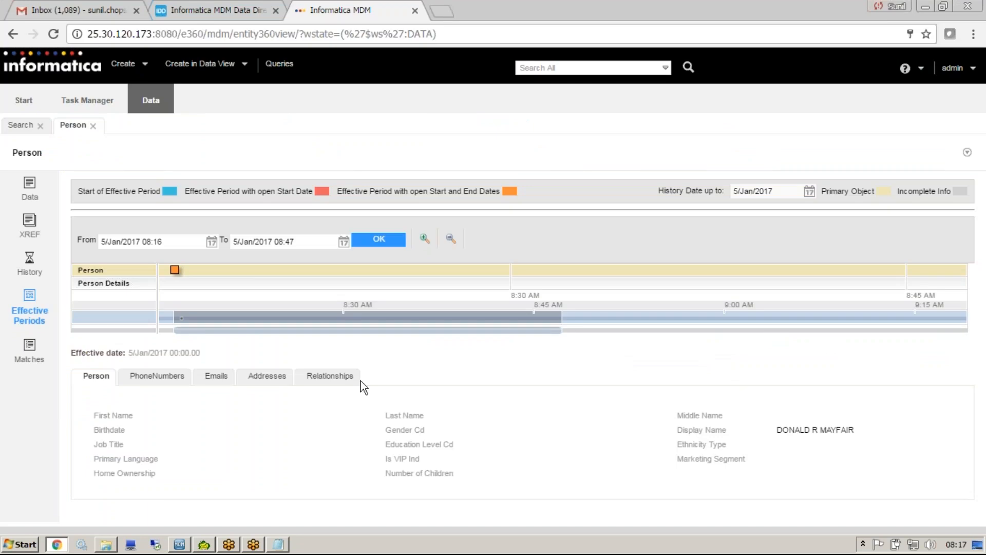
click(36, 358)
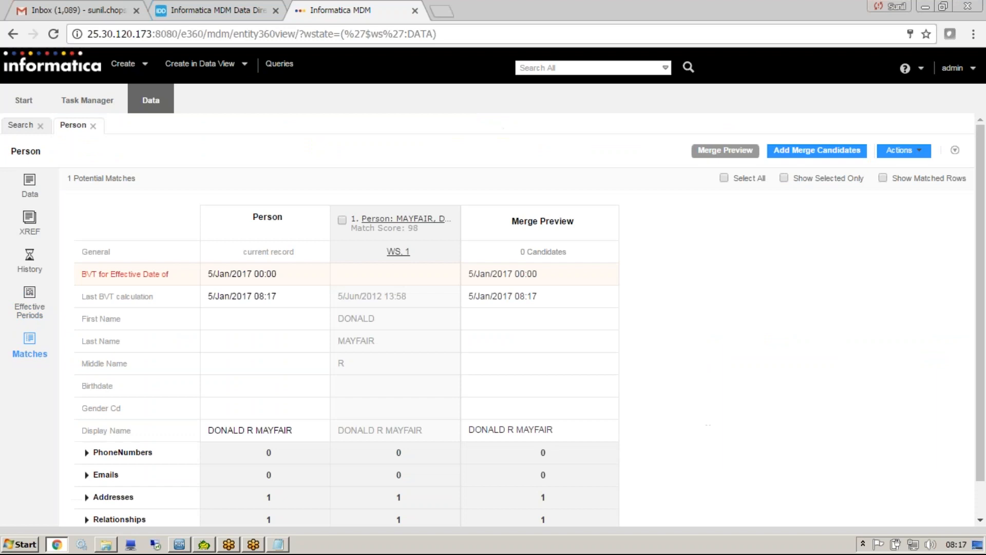
click(343, 220)
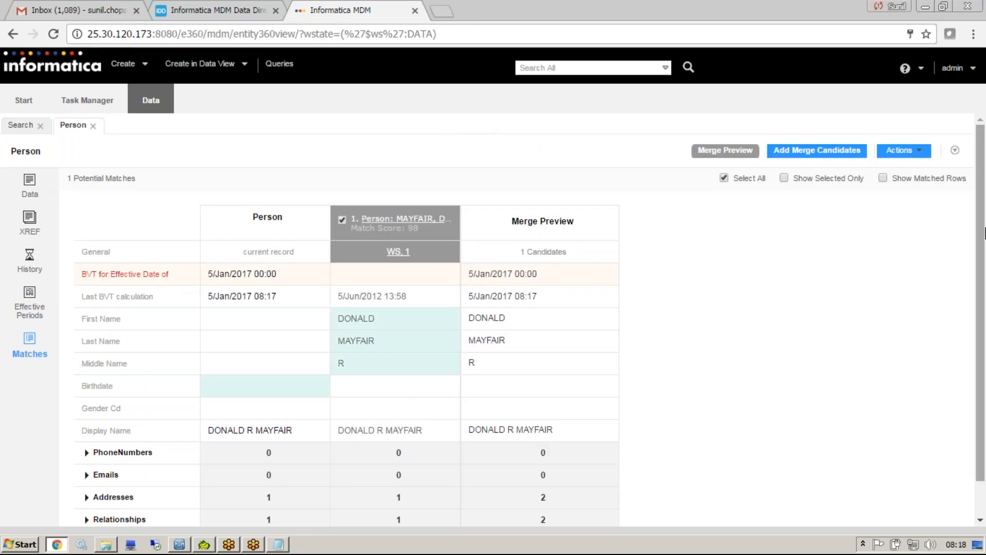
scroll(448, 334, down, 1)
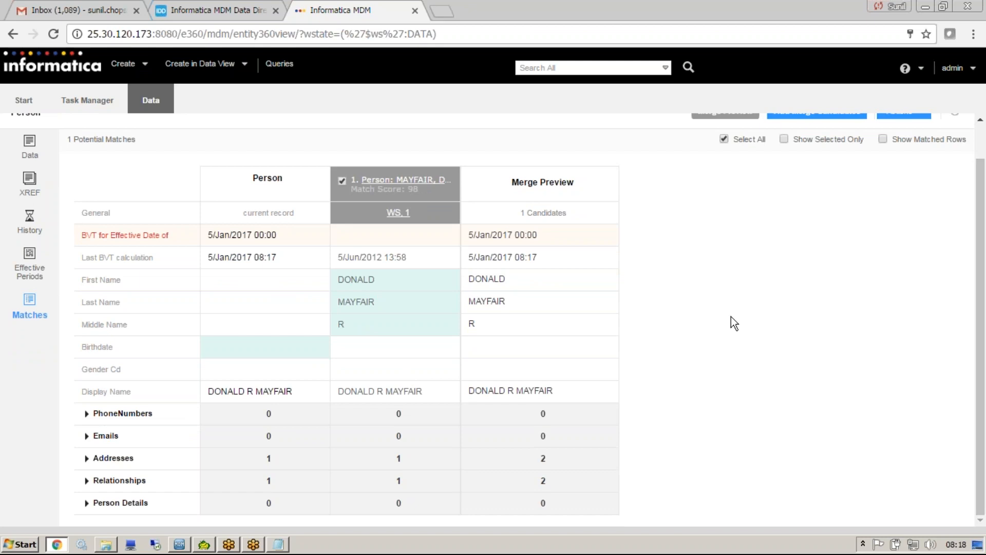
drag(980, 323, 980, 229)
right_click(979, 229)
click(728, 226)
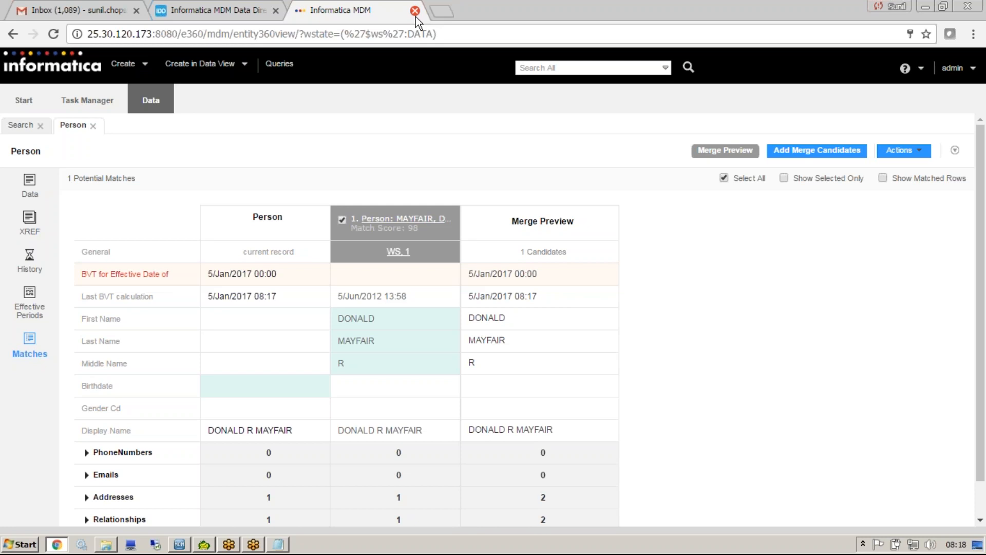
Log in to the Data Director configuration application with the administrator login name and password.
click(211, 10)
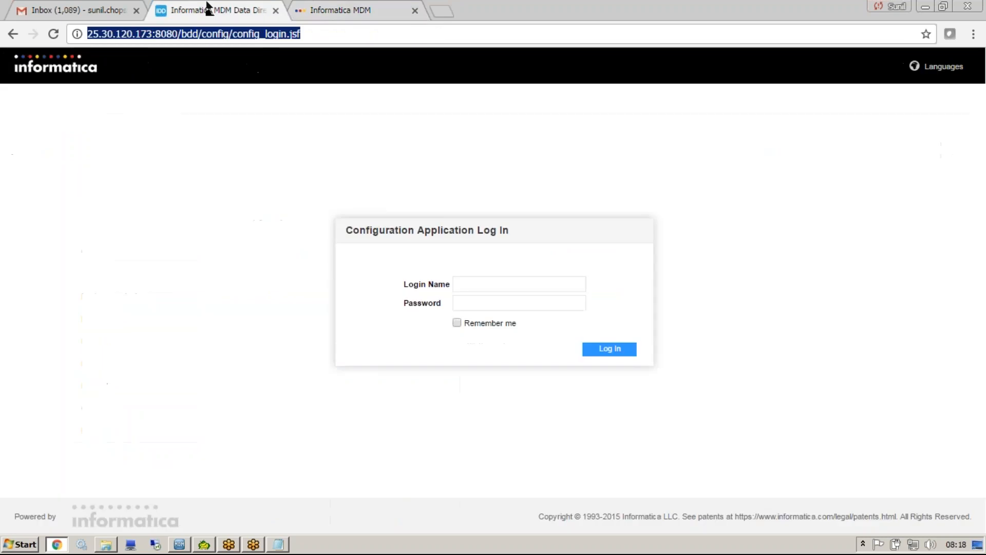
click(497, 286)
text(ad)
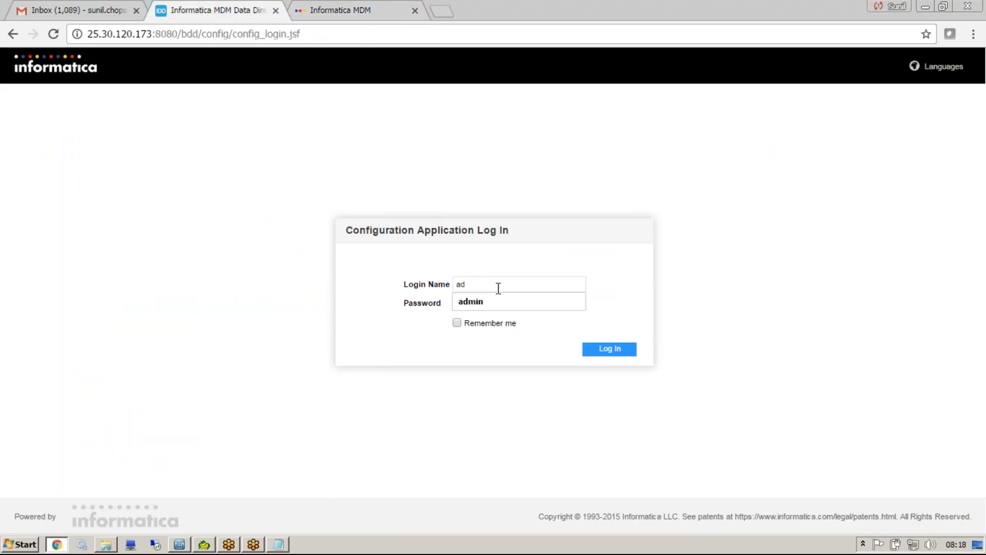
click(492, 300)
text(admin)
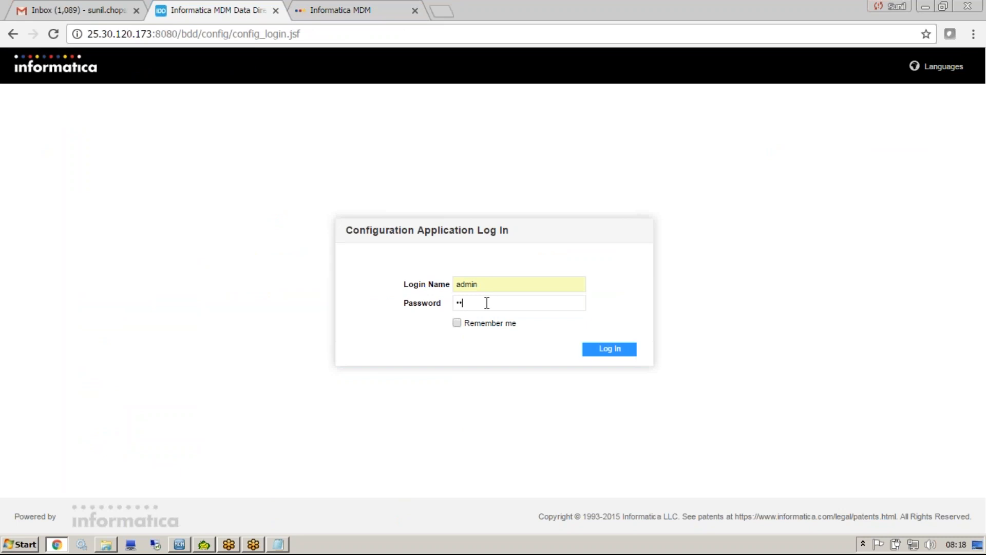
key(Return)
text(admin)
key(Tab)
text(admin)
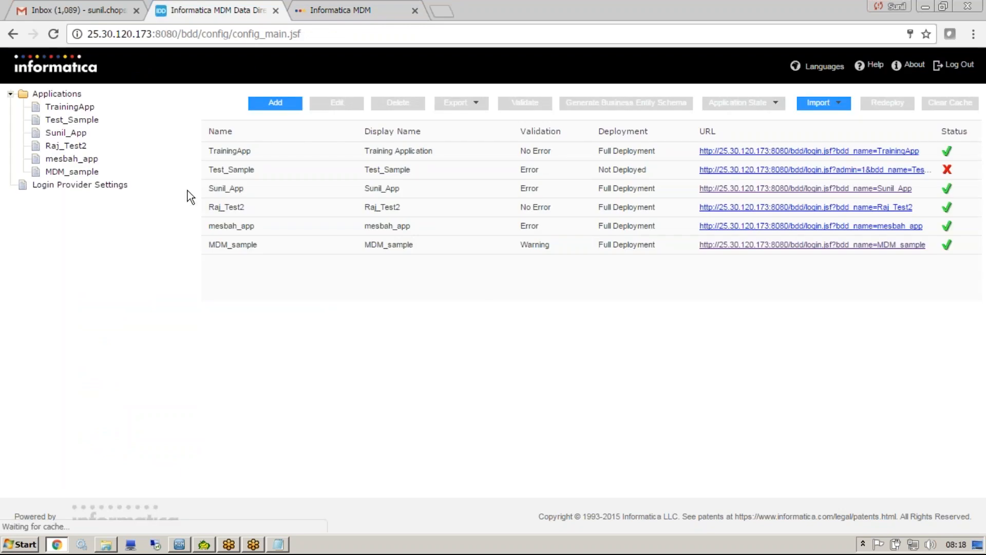
click(68, 96)
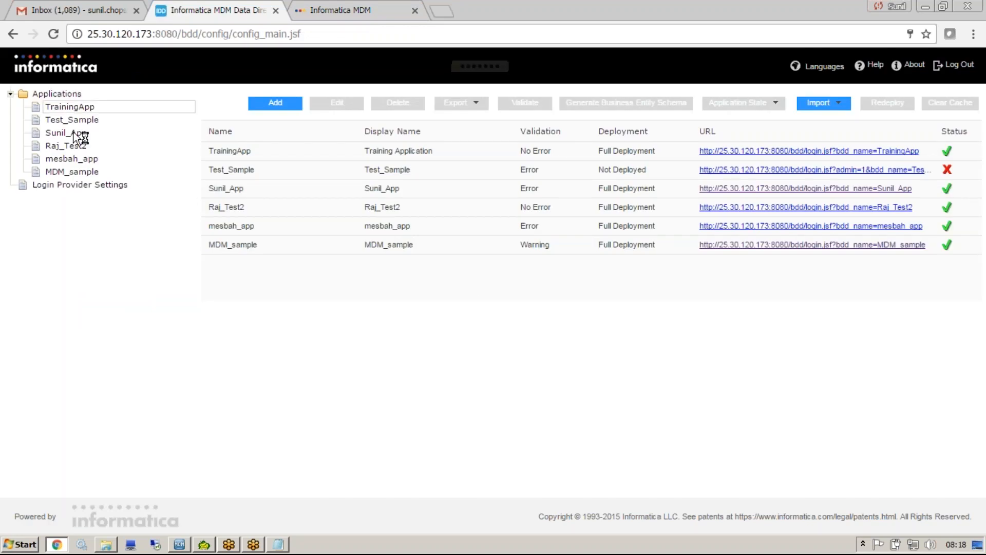
click(72, 146)
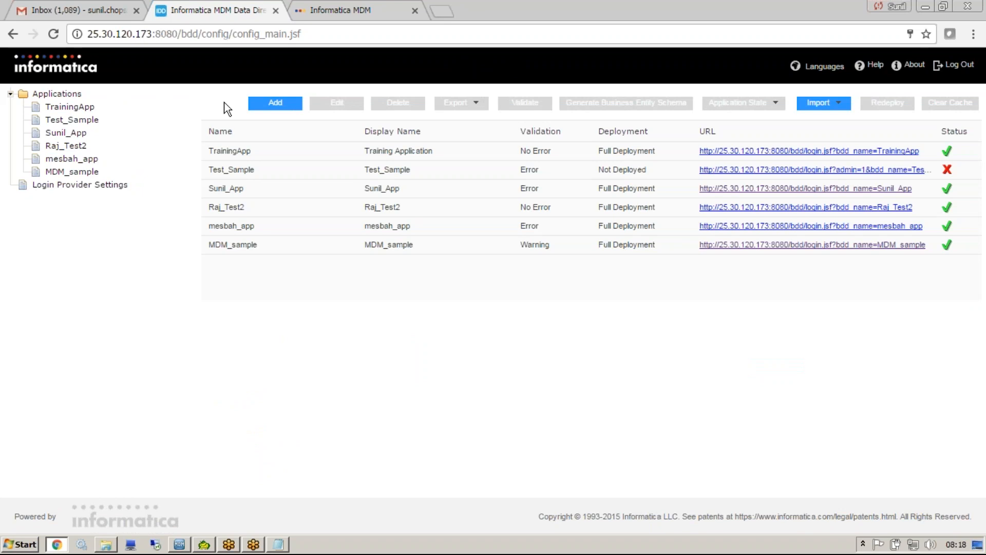
click(258, 104)
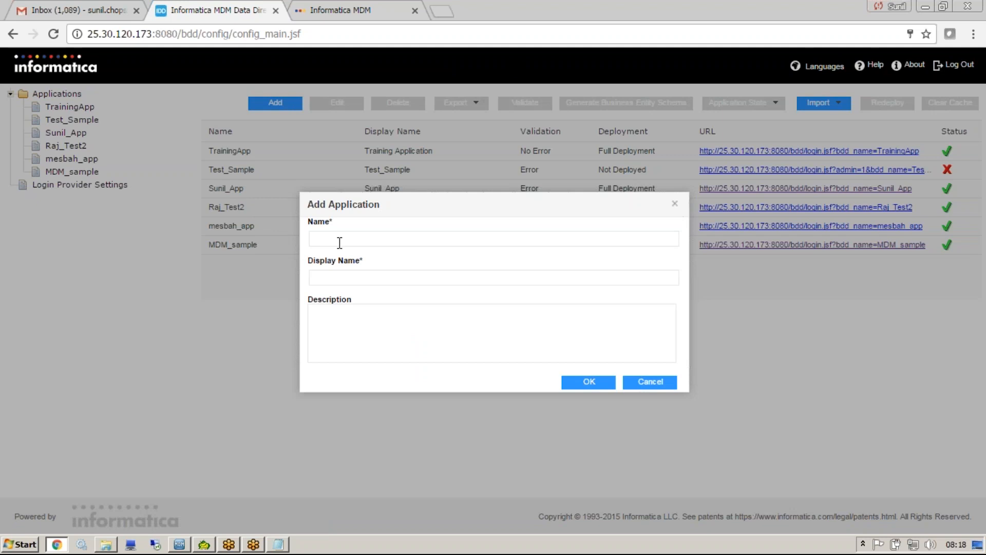
text(Sunil)
click(663, 387)
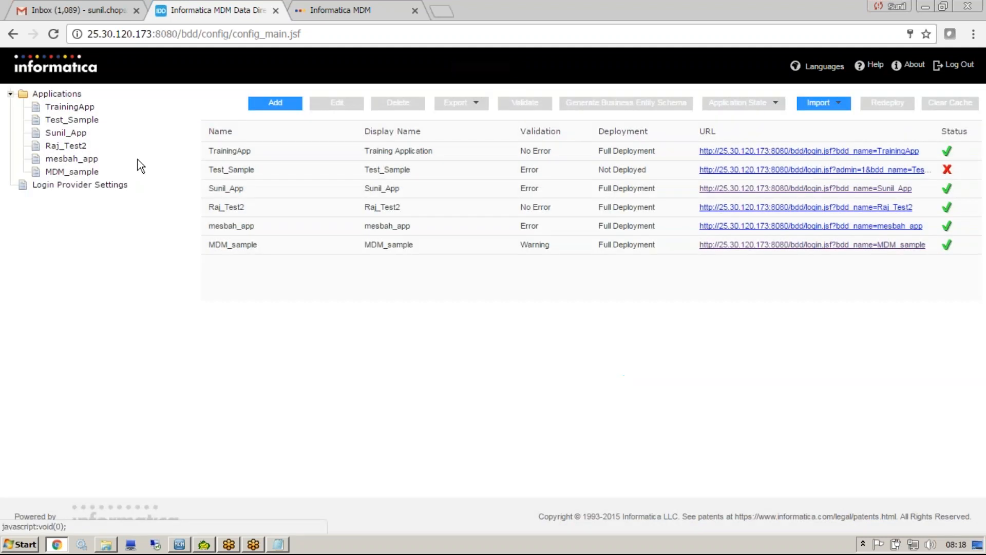
click(81, 132)
click(38, 95)
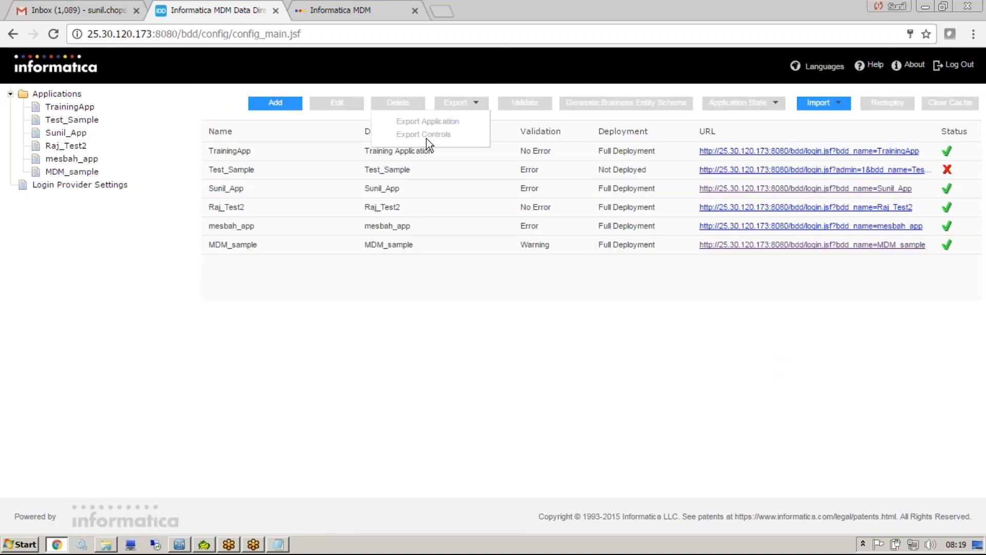
Delete the fully deployed application listed directly below Test_Sample and confirm the deletion.
click(314, 186)
mouse_move(847, 107)
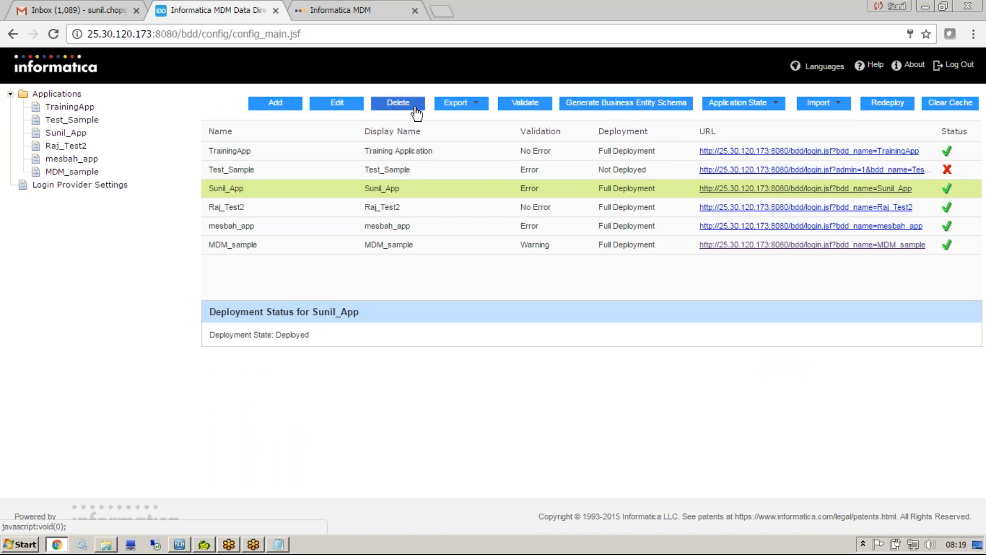
click(412, 107)
click(552, 342)
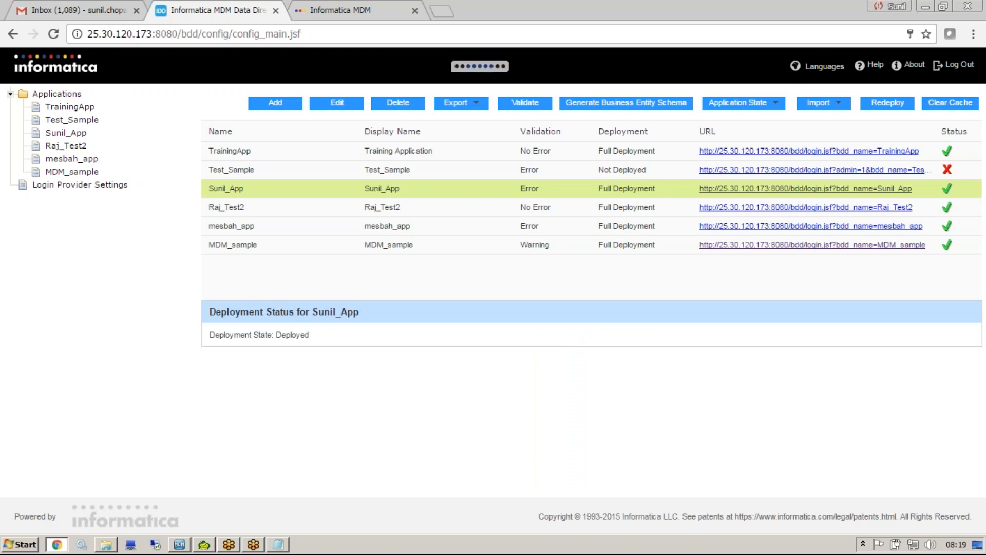
Delete the undeployed Test_Sample application and confirm the deletion.
click(485, 171)
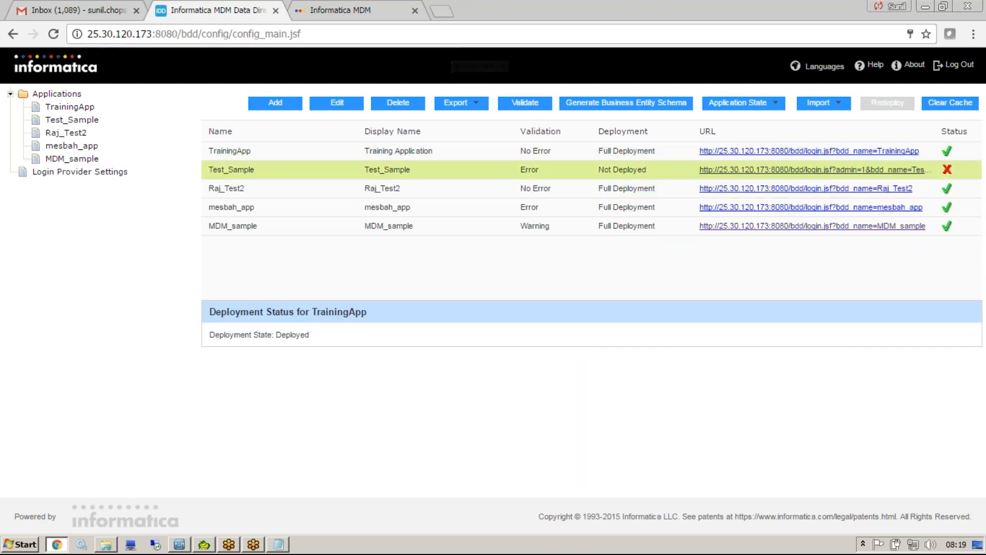
click(398, 103)
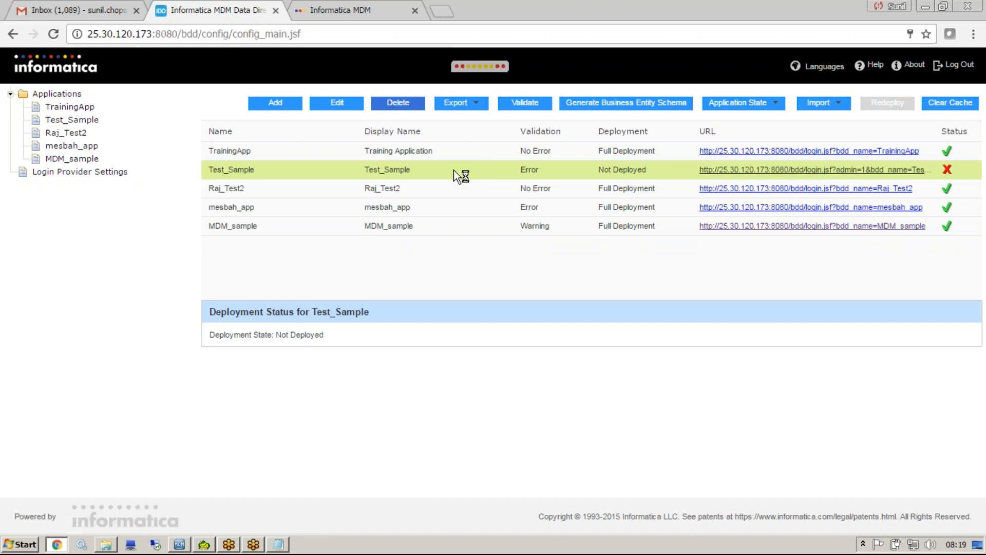
click(559, 340)
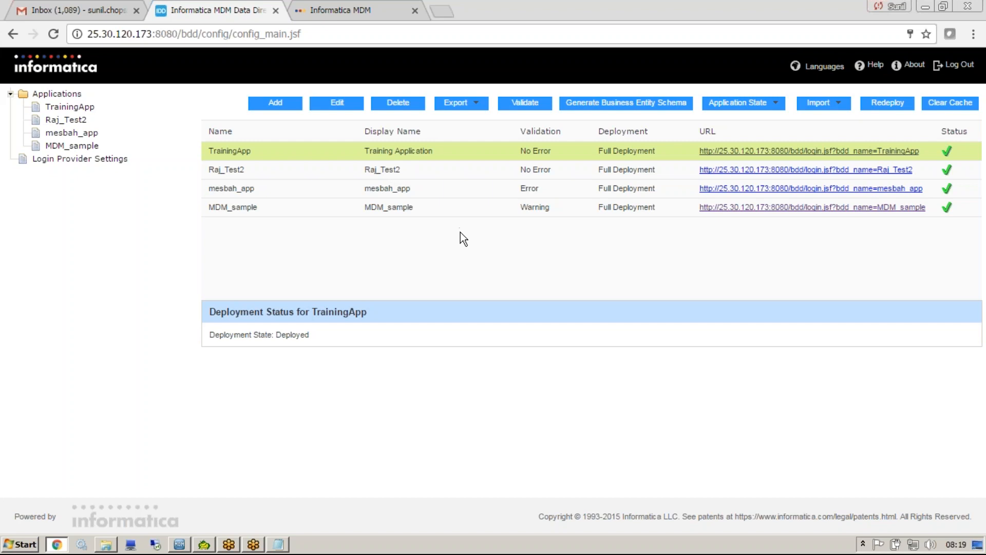
click(414, 208)
click(283, 150)
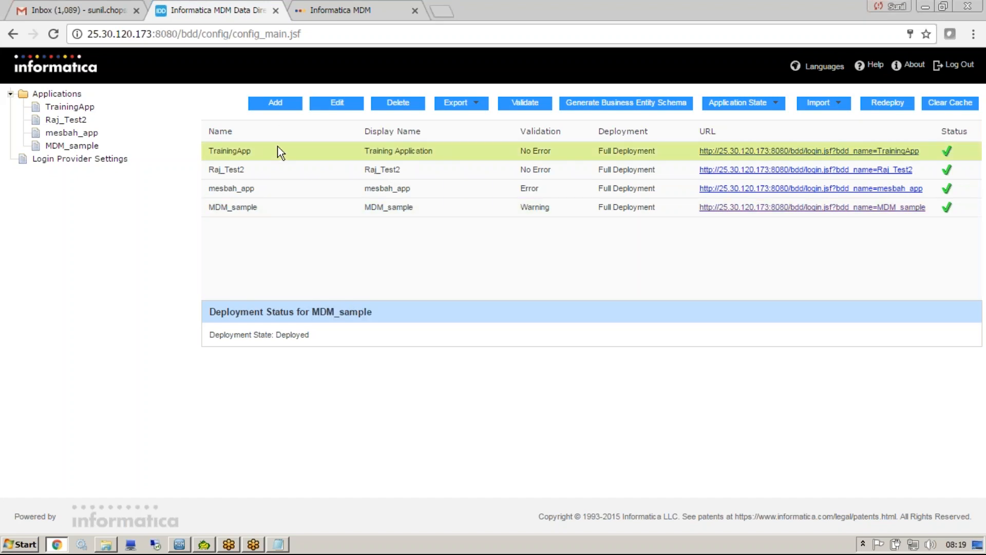
click(72, 108)
click(72, 121)
click(71, 146)
click(64, 93)
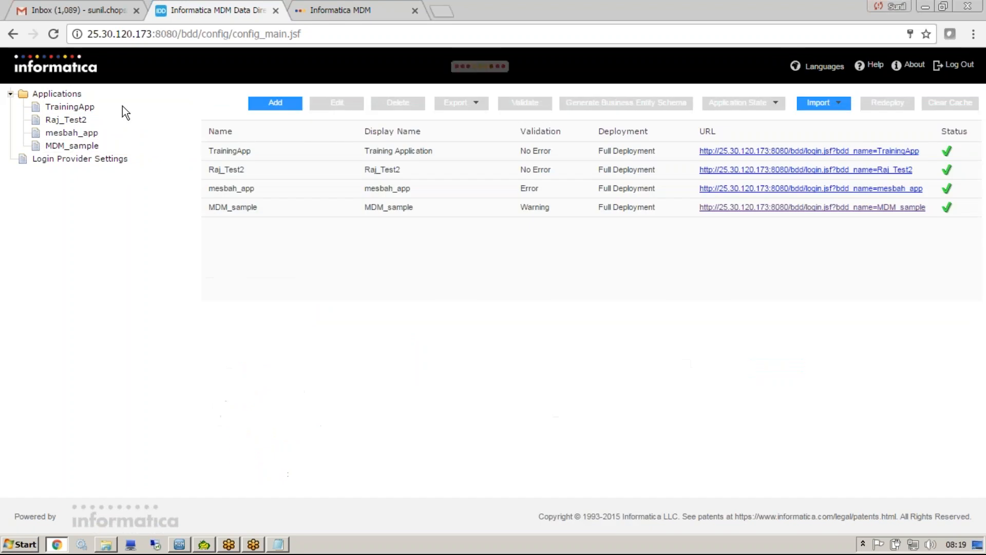
Add an application with both the name and the display name set to Sunill_IDD_App.
click(249, 150)
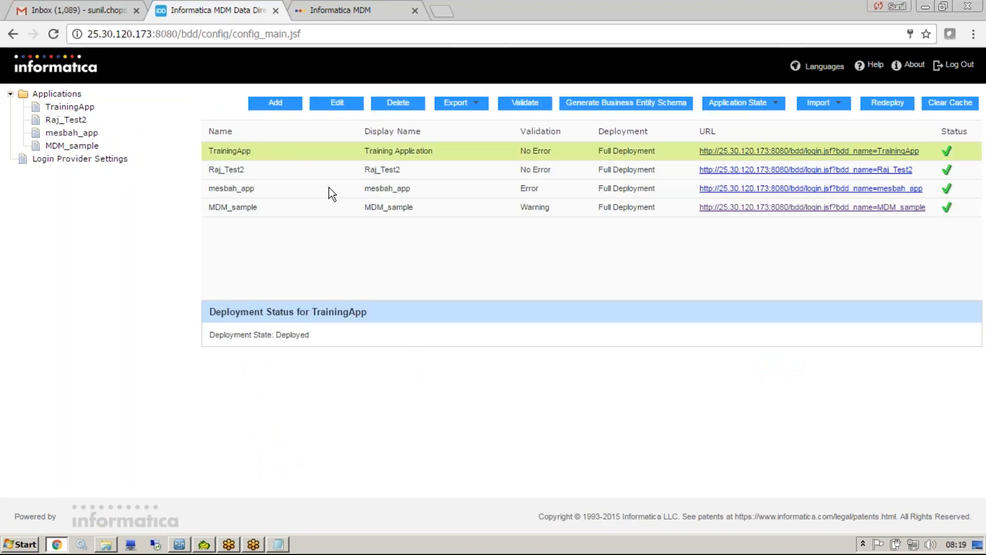
click(283, 104)
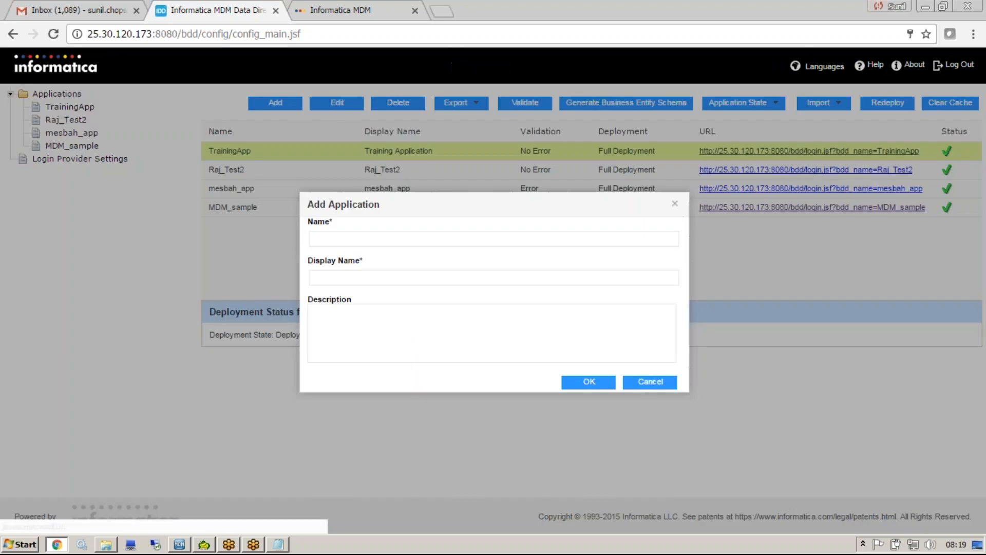
click(313, 238)
text(Sunill_IDD_App)
key(ctrl+a)
key(ctrl+c)
click(357, 278)
key(ctrl+v)
click(589, 381)
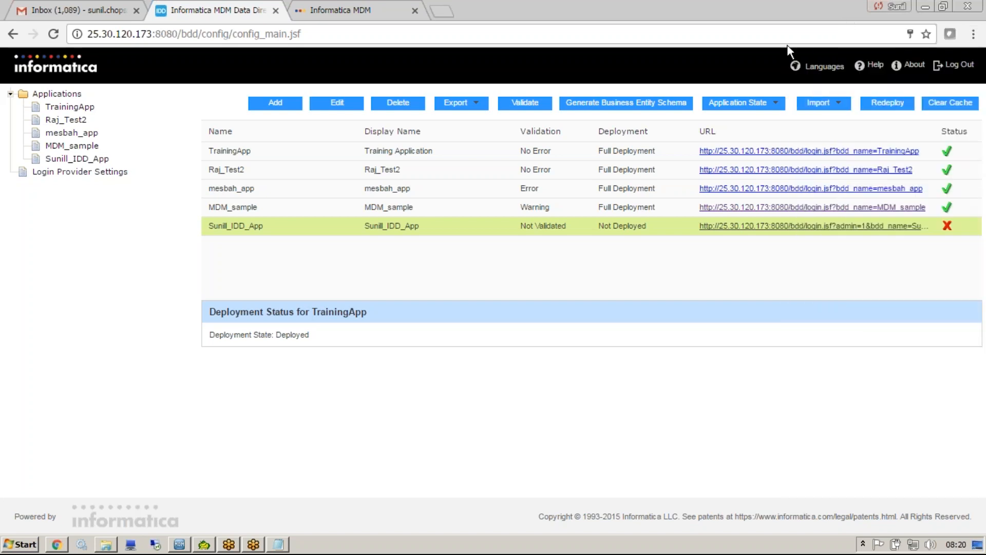
Open the Sunill_IDD_App application for editing and point out its settings form with a temporary pen annotation.
drag(958, 226, 975, 215)
click(815, 51)
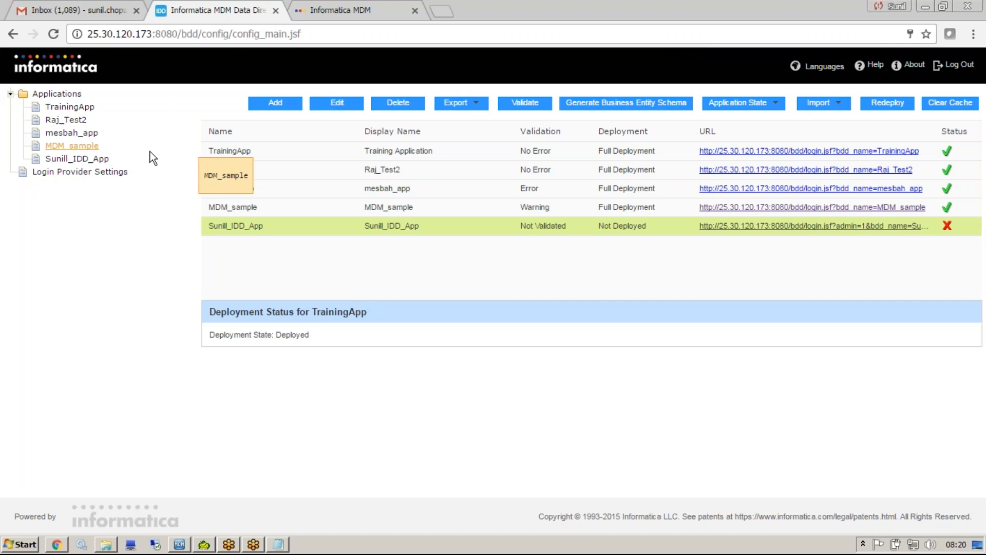
click(98, 158)
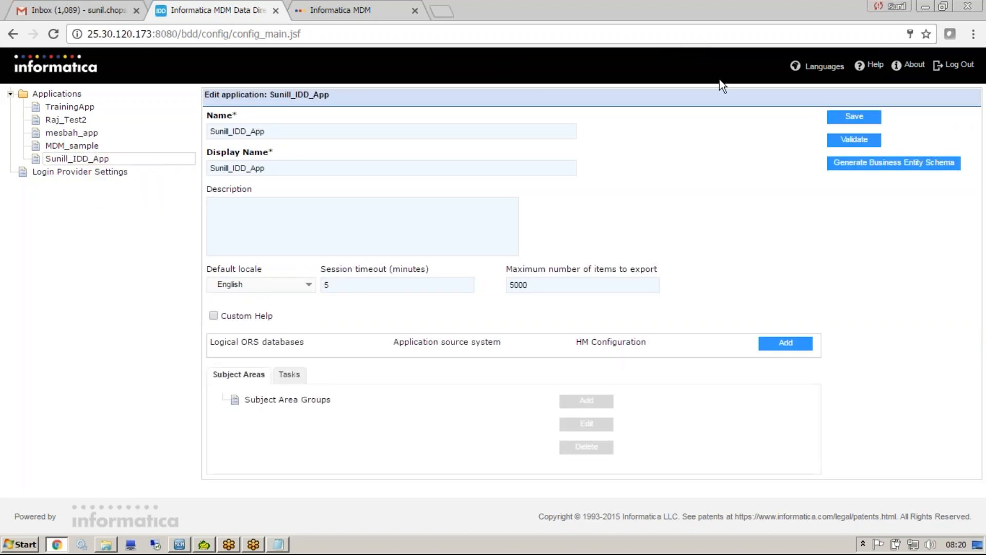
key(ctrl+2)
mouse_move(647, 102)
mouse_down()
mouse_move(589, 411)
mouse_move(560, 107)
mouse_up()
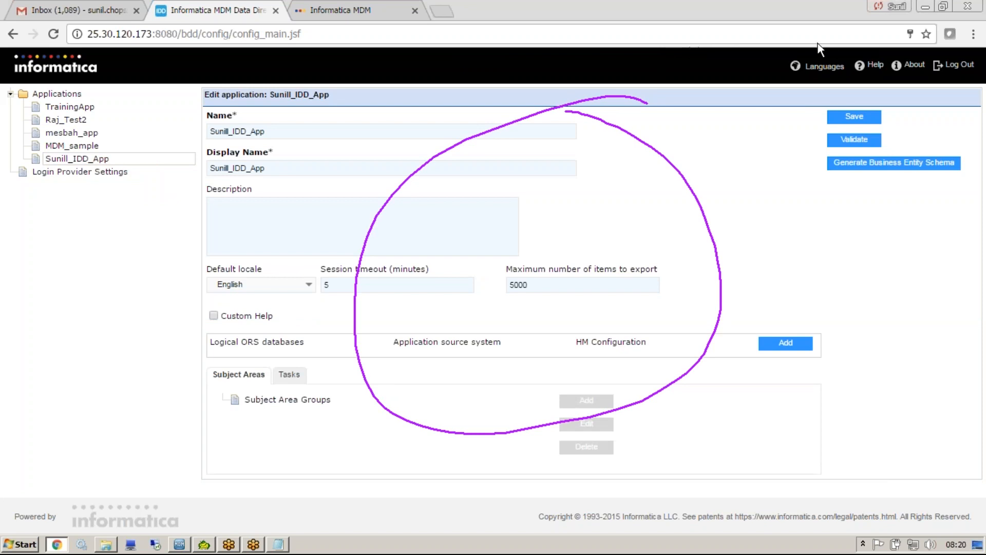
key(Escape)
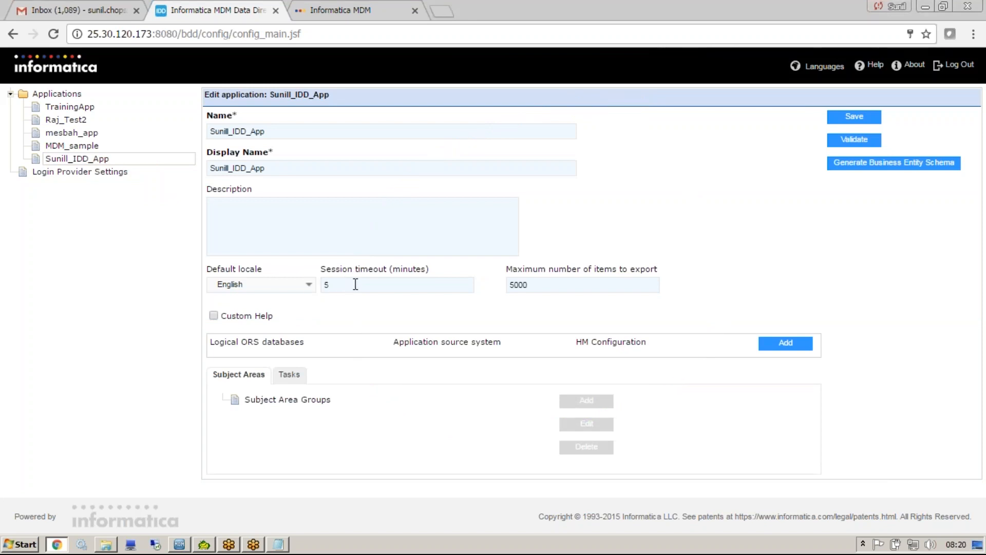
drag(354, 281, 241, 284)
Show the Person record's matches in the other browser tab, mark the potential match and ORS with the annotation pen, and clear the marks.
click(369, 9)
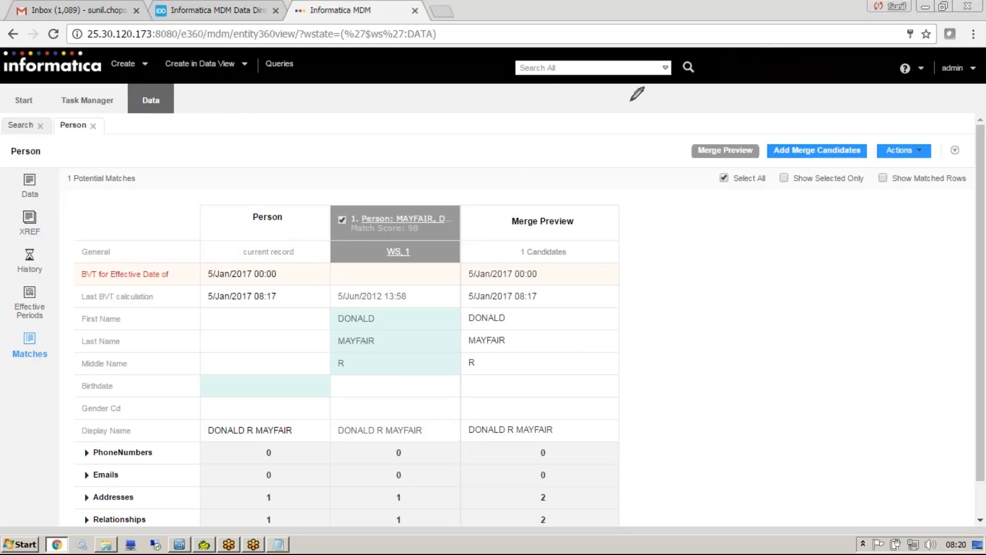
mouse_move(452, 208)
mouse_down()
mouse_move(367, 215)
mouse_move(474, 235)
mouse_move(471, 213)
mouse_move(452, 210)
mouse_up()
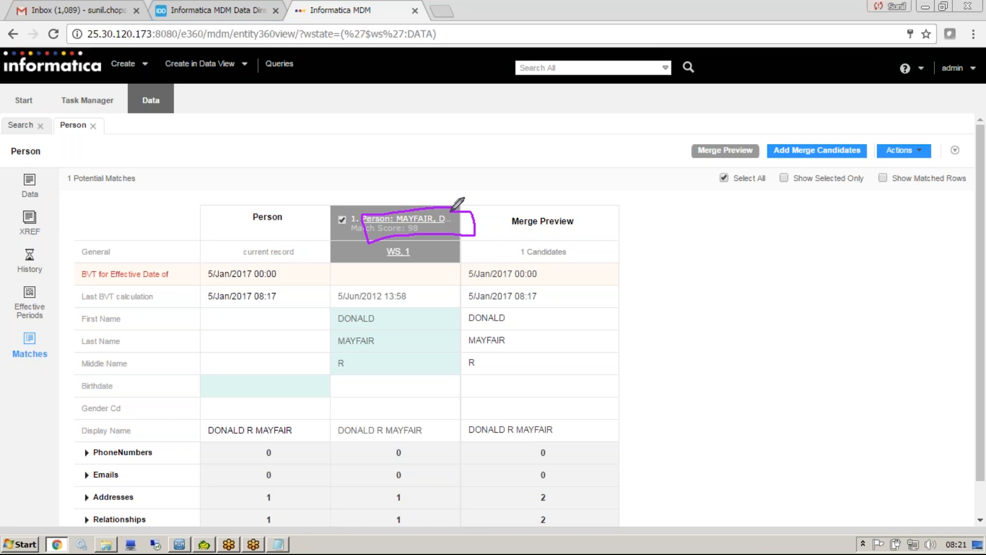
mouse_move(400, 158)
mouse_down()
mouse_move(411, 194)
mouse_move(420, 181)
mouse_up()
mouse_move(262, 41)
mouse_down()
mouse_move(272, 124)
mouse_move(281, 118)
mouse_up()
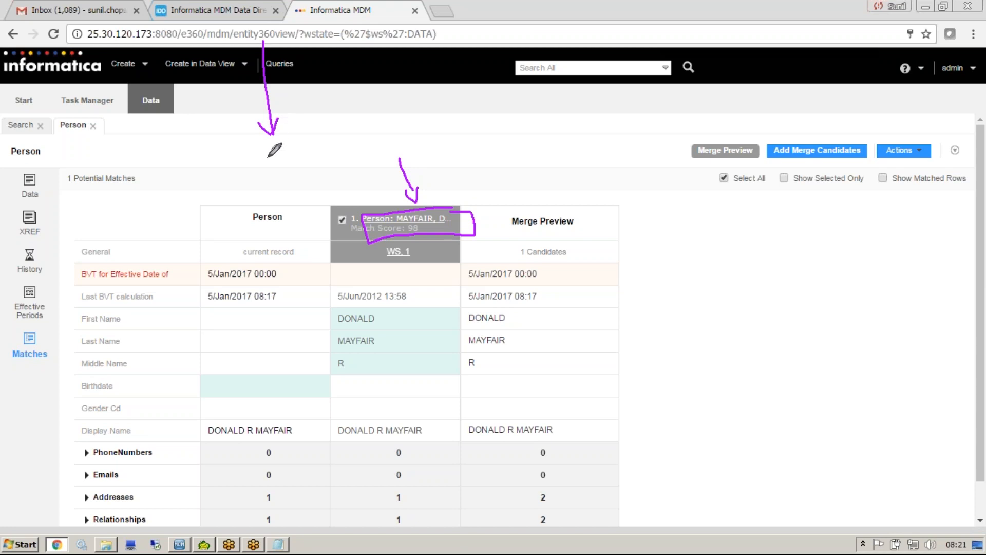
mouse_move(271, 150)
mouse_down()
mouse_move(318, 145)
mouse_move(281, 181)
mouse_up()
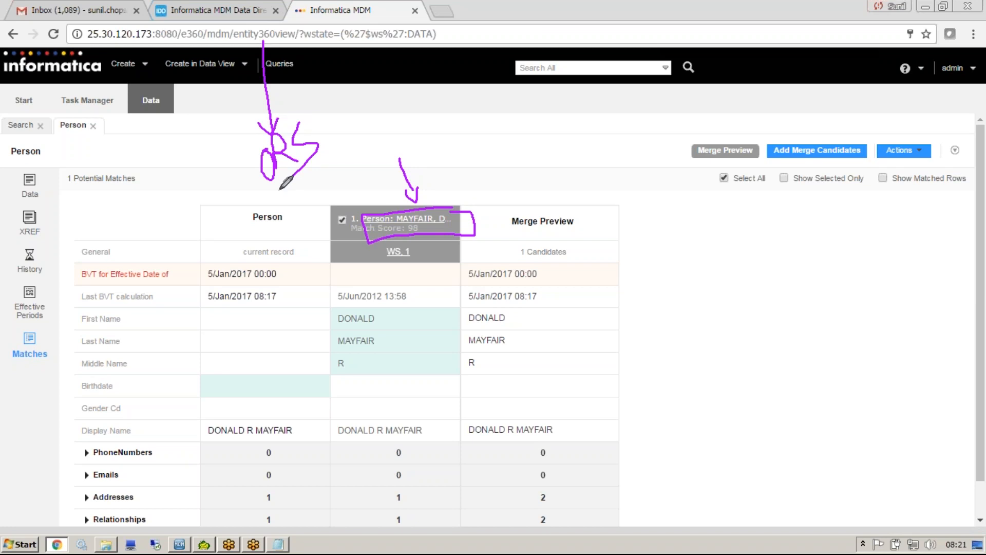
key(Escape)
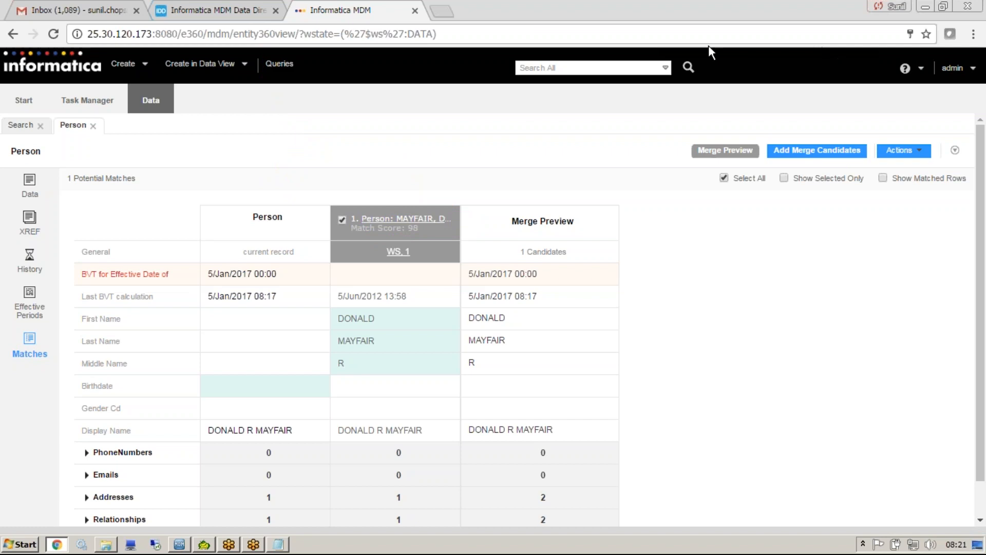
Return to the Sunill_IDD_App configuration, add a logical ORS named ORS_SAMPLE using the ORS_SAMPLE database, and bind it to that database.
click(262, 11)
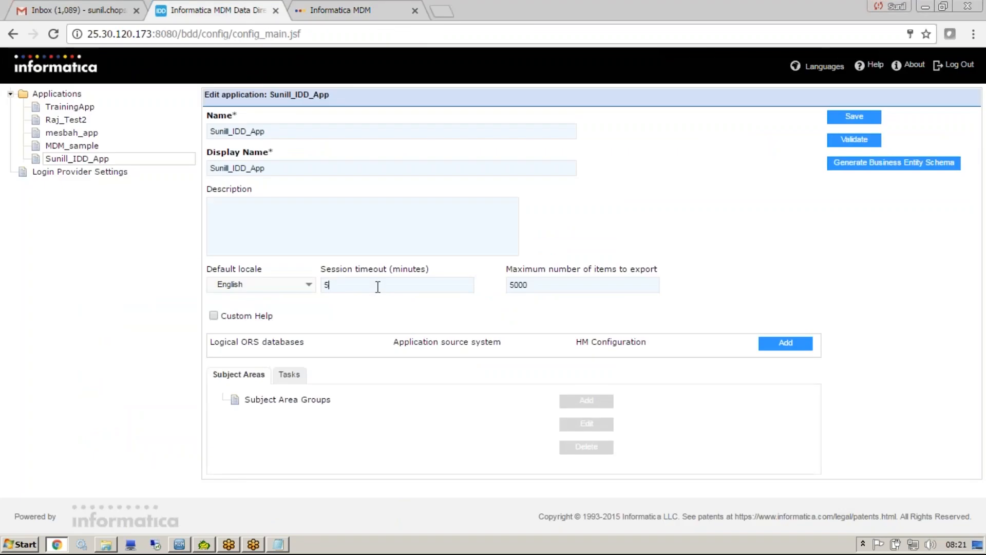
click(776, 344)
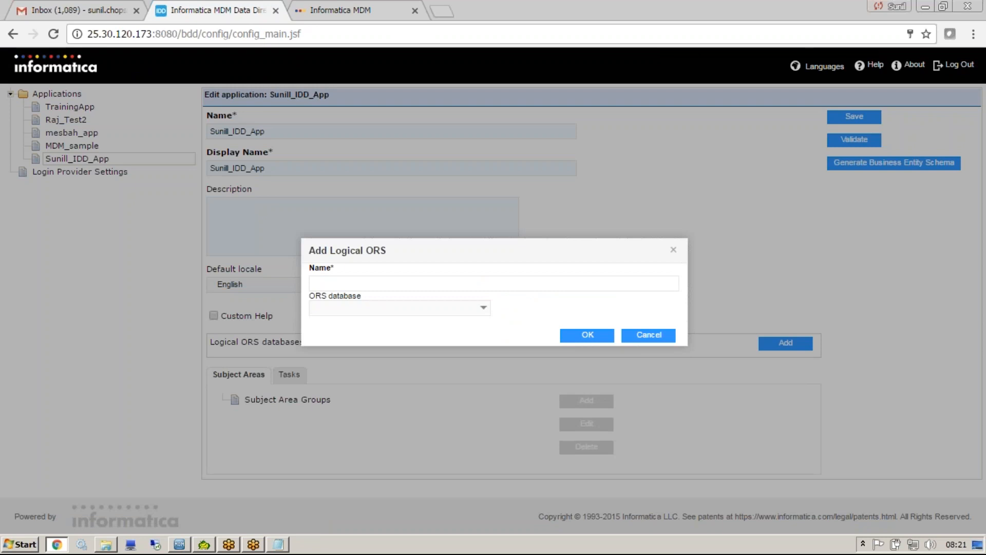
click(636, 10)
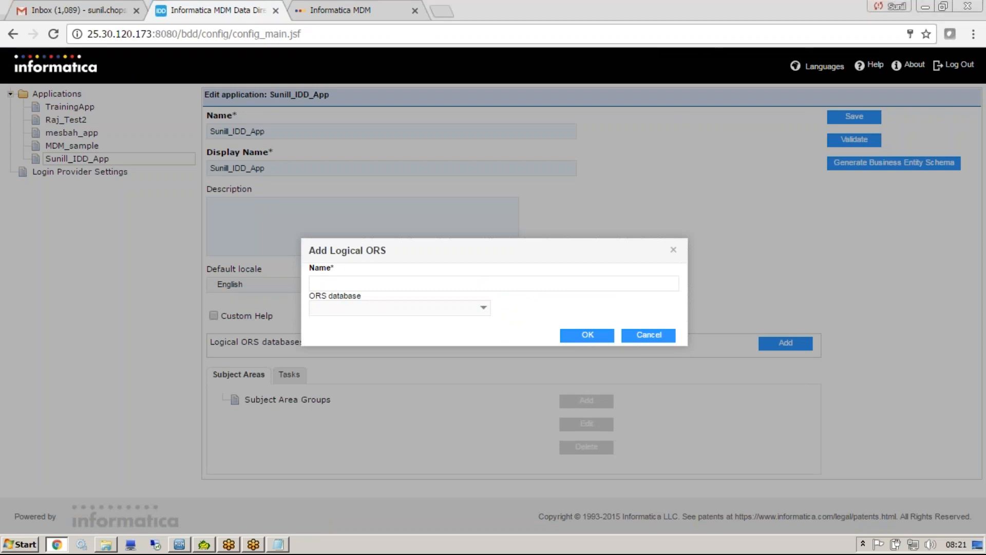
mouse_move(119, 147)
mouse_down()
mouse_move(162, 148)
mouse_move(287, 305)
mouse_move(295, 289)
mouse_up()
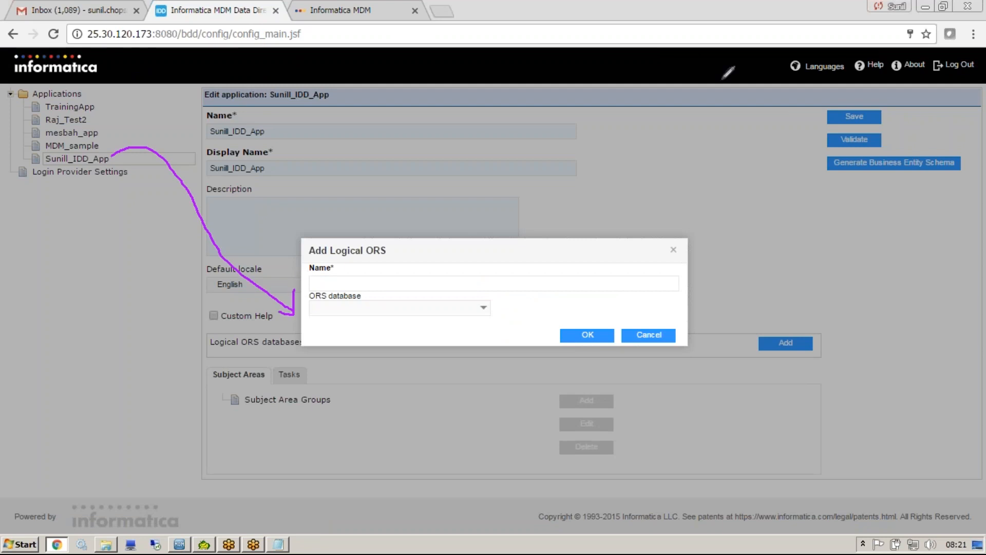
click(483, 307)
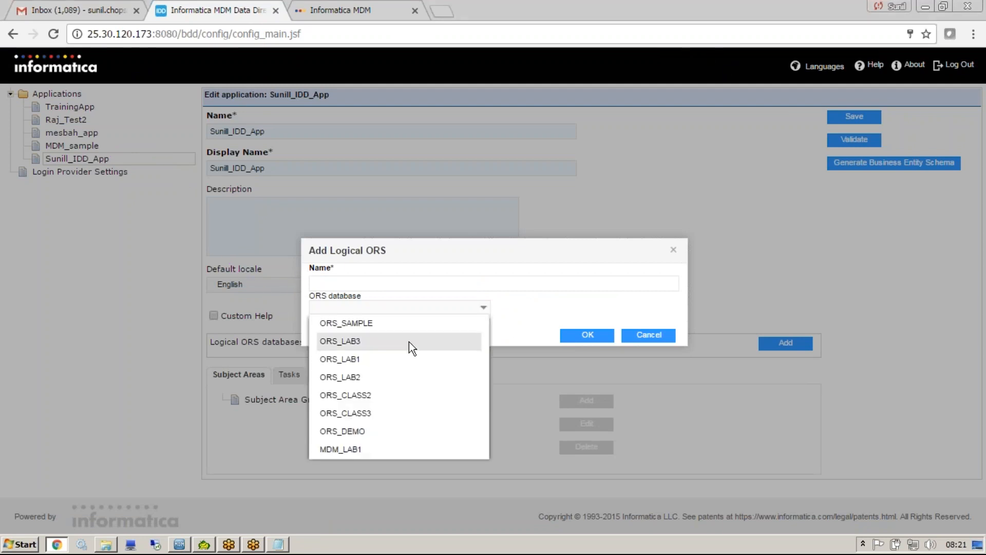
click(370, 329)
click(350, 286)
text(ORS)
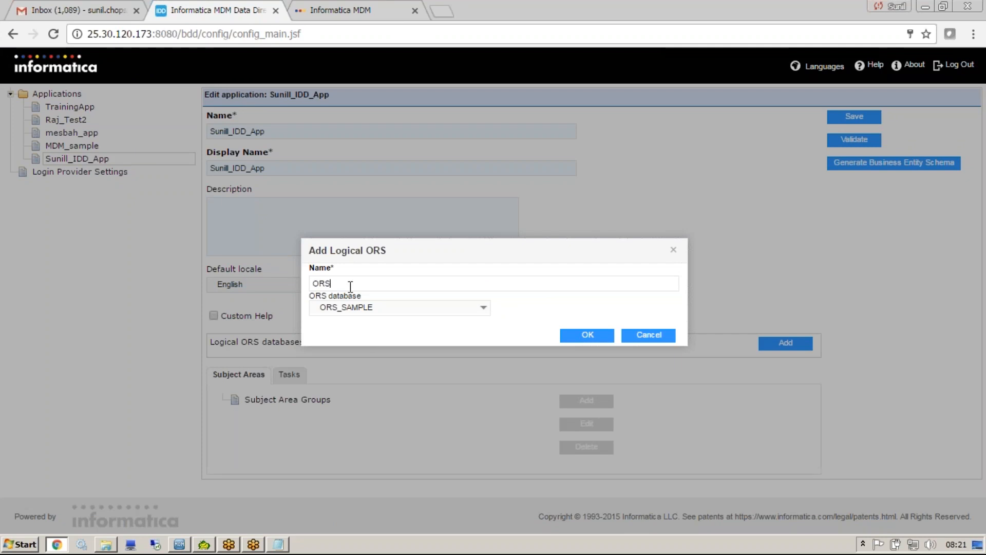
text(_SAMPLE)
click(577, 341)
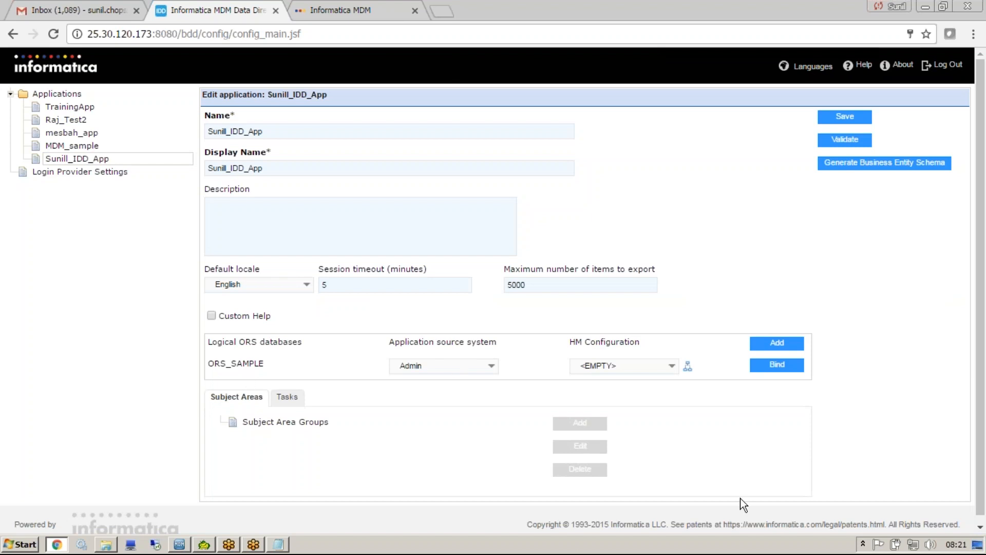
click(782, 365)
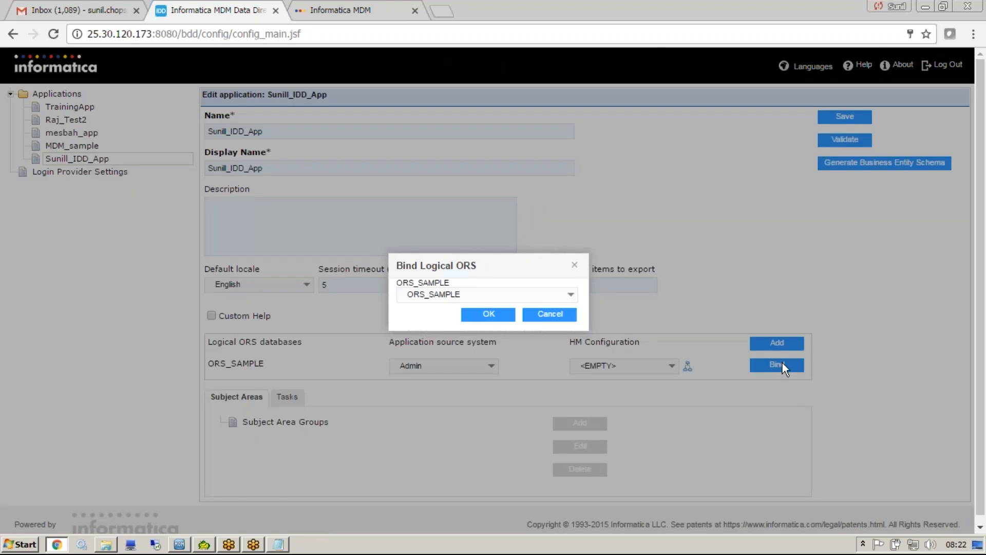
click(486, 315)
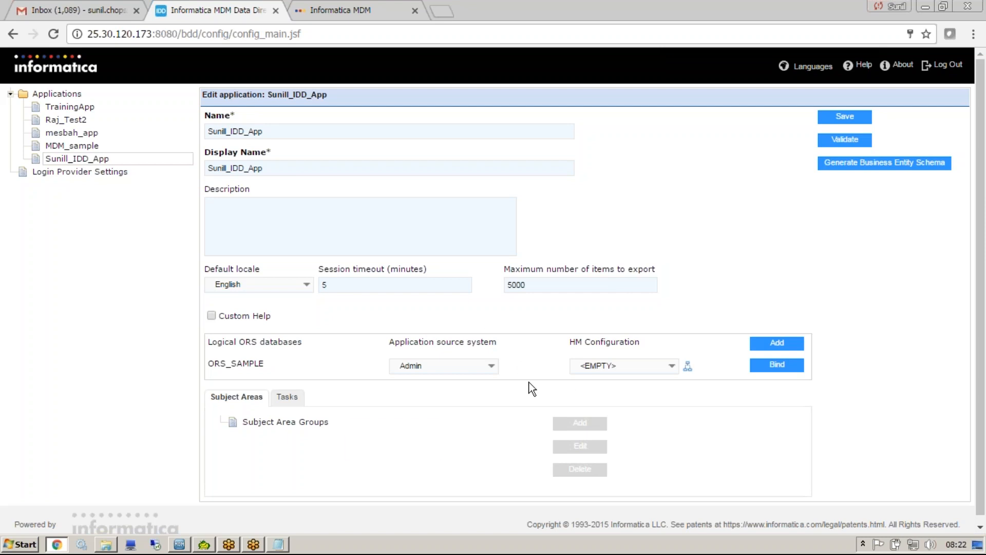
Try to save the application and select its Subject Area Groups node.
click(845, 118)
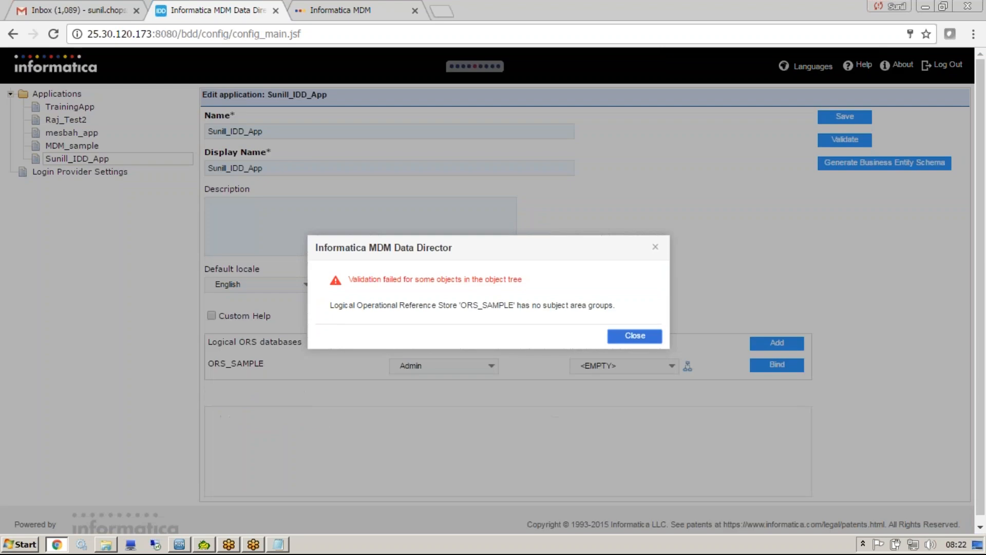
click(616, 331)
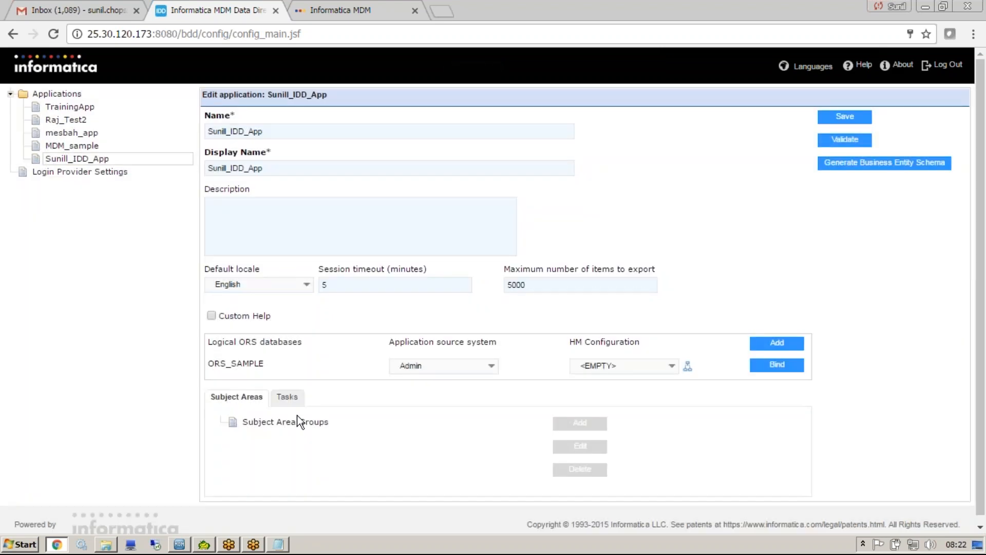
click(303, 422)
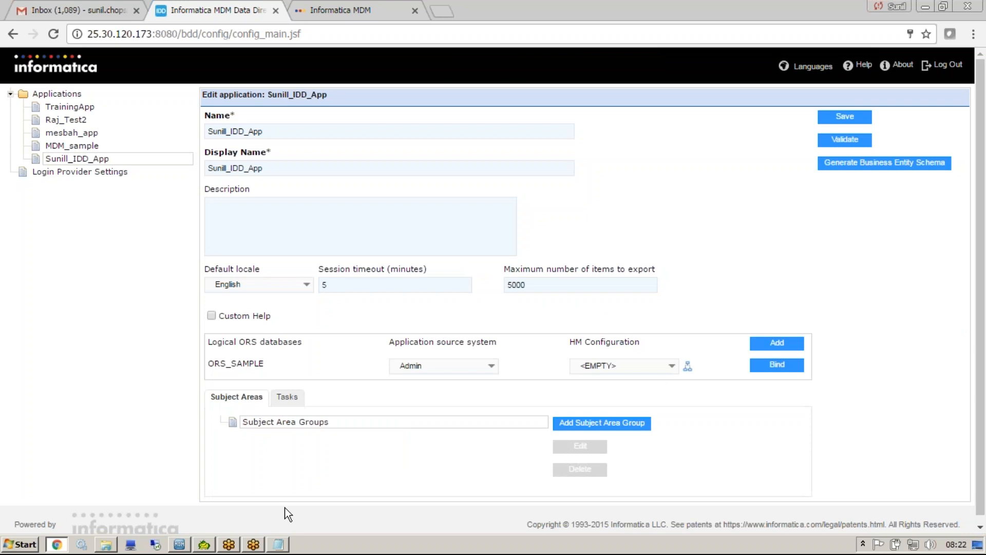
Switch to the Notepad notes, maximize the window and delete the existing text.
click(277, 544)
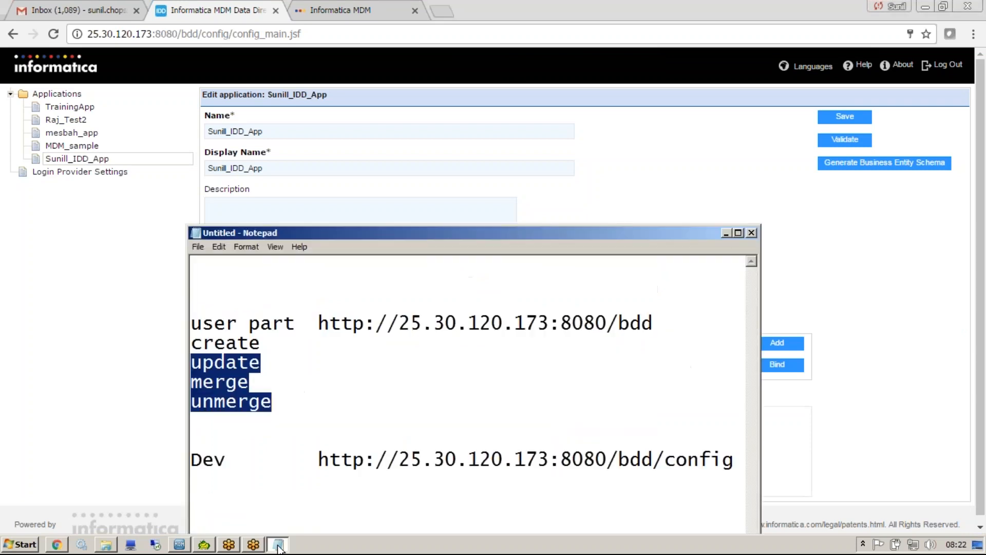
double_click(362, 236)
click(314, 234)
key(End)
drag(626, 328, 2, 98)
key(Delete)
Write SUBJECT AREA GROUP, SUBJECT AREA, SUBJECT AREA CHILD and SUBJECT AREA GRANDCHILD on four separate lines.
text(S)
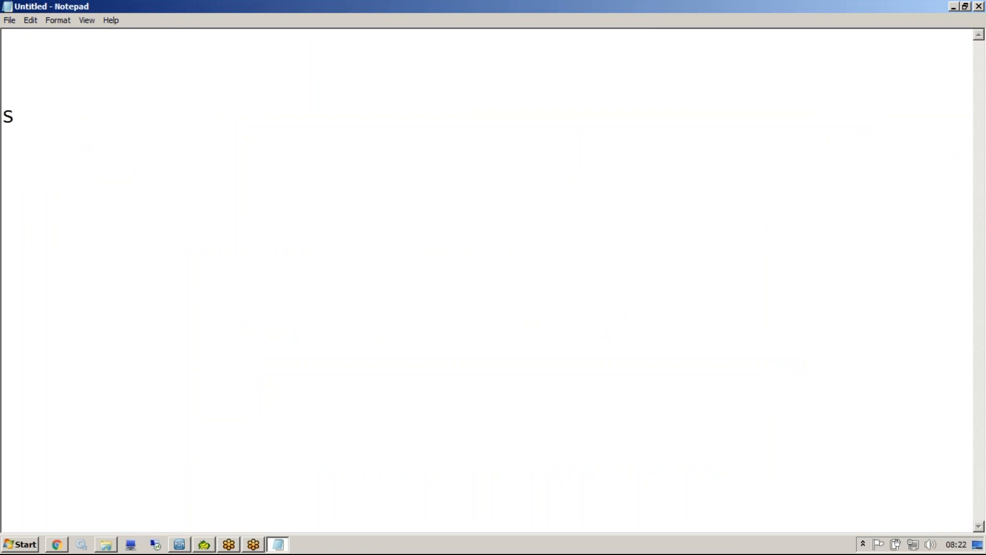
text(UBJECT )
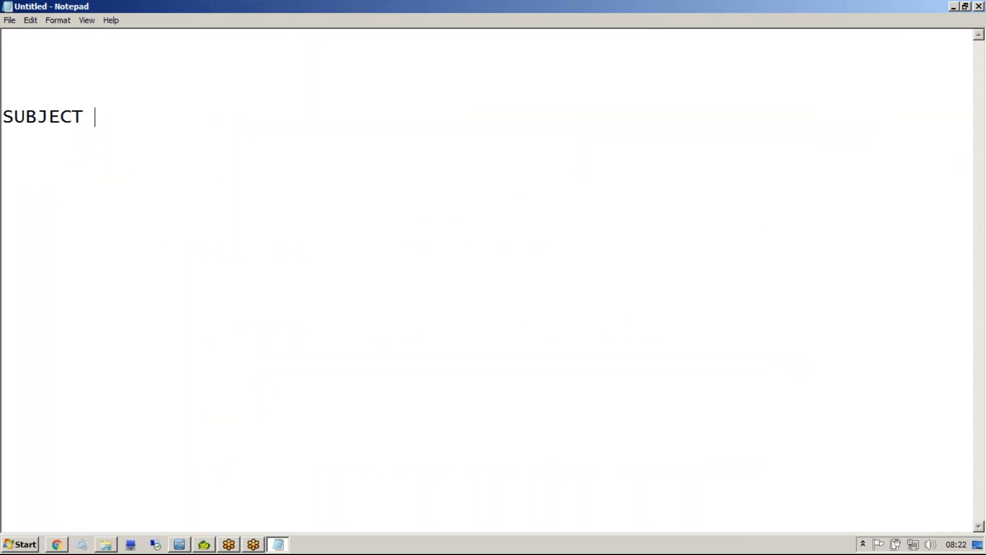
text(AREA GROUP)
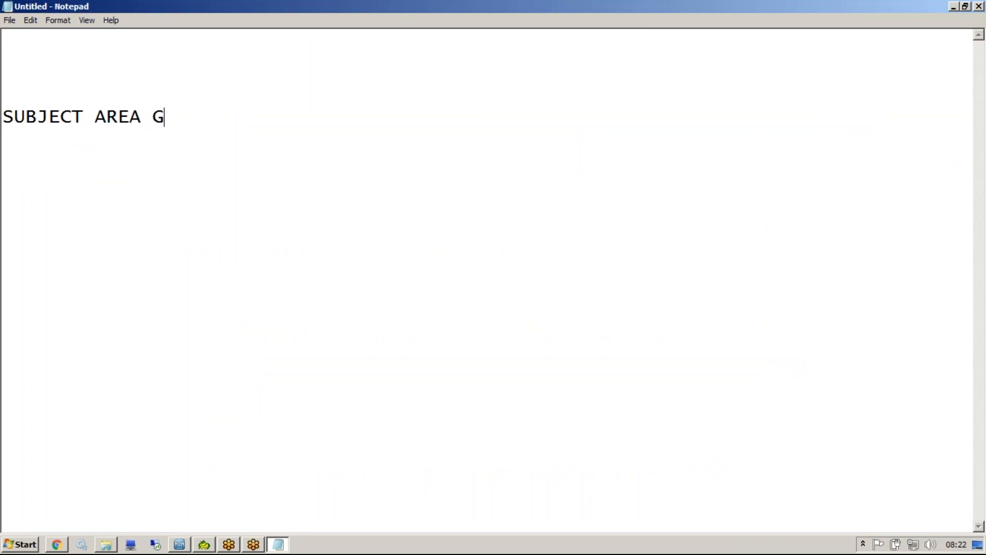
key(Return)
text(SUBJECT AREA)
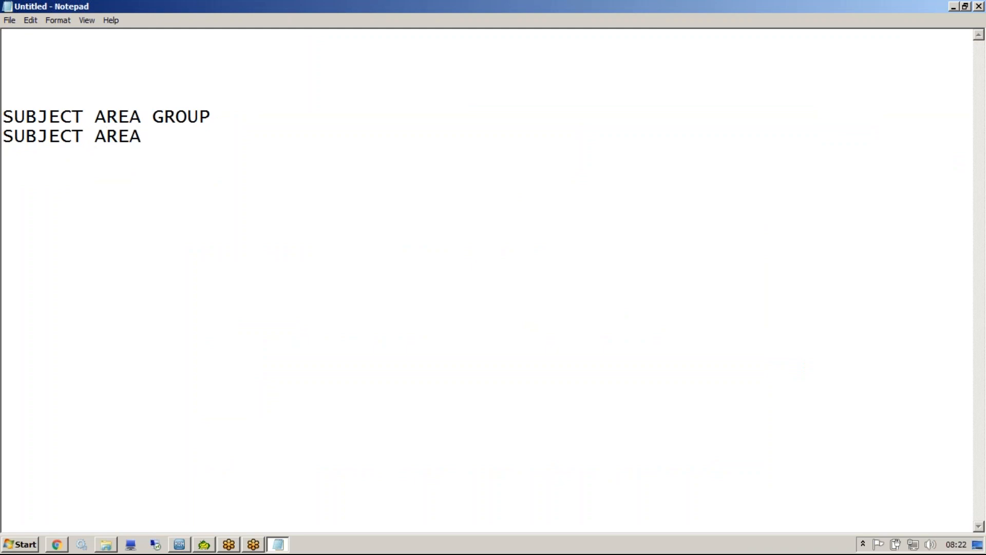
key(Return)
text(SUBJECT AREA CHILD)
key(Return)
text(SUBJECT AREA GRANDCHILD)
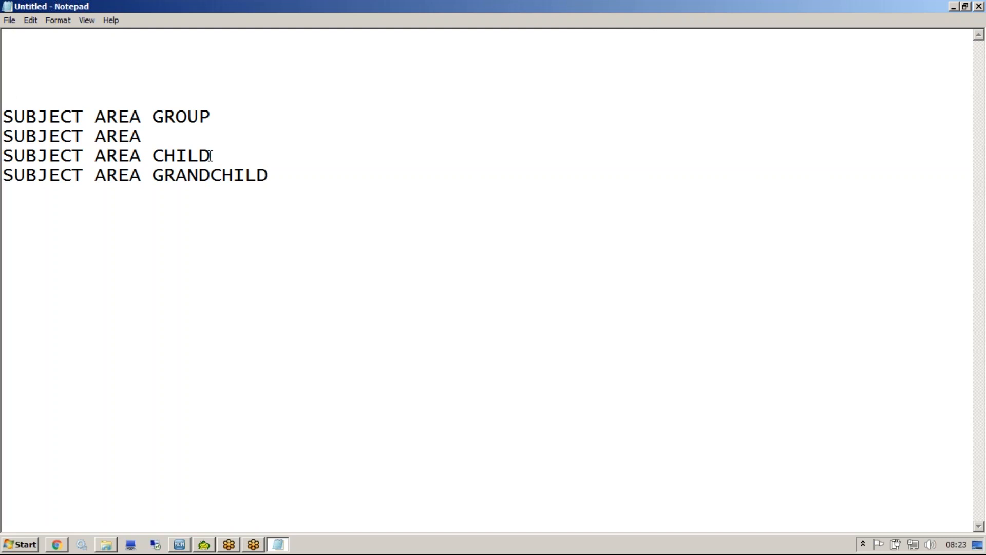
Insert blank lines and a ------ divider above SUBJECT AREA CHILD, and two blank lines between SUBJECT AREA GROUP and SUBJECT AREA.
drag(174, 122, 174, 132)
click(172, 130)
key(Return)
key(Return)
key(Return)
key(Return)
text(------)
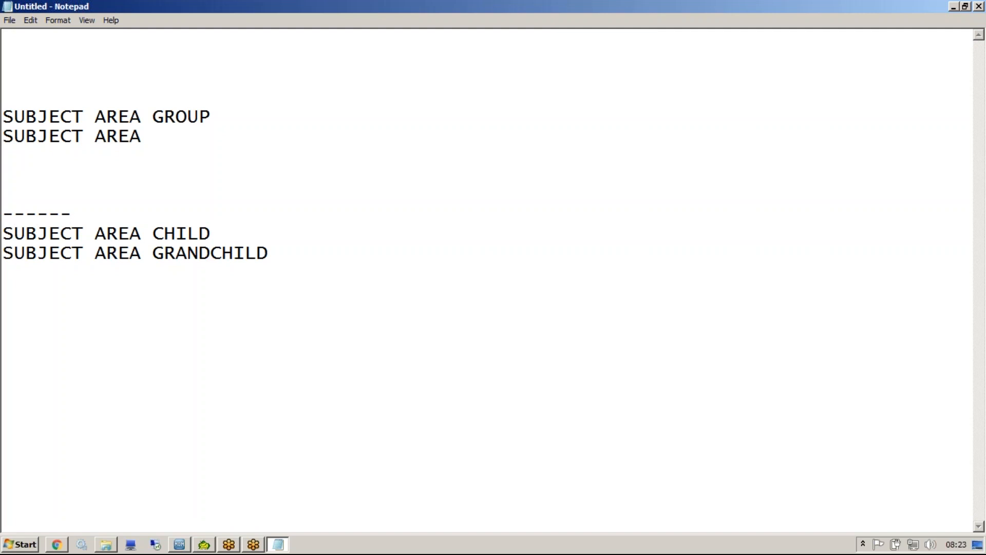
drag(142, 138, 5, 124)
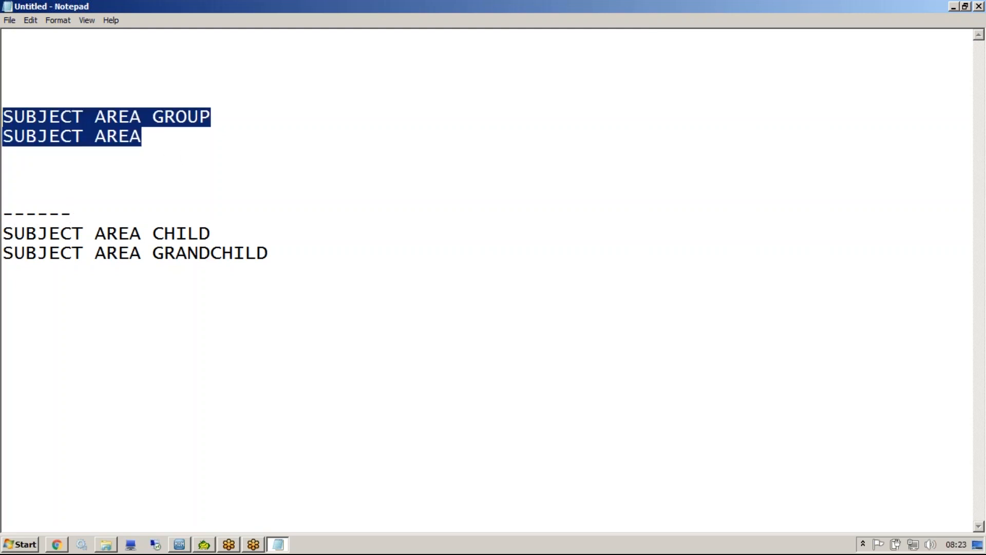
click(236, 113)
key(Return)
key(Return)
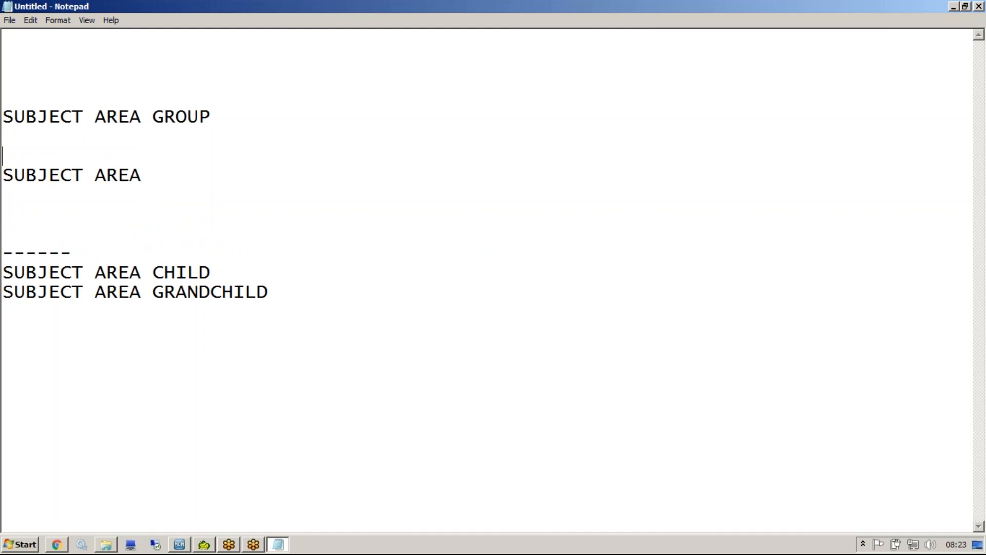
click(868, 16)
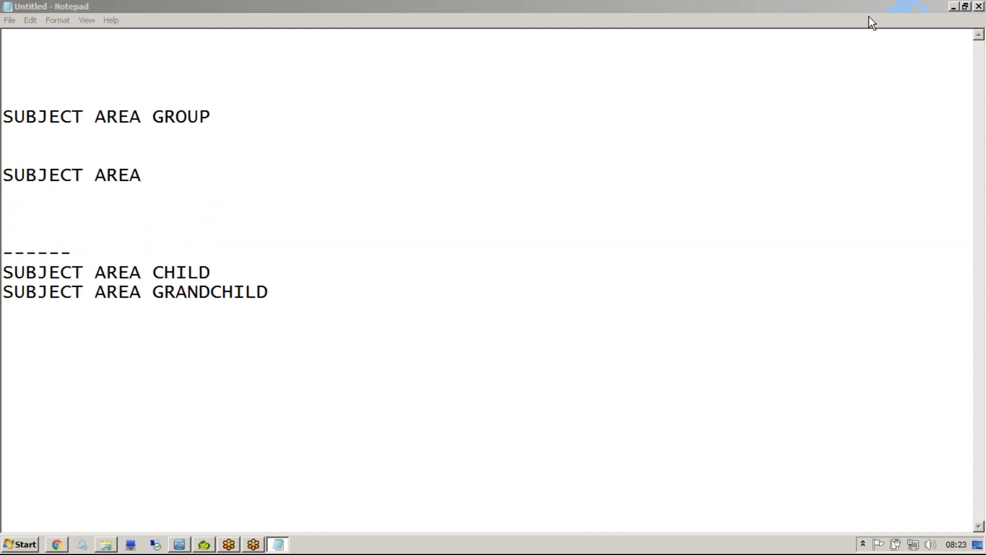
click(958, 35)
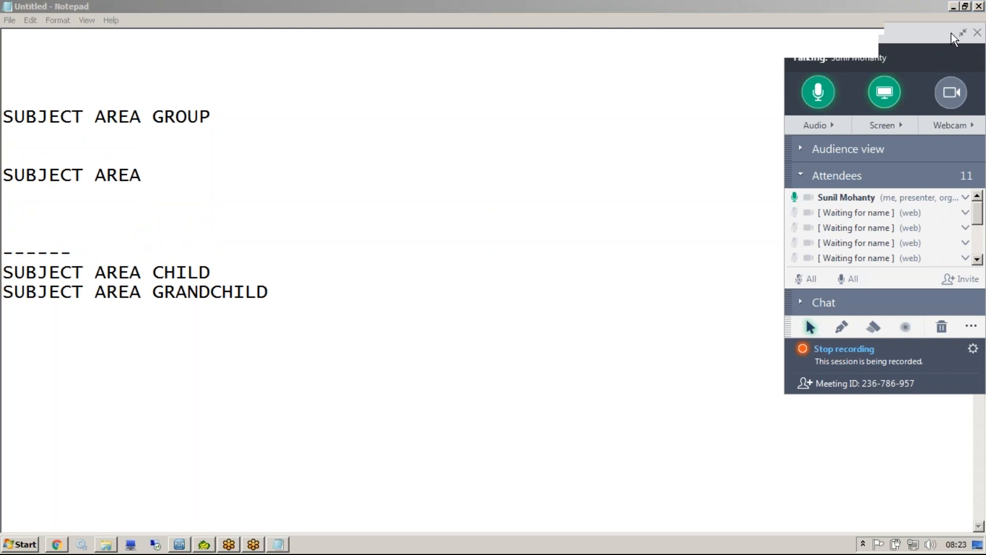
Switch to the MDM Hub Console and connect to the ORS_SAMPLE database, discarding the changed table properties.
click(132, 138)
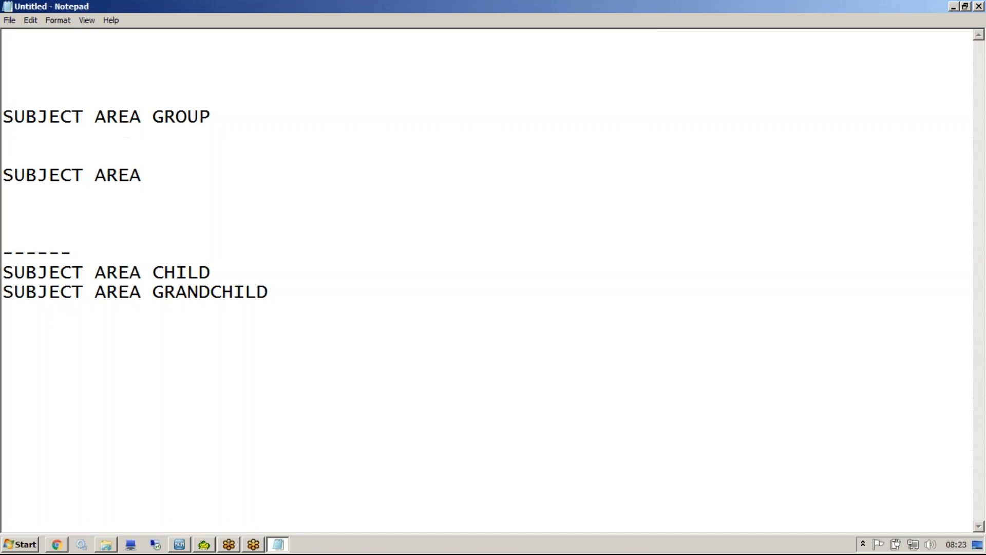
click(179, 544)
click(696, 520)
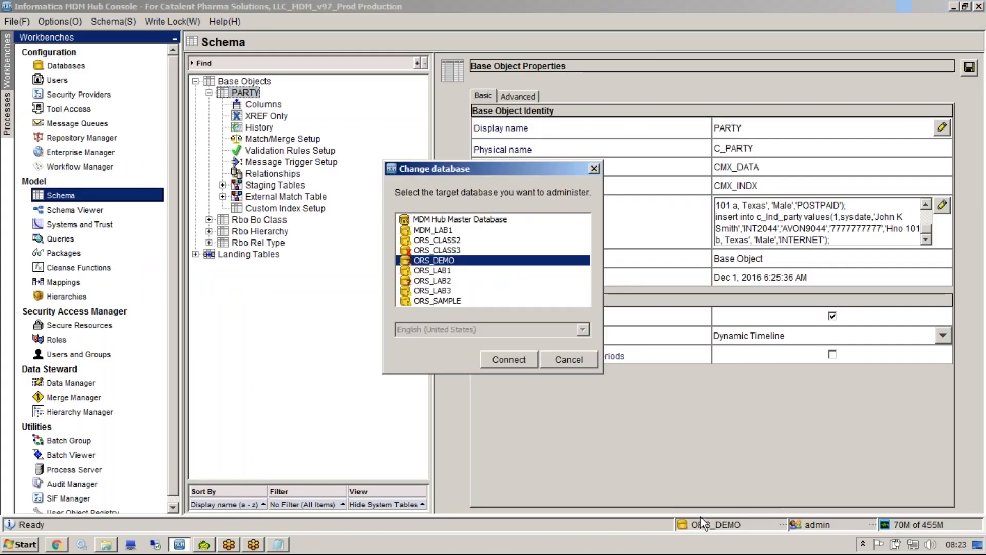
double_click(449, 302)
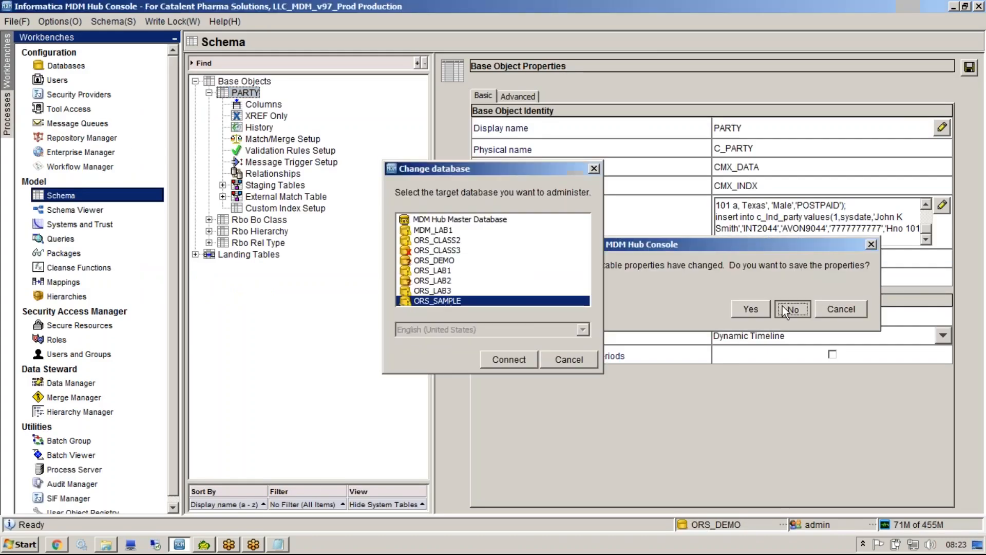
click(782, 307)
Display the ORS_SAMPLE data model in the Schema Viewer and select the Party base object.
click(73, 211)
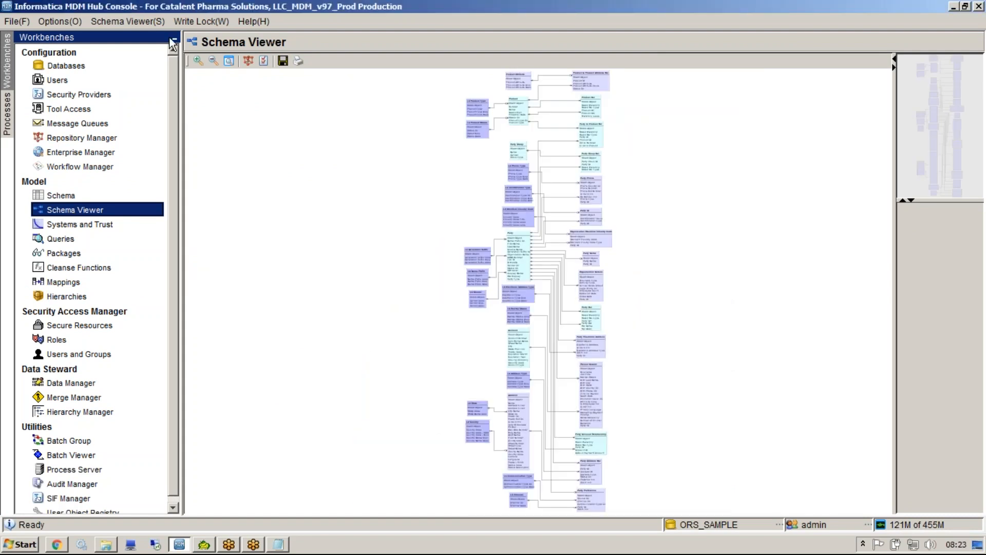
click(199, 61)
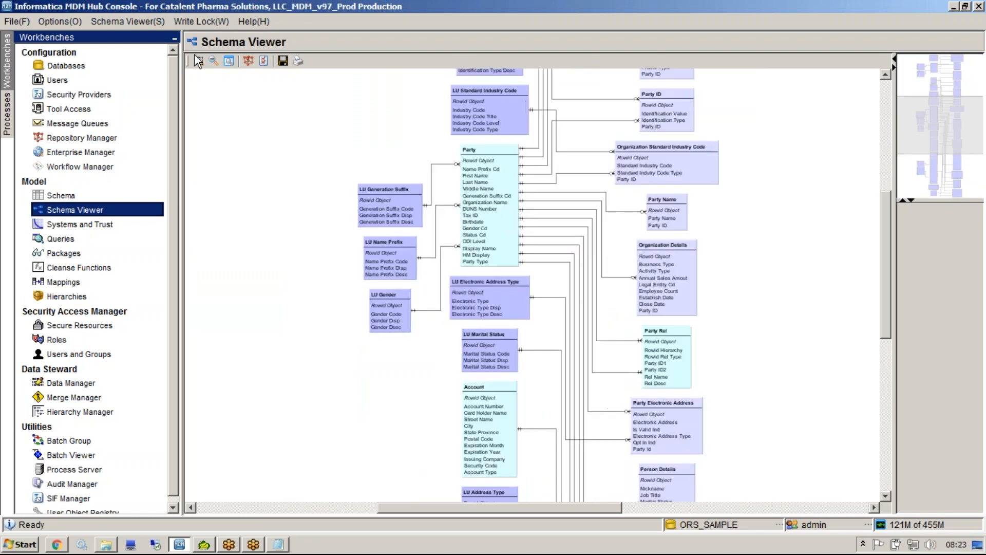
scroll(883, 267, up, 3)
click(453, 208)
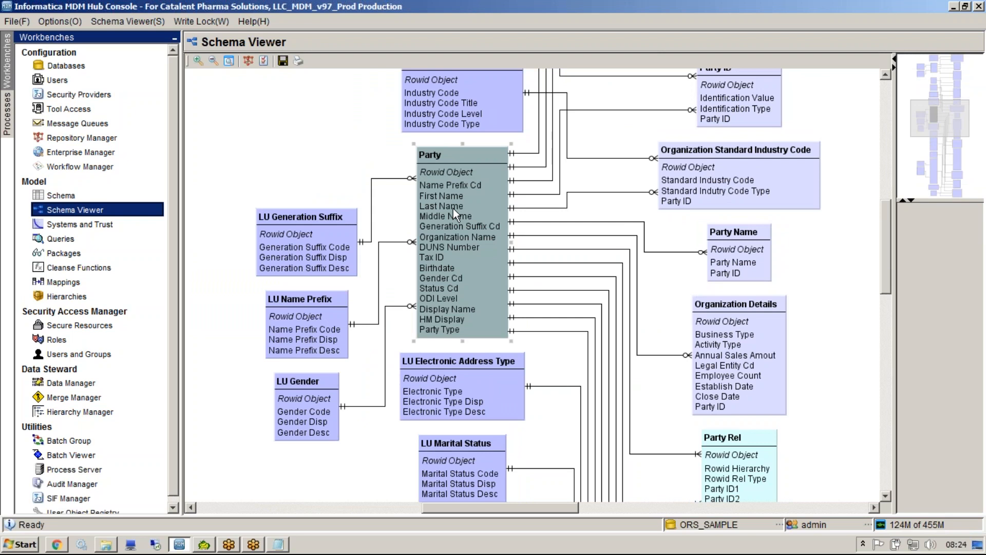
Switch to the Notepad notes and write PARTY in capitals on the line below SUBJECT AREA GROUP.
key(alt+Tab)
text(party)
key(BackSpace)
key(BackSpace)
key(BackSpace)
key(BackSpace)
key(BackSpace)
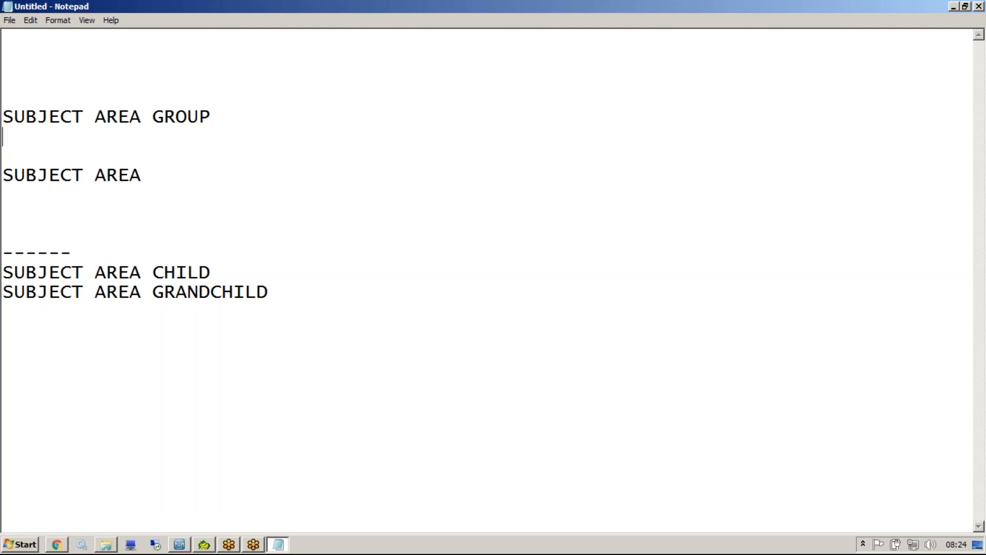
text(PARTY)
Return to the MDM Hub Console and select the Product base object in the schema diagram.
key(alt+Tab)
drag(940, 116, 941, 62)
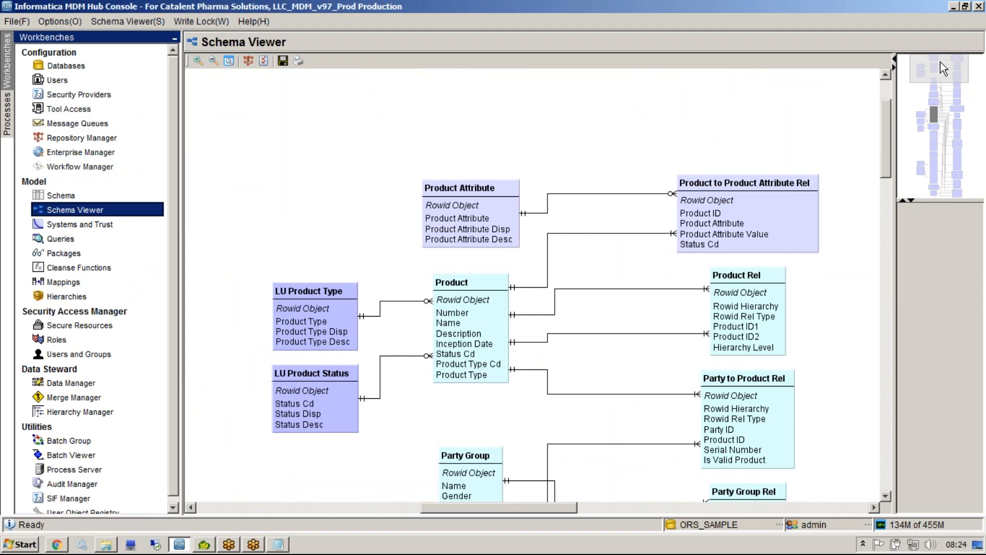
click(494, 332)
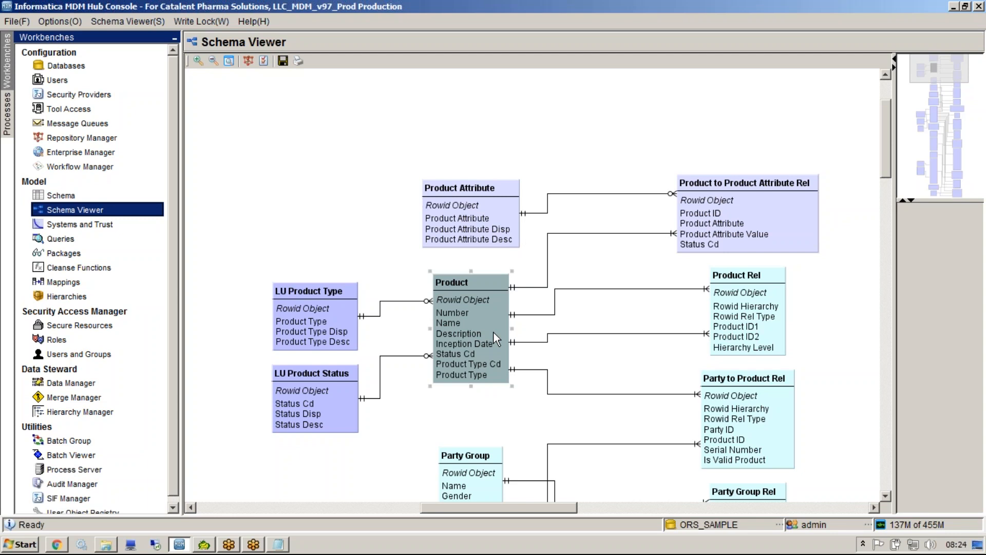
Switch to the Notepad notes and add the prefix c_ to PARTY below SUBJECT AREA GROUP.
key(alt+Tab)
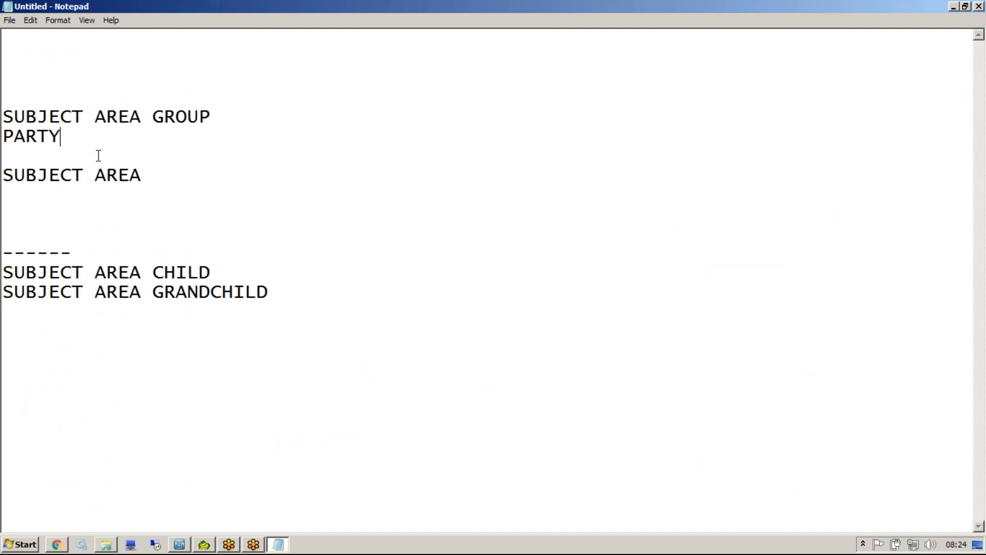
click(6, 140)
text(c_)
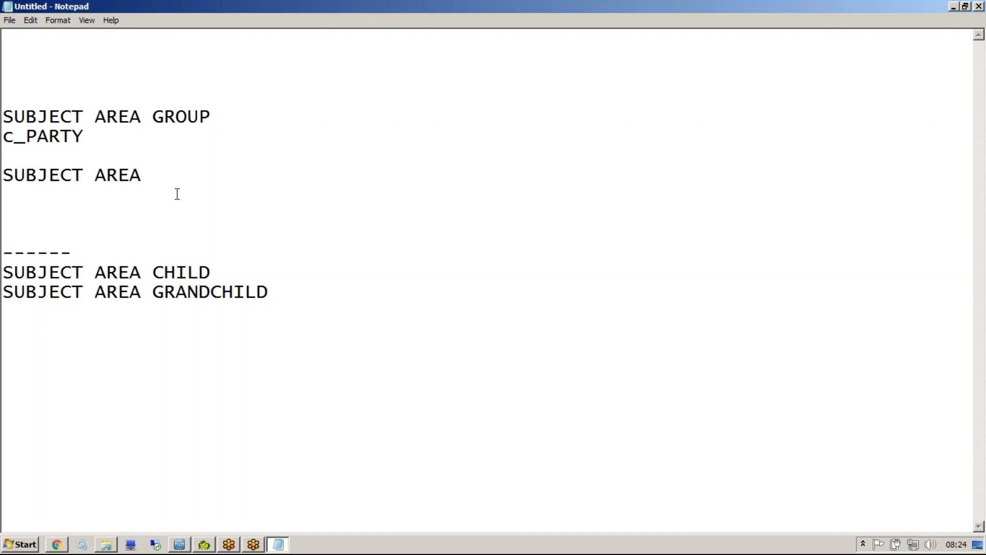
Write "Business division of SAG or PARTY" on the line below SUBJECT AREA.
text(b)
key(BackSpace)
text(Business division of )
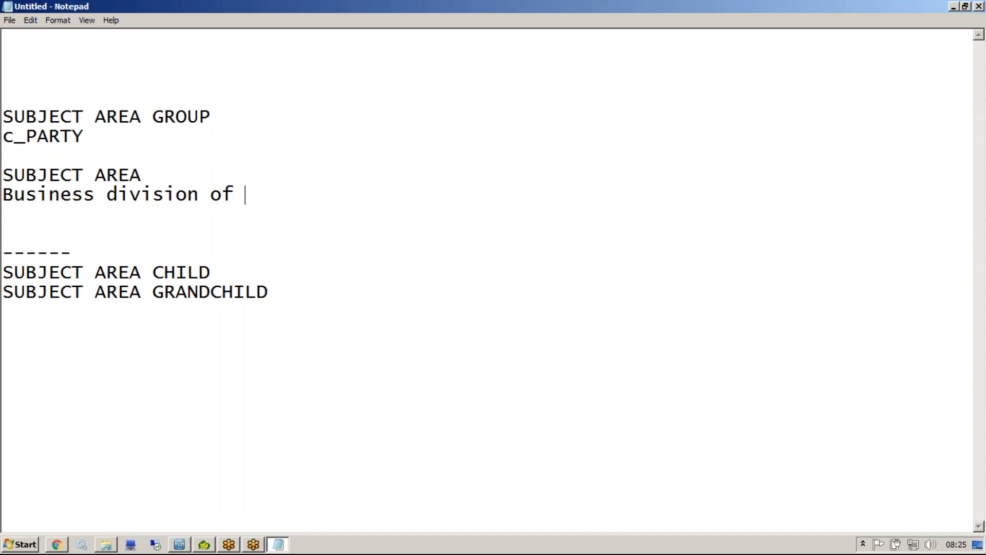
text(SAG or P)
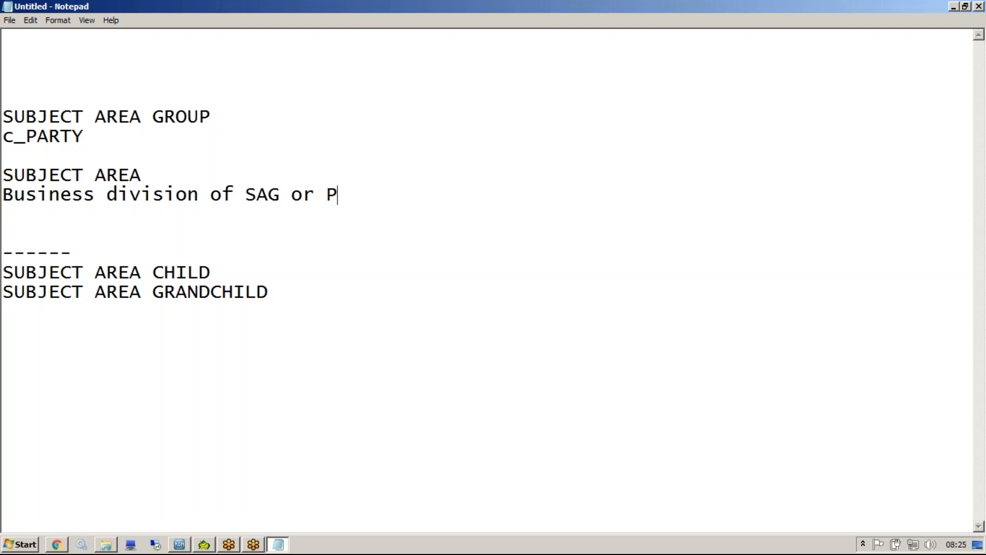
text(ARTY)
Append "..Person Org" to the end of the business division line.
double_click(12, 137)
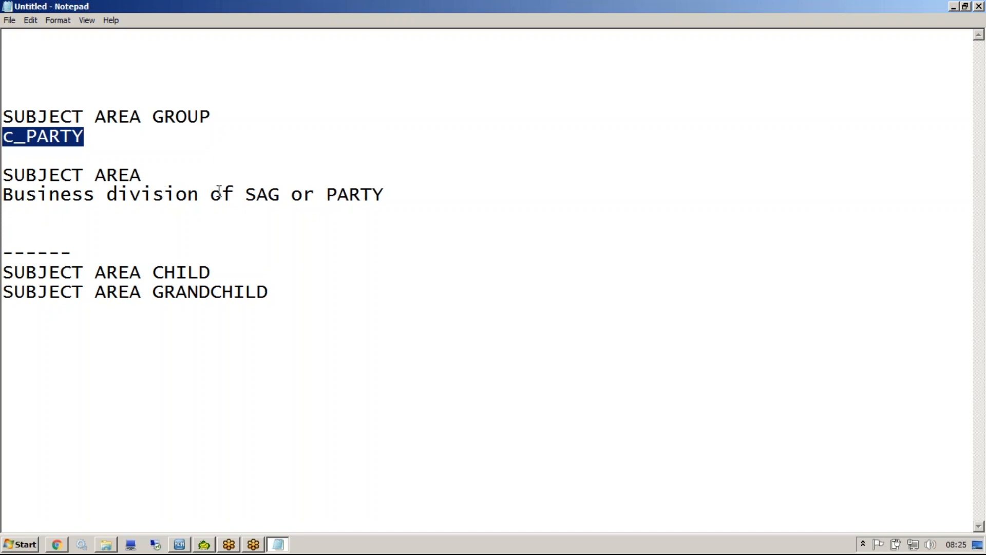
click(277, 194)
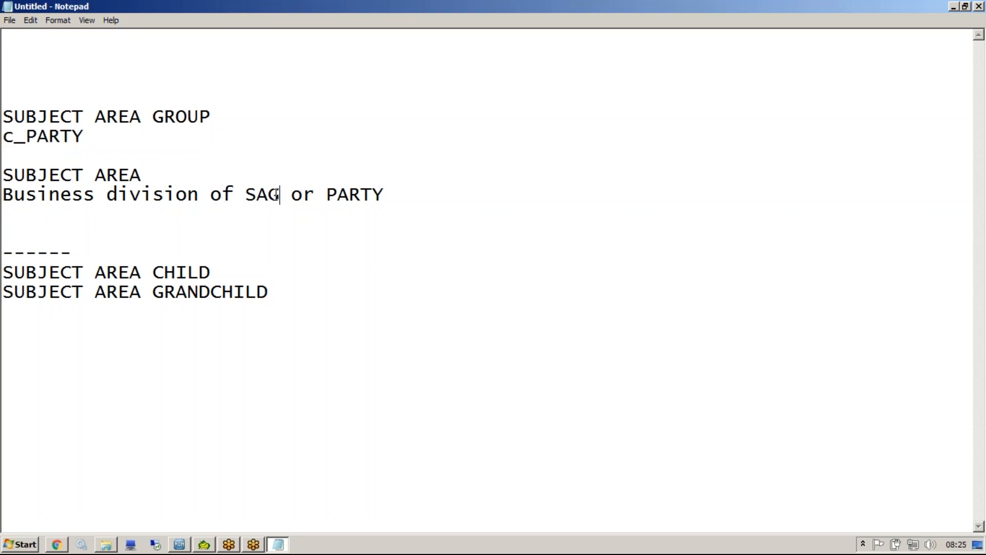
click(383, 203)
text(..)
text(Person )
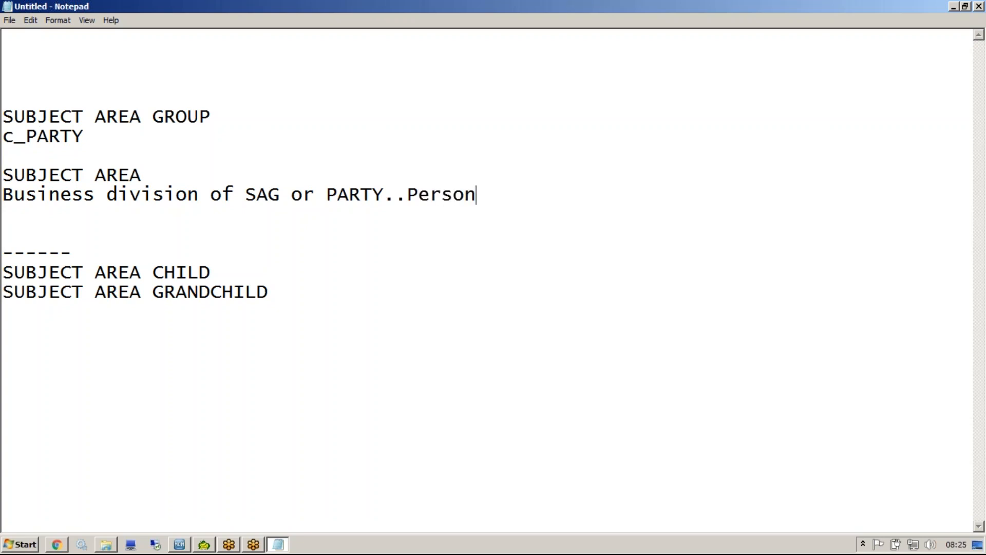
text(Org)
Add Person and Organization as separate headings above the divider, leaving blank lines below each.
click(117, 222)
key(Return)
text(Pers)
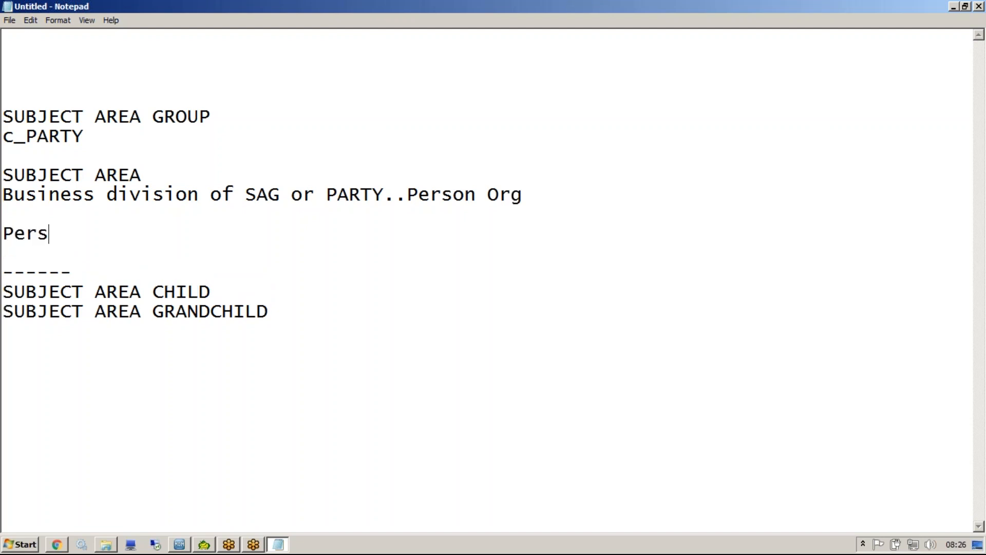
text(on)
key(Return)
key(Return)
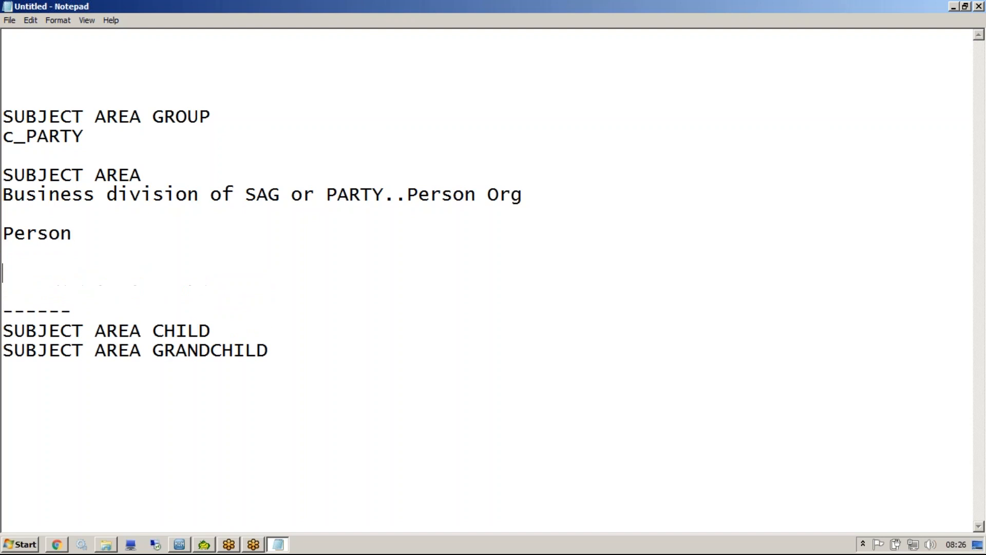
text(Organ)
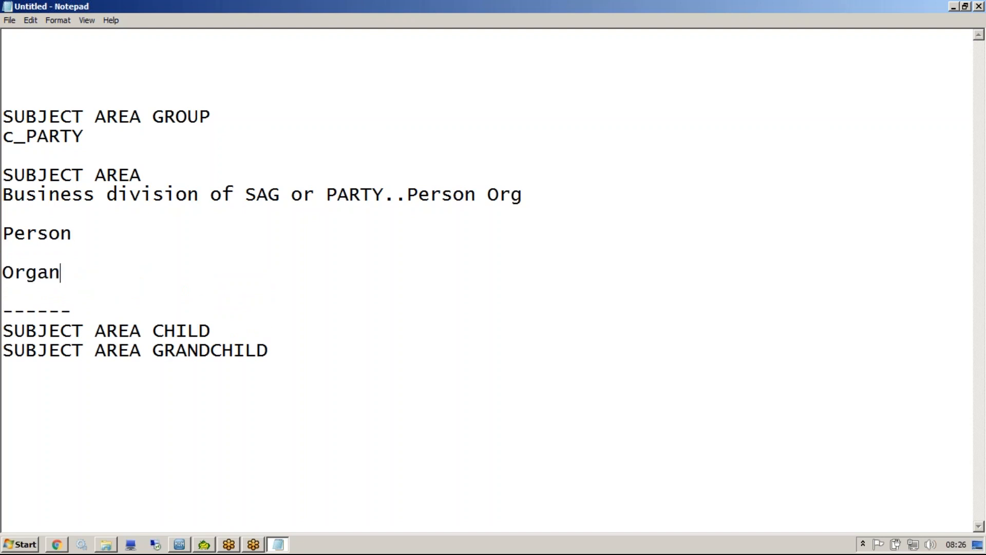
text(ization)
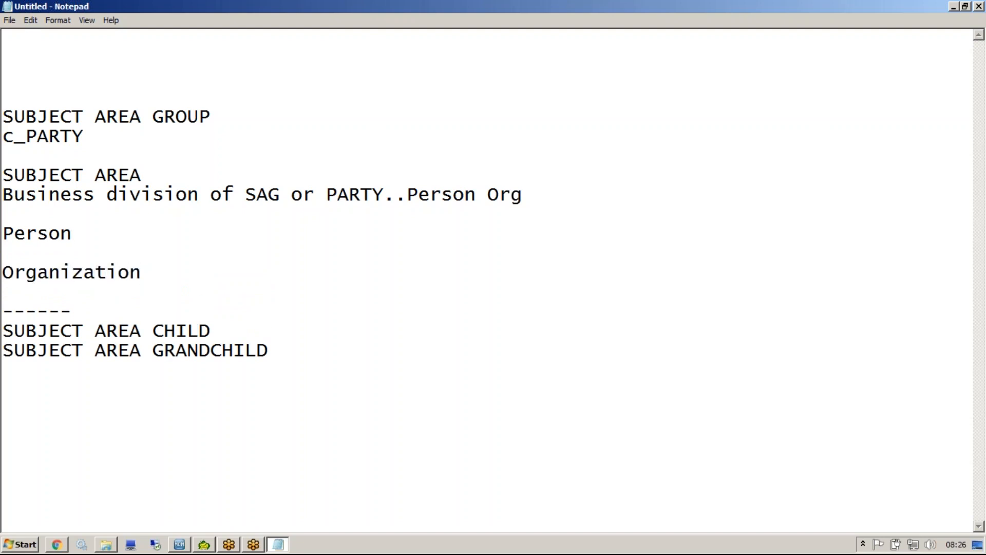
key(Return)
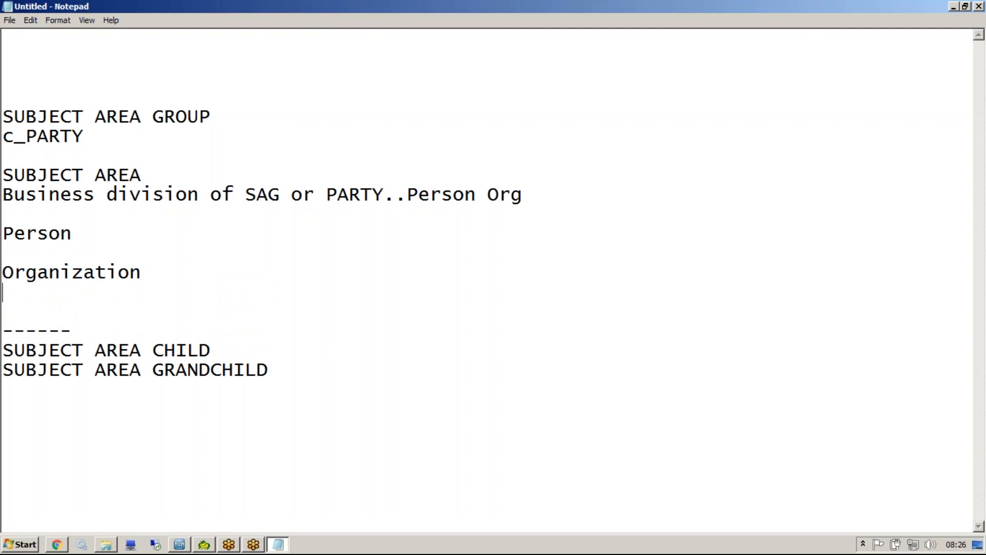
key(Return)
key(Up)
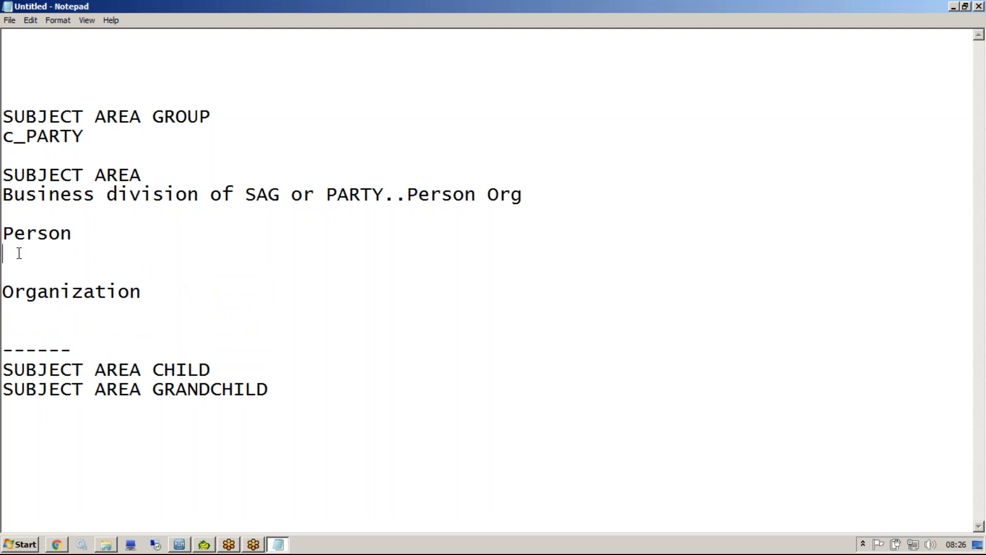
Write the query SELECT *FROM C_PARTY WHERE PARTY_TYPE='Person' on the line below the Person heading.
text(SELECT *FROM )
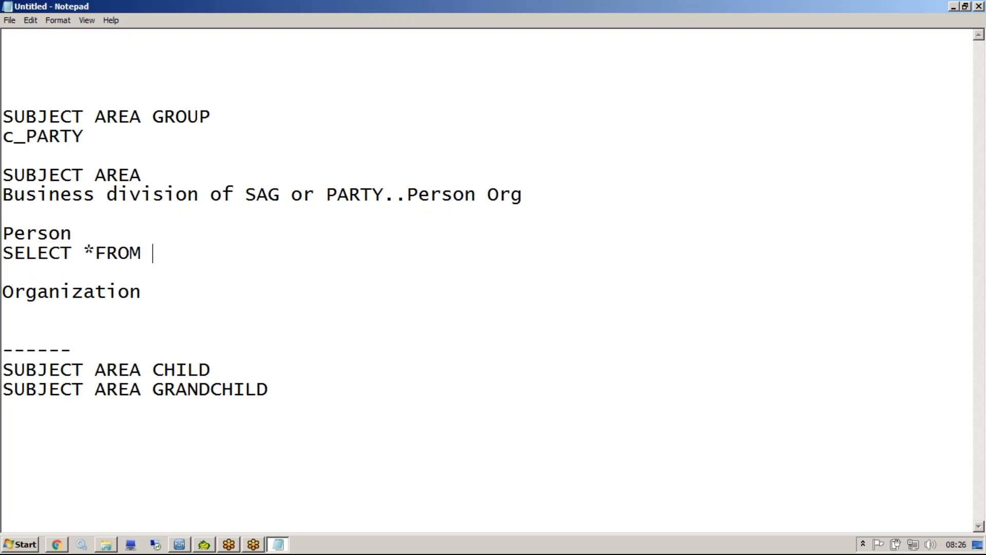
text(C_PARTY )
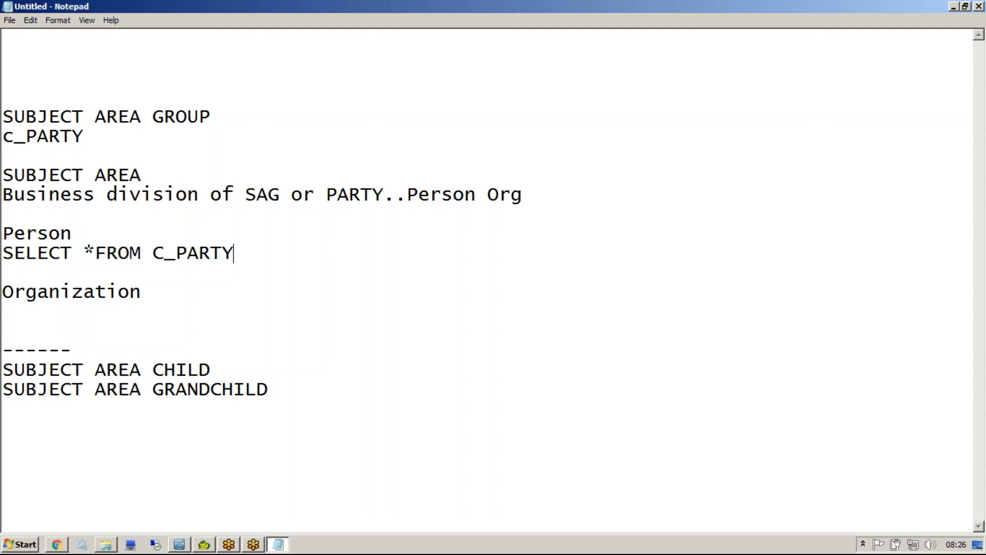
text(WHERE )
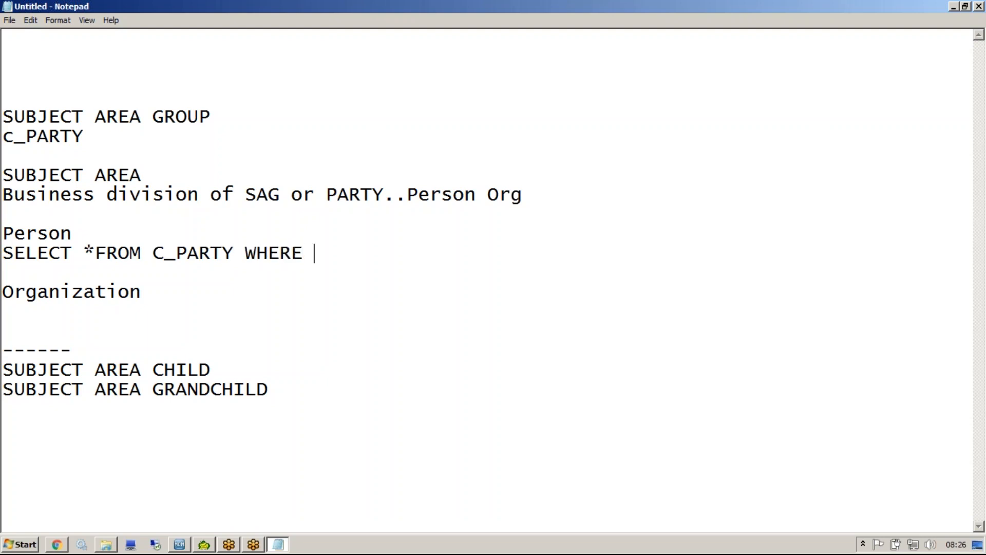
text(PARTY_)
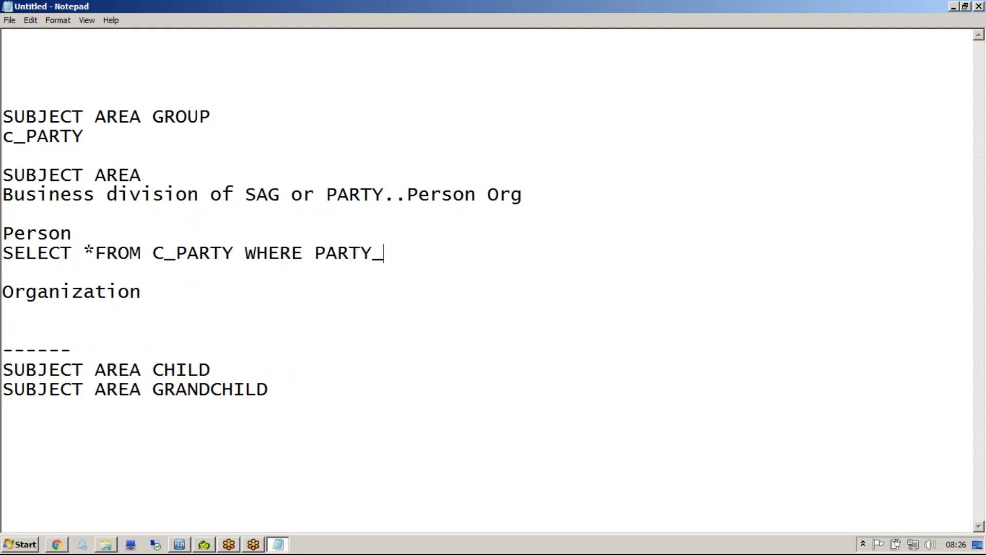
text(TYPE='P)
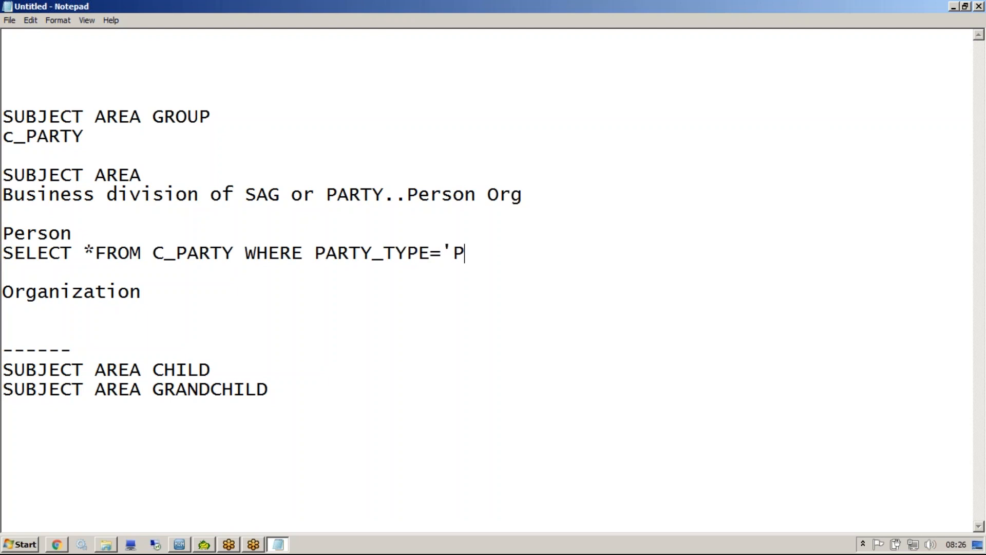
text(erson)
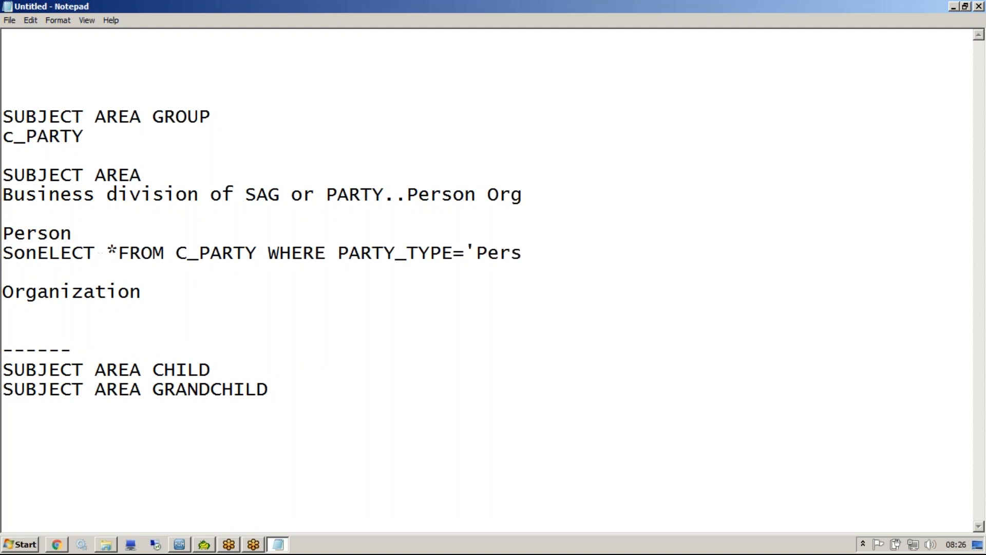
key(BackSpace)
key(BackSpace)
key(BackSpace)
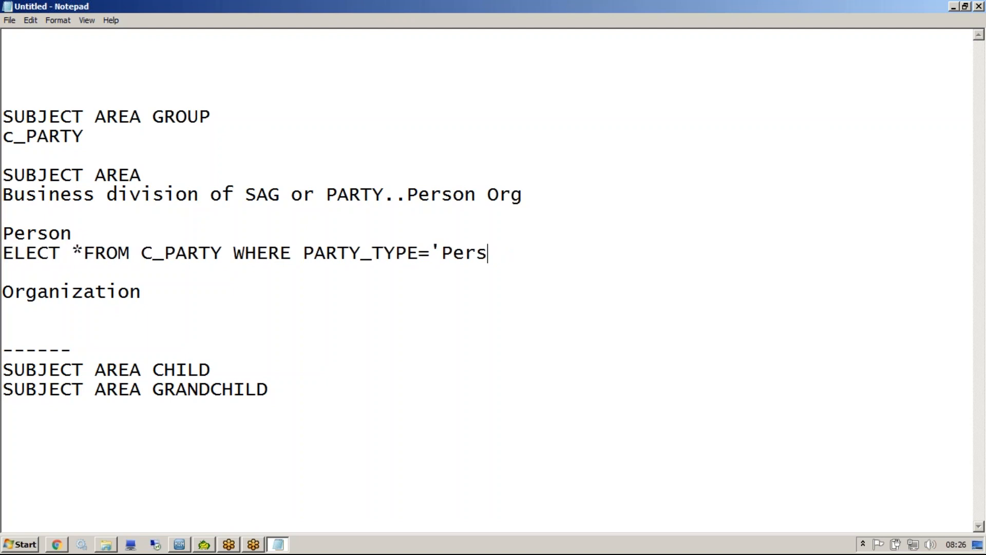
text(on')
click(7, 257)
text(S)
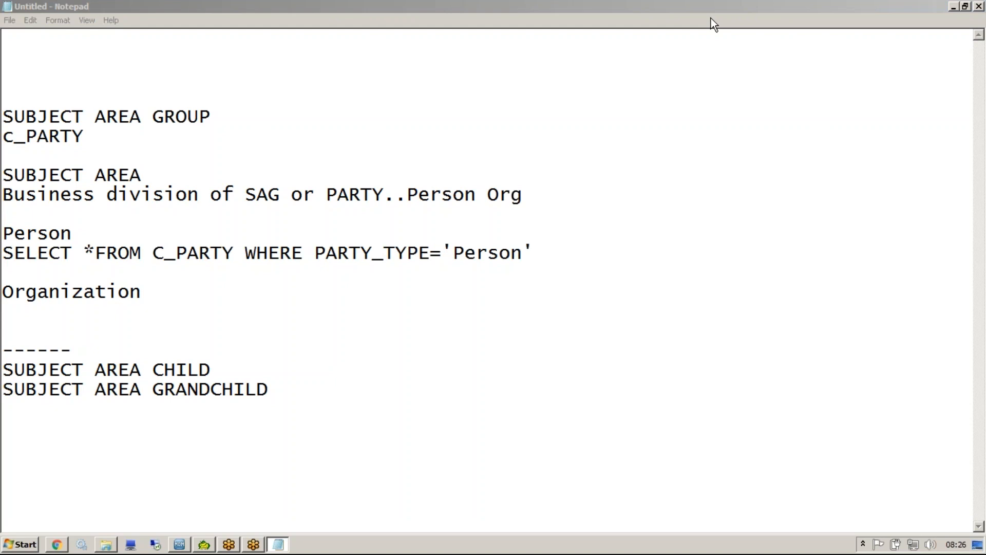
Copy the Person query below the Organization heading and change its PARTY_TYPE value to 'Organization'.
drag(537, 257, 6, 257)
key(ctrl+c)
click(17, 310)
key(ctrl+v)
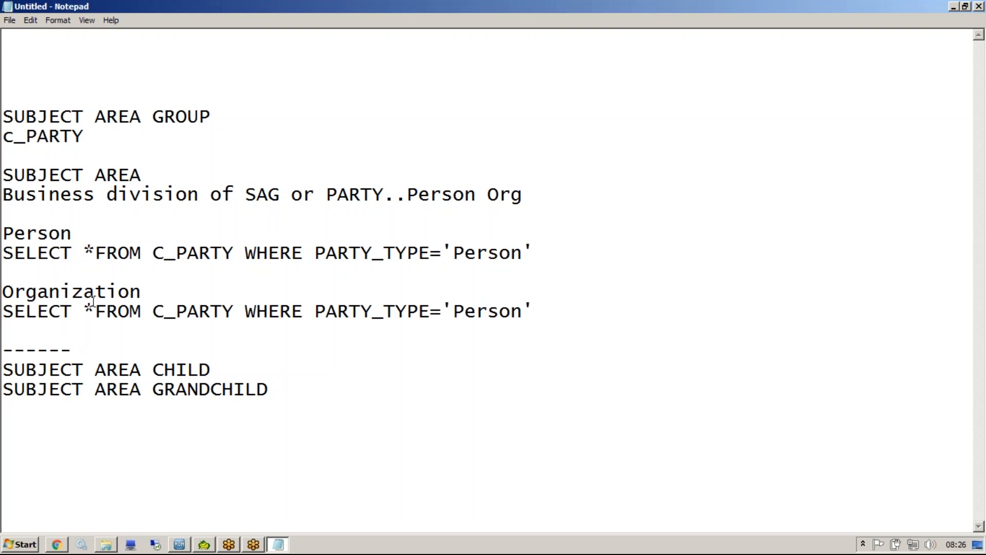
drag(141, 293, 5, 296)
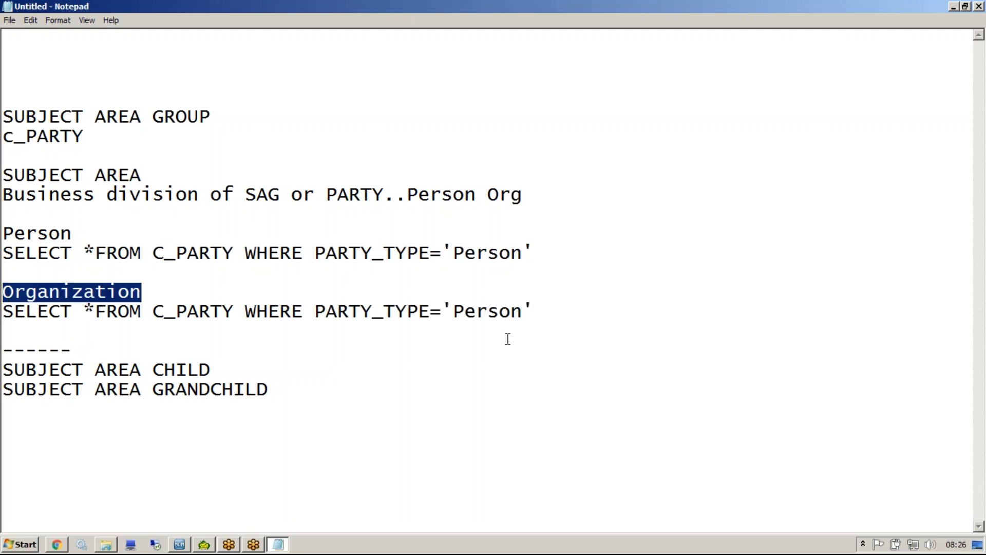
drag(453, 312, 522, 312)
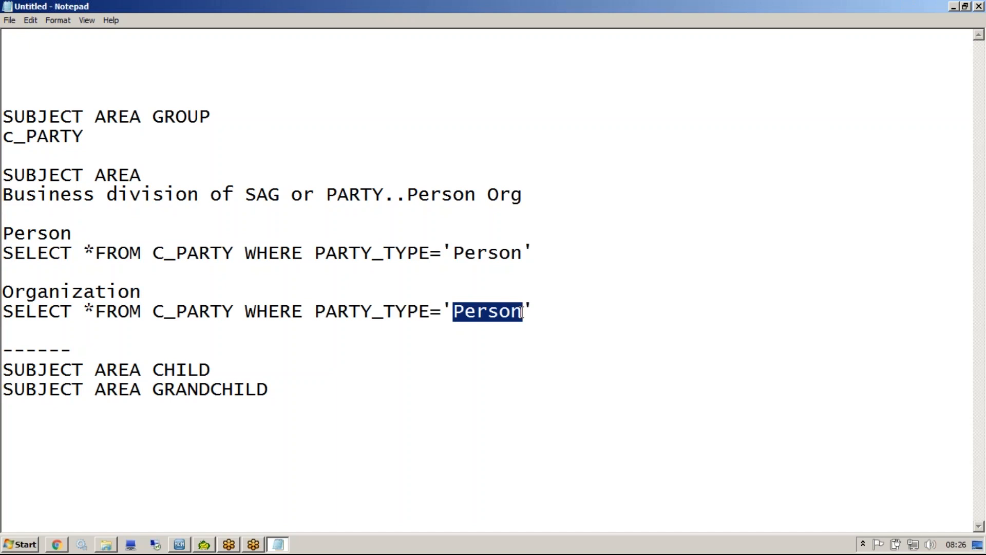
key(ctrl+v)
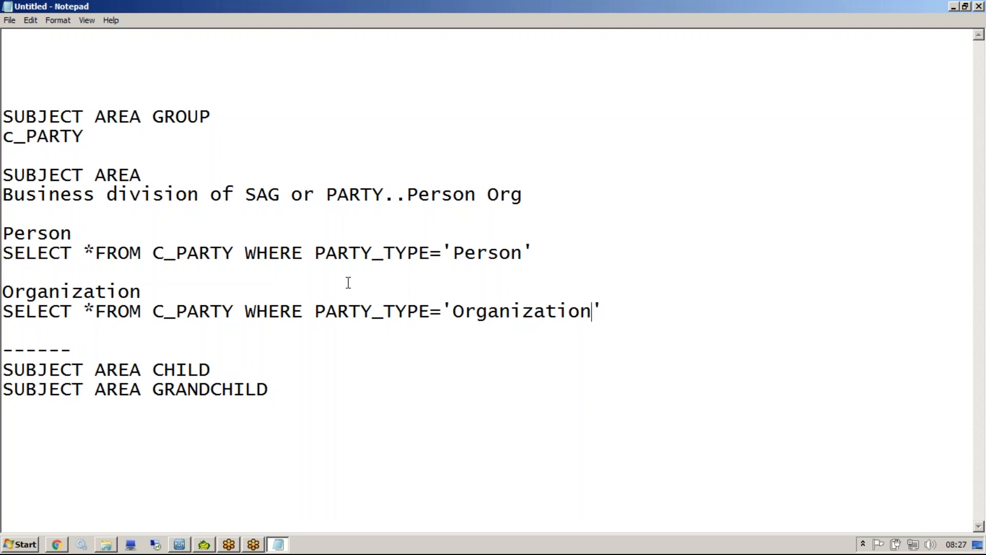
Insert several blank lines between the Organization query and the ------ divider.
click(296, 329)
key(Return)
key(Return)
key(Return)
key(Return)
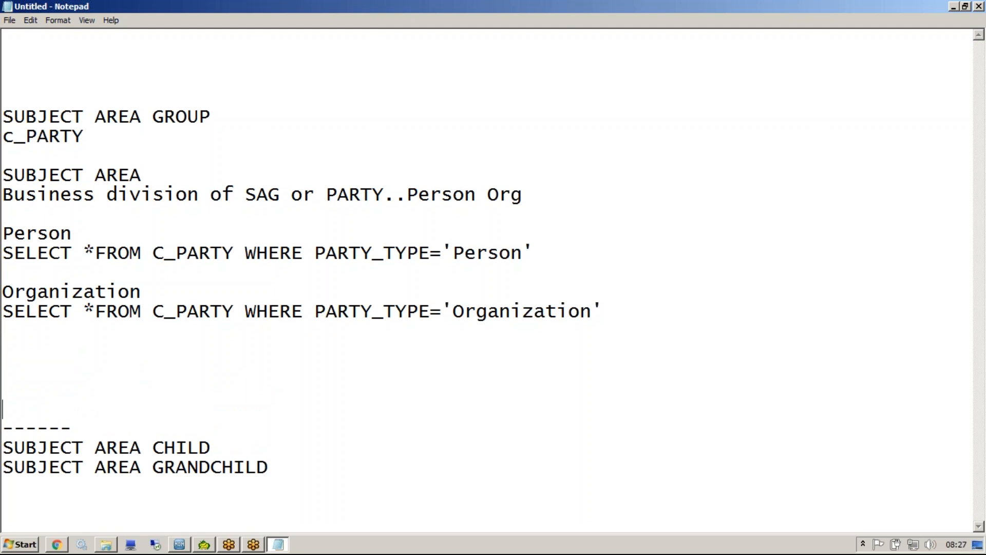
Switch to the Data Director configuration in the browser and compare the subject area groups of the IDD_App and MDM_sample applications.
click(52, 547)
click(72, 146)
click(77, 159)
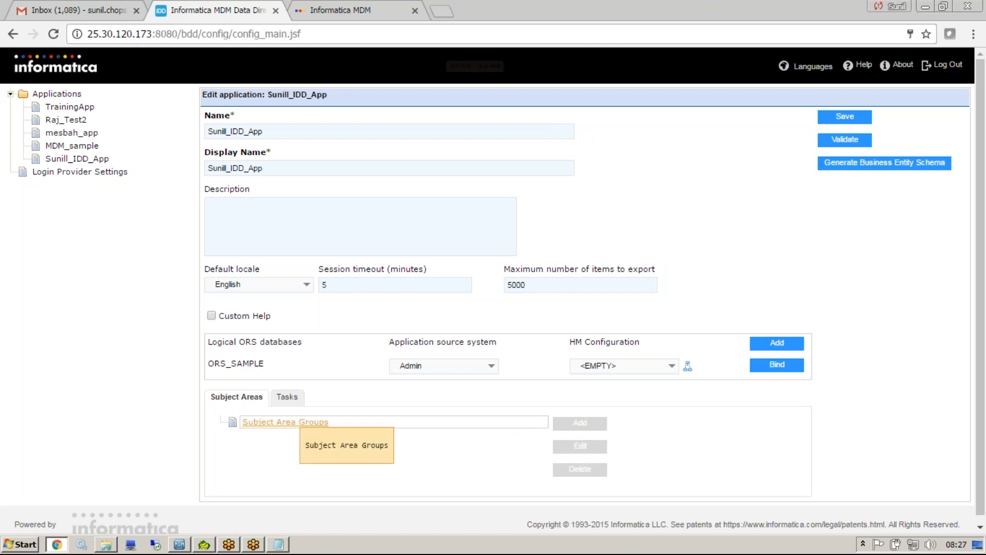
click(277, 398)
click(263, 398)
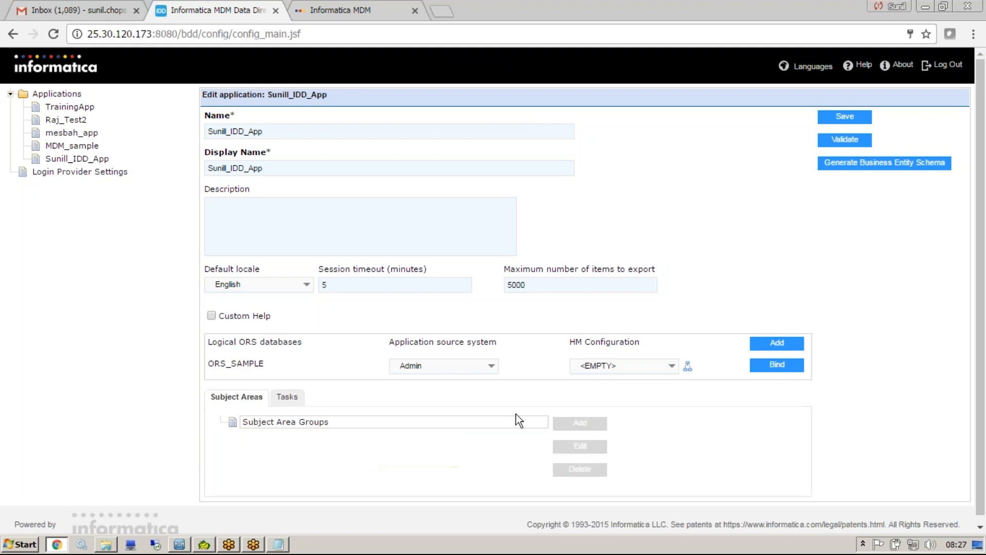
click(77, 146)
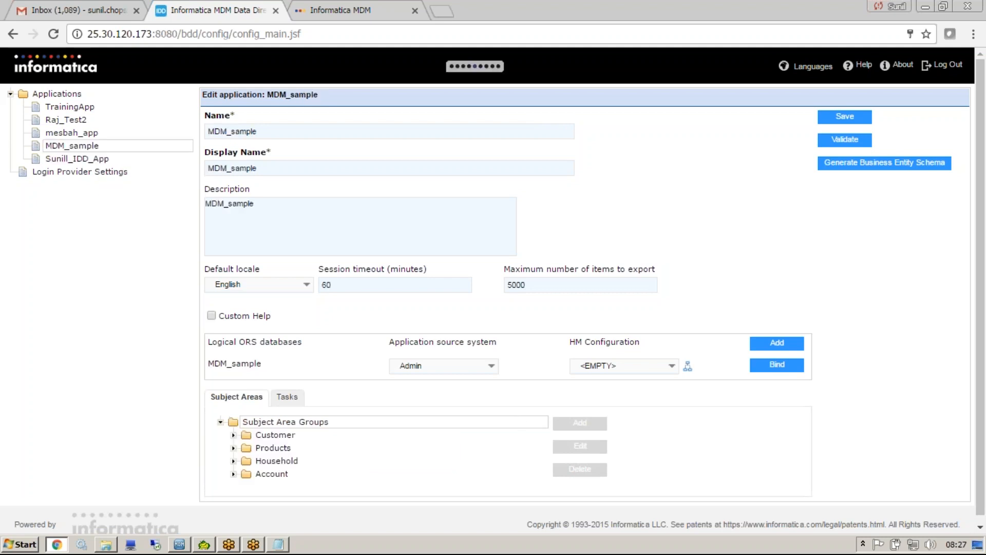
Bind the logical ORS of the IDD_App application to the ORS_SAMPLE database.
click(82, 159)
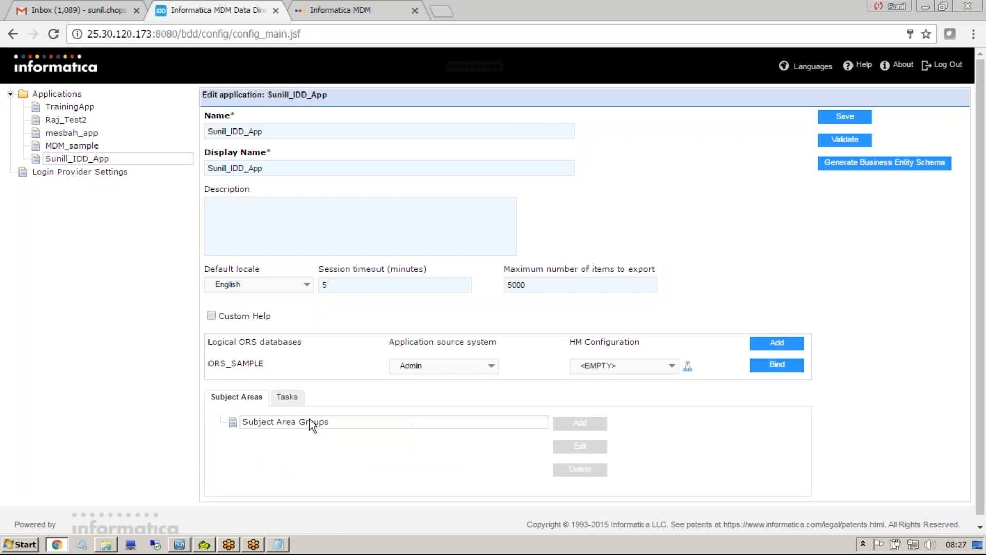
click(776, 364)
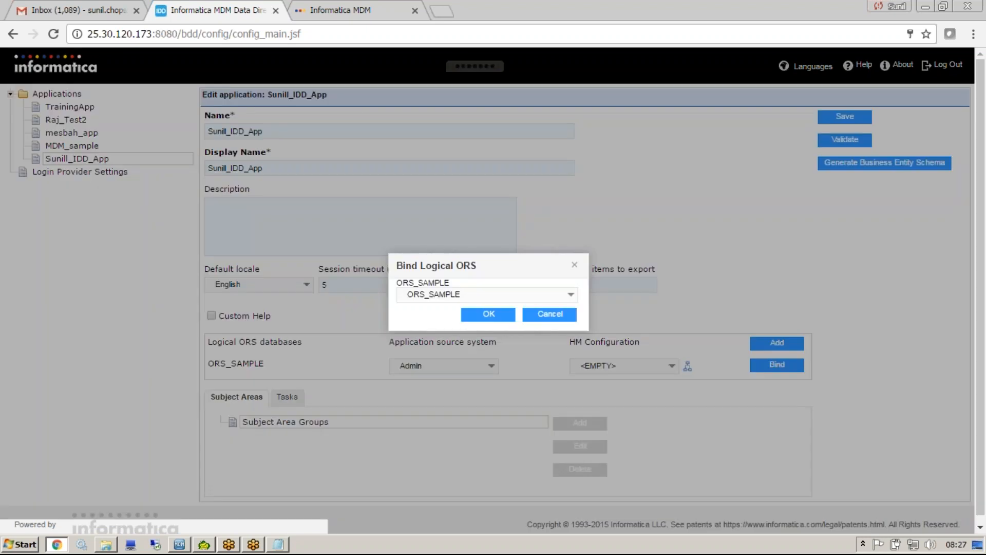
click(493, 314)
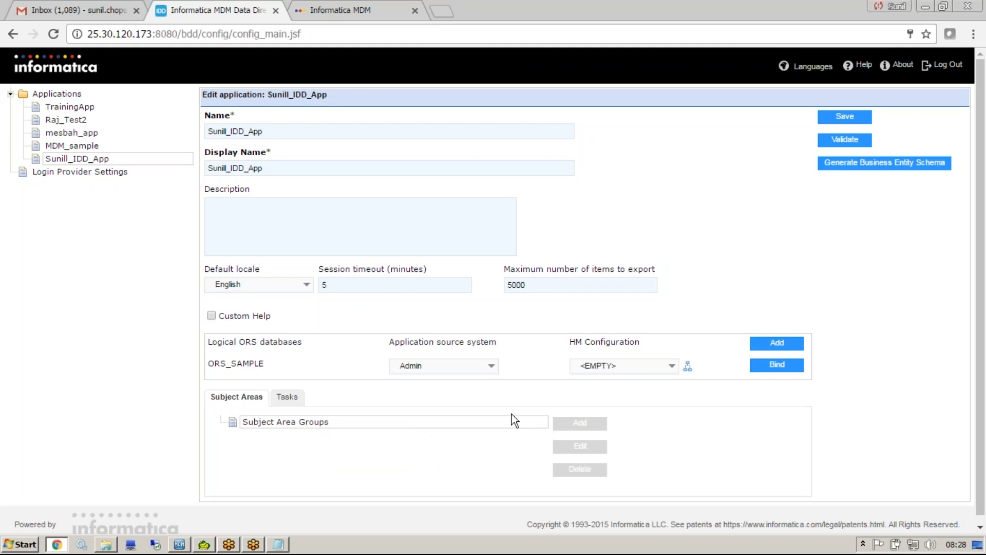
Start a new subject area group in the IDD_App application with CUSTOMER as both its name and display name.
click(66, 95)
click(77, 146)
click(290, 423)
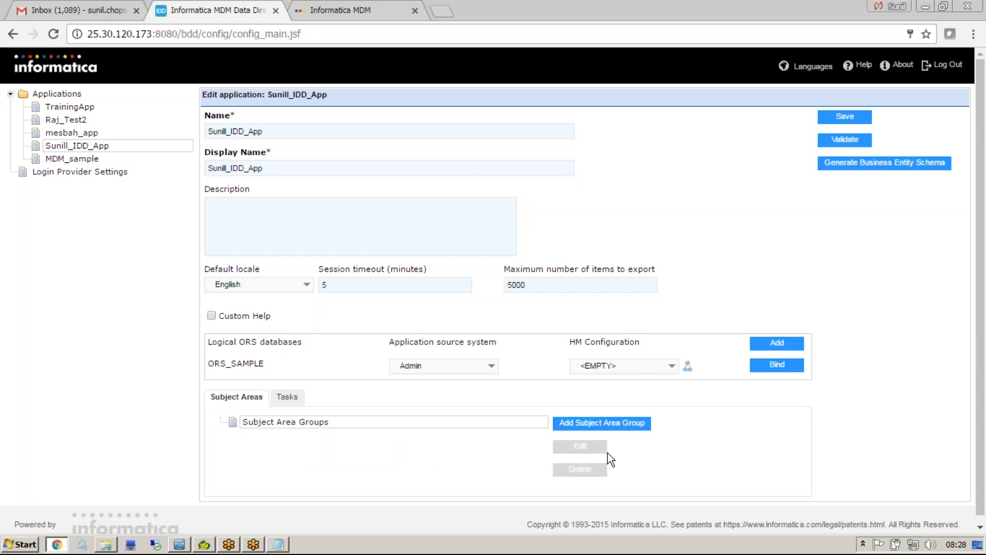
click(615, 427)
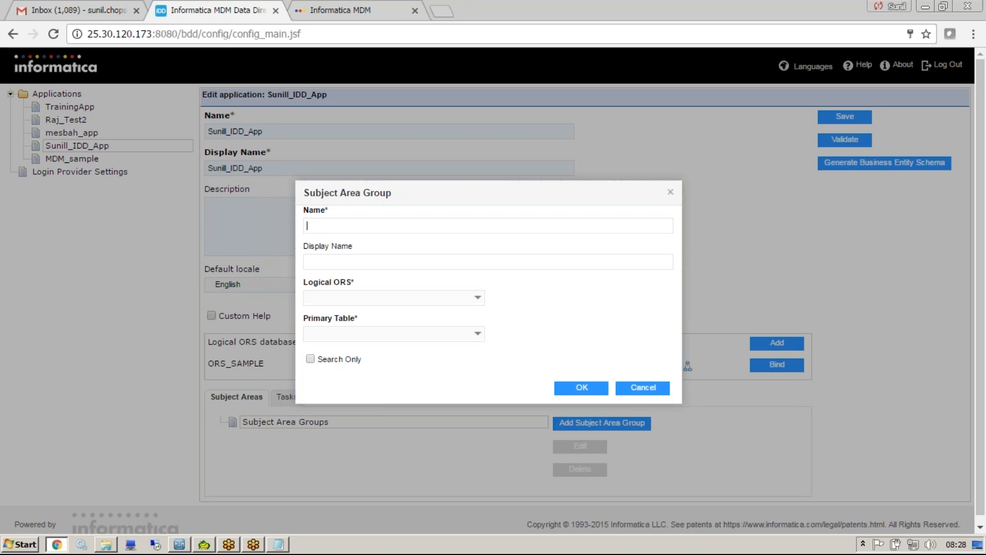
text(CUSTOMER)
drag(390, 225, 241, 214)
key(Tab)
key(ctrl+v)
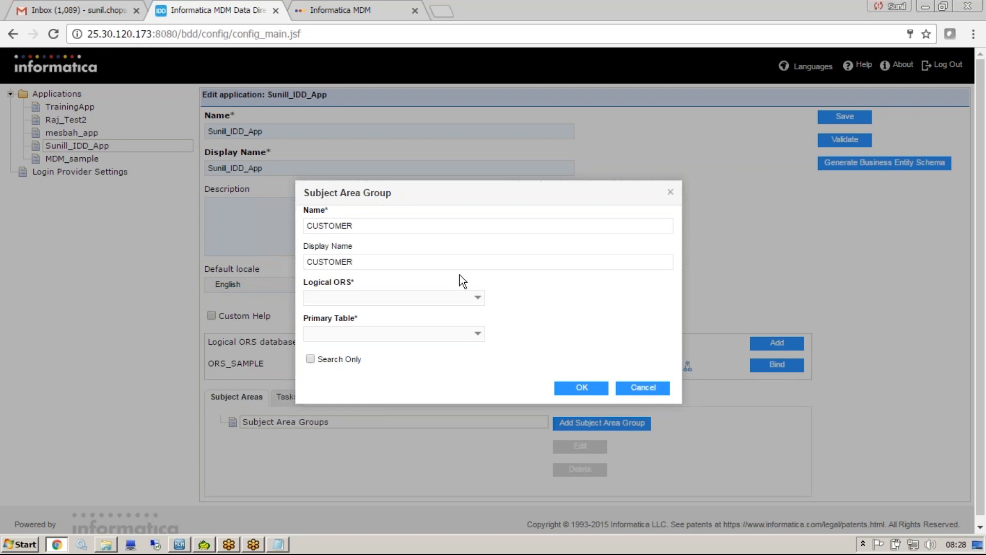
Set the group's logical ORS to ORS_SAMPLE and its primary table to Party, create the group and select it.
click(479, 304)
click(477, 311)
click(478, 335)
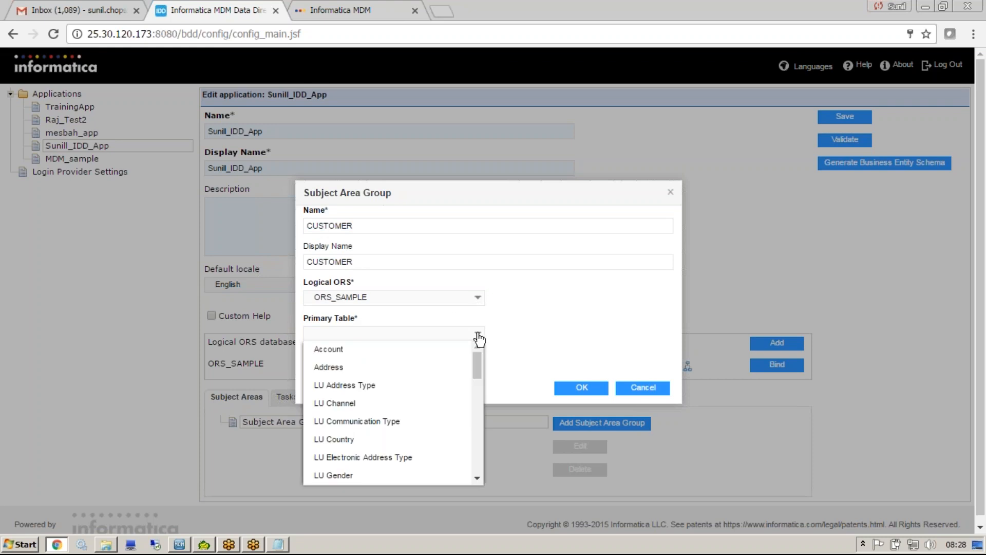
drag(479, 364, 473, 418)
click(371, 374)
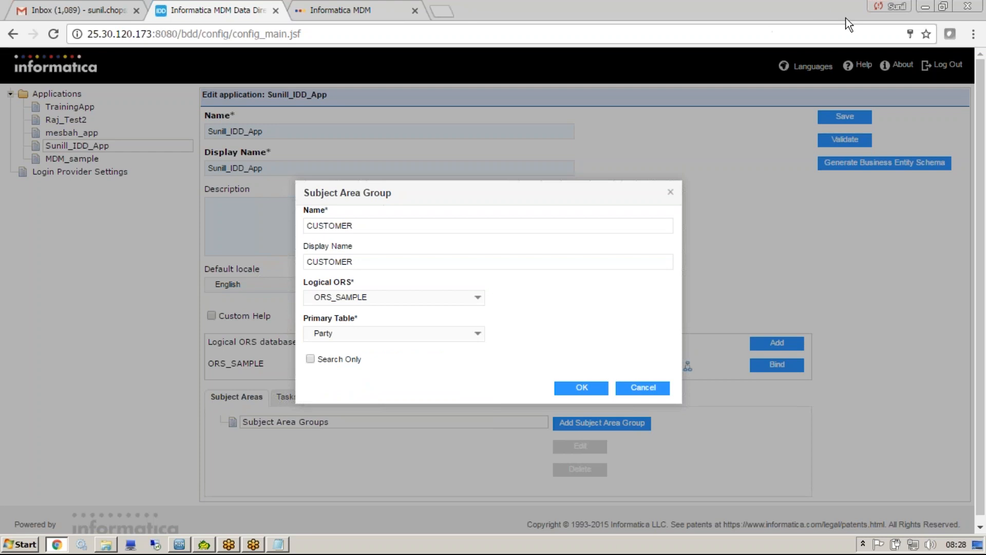
mouse_move(395, 188)
mouse_down()
mouse_move(411, 270)
mouse_move(360, 328)
mouse_up()
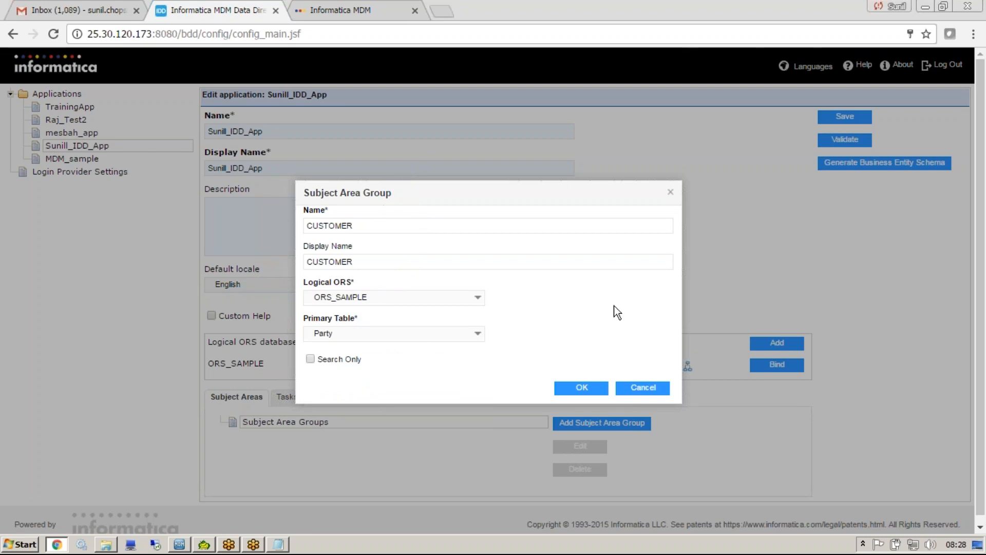
click(582, 387)
click(278, 439)
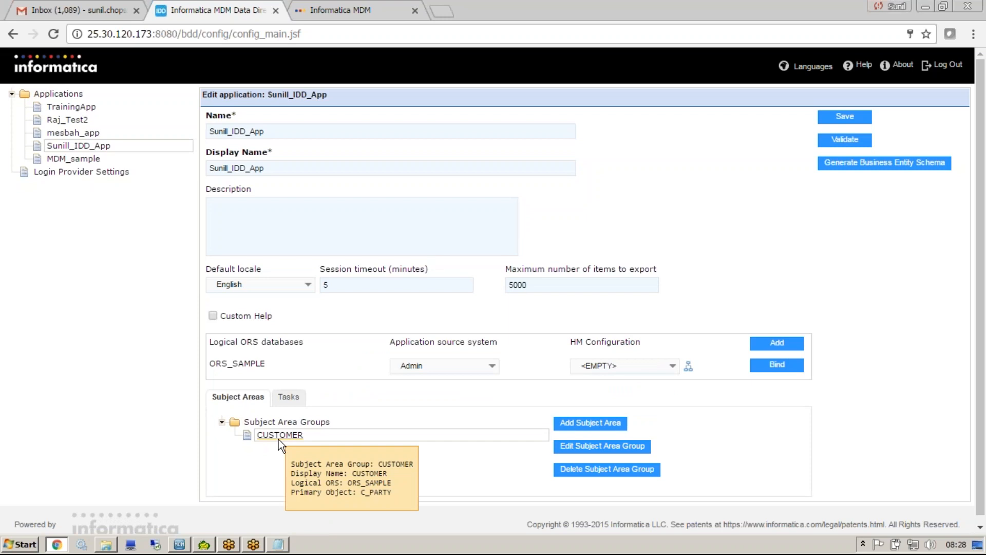
Switch to the Notepad notes, copy the Person heading and return to the Data Director configuration.
click(278, 544)
double_click(75, 231)
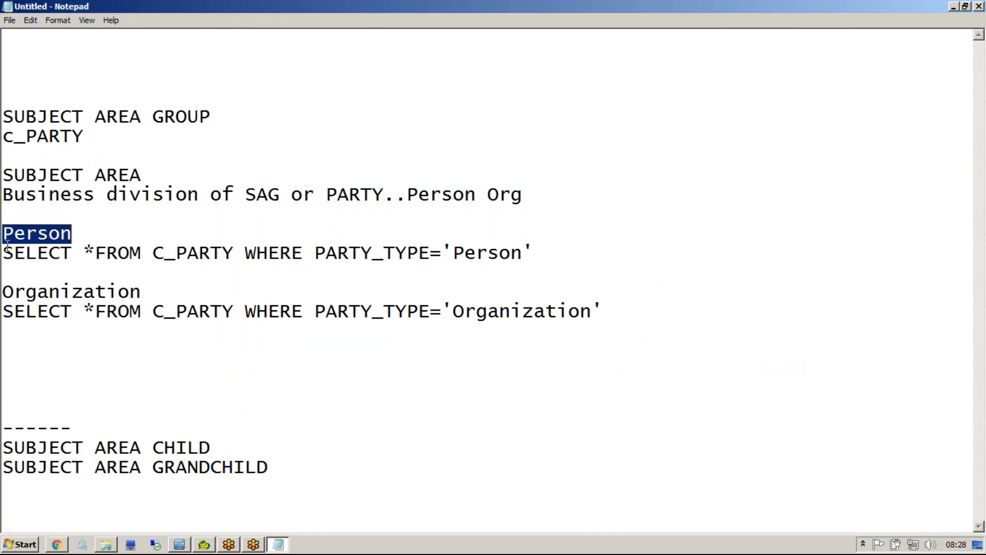
drag(148, 292, 26, 292)
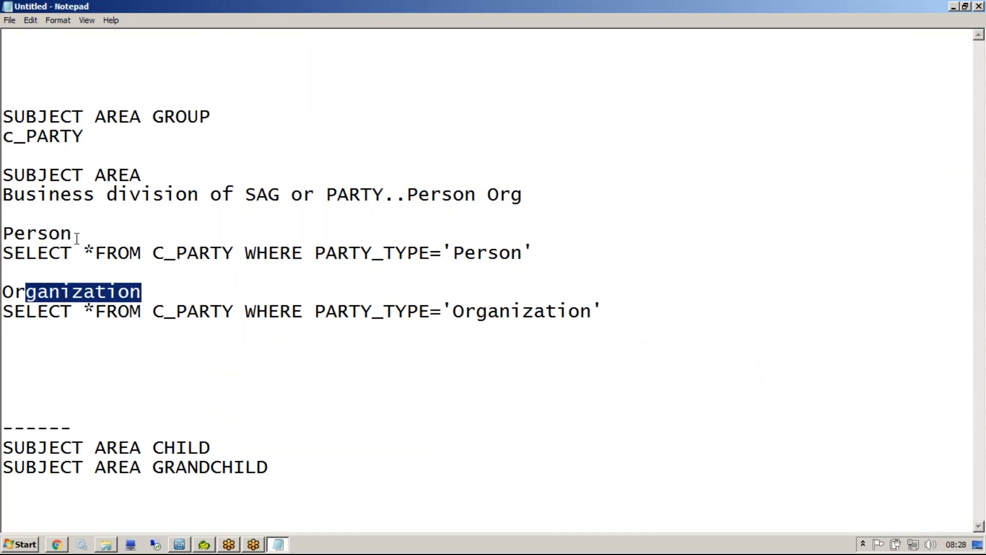
drag(77, 236, 3, 237)
click(277, 544)
Start a new subject area under the CUSTOMER group with Person as its name and display name.
click(281, 427)
click(282, 433)
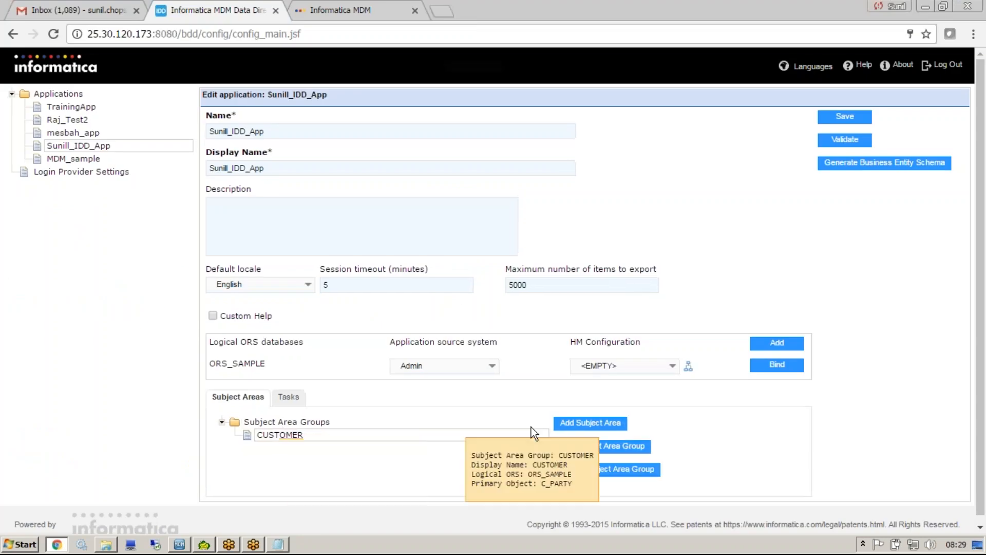
click(583, 425)
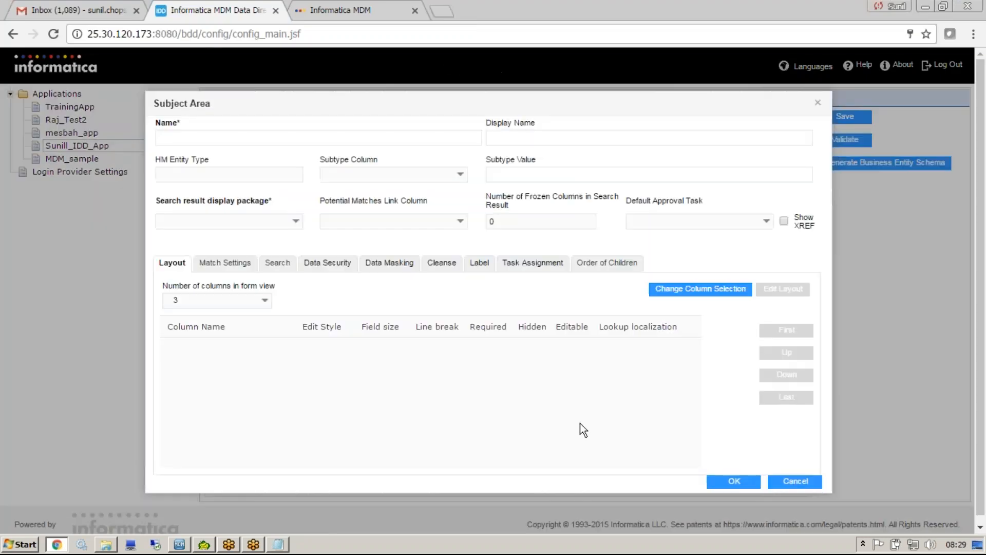
key(ctrl+v)
key(Tab)
key(ctrl+v)
Set the subject area's subtype column to Party Type with the value Person, and its search result display package to PKG Person.
click(459, 175)
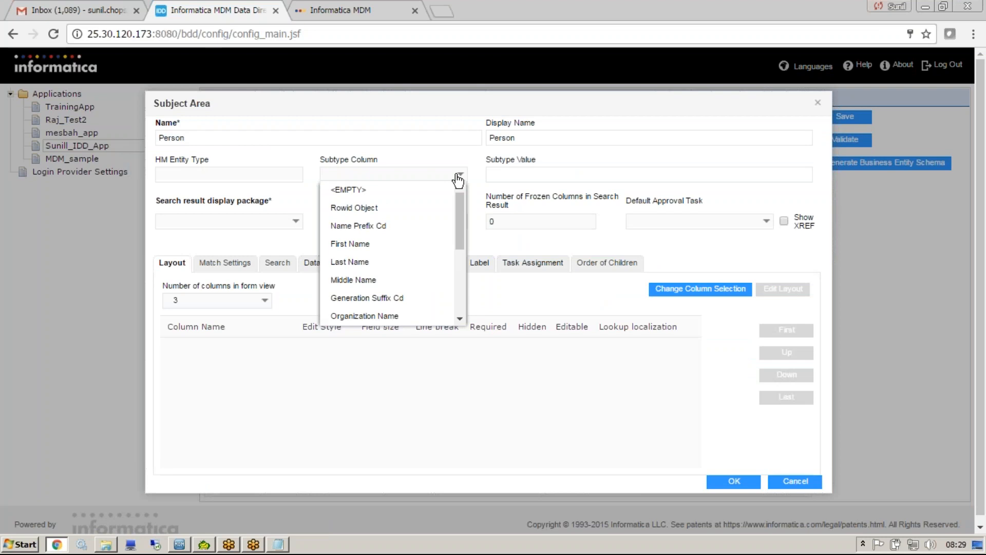
drag(457, 209, 414, 298)
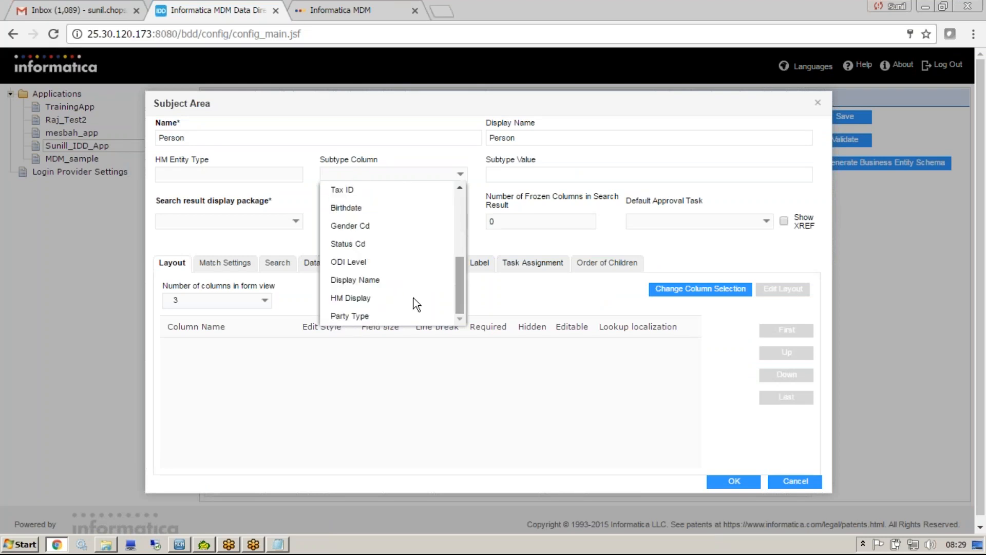
click(394, 315)
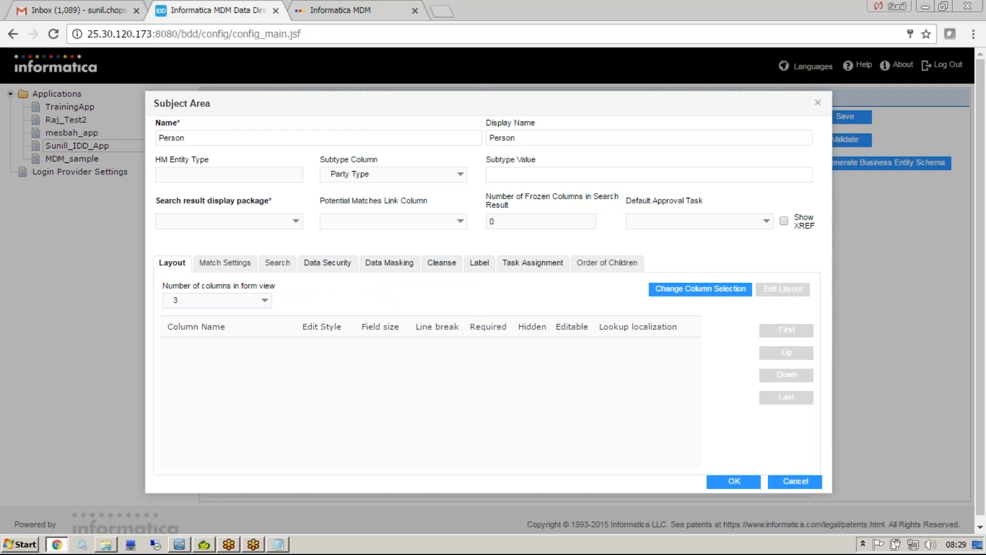
click(511, 175)
text(Person)
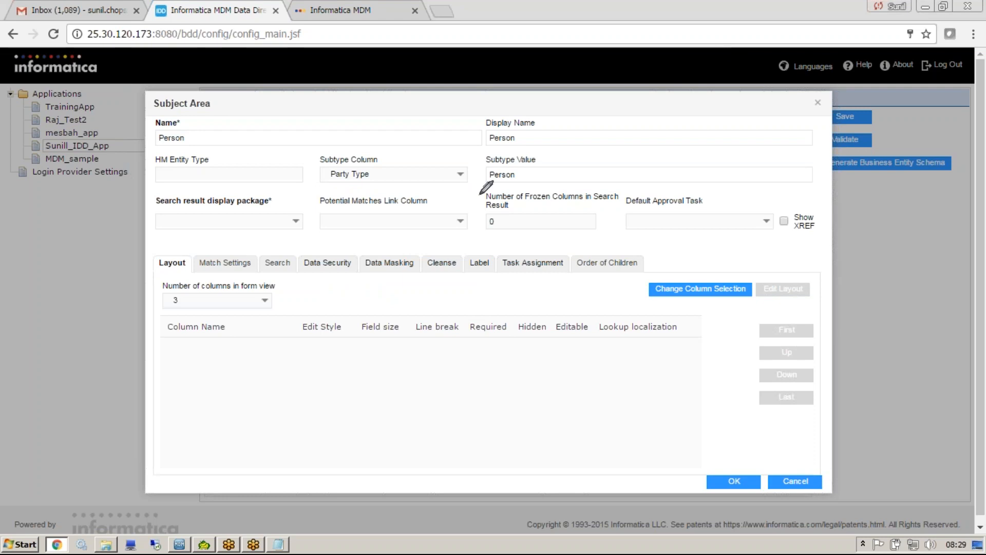
drag(375, 148, 527, 160)
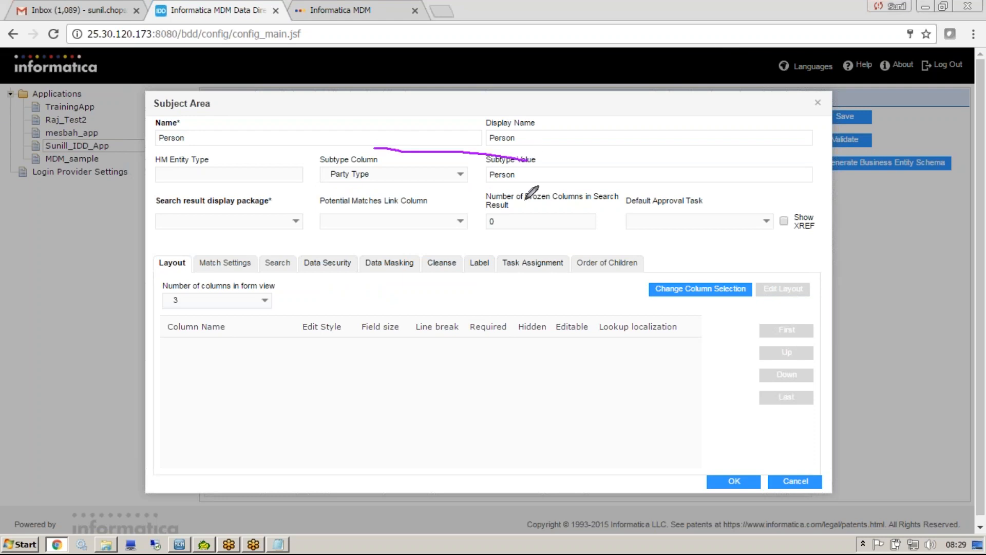
mouse_move(381, 145)
mouse_down()
mouse_move(319, 200)
mouse_move(528, 181)
mouse_move(530, 161)
mouse_up()
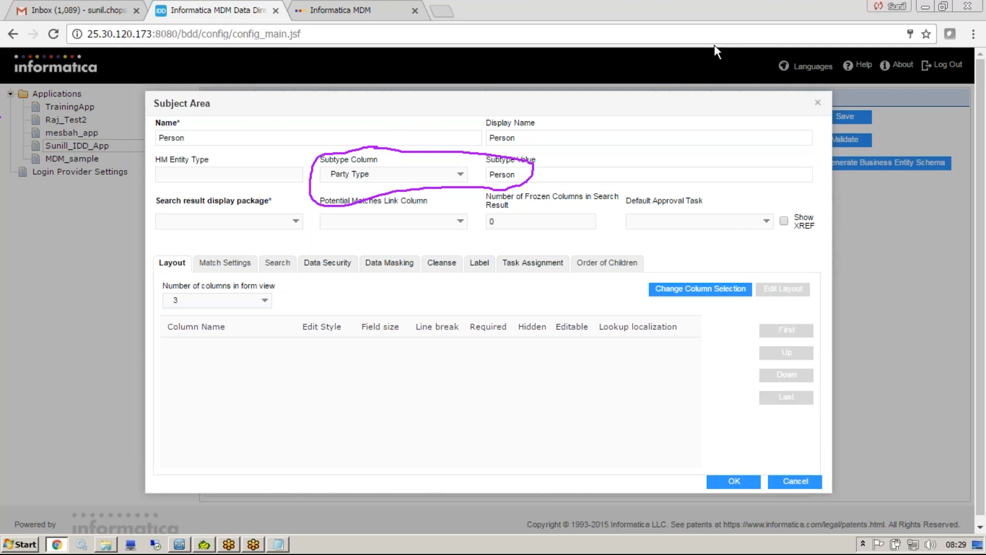
click(294, 221)
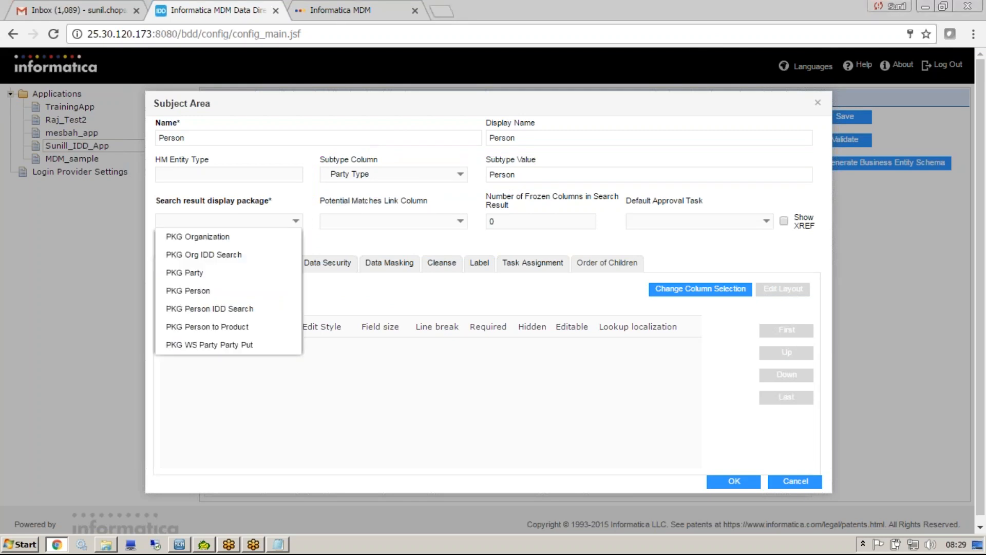
click(236, 291)
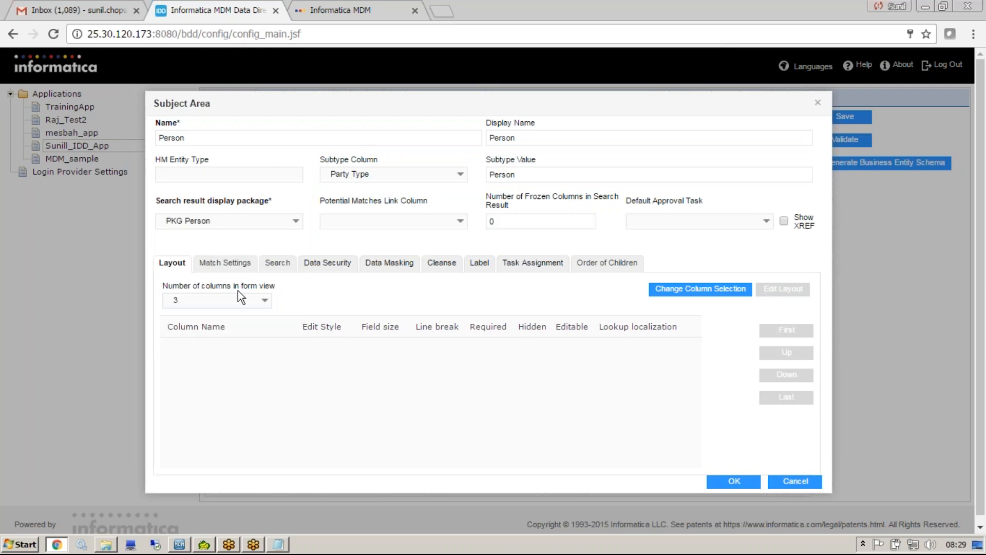
Add the First Name, Middle Name and Last Name columns to the Person layout and create the subject area.
click(679, 291)
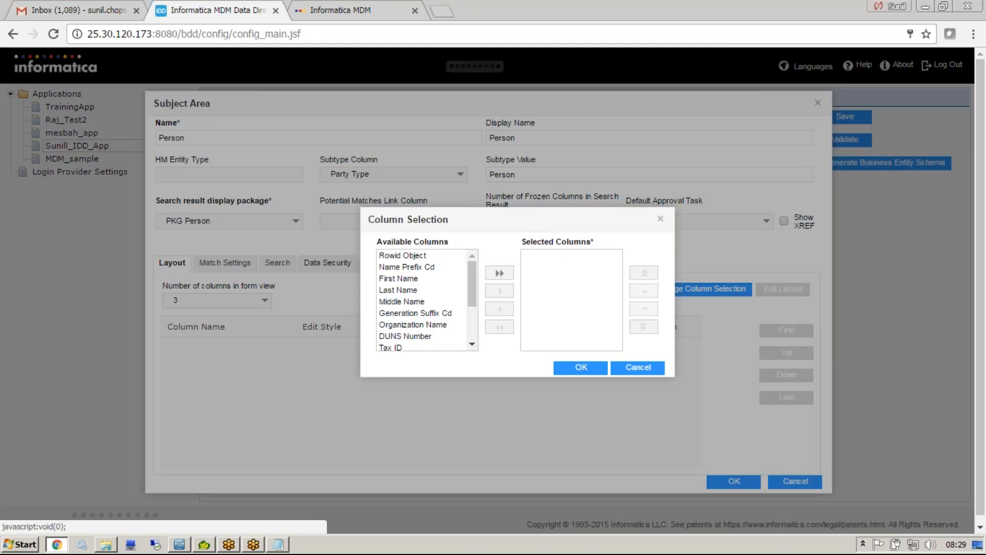
click(410, 280)
double_click(410, 280)
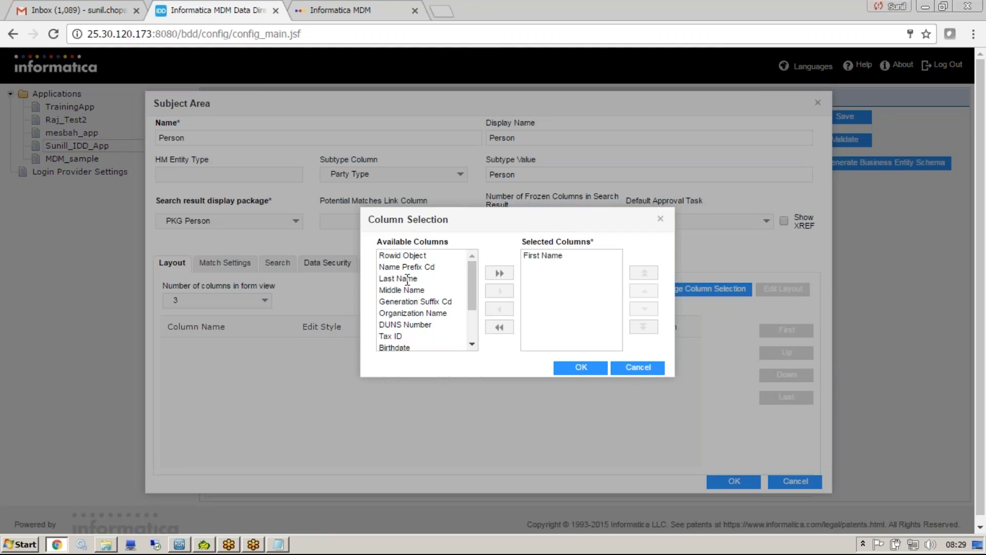
double_click(457, 291)
click(442, 278)
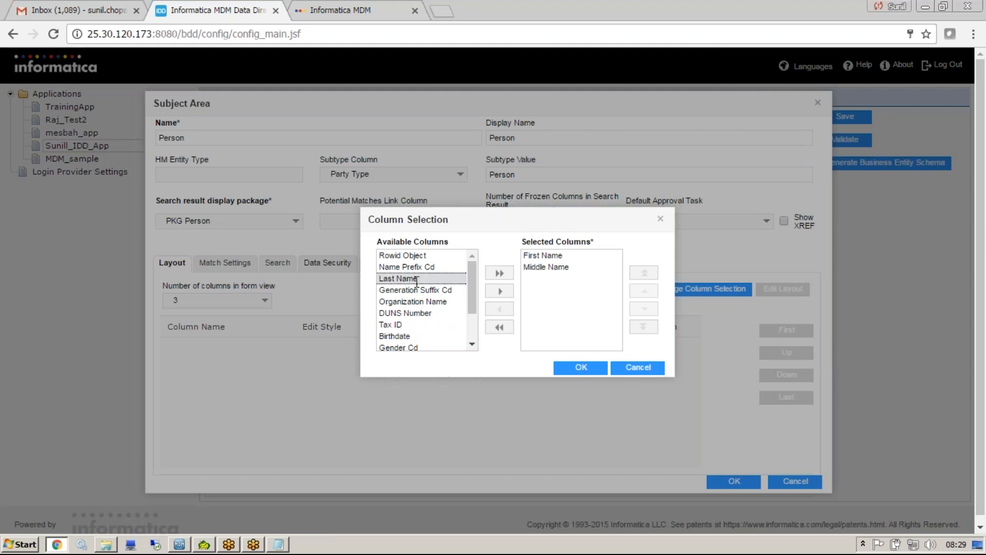
click(499, 291)
click(576, 369)
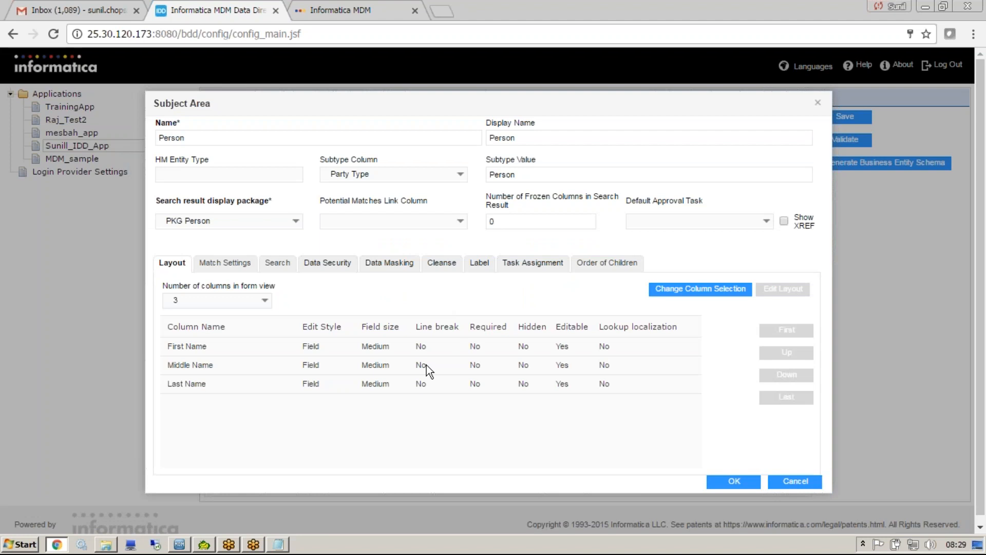
click(709, 481)
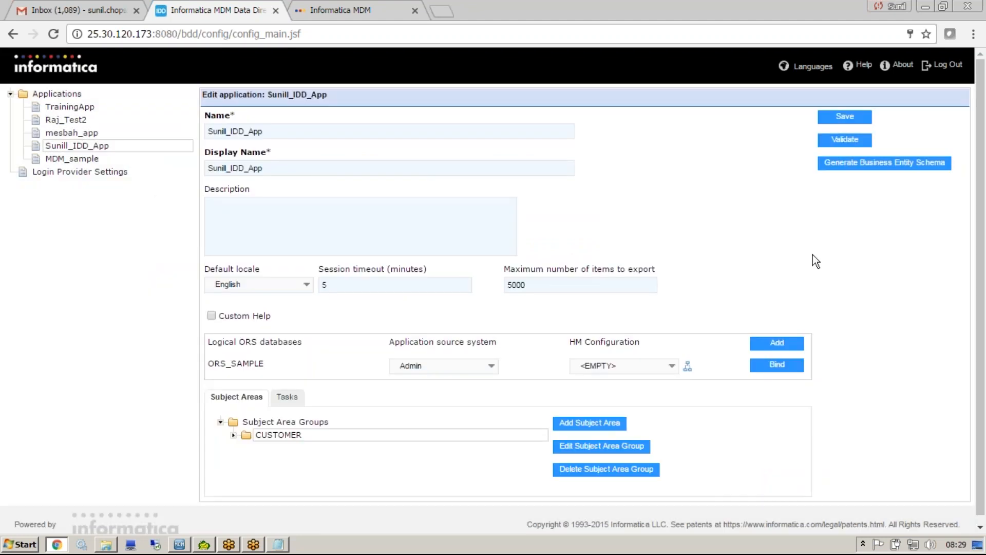
Save the IDD_App application, validate it and close the validation results.
click(845, 117)
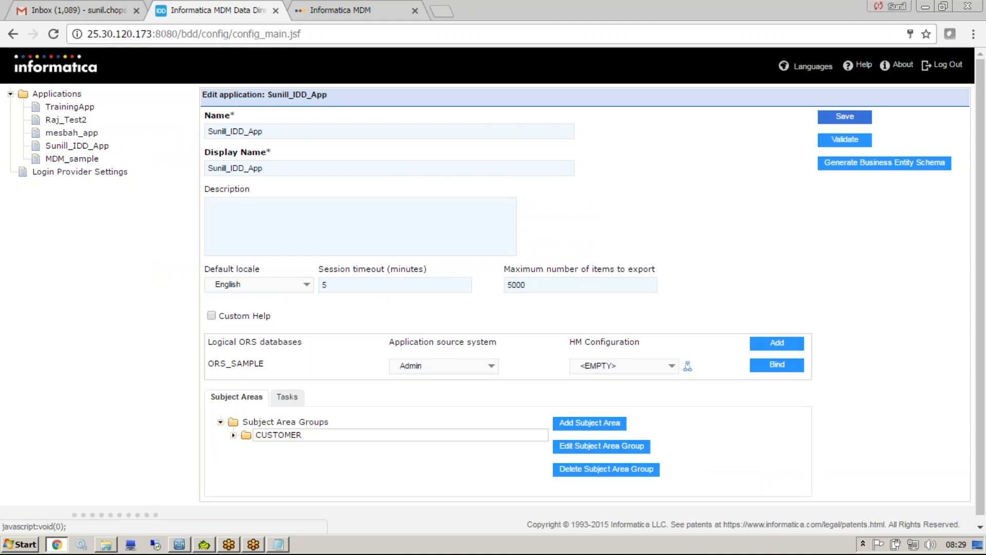
click(845, 139)
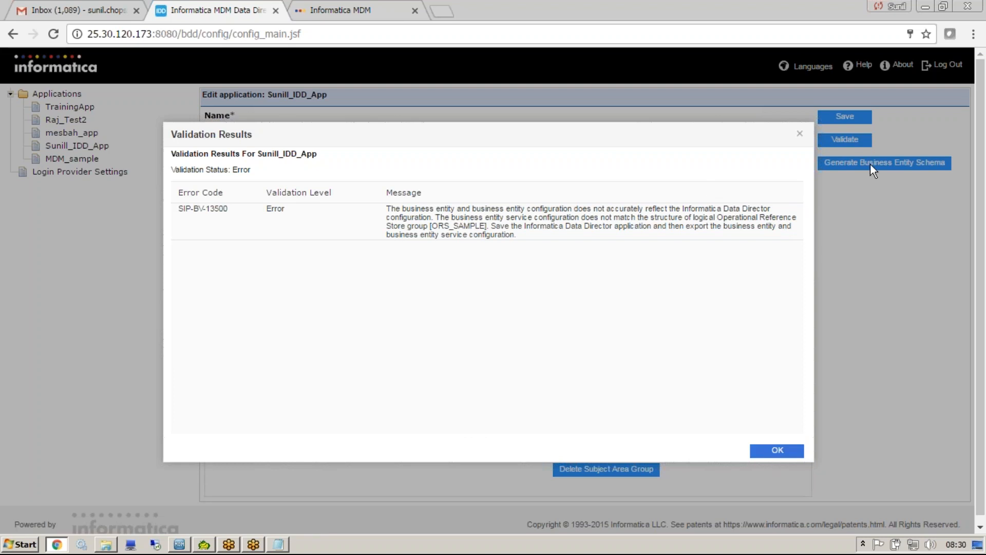
click(765, 445)
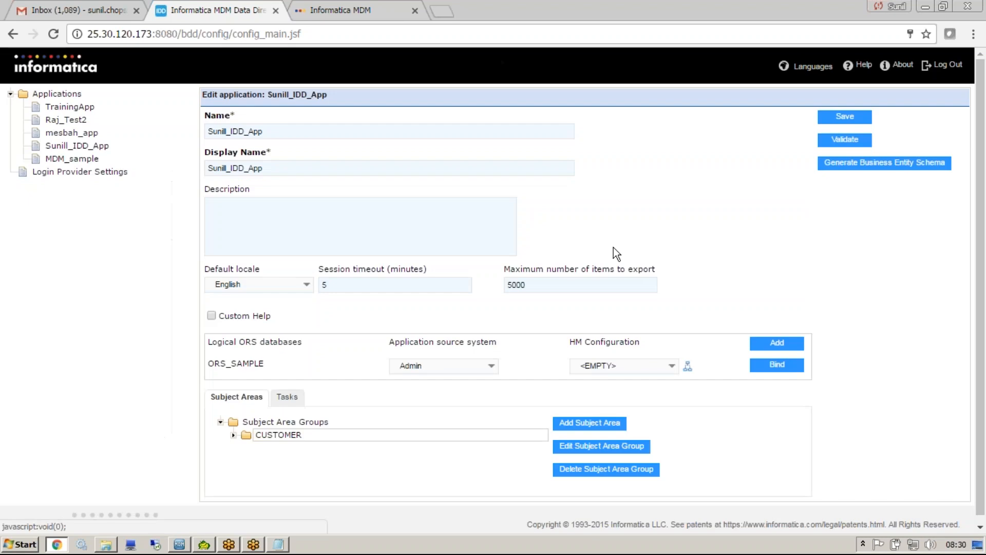
Review the First Name, Middle Name and Last Name columns in the layout of CUSTOMER's Person subject area, then close it without changes.
double_click(280, 436)
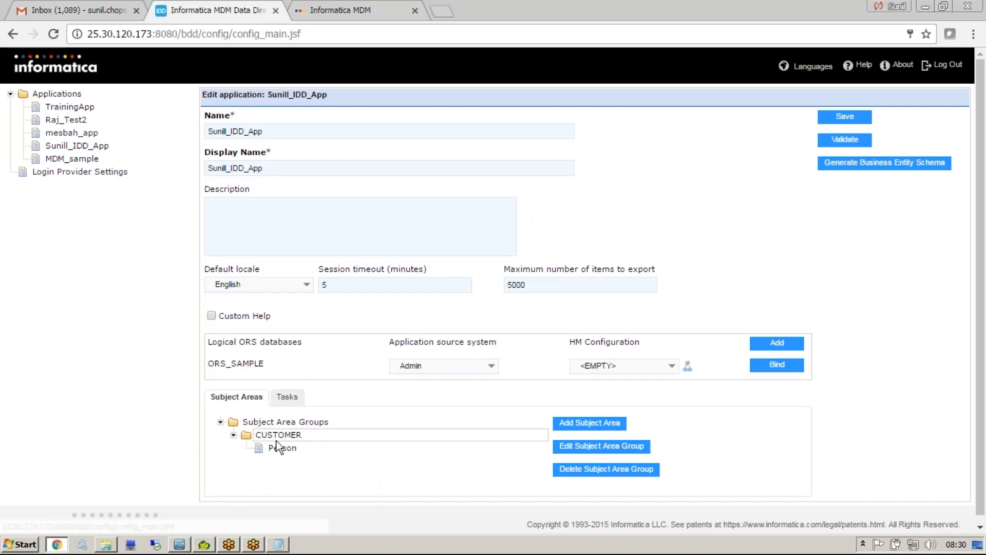
click(294, 449)
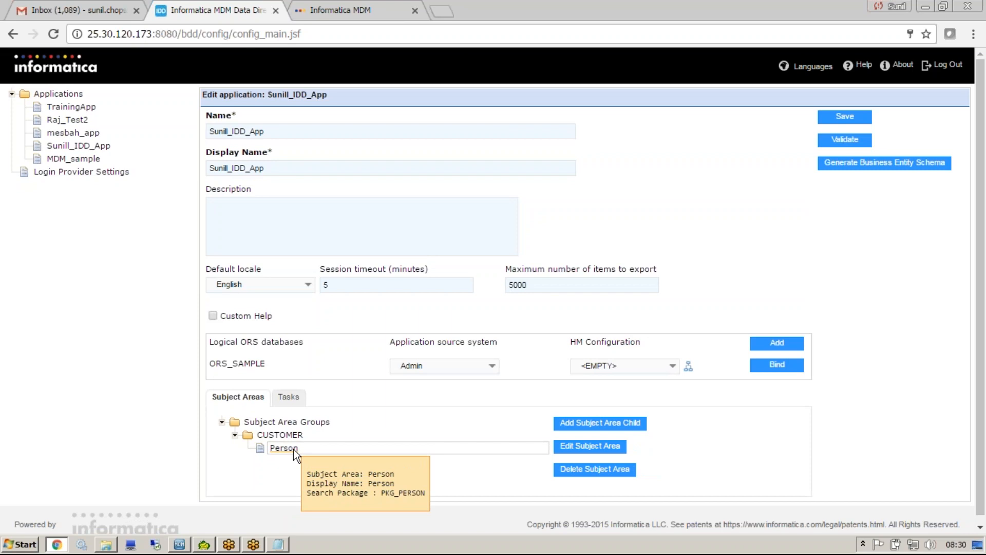
click(566, 446)
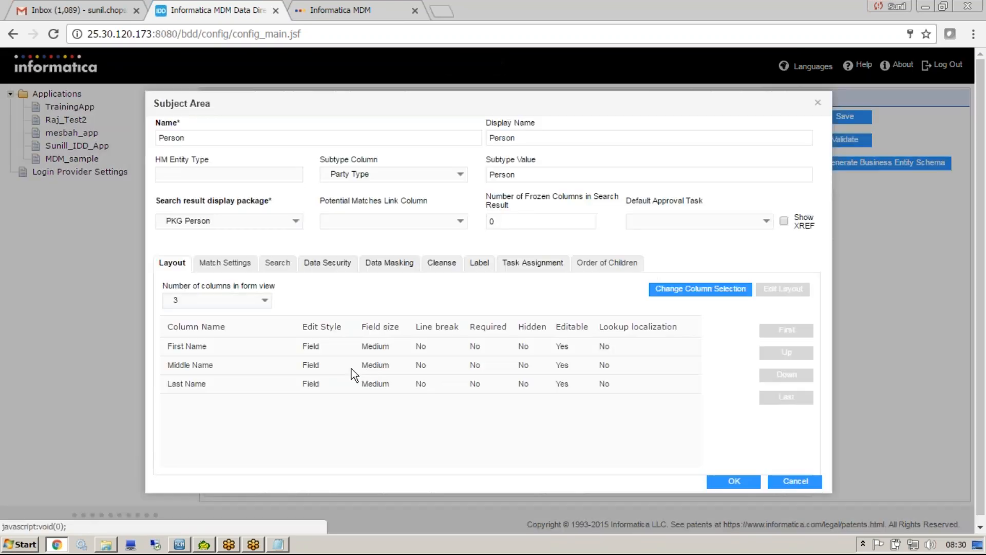
click(228, 348)
click(218, 383)
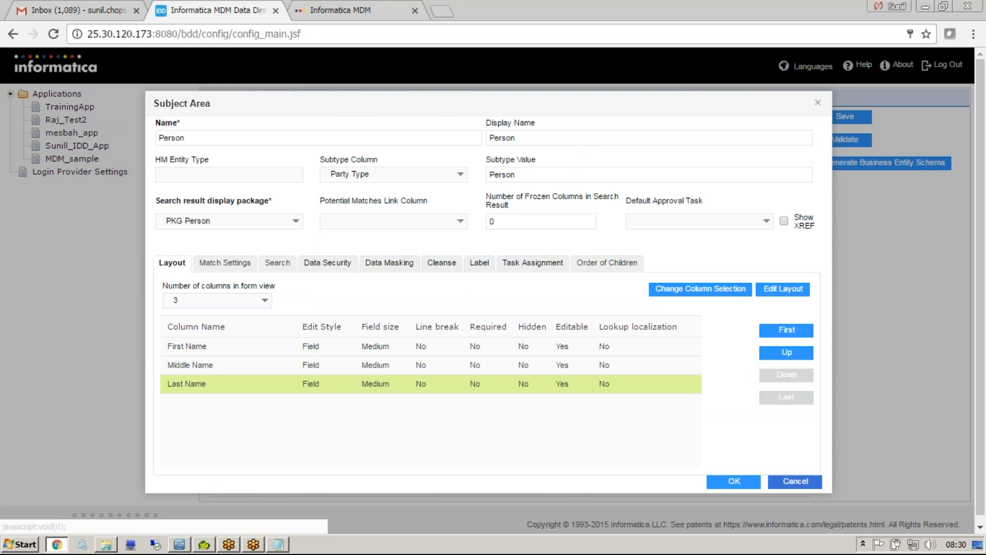
click(796, 481)
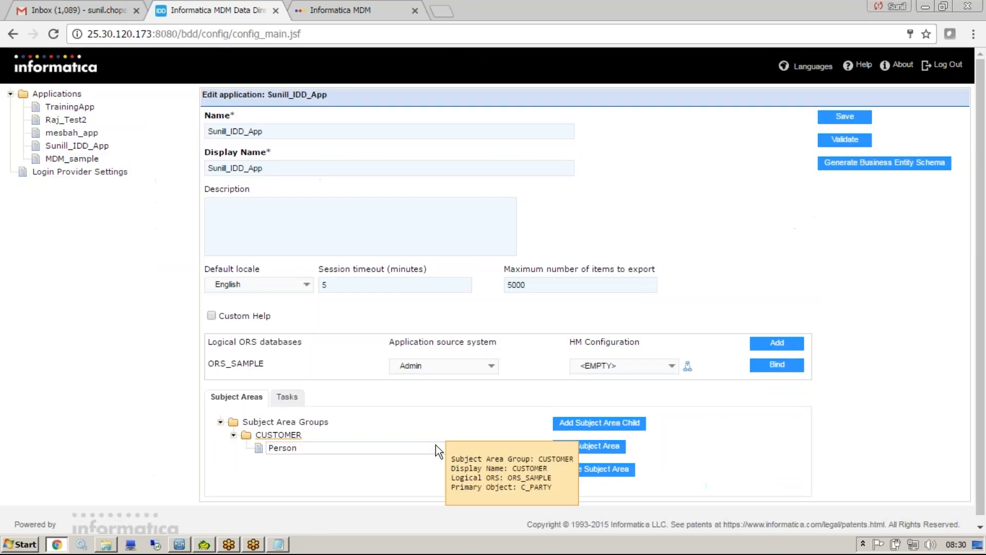
Return to the applications list and set the IDD_App application's state to Full Deployment.
click(67, 97)
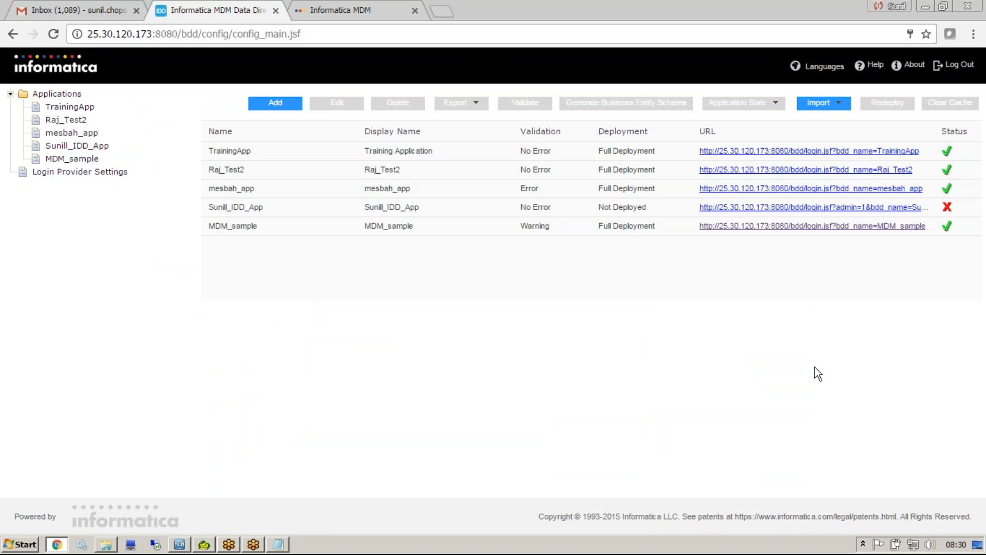
click(964, 207)
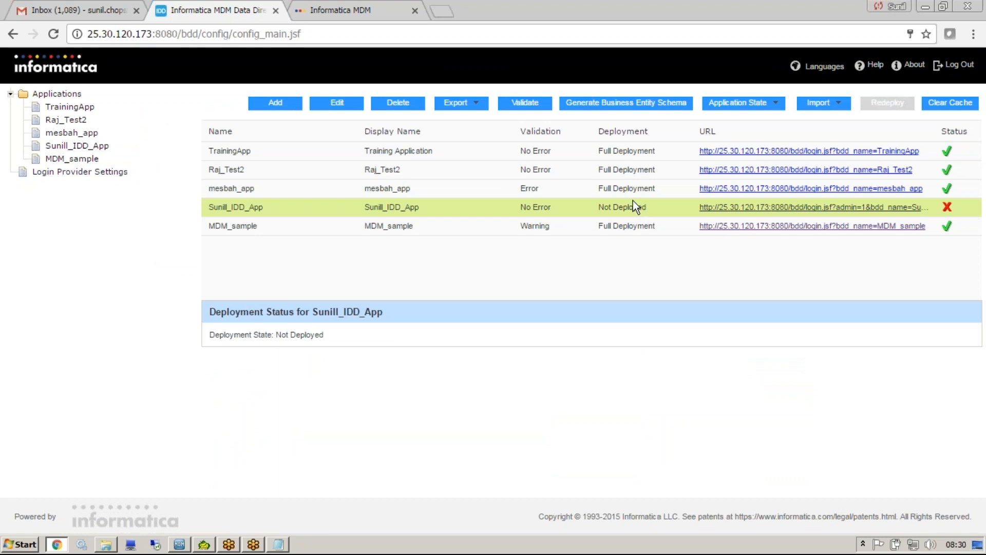
click(769, 106)
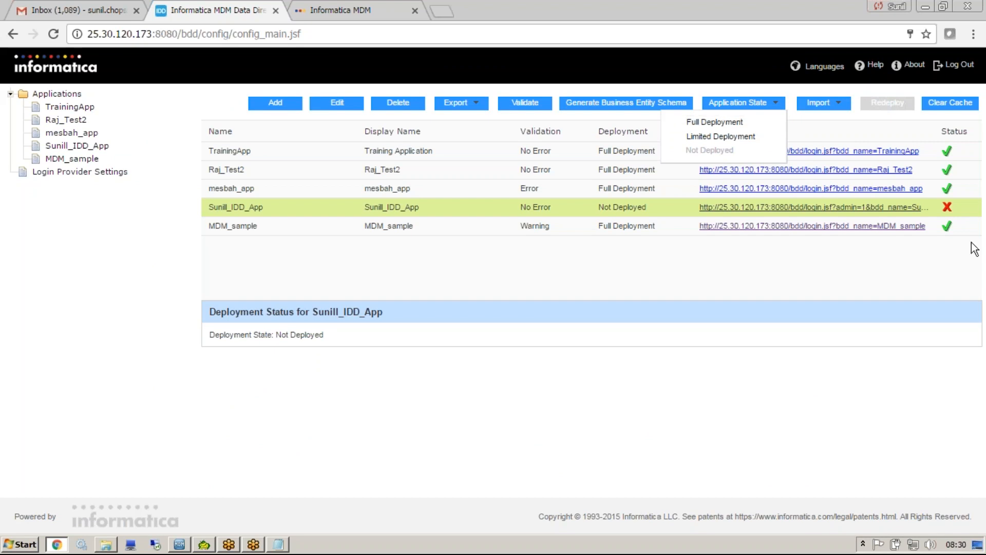
click(701, 123)
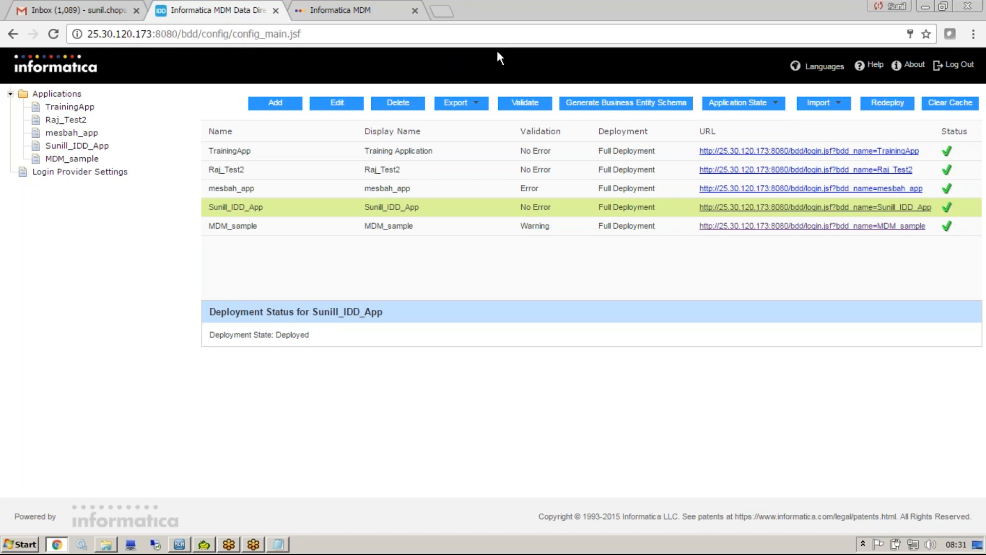
Close the old Data Director page, launch the deployed IDD_App and open a new Person master data form to examine its fields.
click(415, 10)
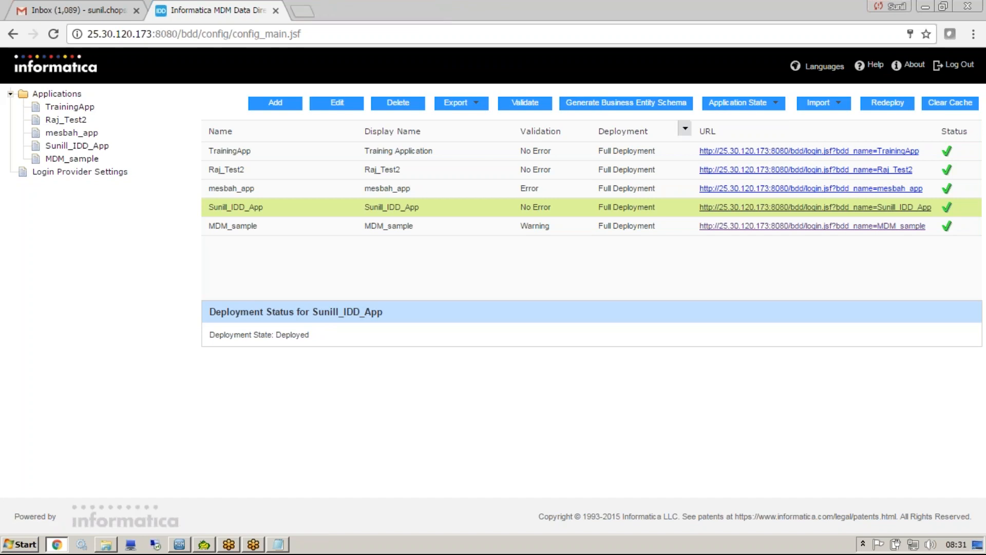
click(825, 212)
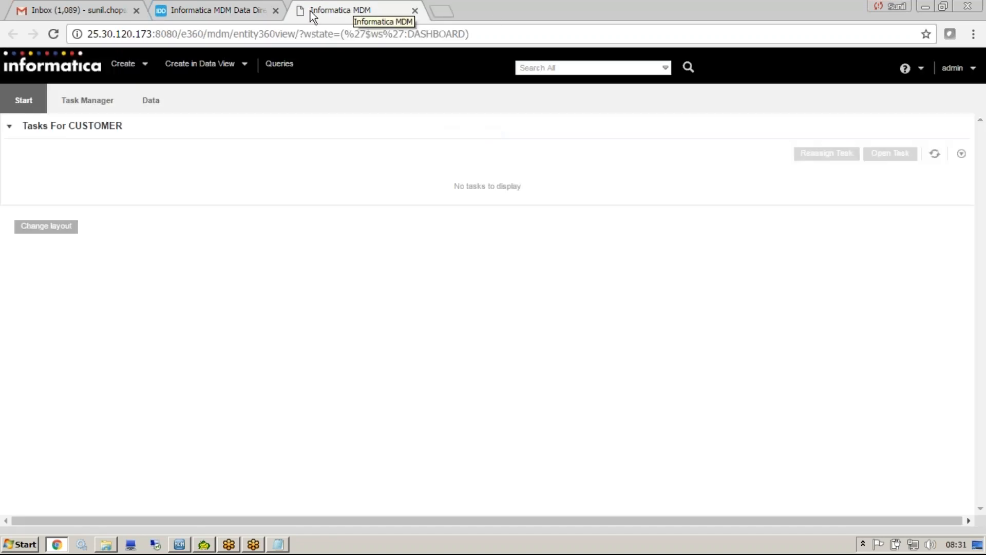
click(226, 64)
mouse_move(218, 85)
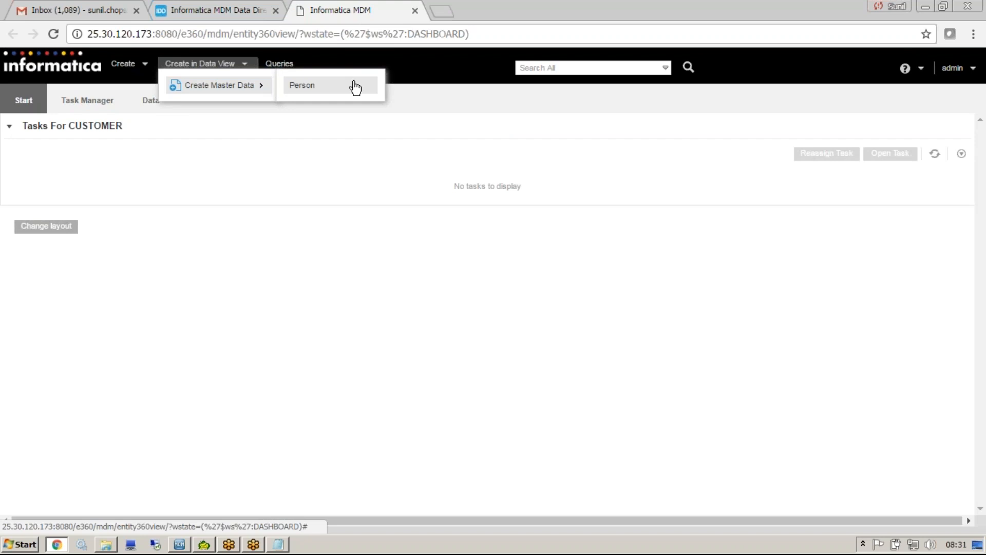
click(354, 88)
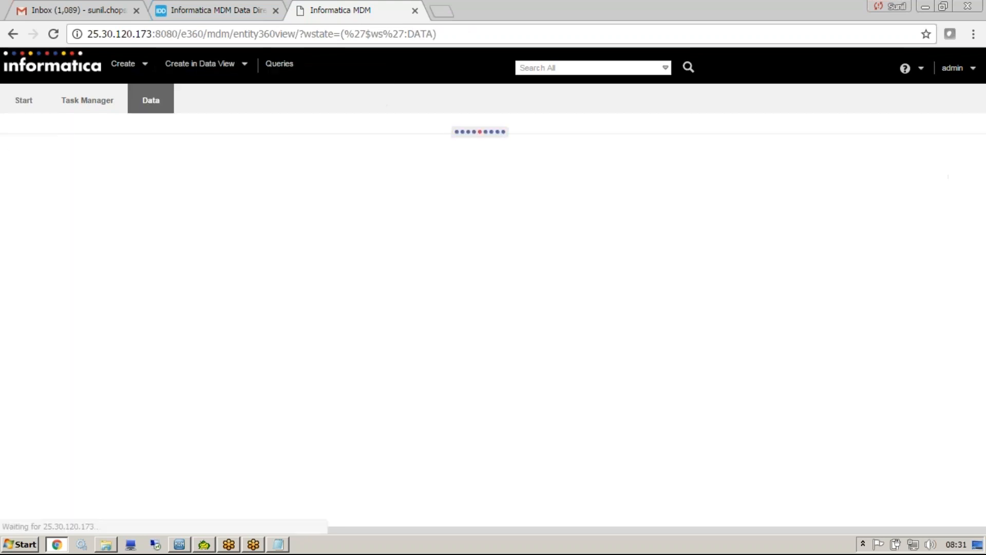
click(241, 251)
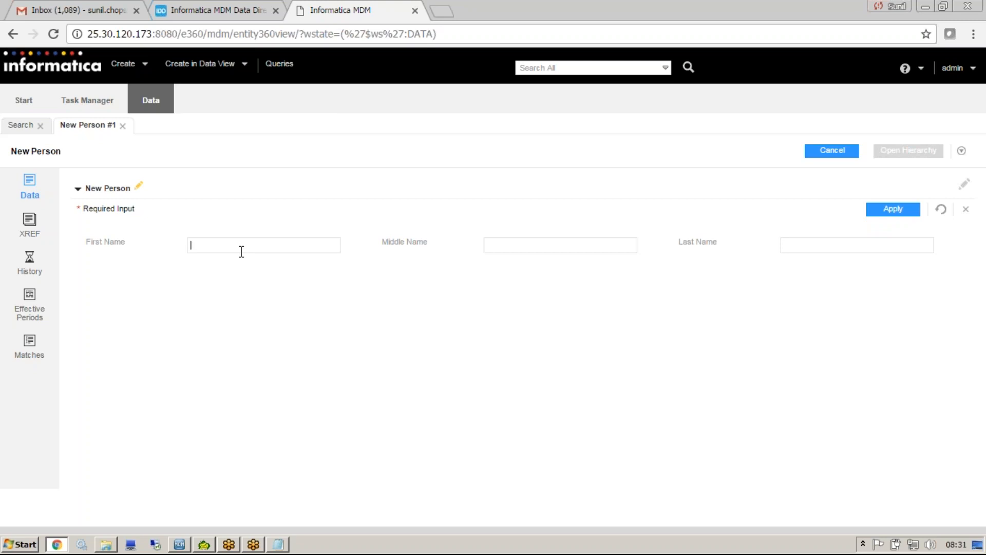
Return to the configuration application and log in again with the login name and account password.
click(177, 9)
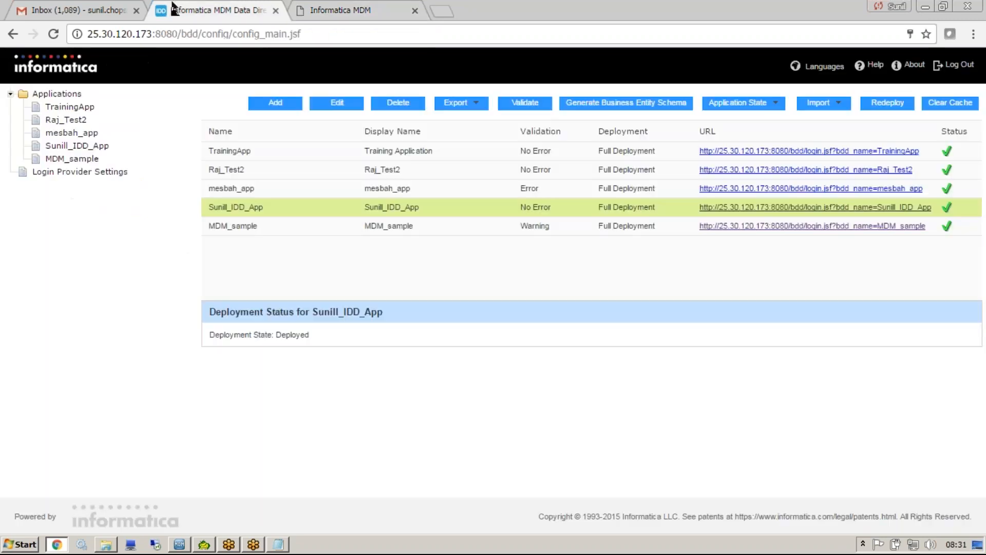
click(73, 146)
text(AD)
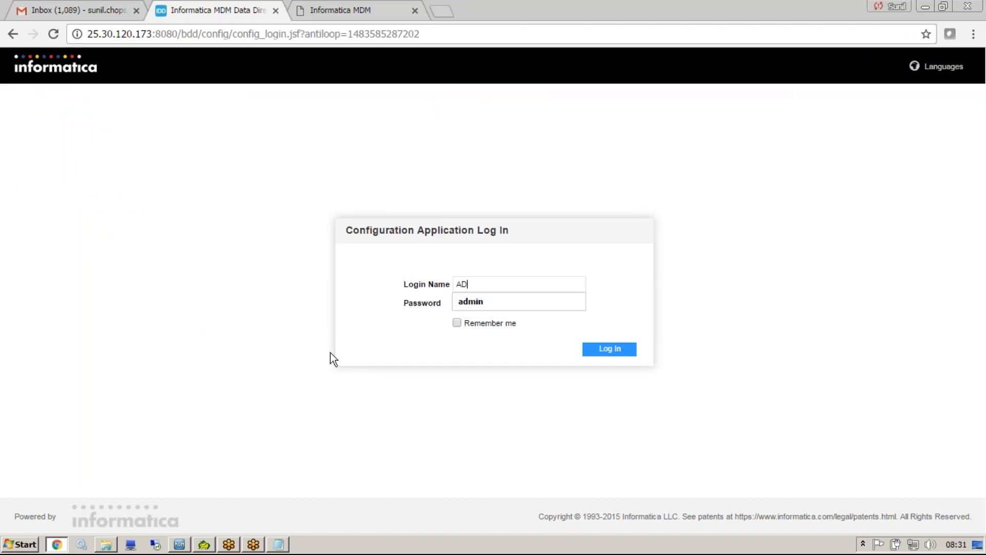
click(519, 303)
text(admin)
key(Return)
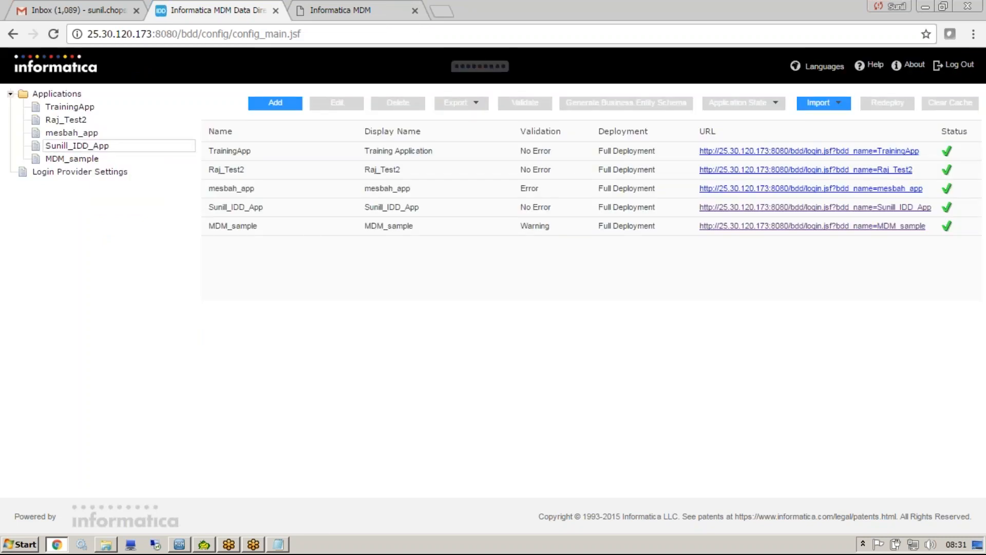
Open the IDD_App application for editing and select the Person subject area under the CUSTOMER group.
click(82, 146)
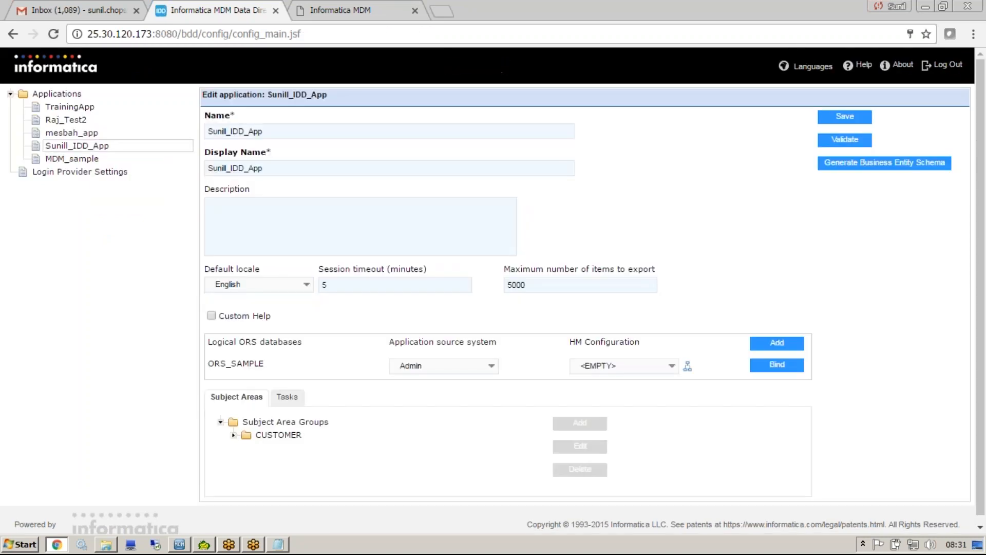
click(233, 435)
click(256, 451)
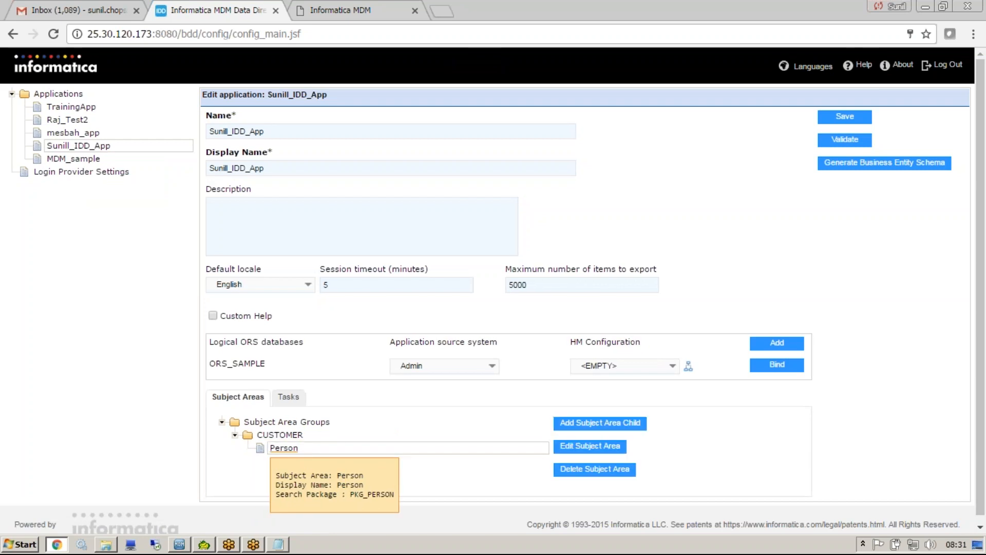
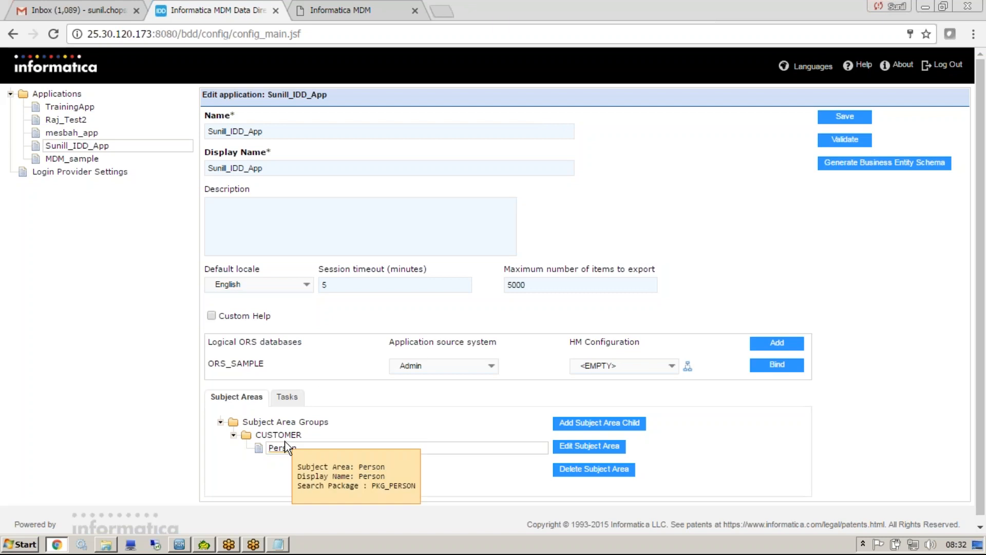
Edit the Person subject area and add the Birthdate and Gender Cd columns to its layout.
click(589, 445)
click(164, 353)
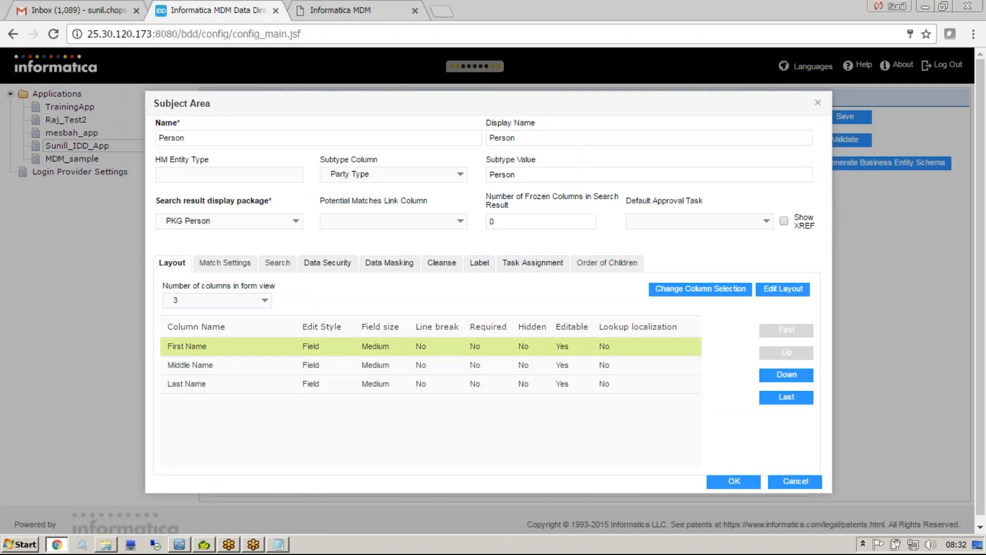
click(700, 289)
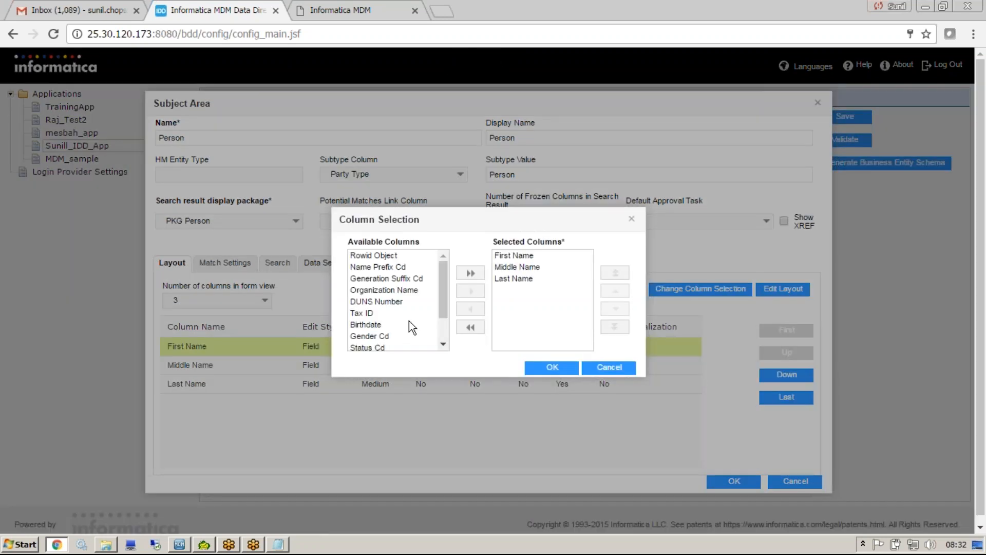
click(370, 324)
click(471, 290)
click(470, 291)
click(551, 367)
click(742, 487)
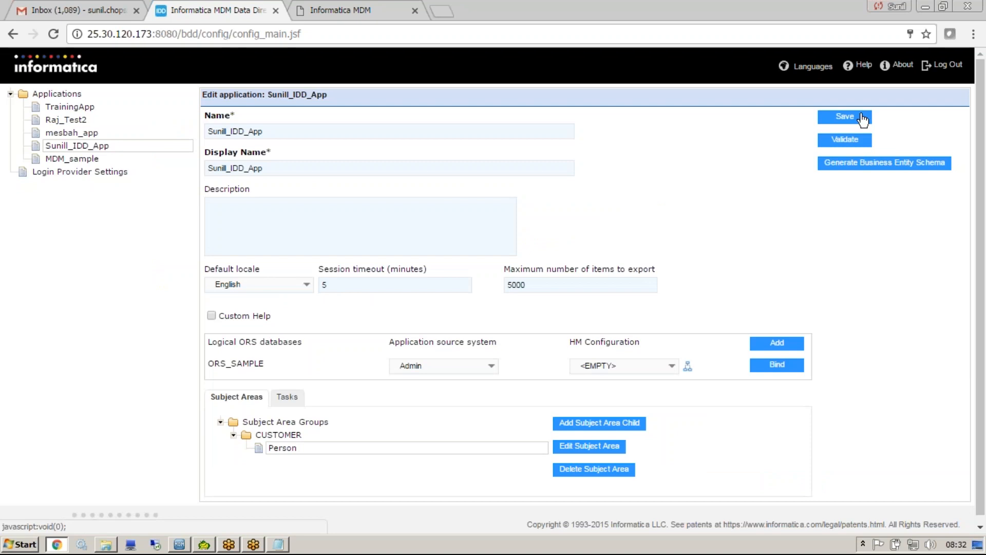
Save the IDD_App application, validate it and dismiss the validation results.
click(862, 121)
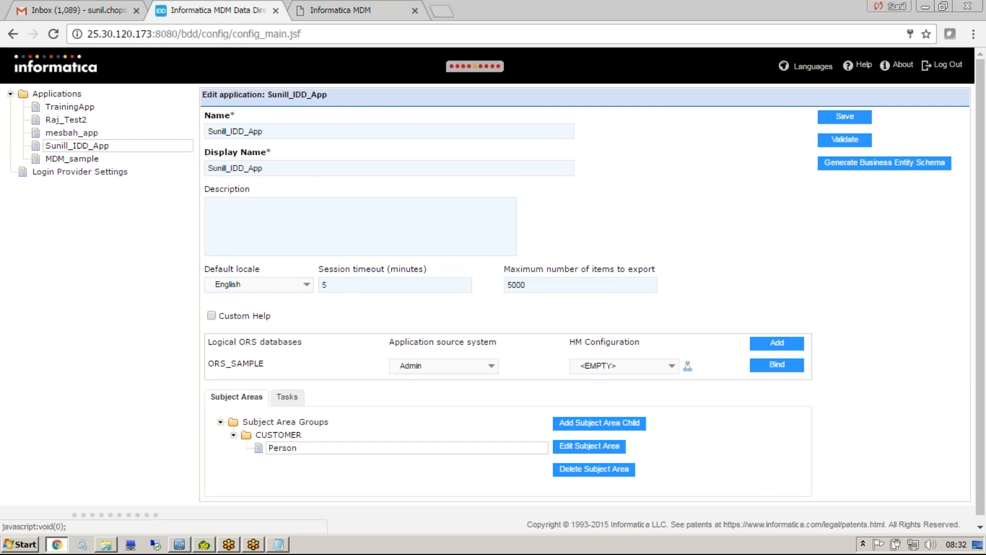
click(852, 139)
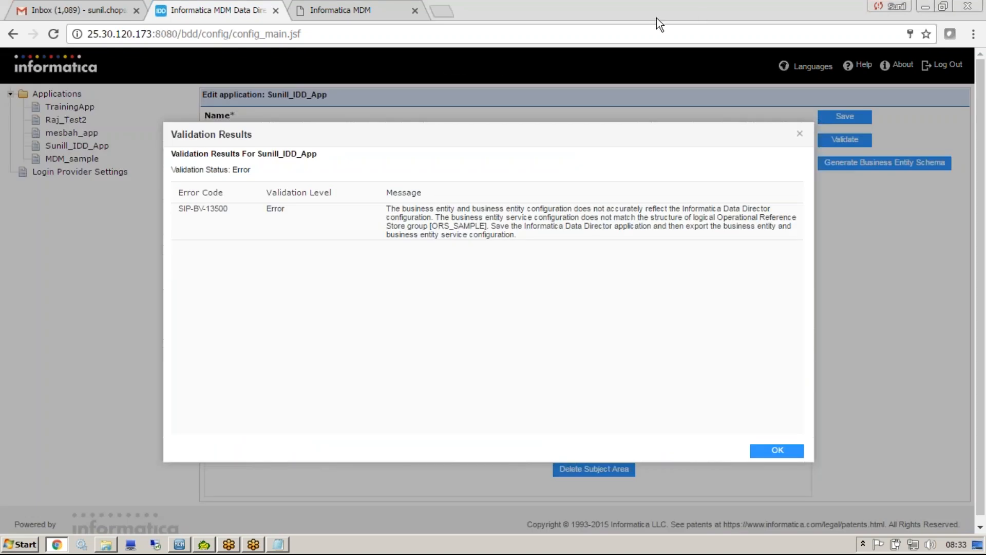
click(774, 451)
Reload the deployed Data Director page and open a new Person master data form to check its added fields.
click(368, 18)
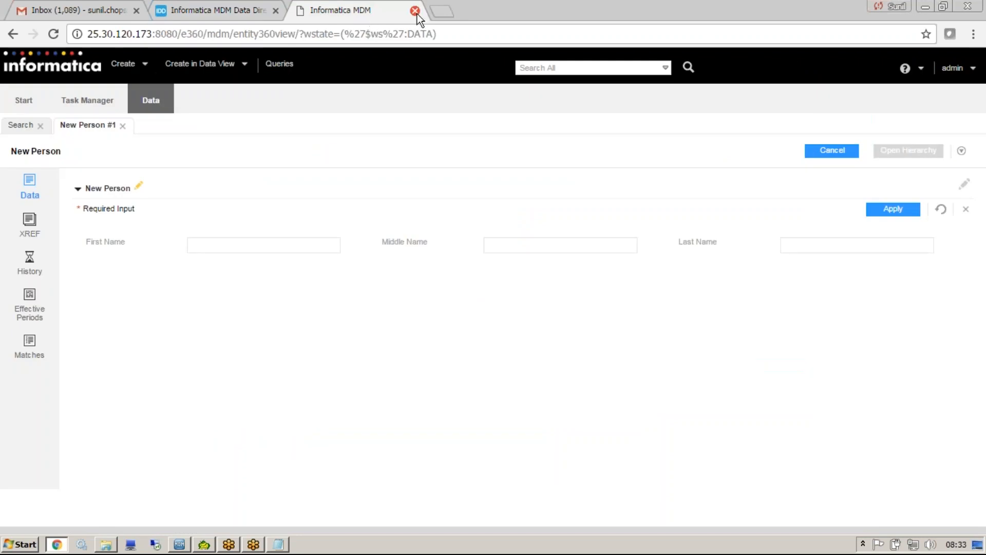
click(417, 34)
key(Return)
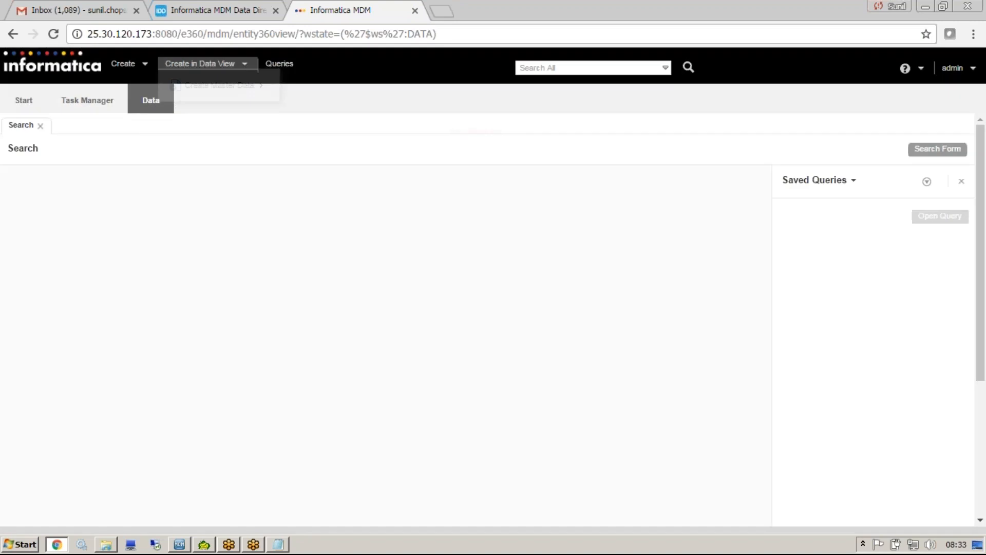
mouse_move(218, 66)
mouse_move(221, 85)
click(304, 85)
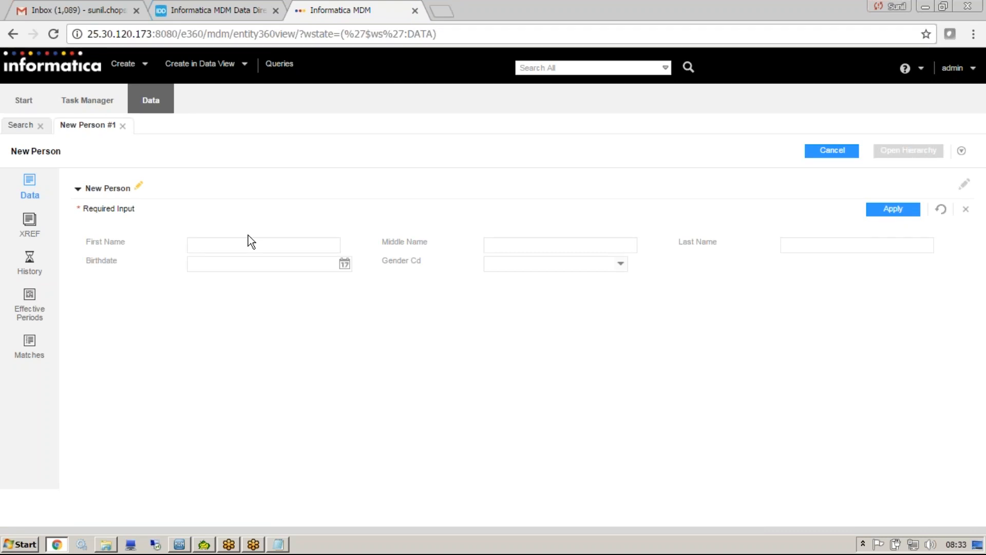
click(200, 65)
mouse_move(219, 87)
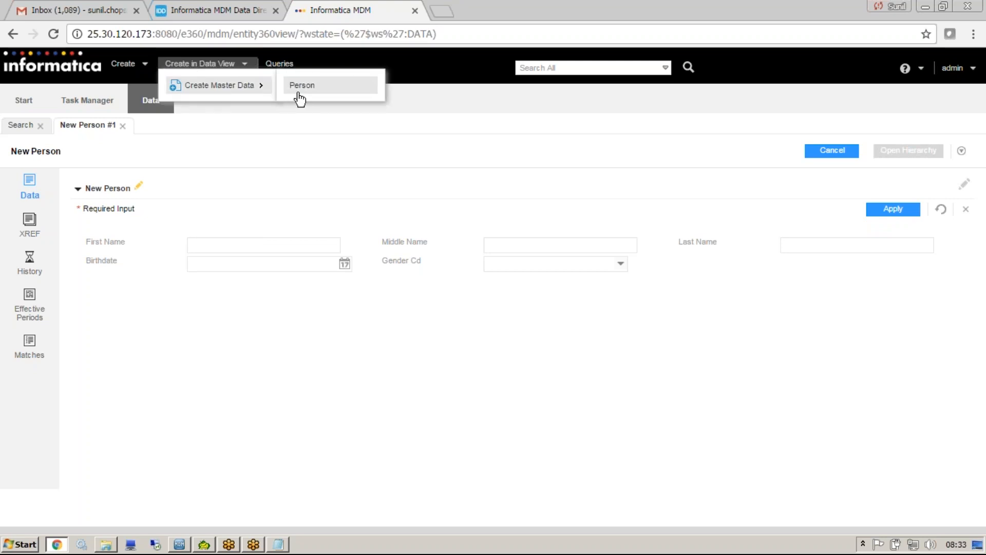
Return to the configuration application and log in again with the login name and account password.
click(232, 8)
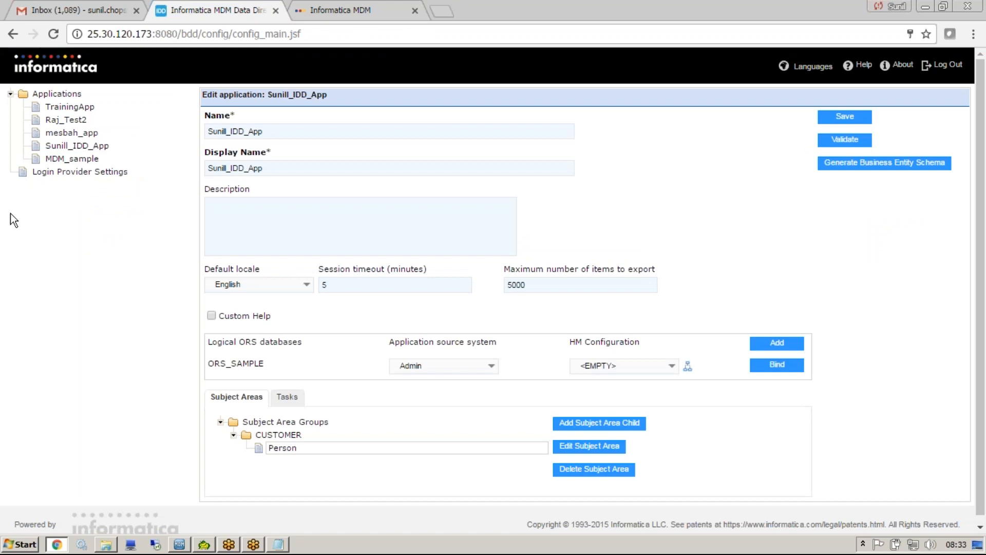
click(78, 146)
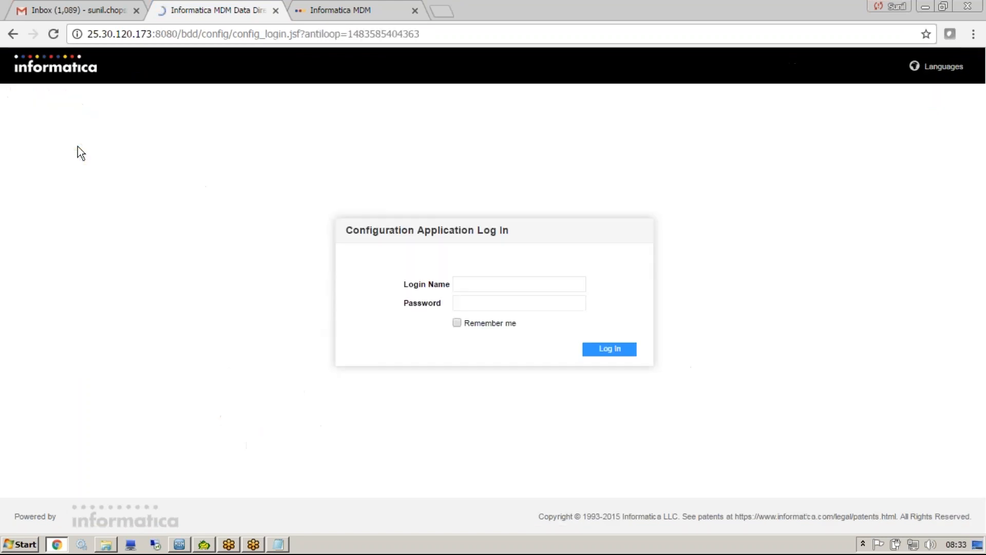
text(admin)
click(522, 303)
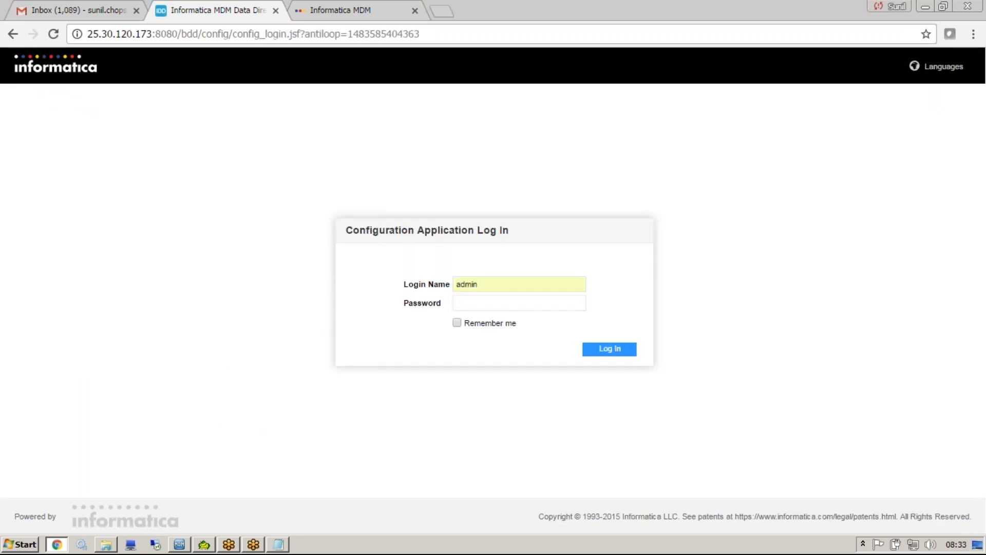
key(Tab)
text(a)
click(515, 282)
text(a)
key(BackSpace)
key(Tab)
text(admin)
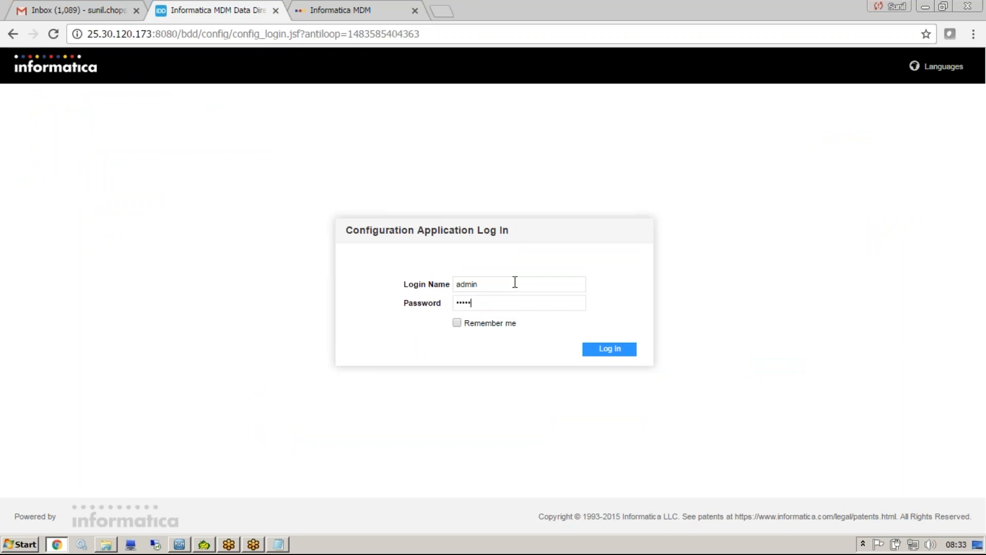
key(Return)
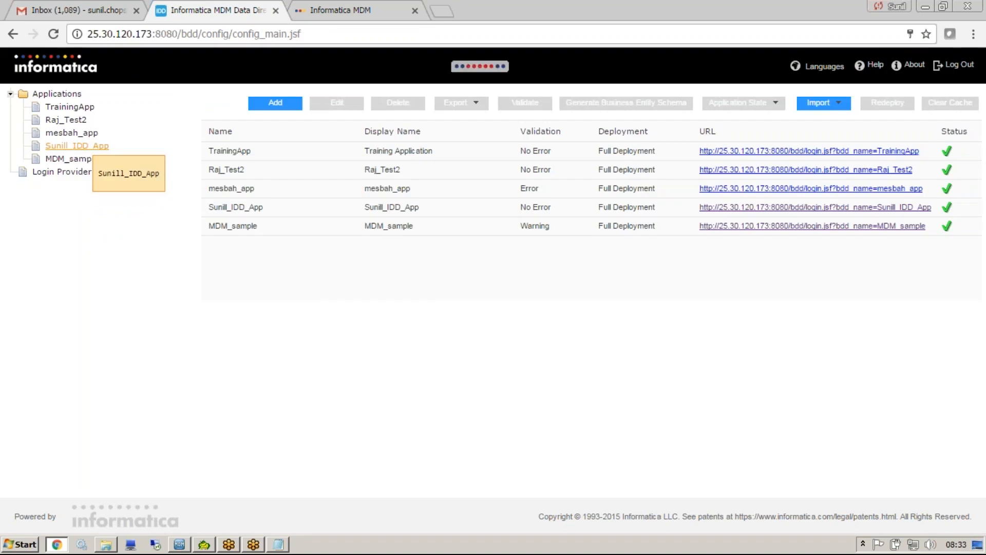
Open IDD_App and add a subject area under the CUSTOMER group with Organization as its name and display name.
click(103, 146)
click(234, 435)
click(286, 436)
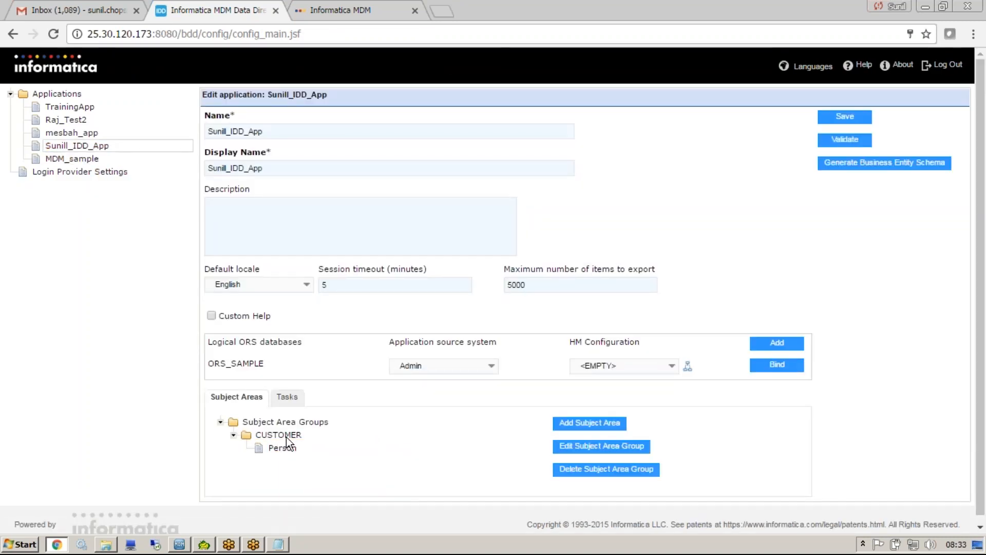
click(618, 427)
click(279, 545)
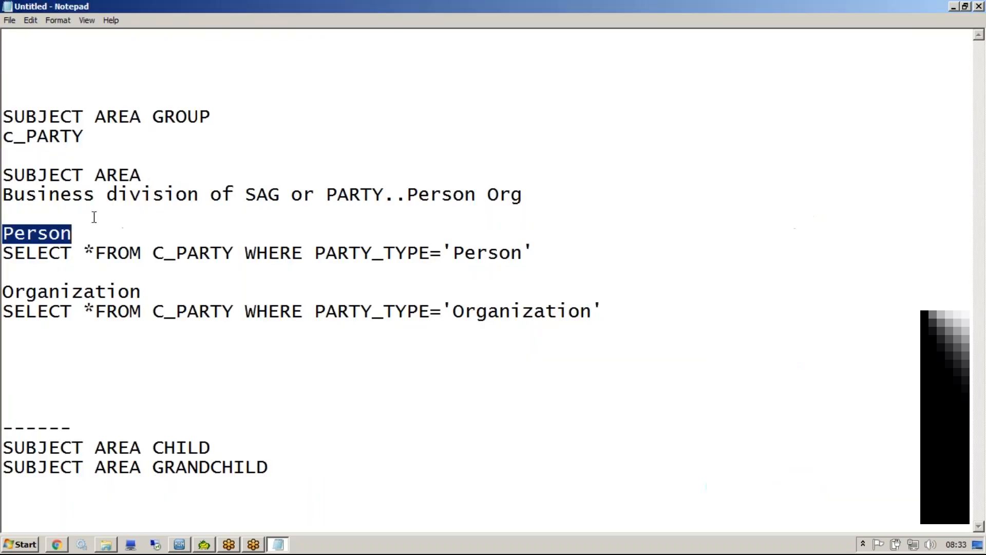
drag(137, 294, 2, 294)
key(ctrl+c)
key(alt+Tab)
key(ctrl+v)
click(528, 135)
key(ctrl+v)
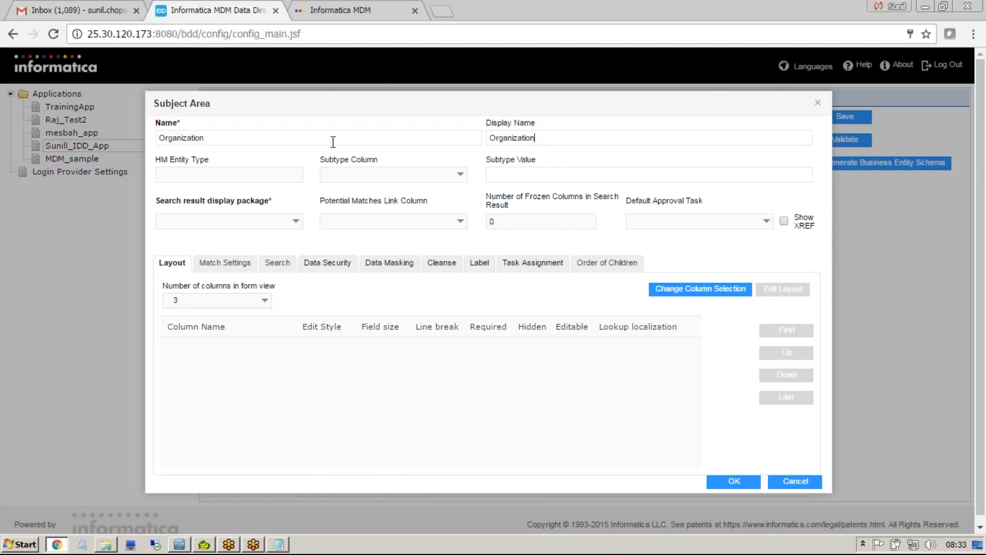
Set the subtype value to Organization, the subtype column to Party Type and the search result display package to PKG Organization.
click(549, 173)
key(ctrl+v)
drag(558, 176, 424, 164)
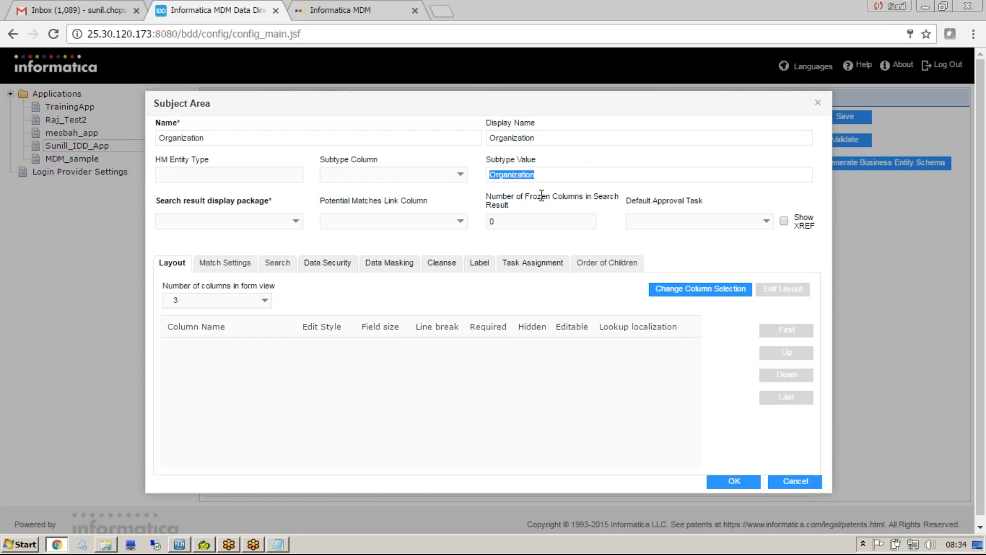
click(496, 177)
click(461, 174)
scroll(437, 285, down, 5)
click(424, 322)
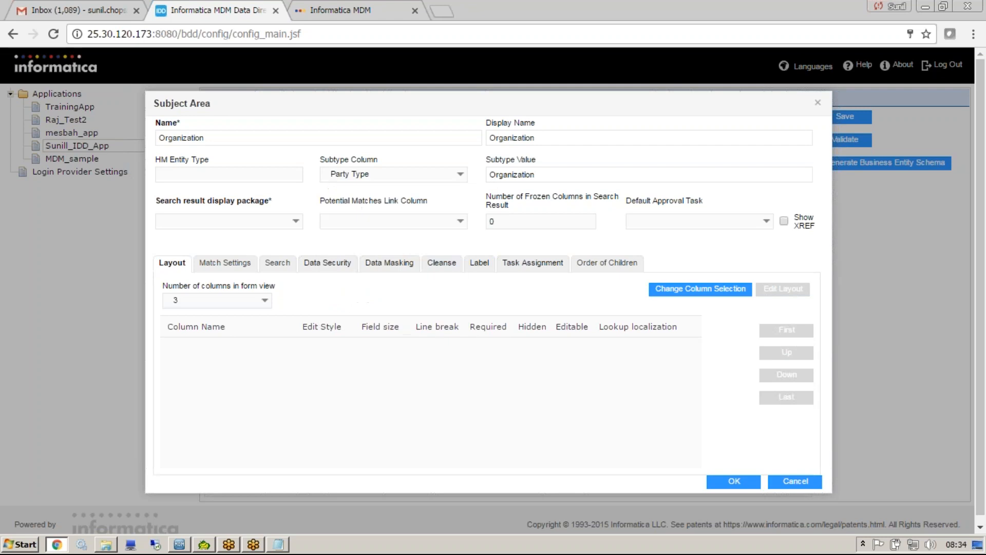
key(ctrl+v)
click(295, 223)
click(275, 235)
Add the Organization Name and DUNS Number columns to the Organization layout and confirm the subject area.
click(732, 287)
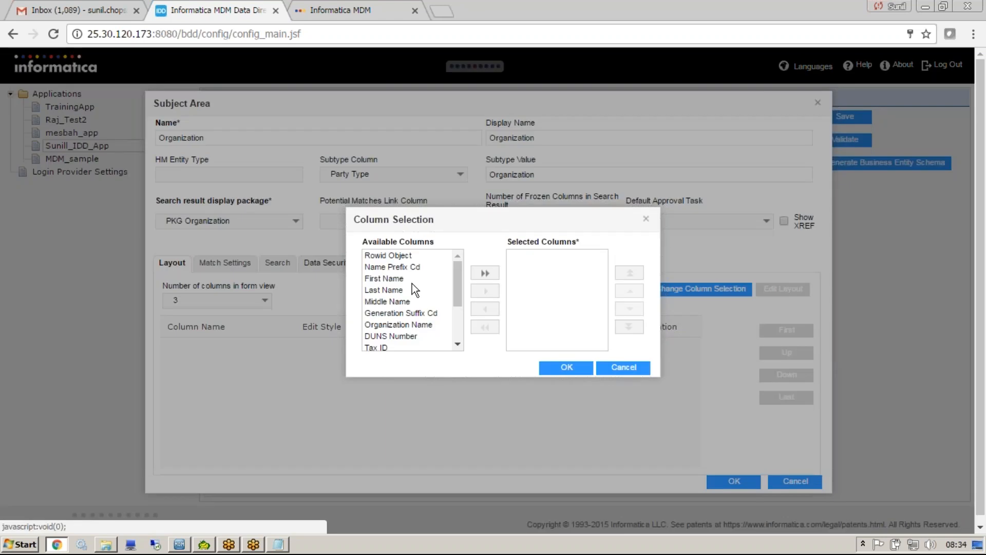
click(403, 327)
click(484, 291)
click(485, 291)
click(566, 368)
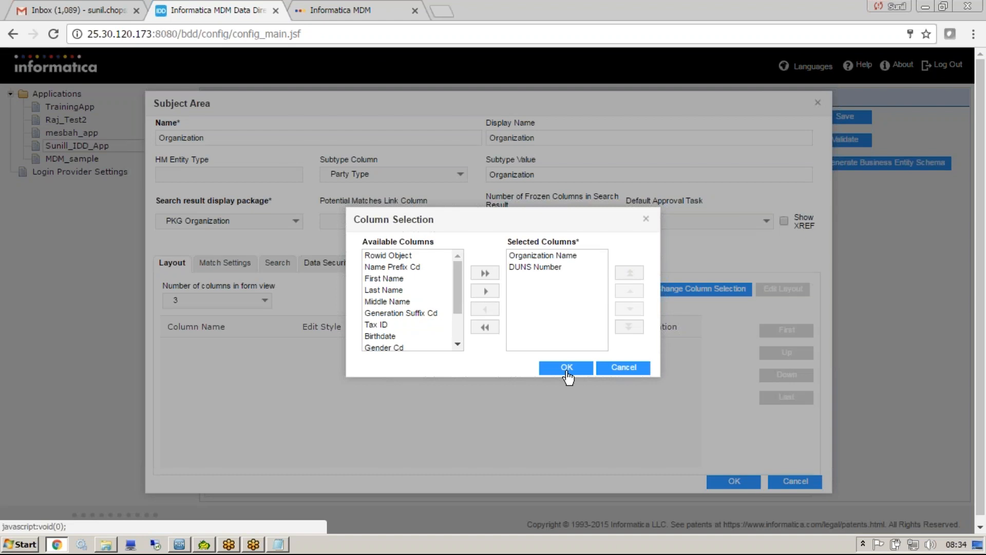
click(733, 482)
Save and validate the application with its Organization subject area, and dismiss the validation results.
click(845, 116)
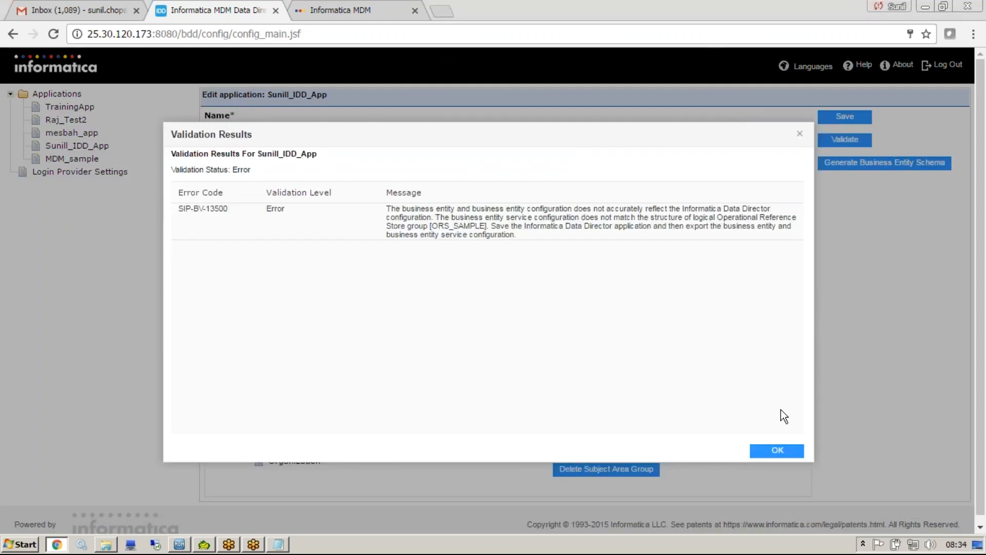
click(778, 450)
click(6, 3)
Reload the Data Director page and open a new Organization master data form under CUSTOMER to examine its fields.
click(309, 6)
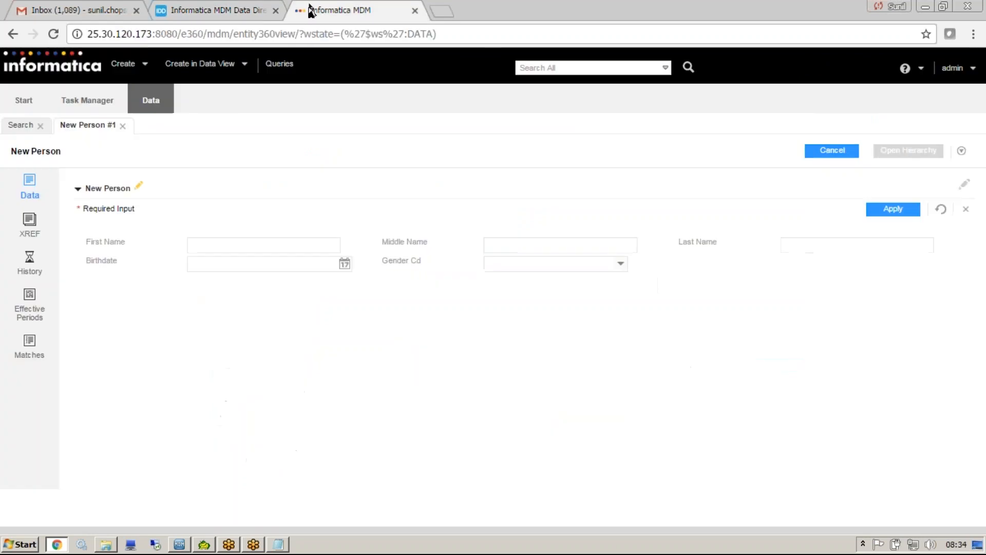
click(297, 31)
key(Return)
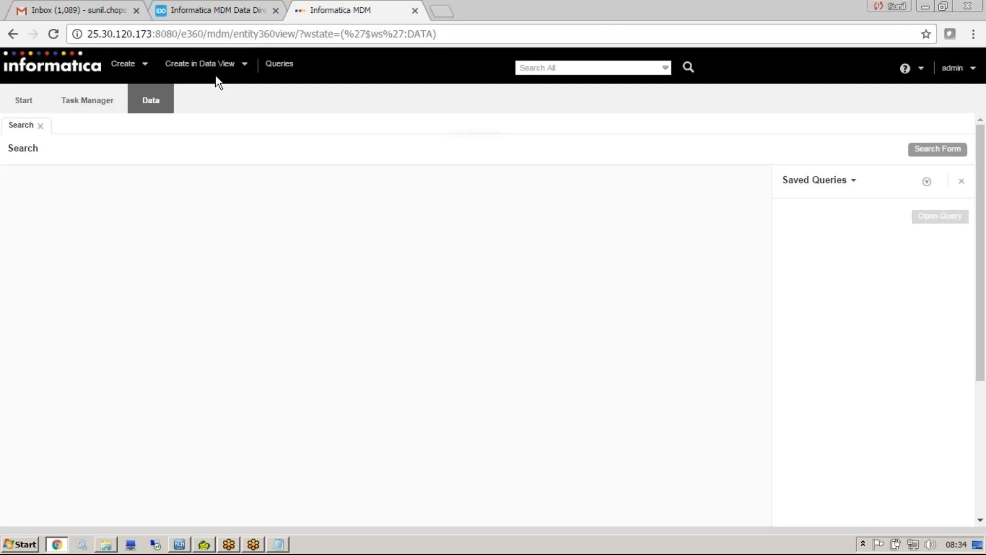
click(215, 72)
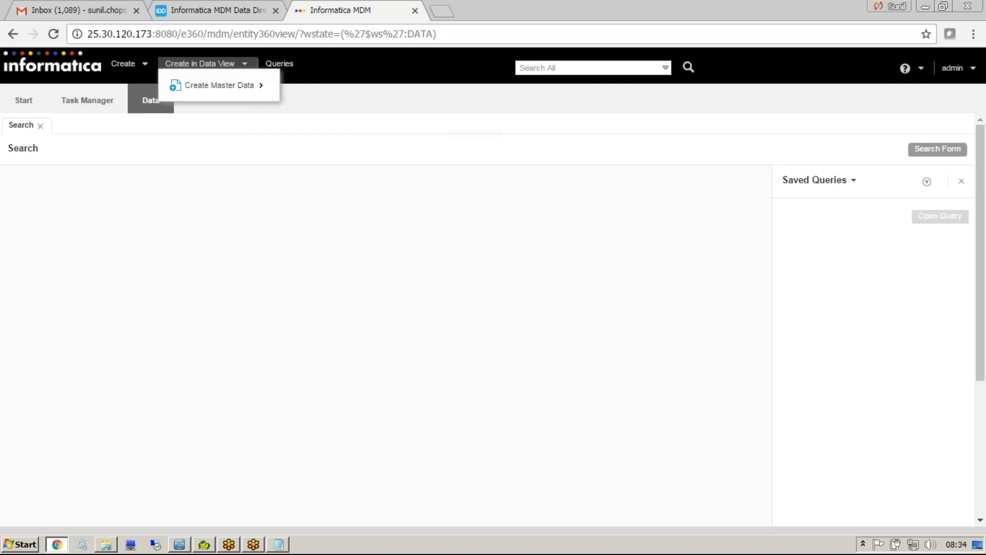
mouse_move(221, 85)
mouse_move(298, 87)
mouse_move(334, 88)
click(423, 99)
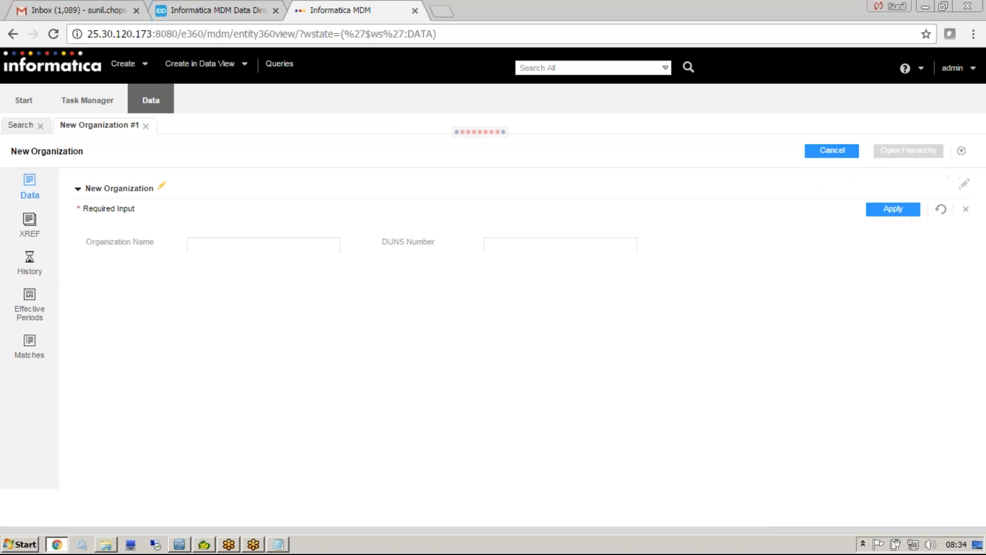
click(272, 249)
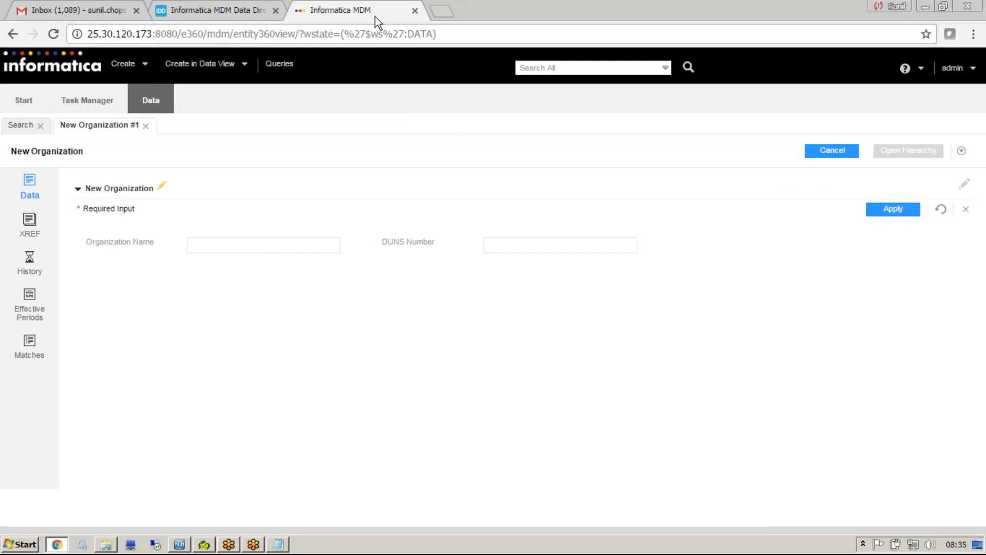
Open a new Person master data form under CUSTOMER alongside the Organization form.
mouse_move(229, 72)
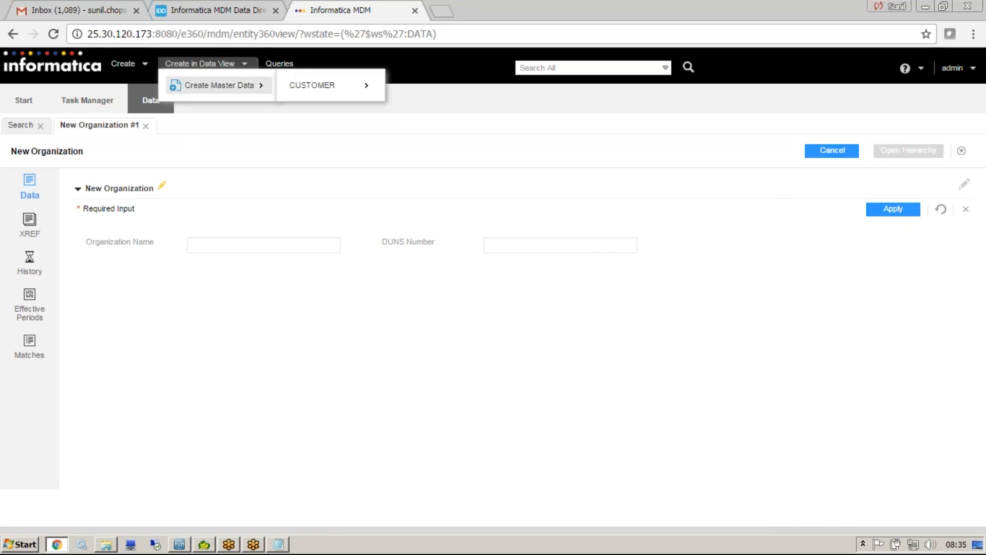
mouse_move(337, 88)
click(452, 84)
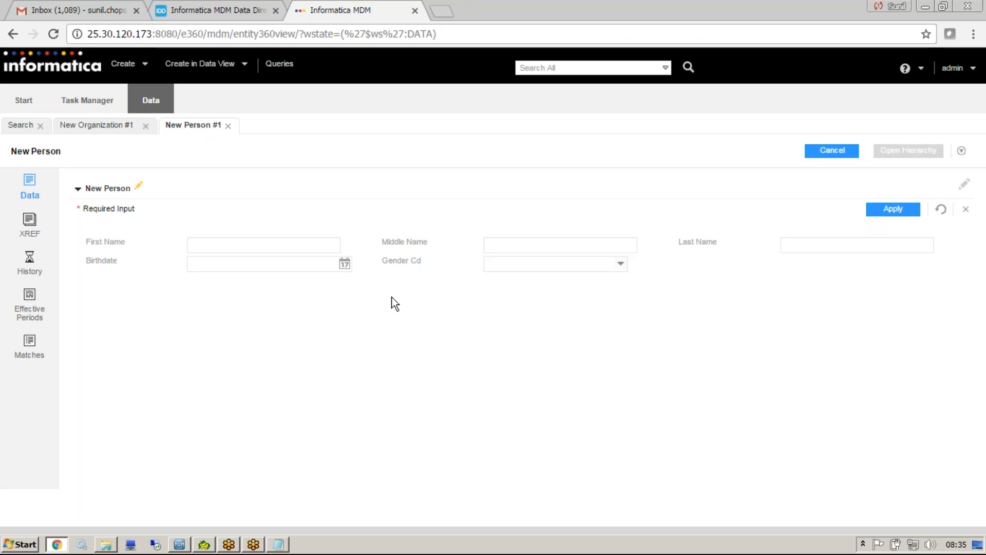
In the Notepad notes, remove the dashed separator above SUBJECT AREA CHILD and insert blank lines before SUBJECT AREA GRANDCHILD.
key(alt+Tab)
click(100, 424)
key(shift+Home)
key(BackSpace)
key(BackSpace)
key(BackSpace)
key(BackSpace)
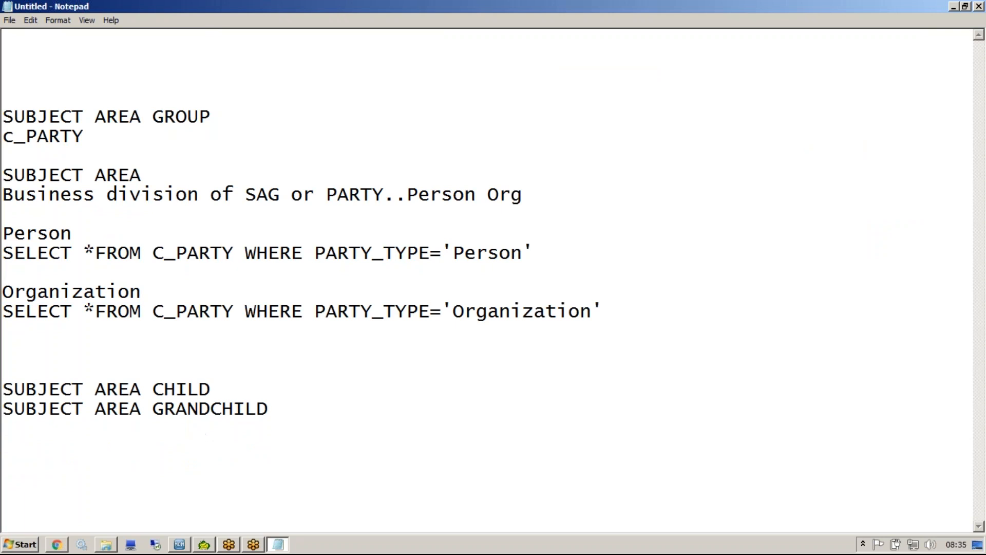
key(Return)
key(Return)
key(Return)
key(Return)
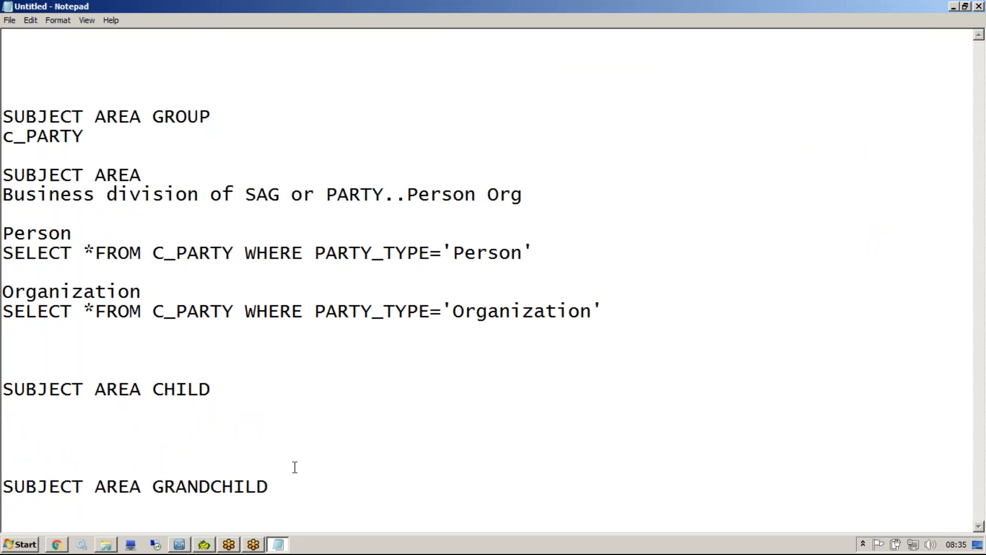
Switch to the New Person form in the browser and mark three areas below its fields with freehand boxes.
click(68, 546)
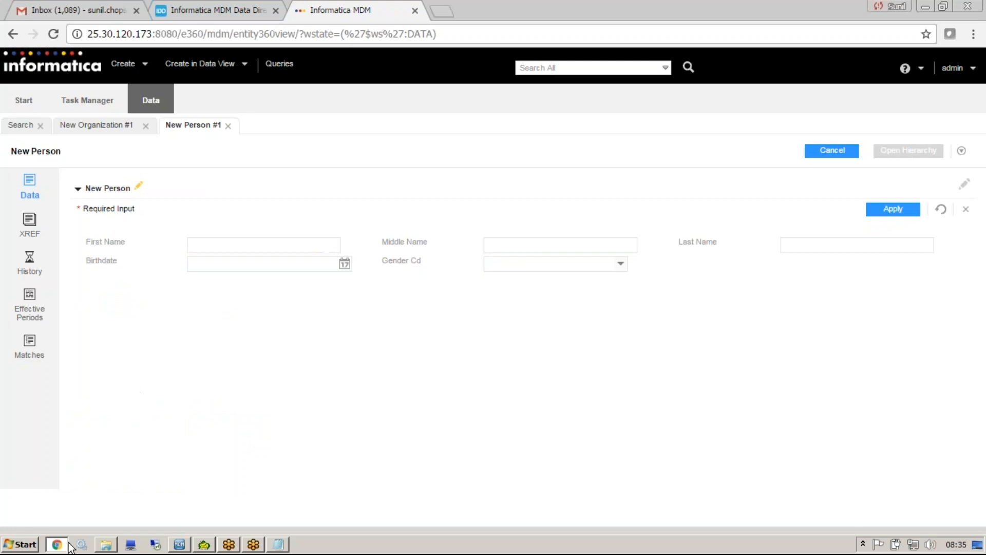
click(278, 244)
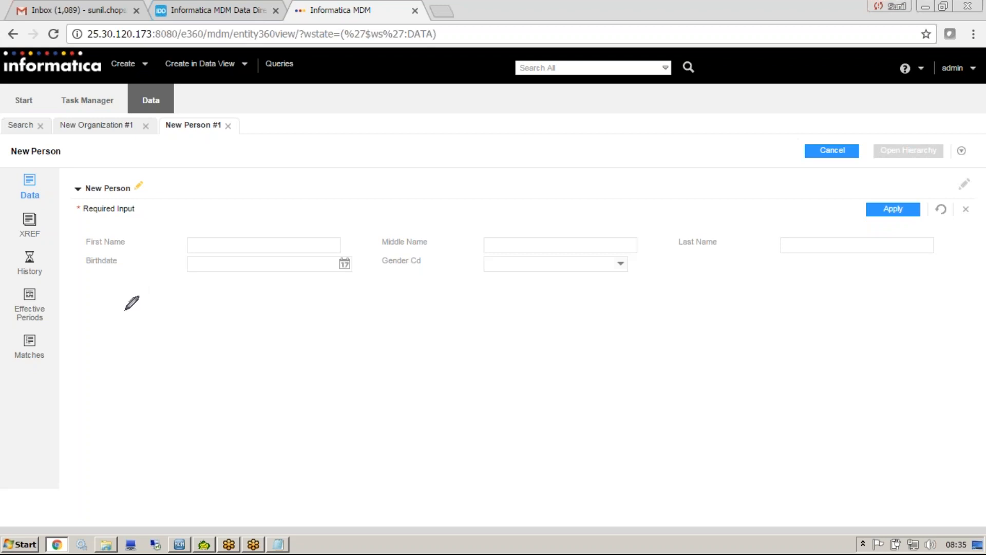
mouse_move(157, 315)
mouse_down()
mouse_move(86, 316)
mouse_move(177, 343)
mouse_move(157, 314)
mouse_up()
mouse_move(92, 389)
mouse_down()
mouse_move(168, 423)
mouse_move(153, 381)
mouse_move(91, 387)
mouse_up()
mouse_move(99, 454)
mouse_down()
mouse_move(96, 466)
mouse_move(196, 486)
mouse_move(181, 432)
mouse_move(78, 456)
mouse_up()
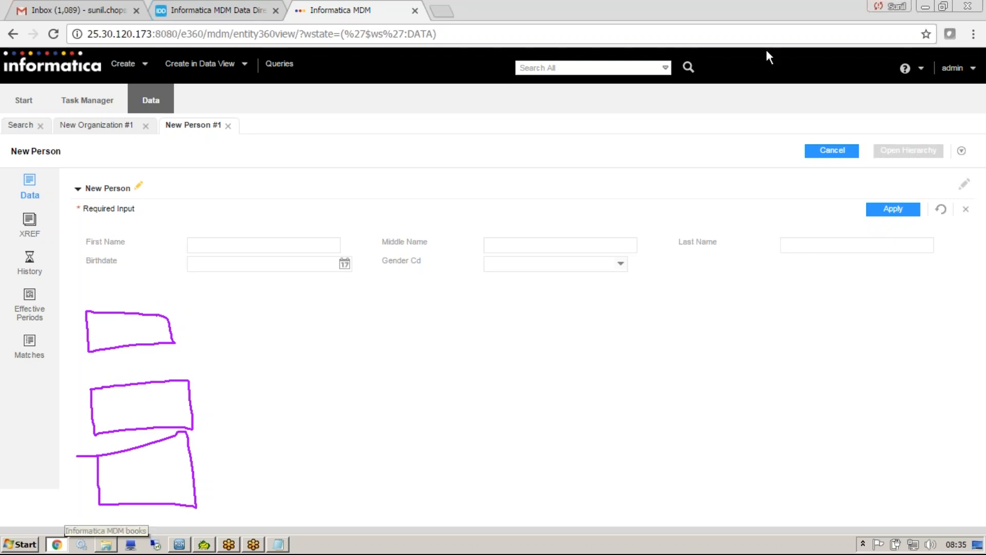
Highlight the SUBJECT AREA CHILD heading in the Notepad notes and return to the New Person form.
key(alt+Tab)
drag(211, 401, 7, 403)
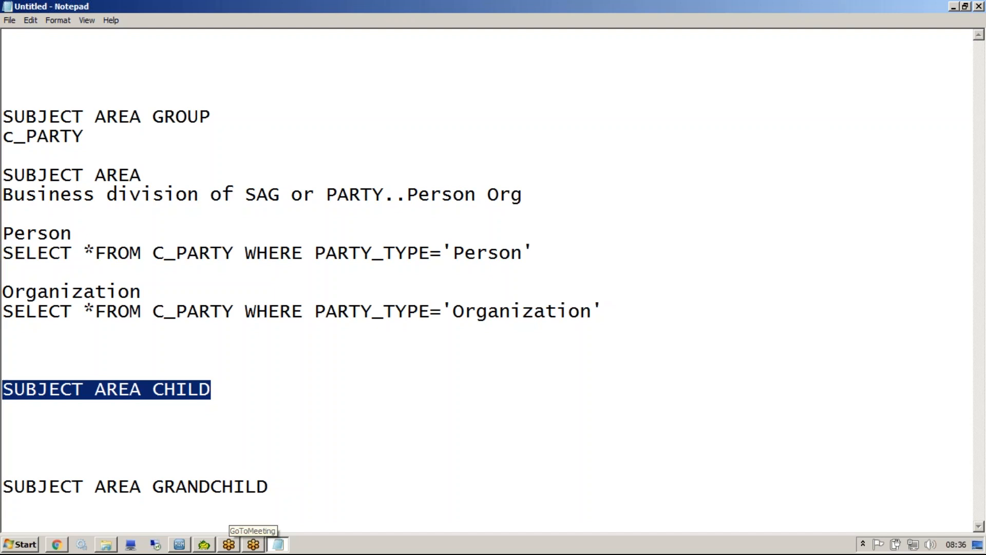
key(alt+Tab)
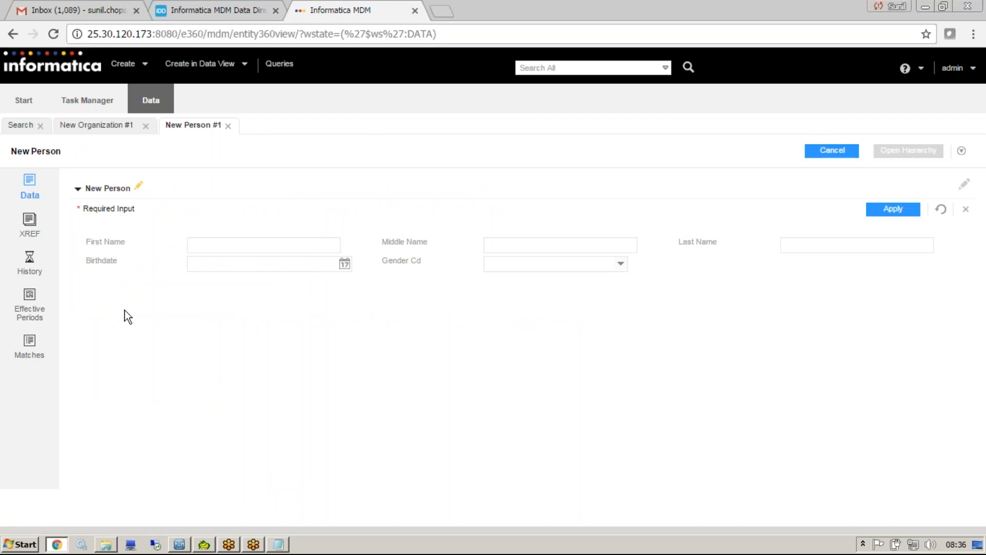
Switch to the Informatica MDM Data Director configuration page and log back in with the administrator login name and password.
click(177, 8)
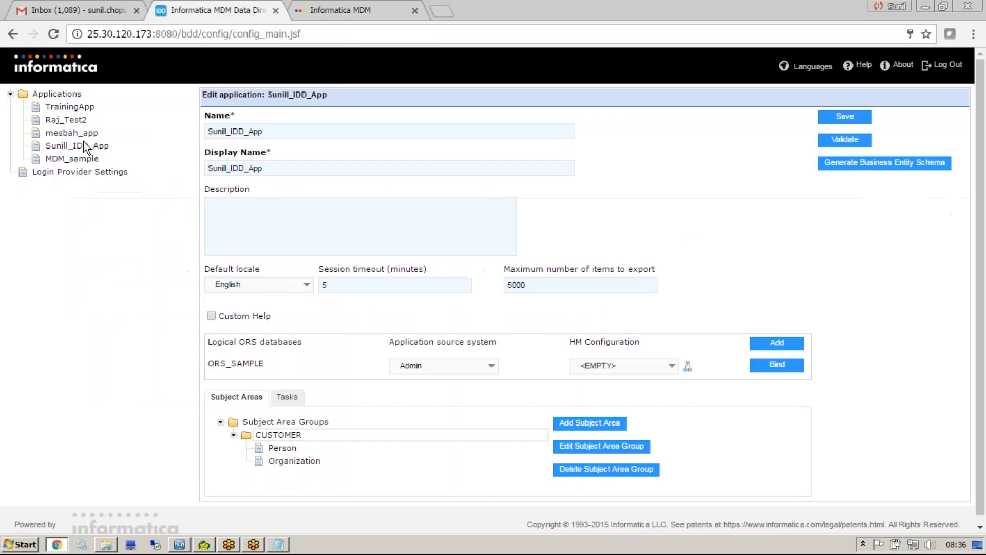
click(94, 144)
text(admin)
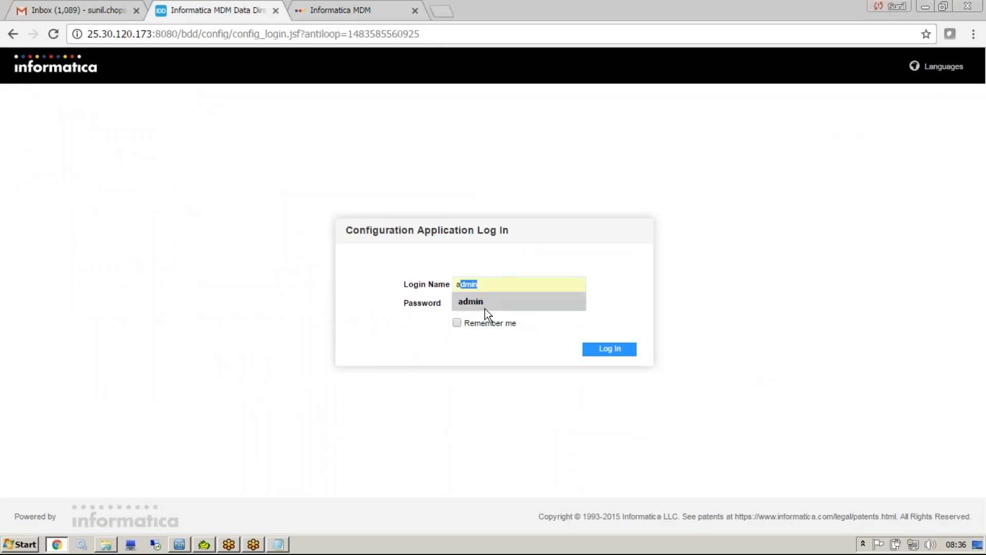
click(485, 305)
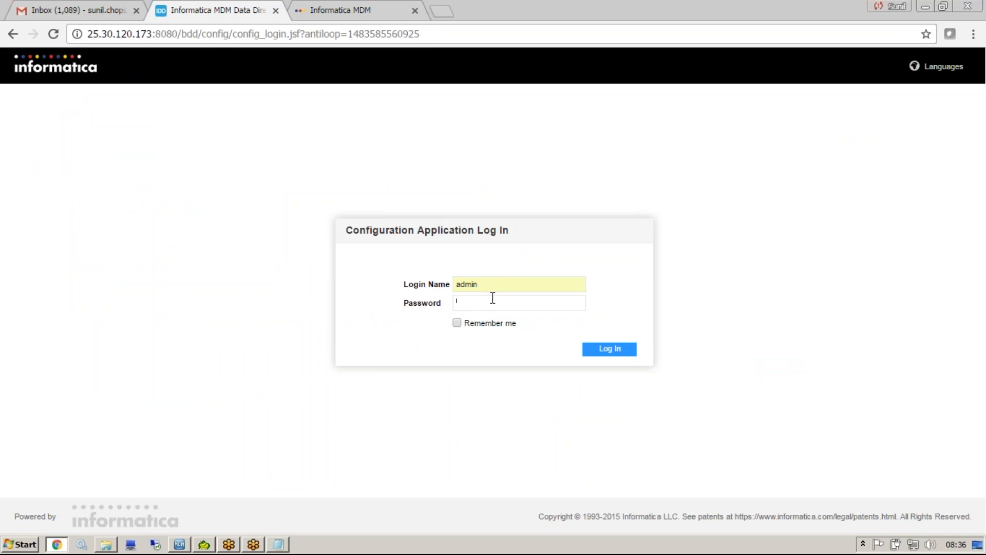
key(ctrl+a)
key(Tab)
text(admin)
key(Return)
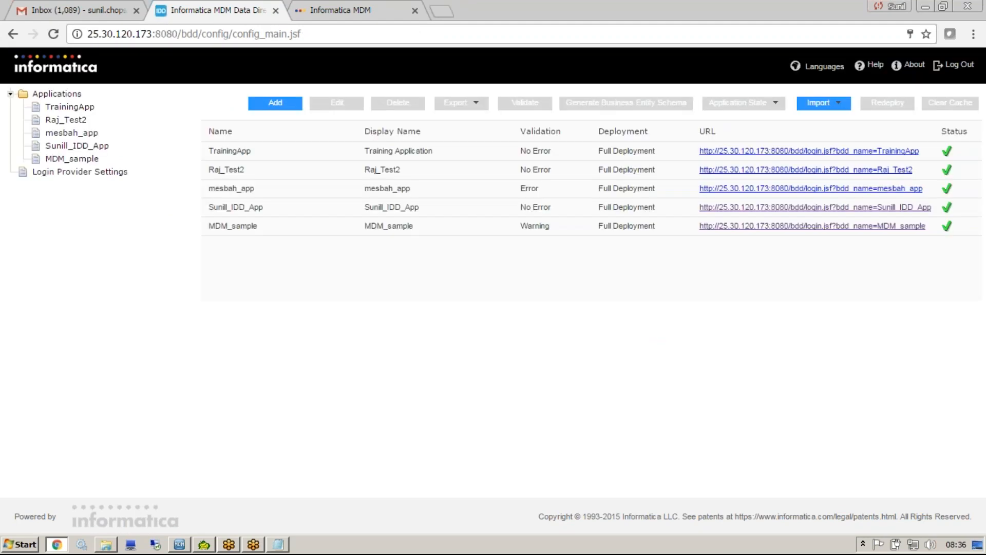
Open Sunill_IDD_App for editing, review the Person subject area's settings under CUSTOMER and close them without changes.
click(73, 151)
click(234, 435)
click(279, 448)
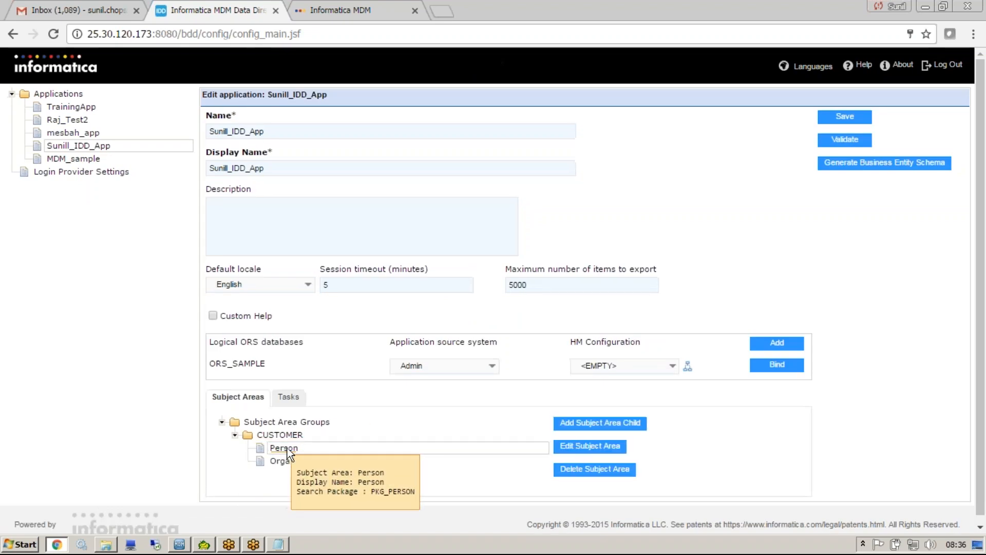
click(602, 450)
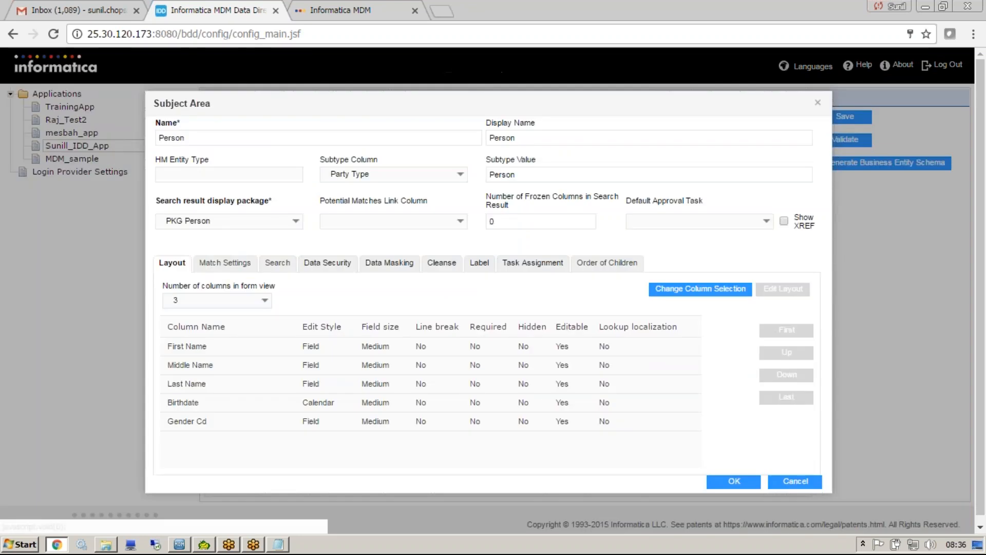
click(794, 481)
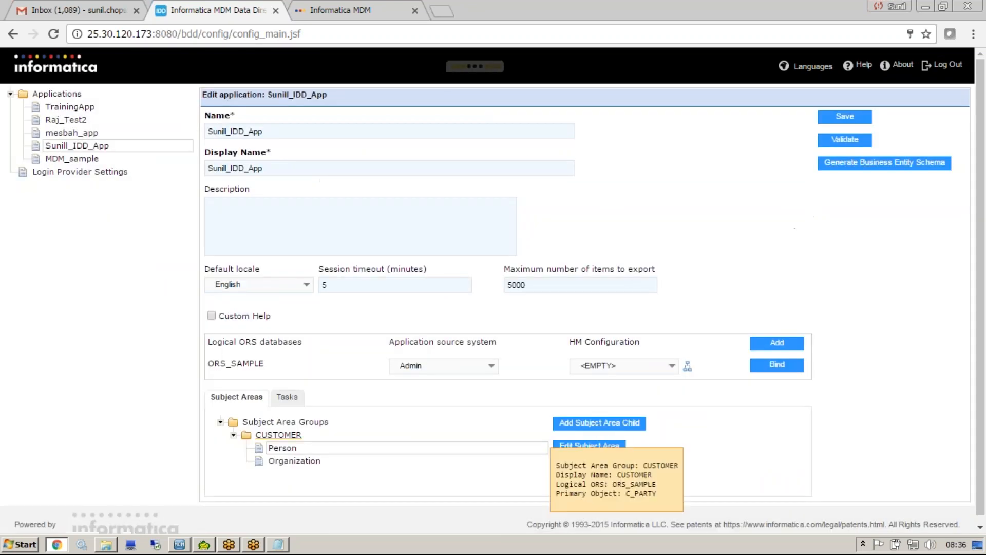
Add a subject area child to Person with name and display name ADDR, and open its child type choices.
click(646, 433)
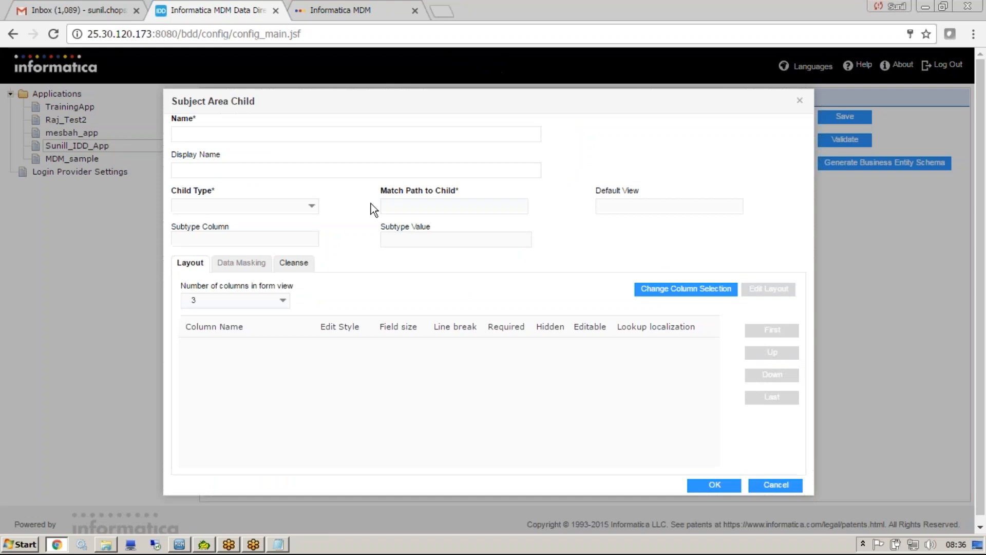
click(302, 134)
text(ADDR)
click(305, 170)
text(ADDR)
click(311, 208)
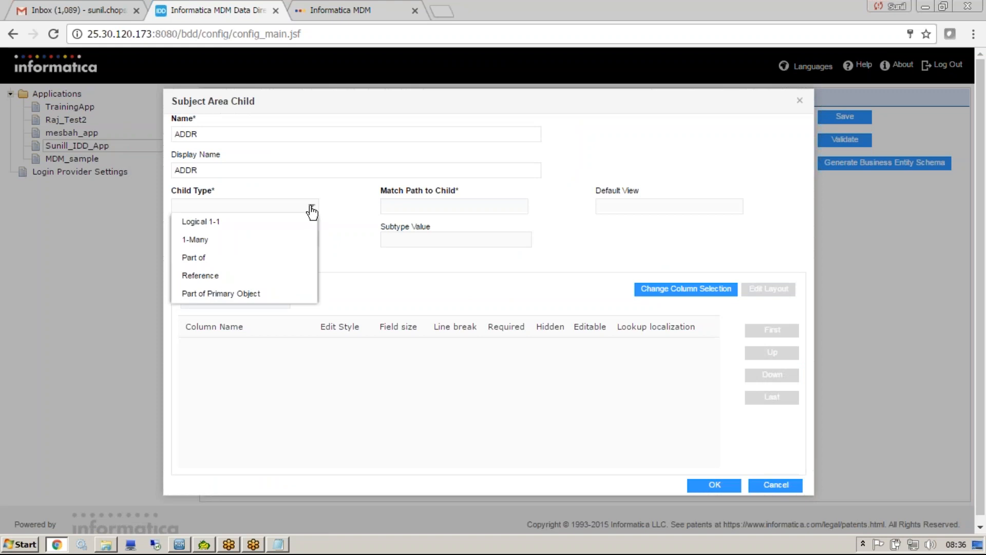
Examine how Address relates to Party Address Rel in the MDM Hub Console's Schema Viewer, and return to the subject area child form.
click(177, 546)
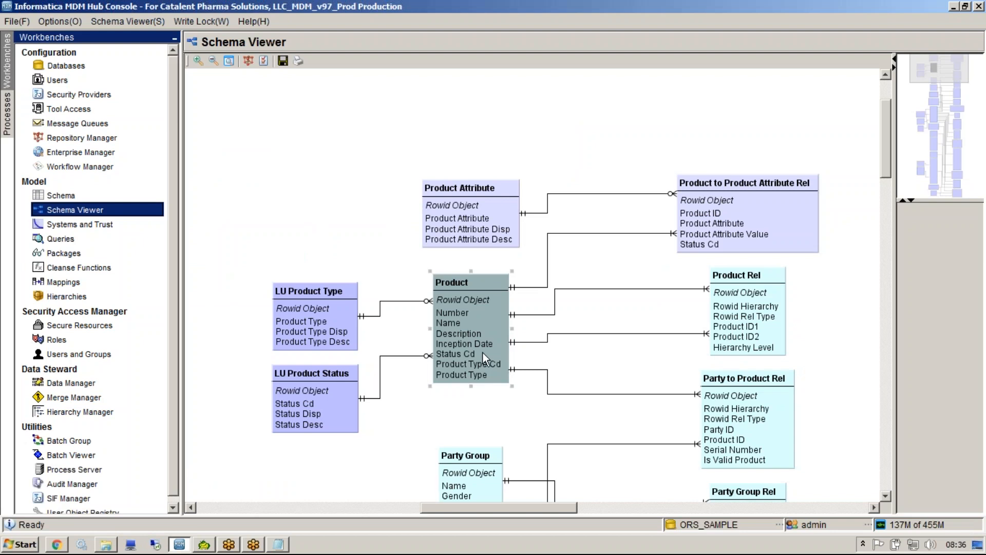
drag(887, 154, 879, 307)
click(482, 174)
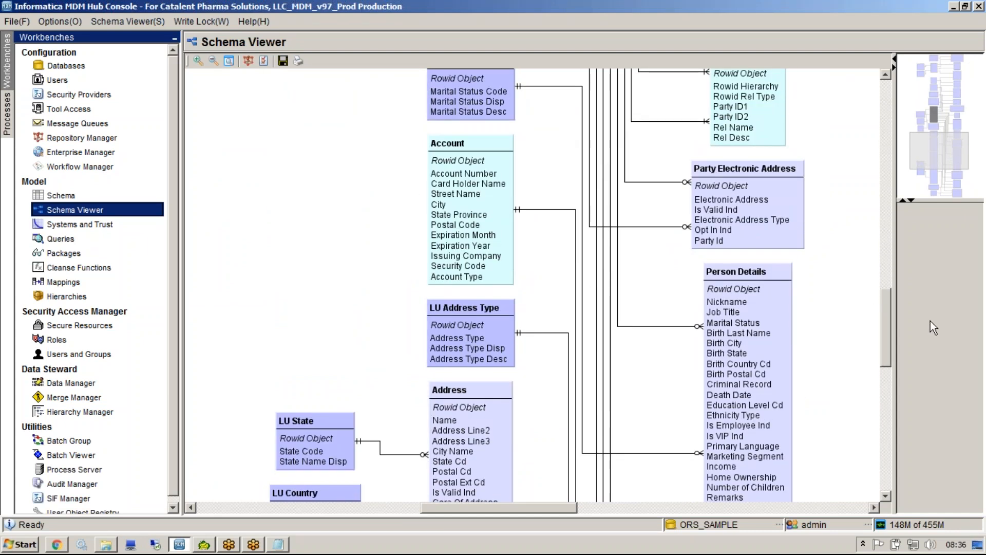
drag(887, 304, 884, 365)
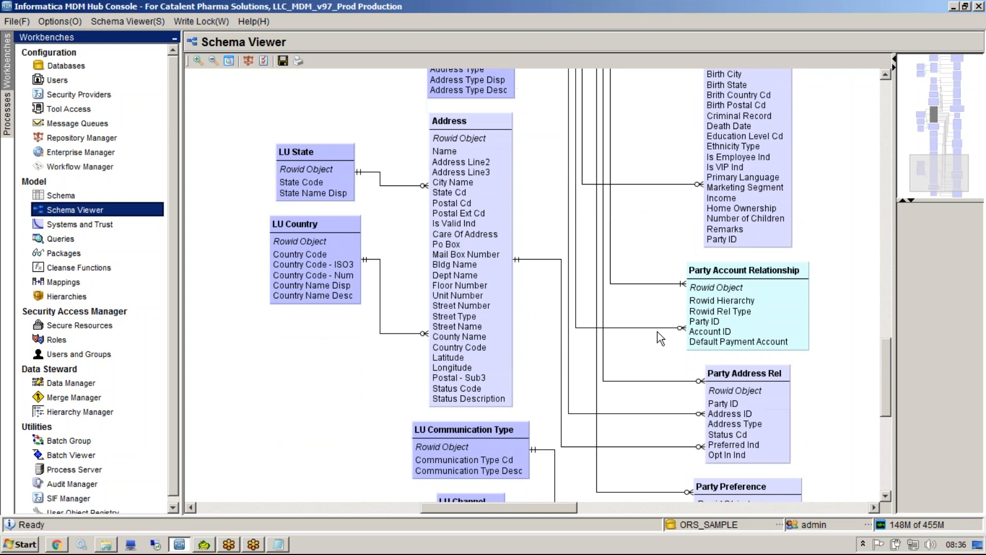
click(561, 309)
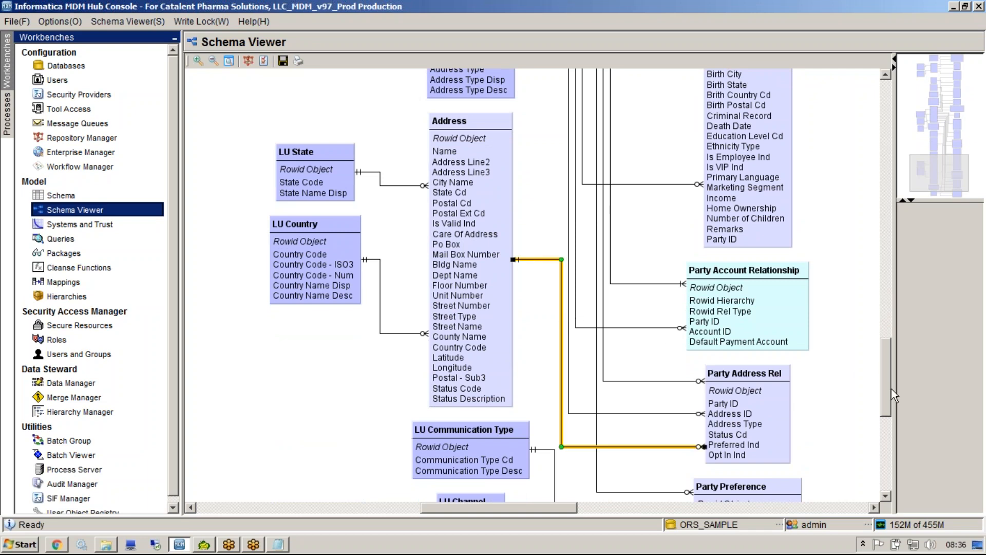
click(736, 389)
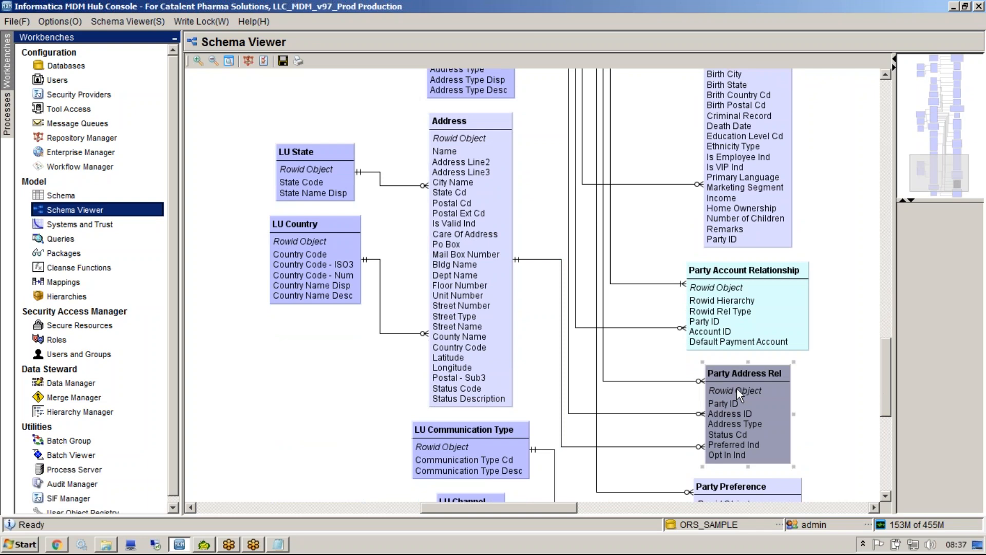
key(alt+Tab)
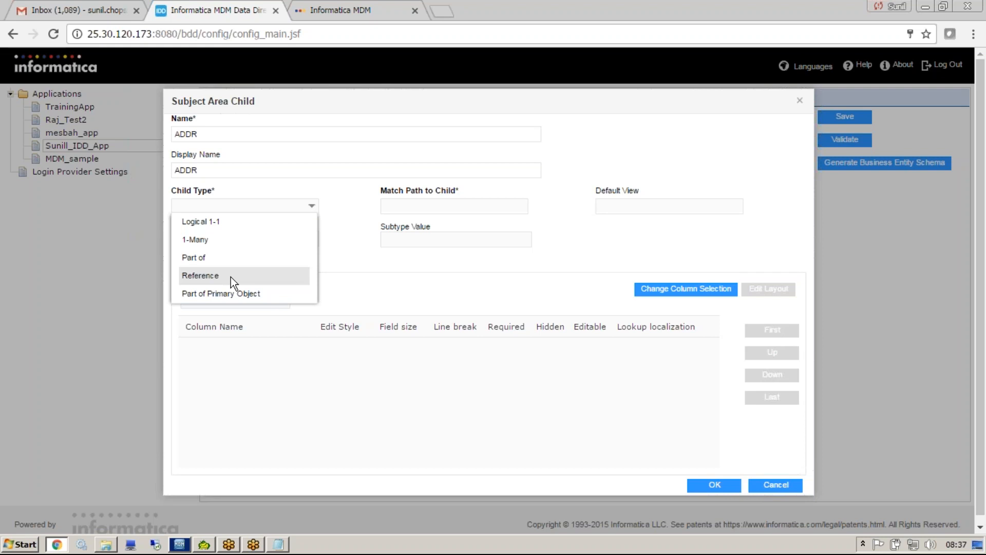
Set the ADDR child's type to Part of and its match path to Address, and open its column selection.
click(216, 259)
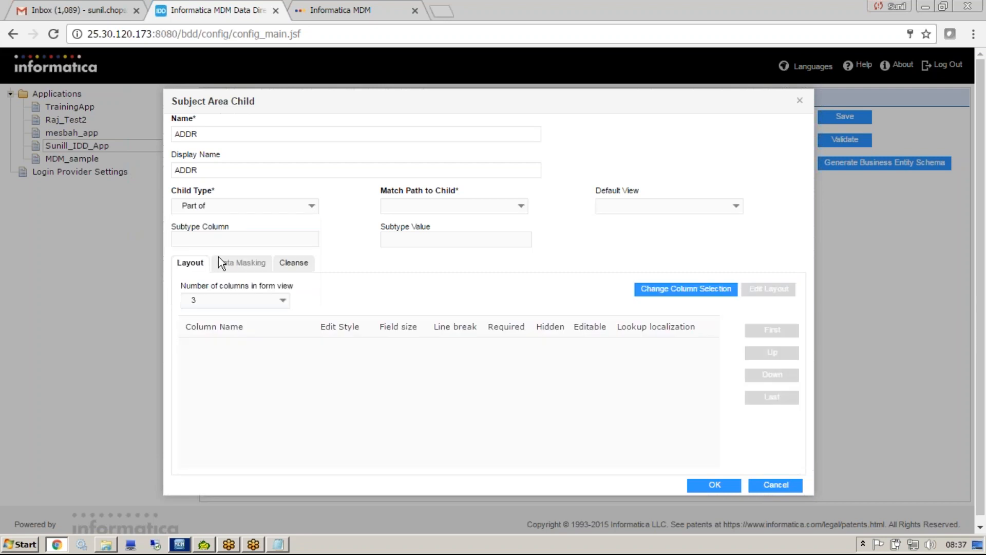
click(529, 209)
click(489, 220)
click(440, 236)
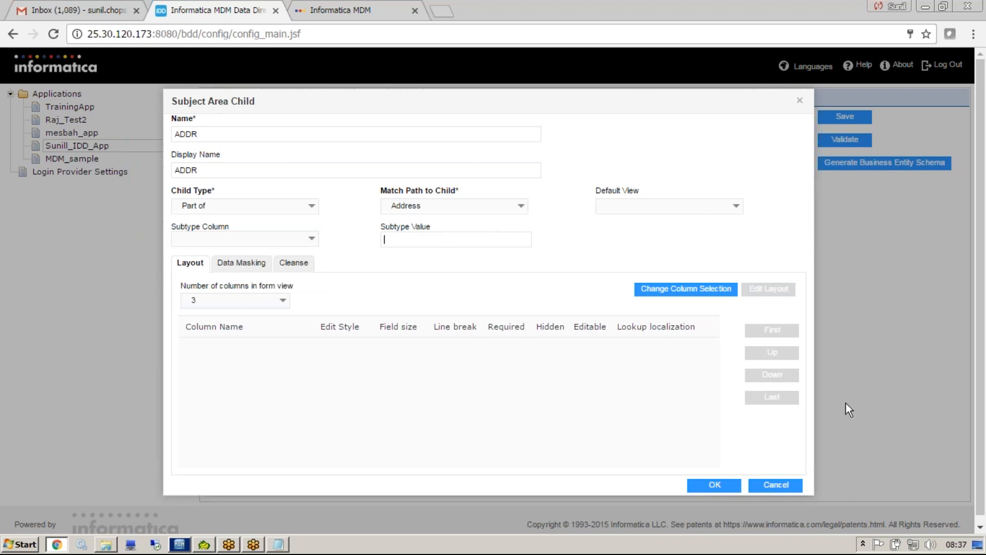
click(685, 289)
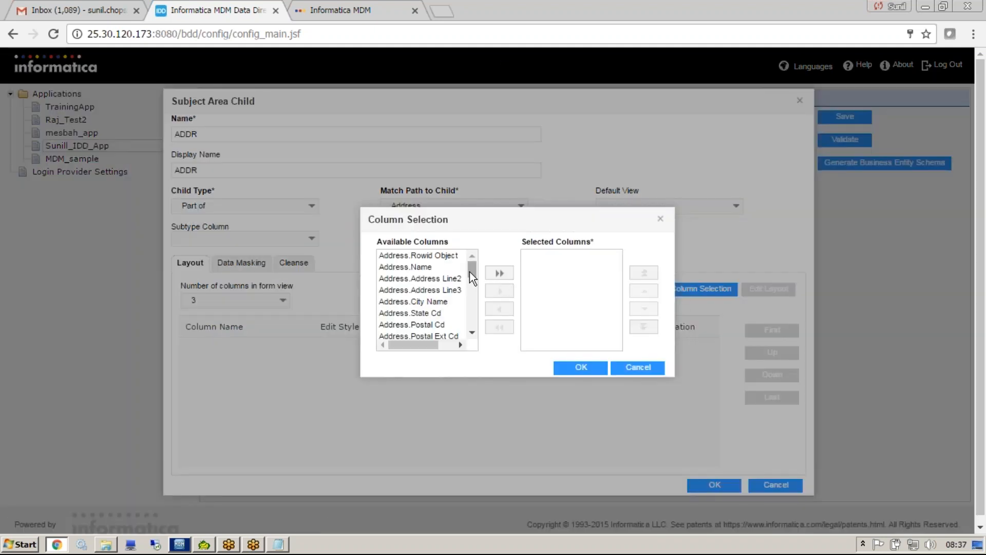
double_click(436, 278)
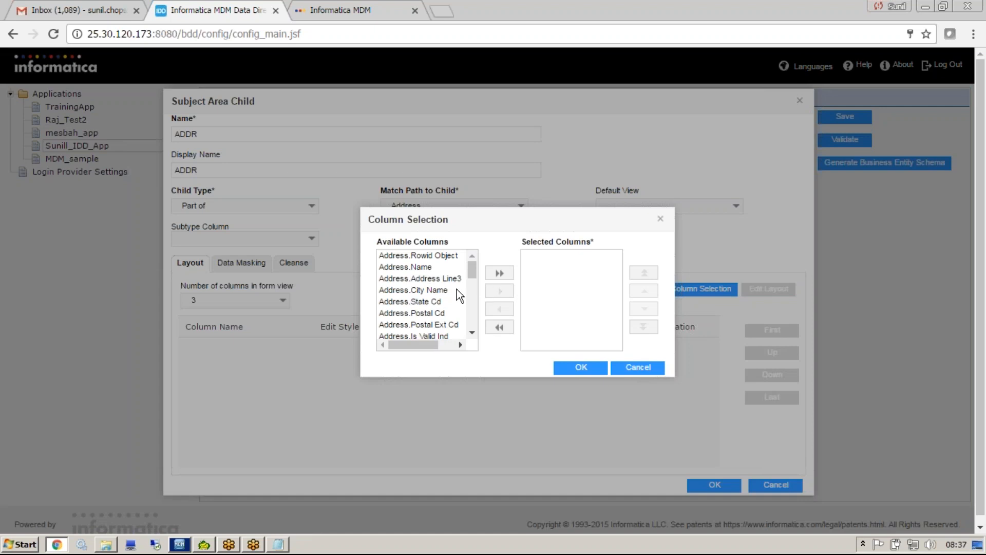
click(446, 280)
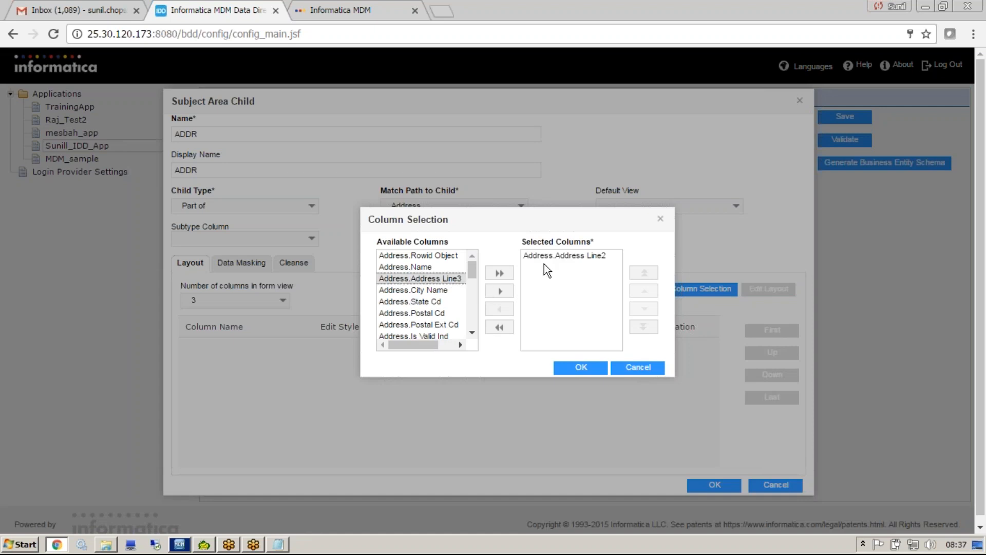
click(500, 307)
Select the columns Address.Name, Address.Address Line3 and Address.Address Line2 for the ADDR child's layout, and accept the child.
click(442, 268)
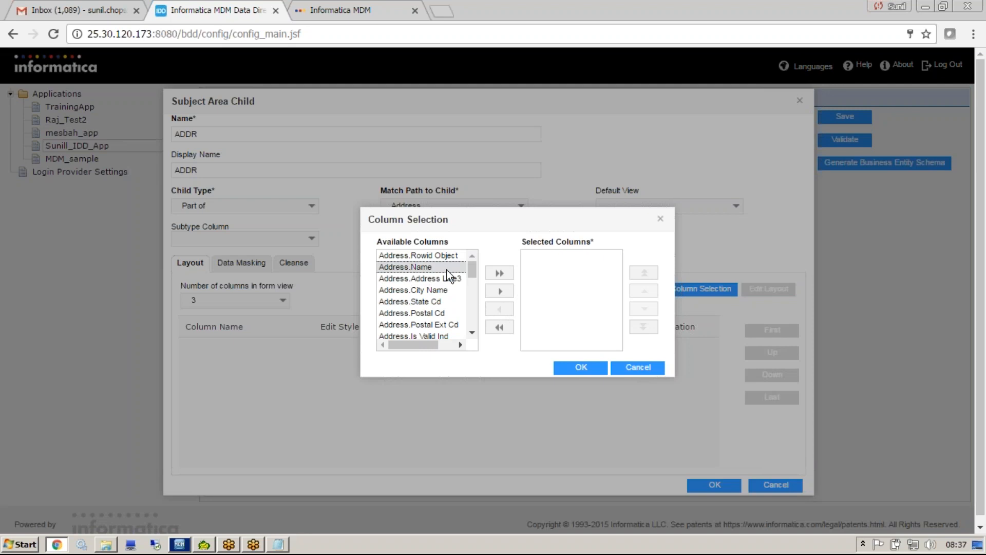
click(494, 289)
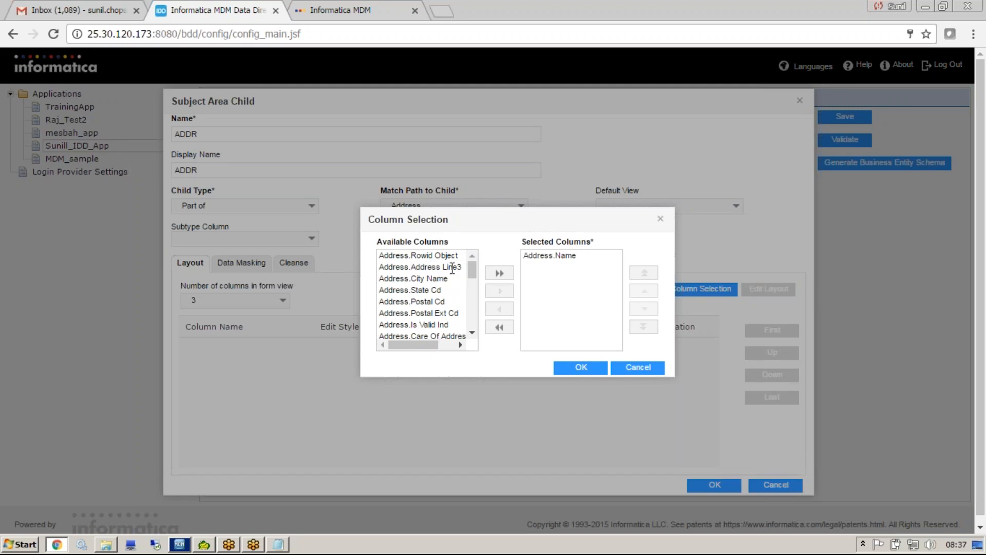
click(452, 266)
click(491, 290)
drag(474, 273, 473, 331)
click(431, 333)
click(499, 291)
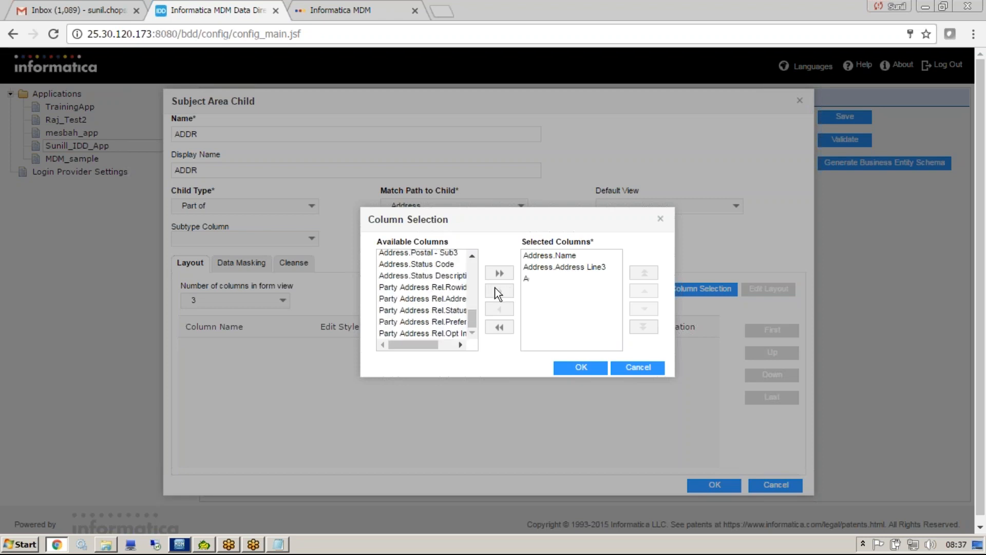
click(585, 368)
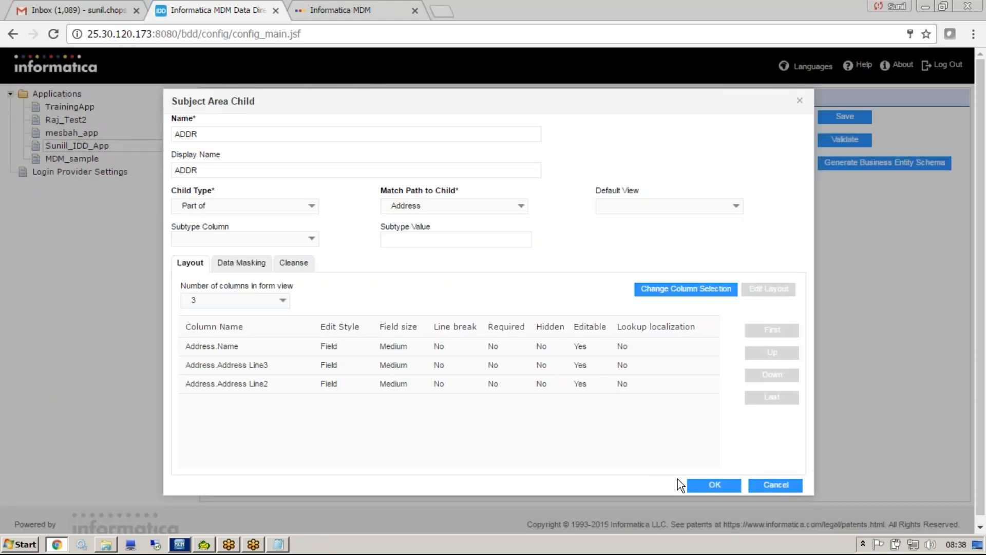
click(712, 485)
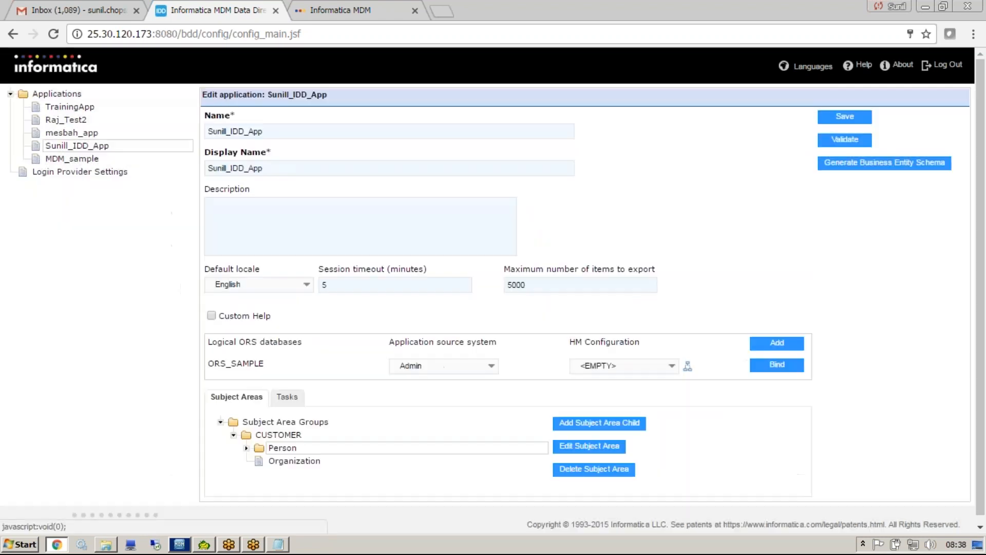
Save and validate the application, and close the validation results.
click(846, 119)
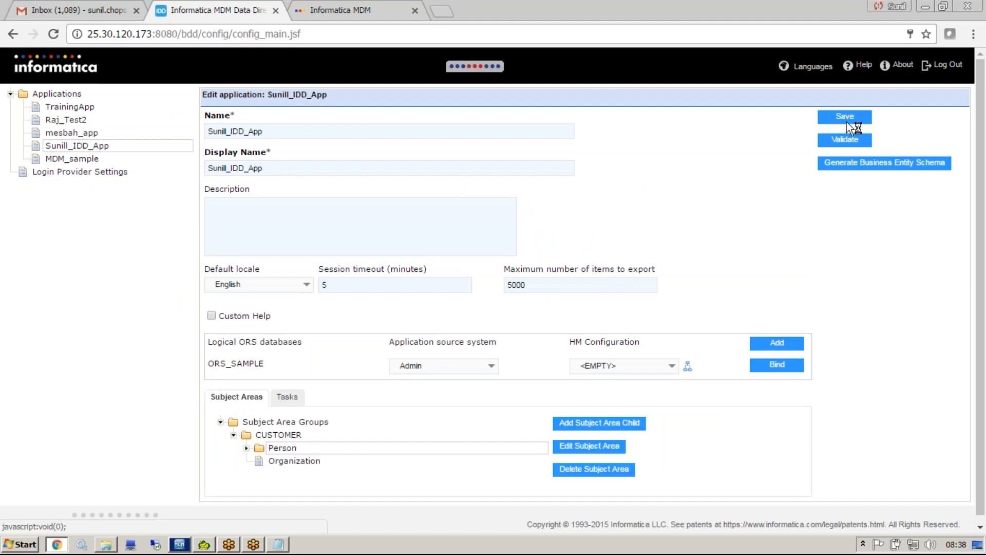
click(851, 140)
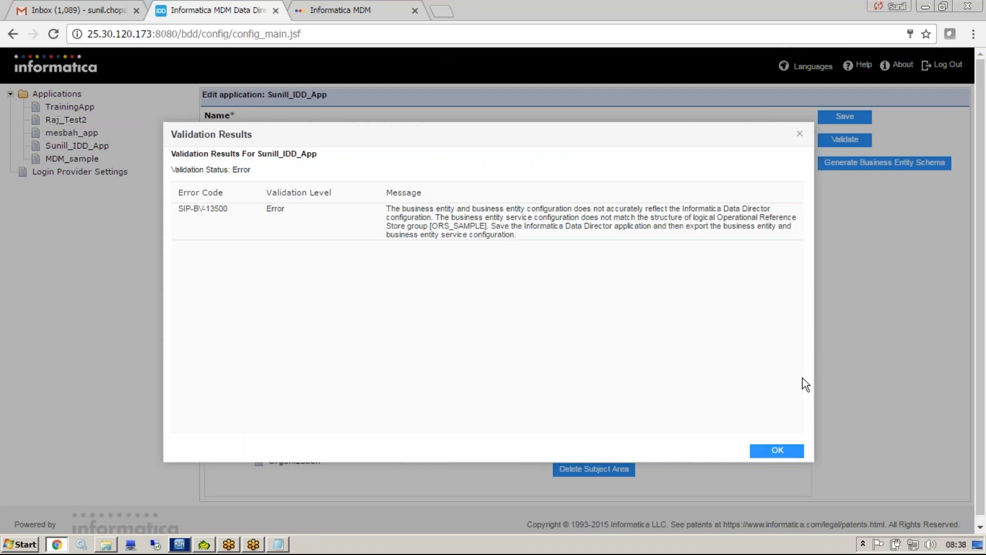
click(778, 451)
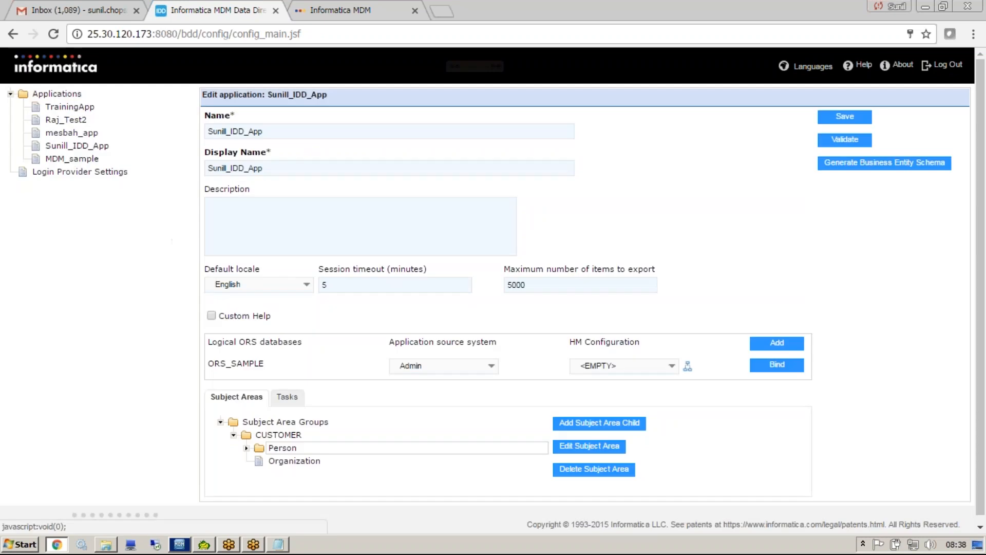
Return to the applications list, select Sunill_IDD_App and redeploy it.
double_click(58, 89)
click(57, 94)
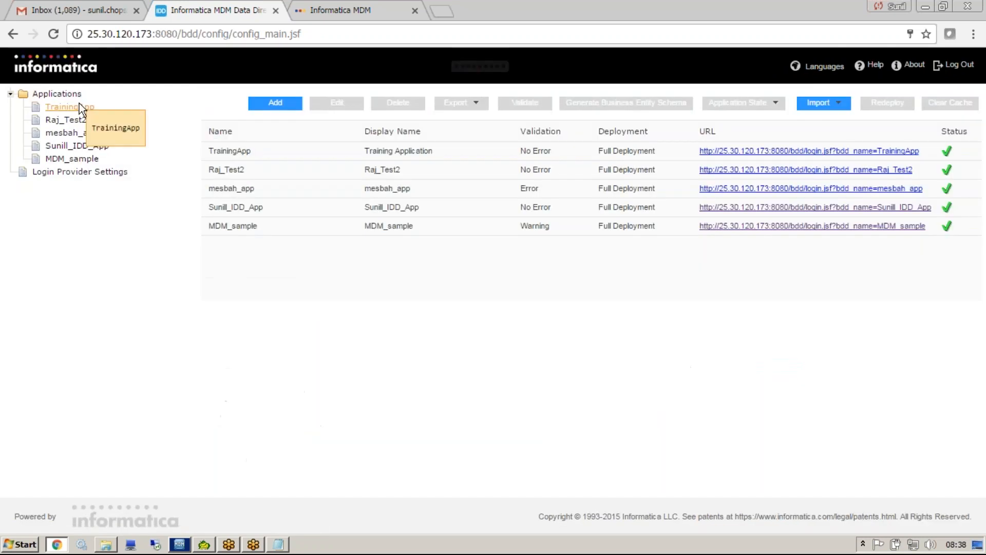
click(266, 210)
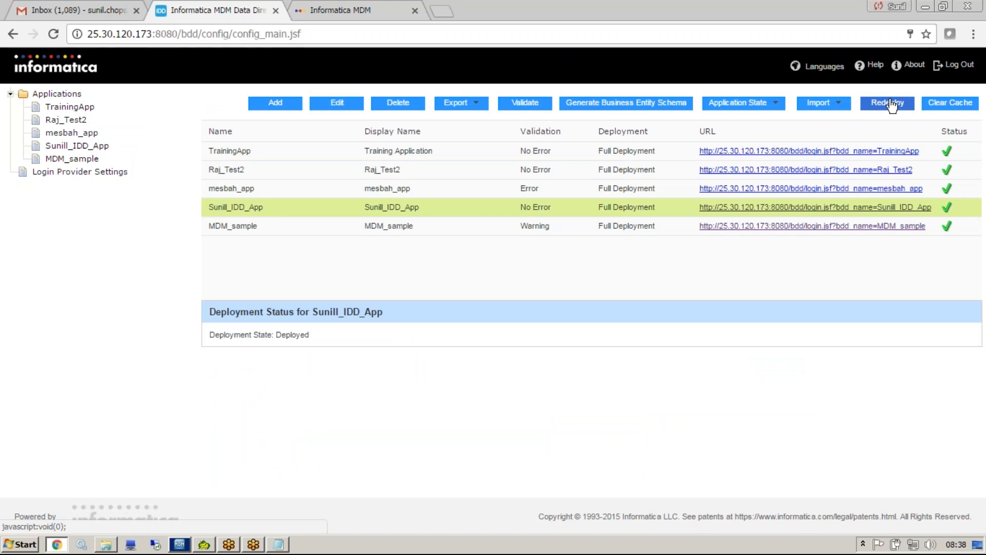
Reload the Informatica MDM application page and open a new Person master data form under CUSTOMER to check its ADDR section.
click(360, 10)
key(ctrl+l)
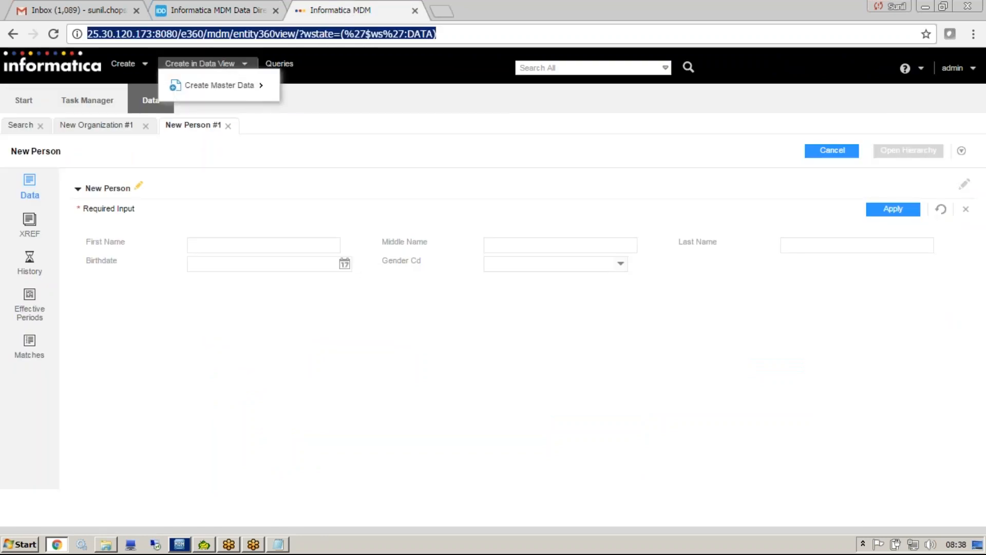
key(Return)
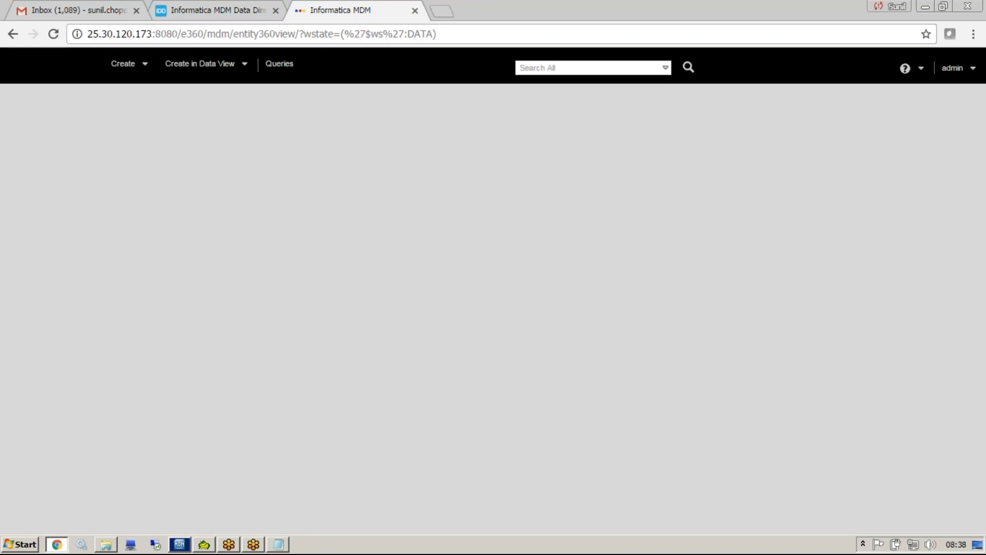
mouse_move(233, 67)
mouse_move(246, 86)
mouse_move(334, 86)
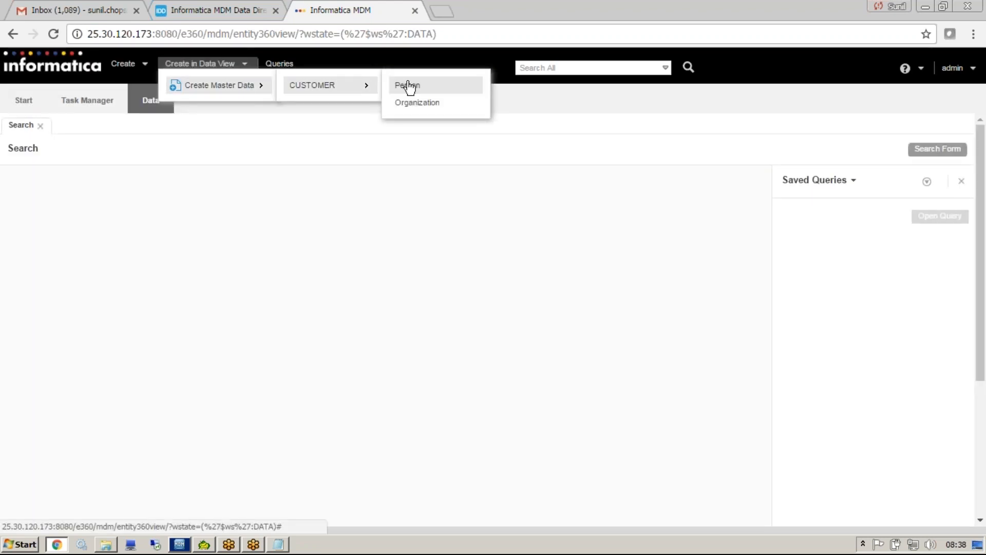
click(409, 83)
click(78, 297)
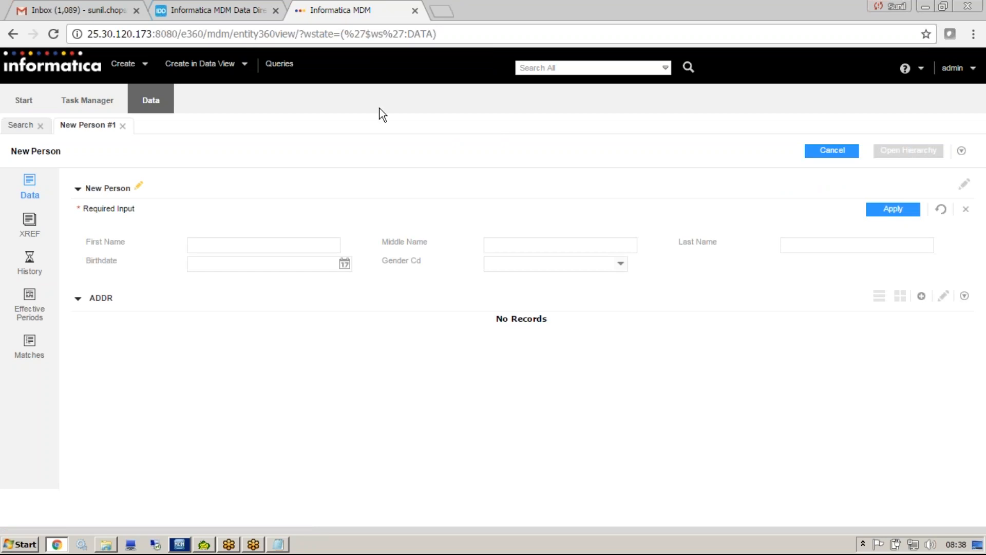
Build a new CUSTOMER query with the Birthdate attribute and run it without a birthdate value.
click(279, 64)
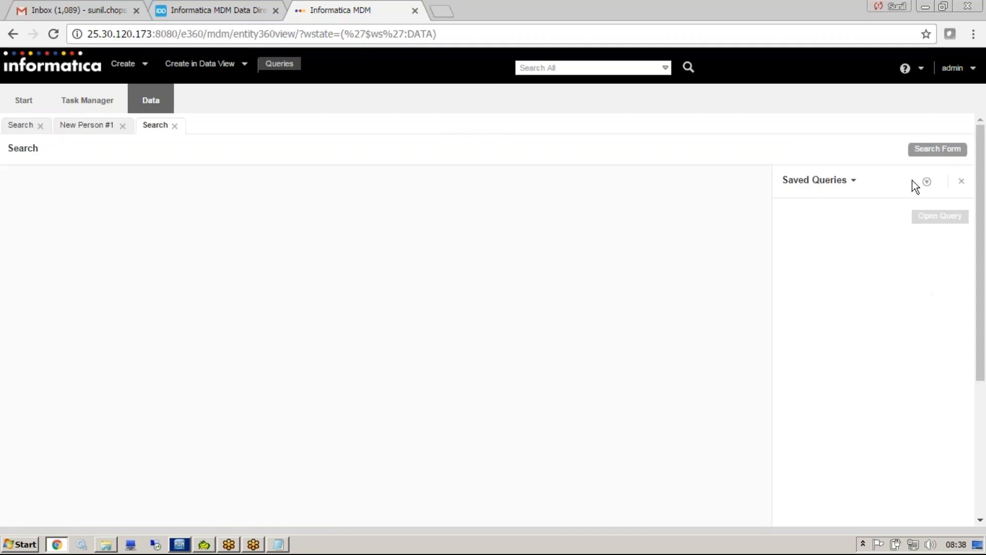
click(928, 182)
mouse_move(883, 216)
click(753, 213)
click(262, 249)
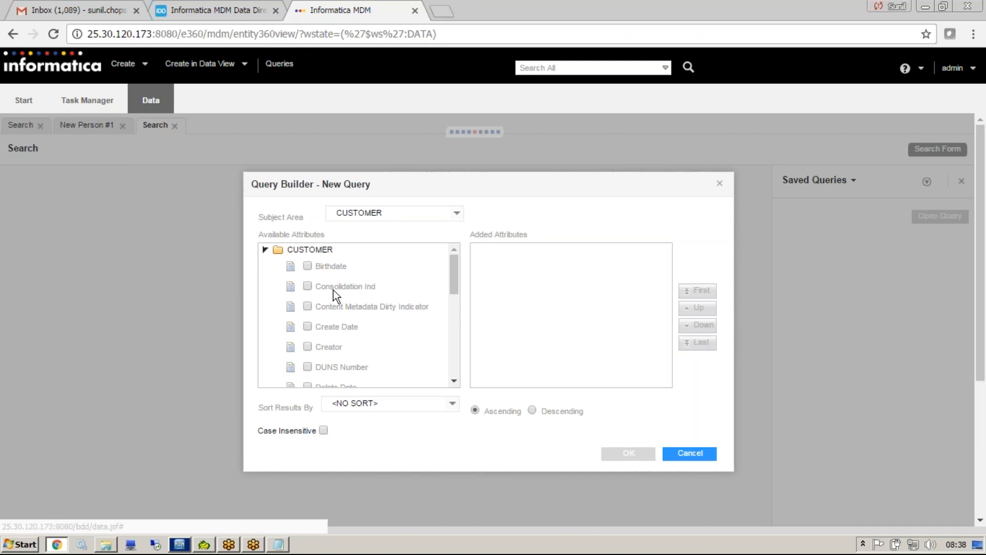
click(307, 266)
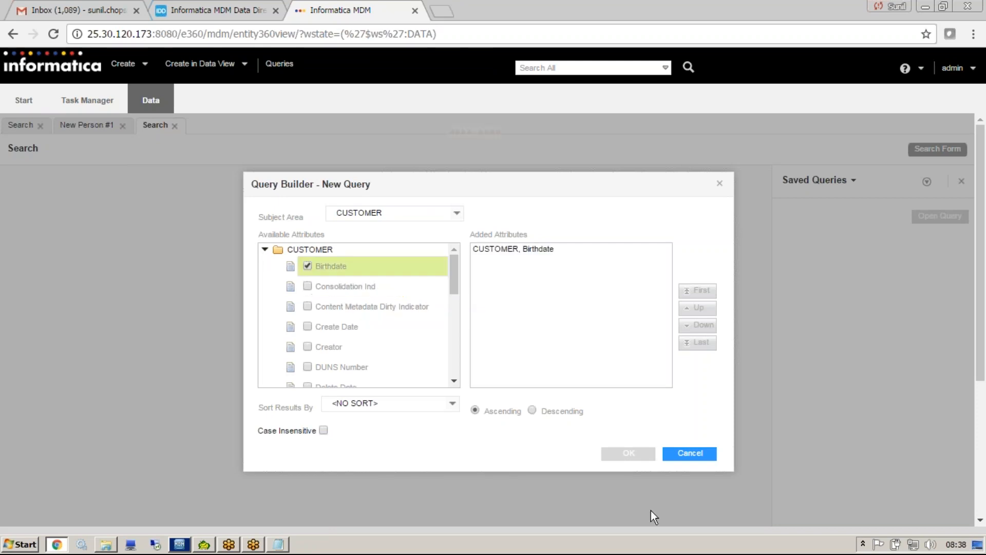
click(627, 454)
click(941, 332)
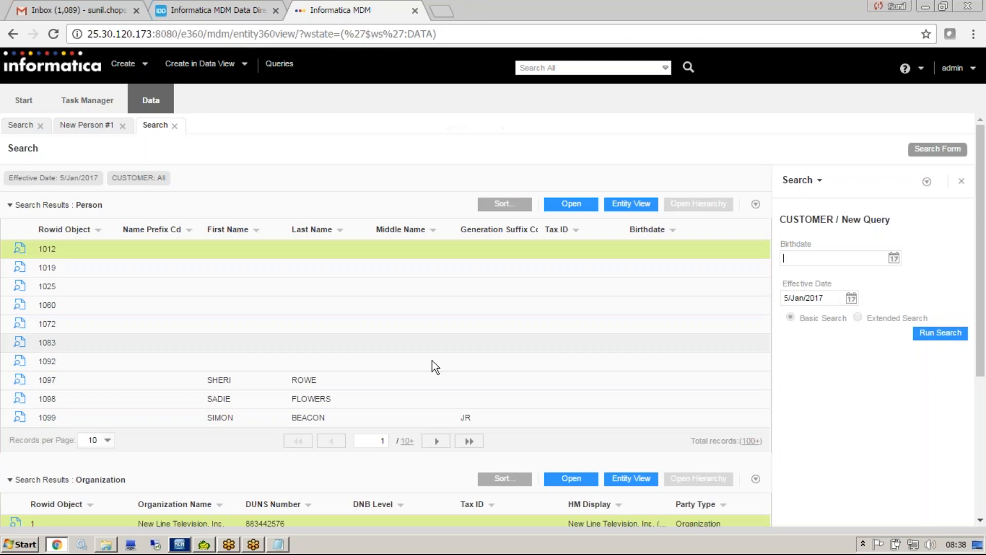
Open the Person record with Rowid Object 1097 from the search results and expand its ADDR section.
click(426, 384)
click(571, 204)
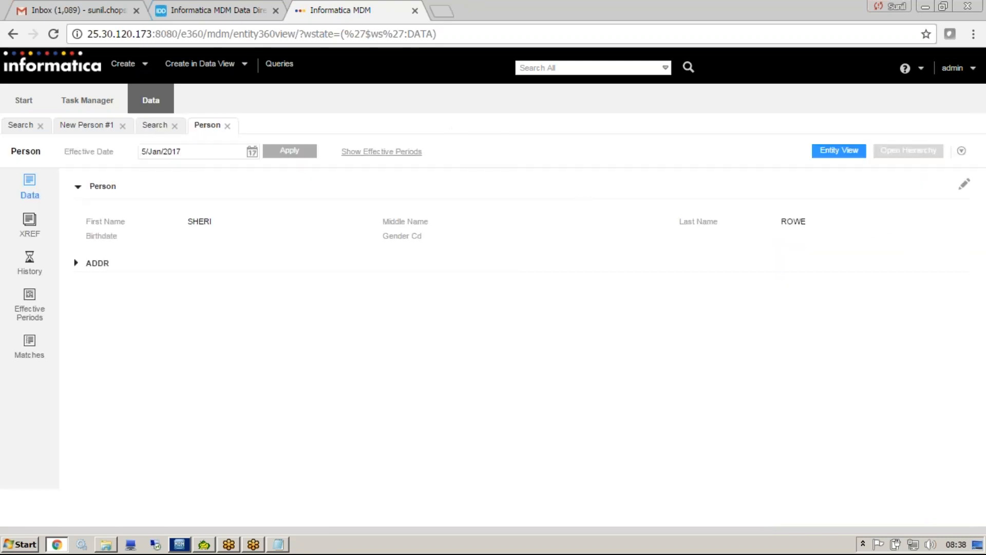
click(76, 263)
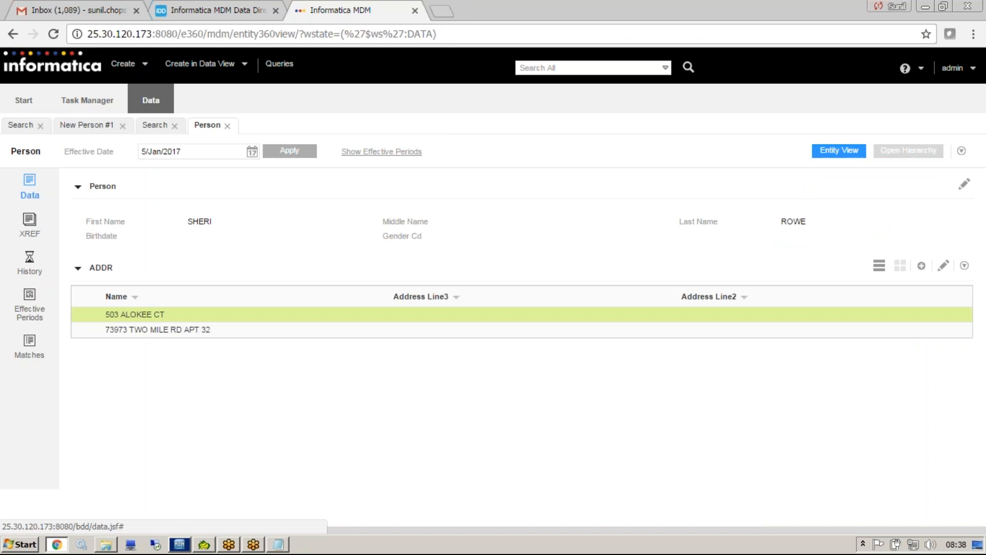
Switch to the Notepad outline and highlight the SUBJECT AREA GRANDCHILD heading.
click(278, 544)
click(243, 390)
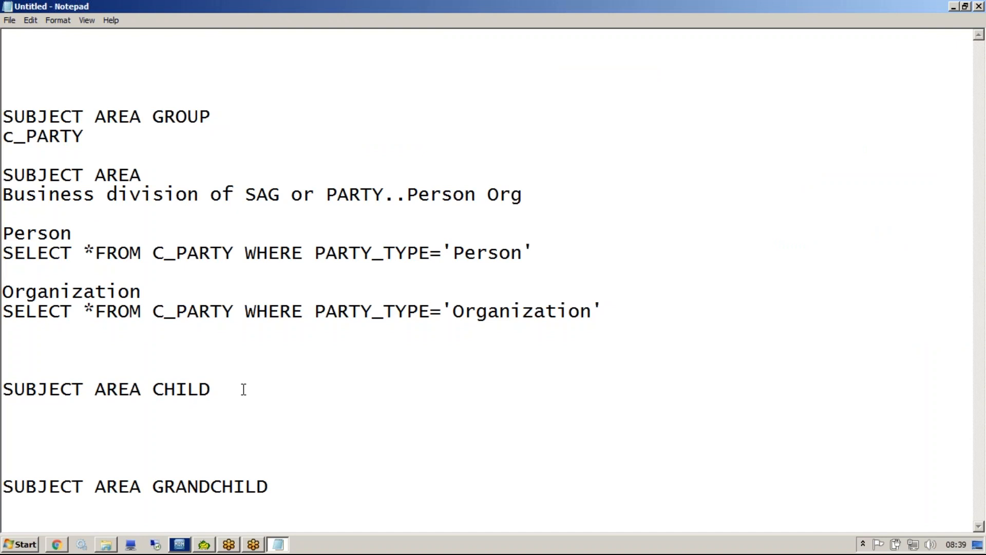
drag(288, 485, 7, 488)
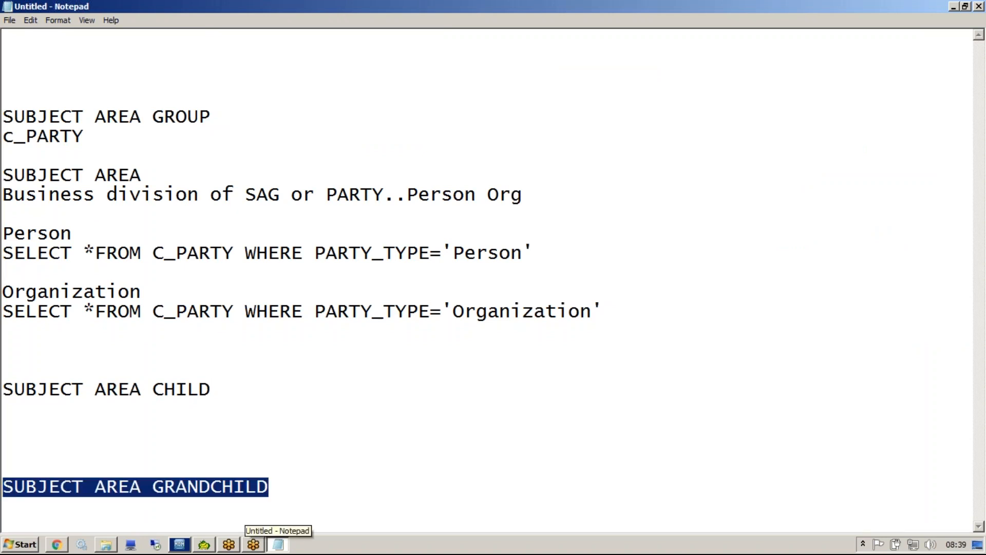
Draw a curved arrow between SUBJECT AREA GRANDCHILD and SUBJECT AREA CHILD, tick all four subject area headings, and clear the annotations.
click(713, 51)
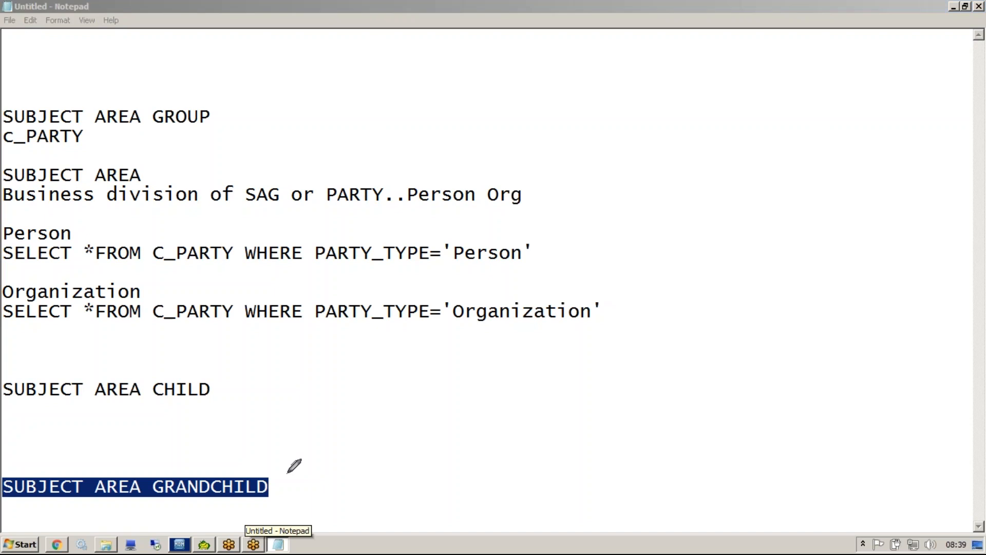
mouse_move(273, 486)
mouse_down()
mouse_move(333, 426)
mouse_move(221, 379)
mouse_up()
mouse_move(319, 432)
mouse_down()
mouse_move(324, 450)
mouse_move(361, 443)
mouse_up()
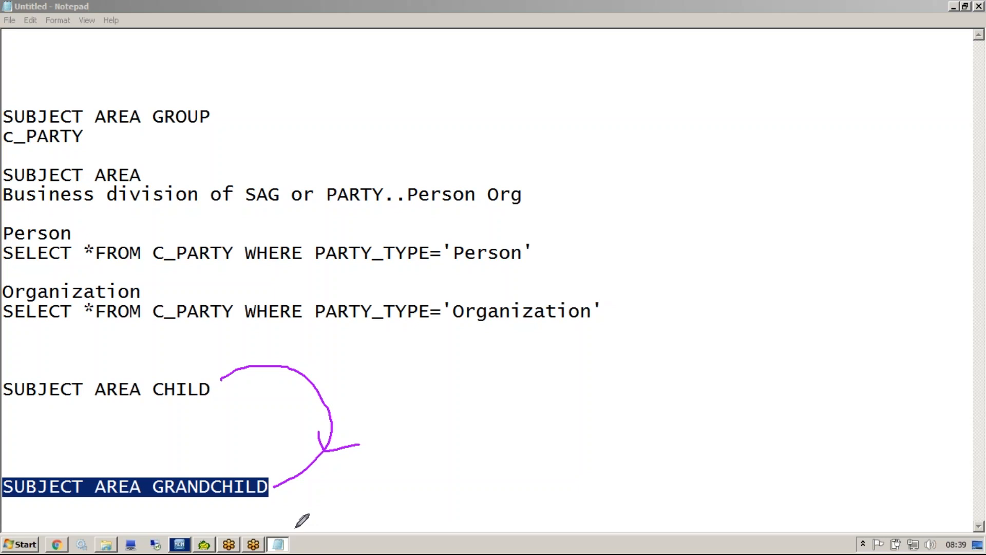
drag(212, 107, 272, 50)
drag(155, 165, 199, 138)
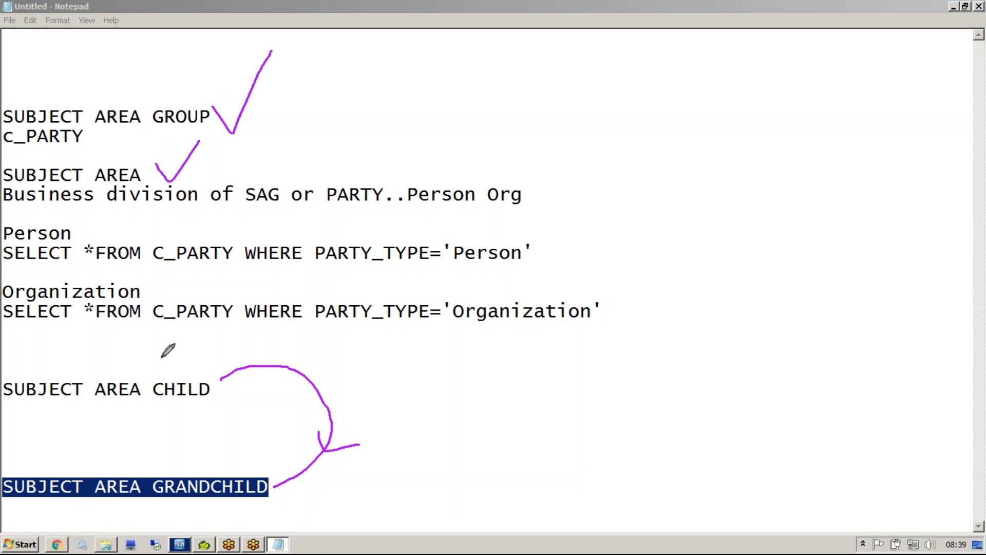
drag(166, 366, 183, 327)
drag(144, 458, 175, 440)
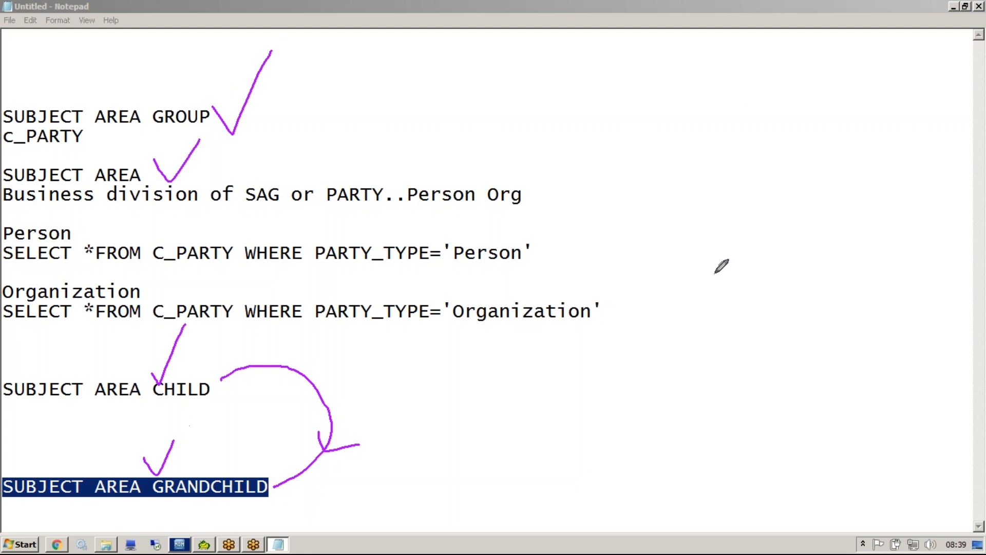
key(Escape)
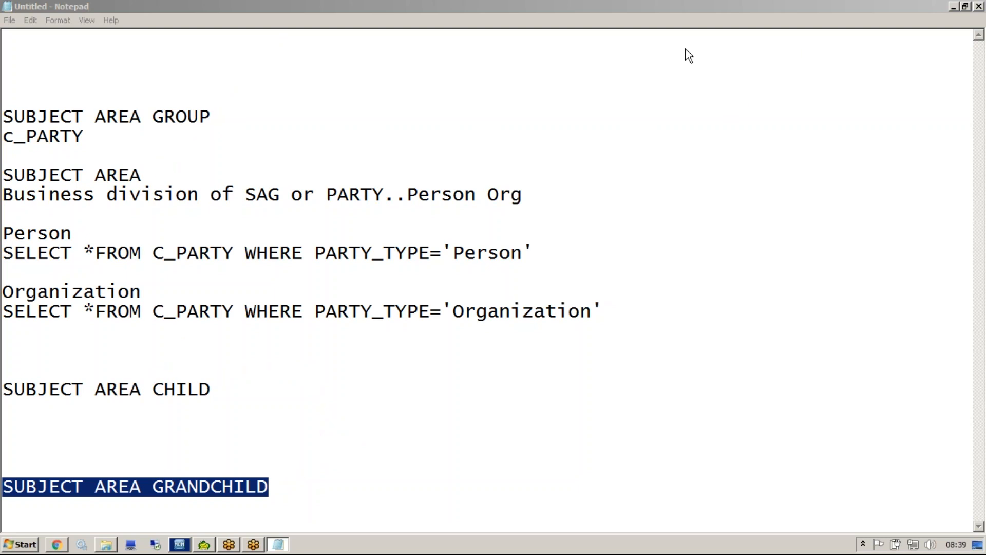
key(Escape)
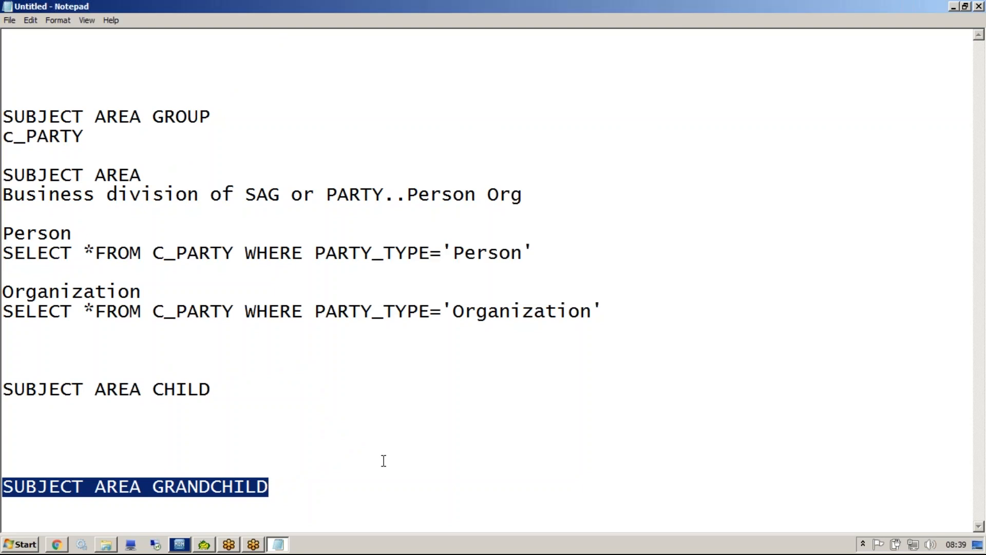
Switch back to the Informatica MDM Data Director configuration page in Chrome and log in with the login name and password.
click(179, 544)
click(58, 545)
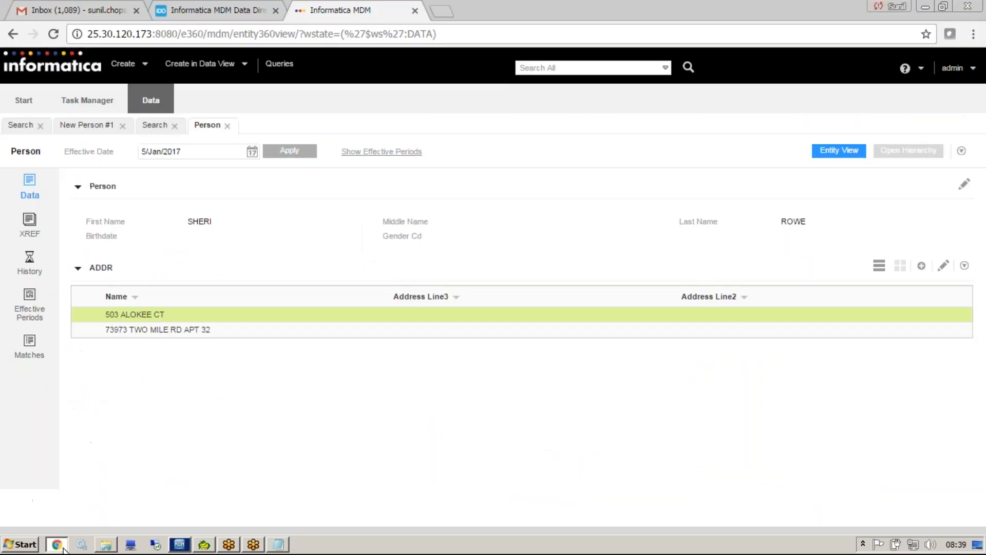
click(214, 9)
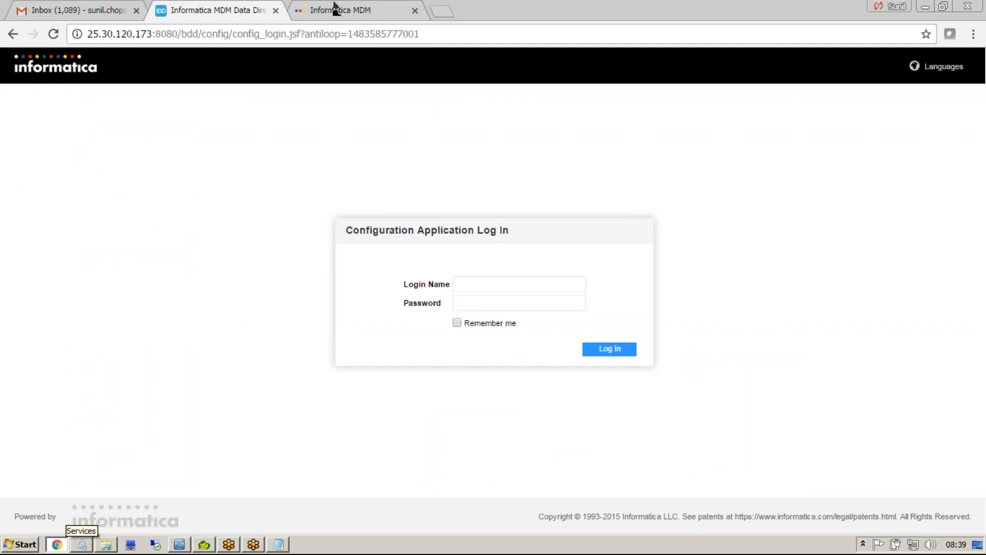
click(334, 8)
click(202, 10)
click(507, 286)
text(a)
click(486, 301)
click(483, 304)
text(•••••)
key(Return)
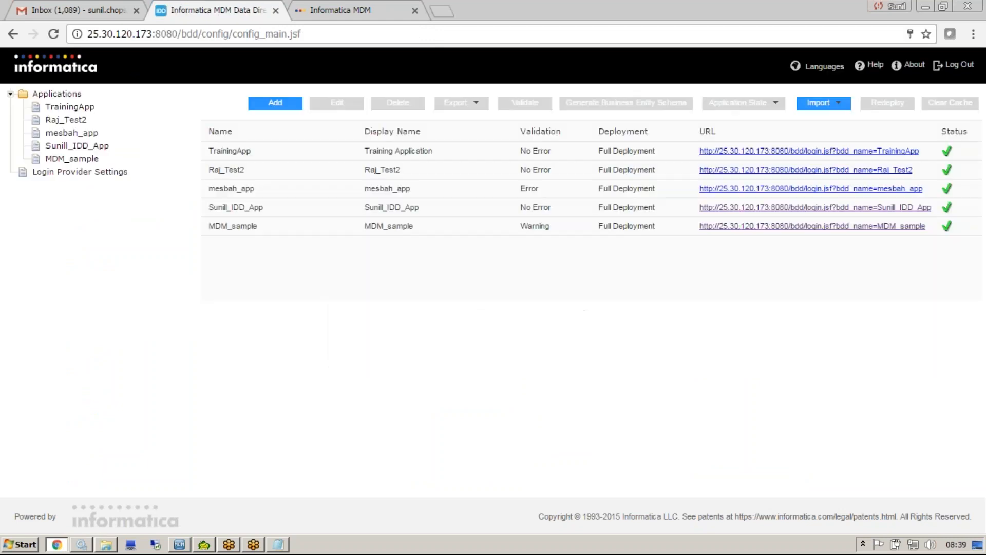
Open Sunill_IDD_App and edit the Person subject area under CUSTOMER.
click(68, 146)
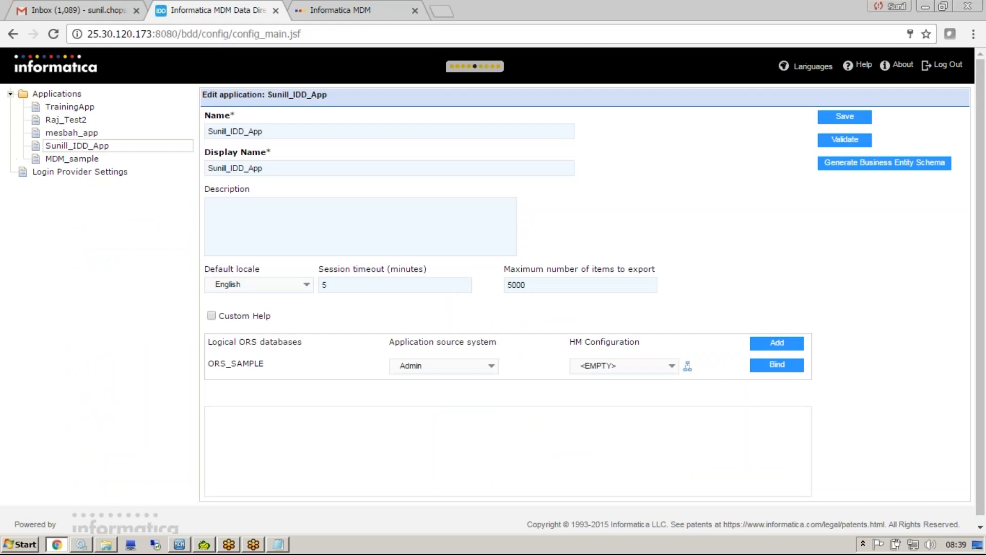
click(234, 435)
click(247, 448)
click(288, 449)
click(580, 445)
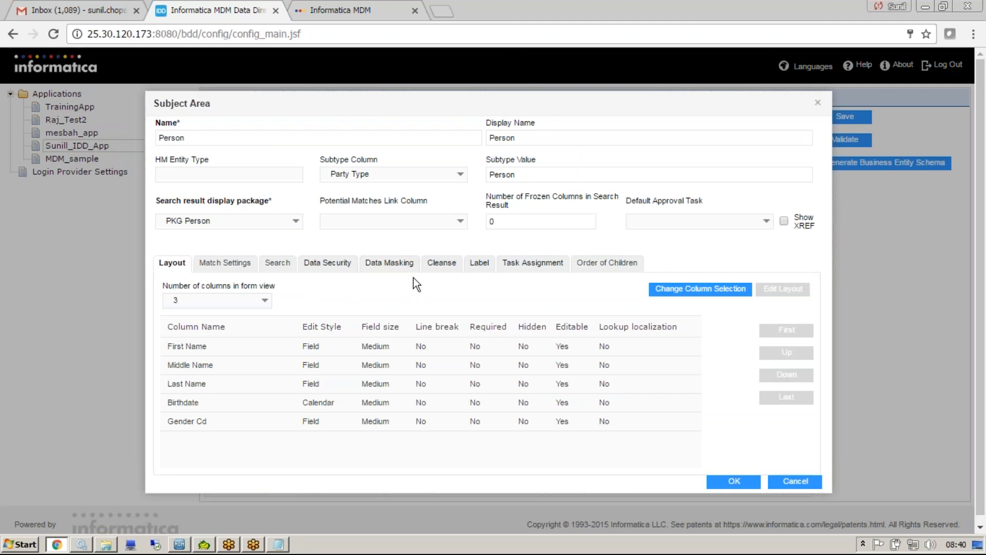
Set the Person subject area's cleanse library to String Functions and its cleanse function to Concatenate.
click(440, 263)
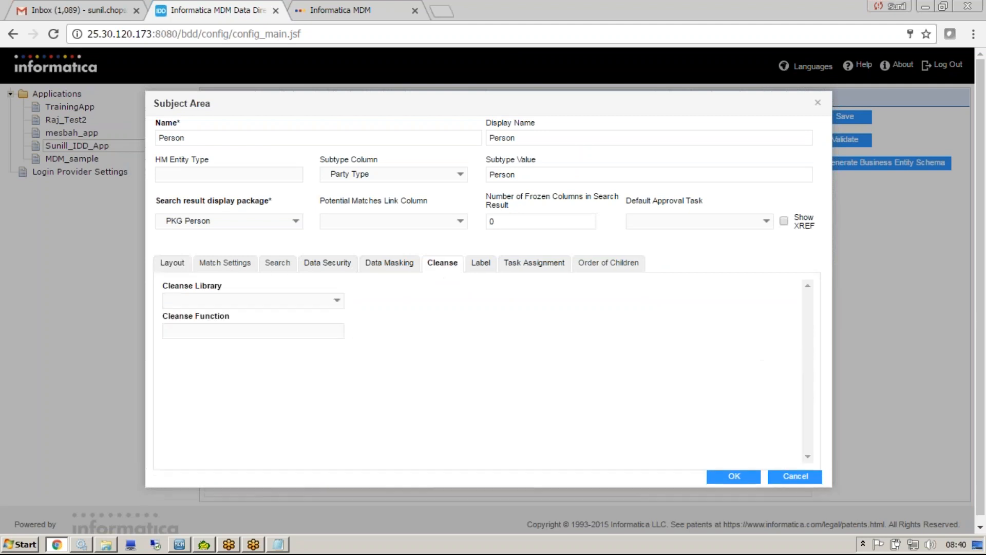
click(339, 302)
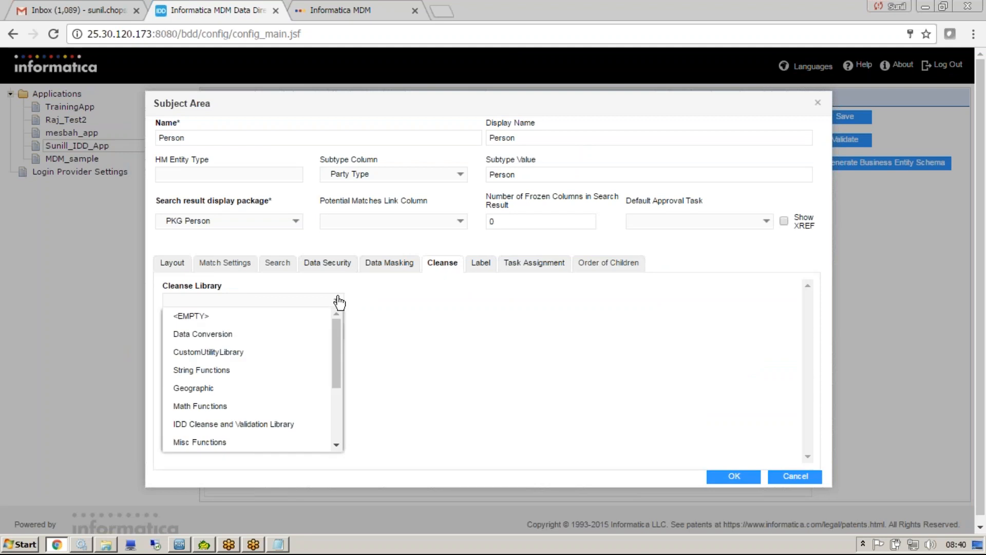
click(262, 370)
click(335, 333)
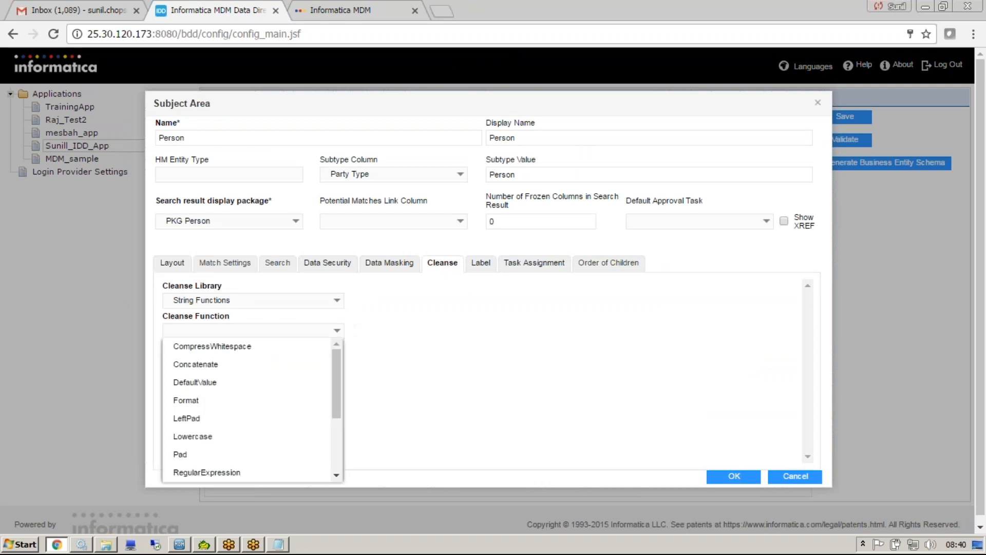
click(286, 363)
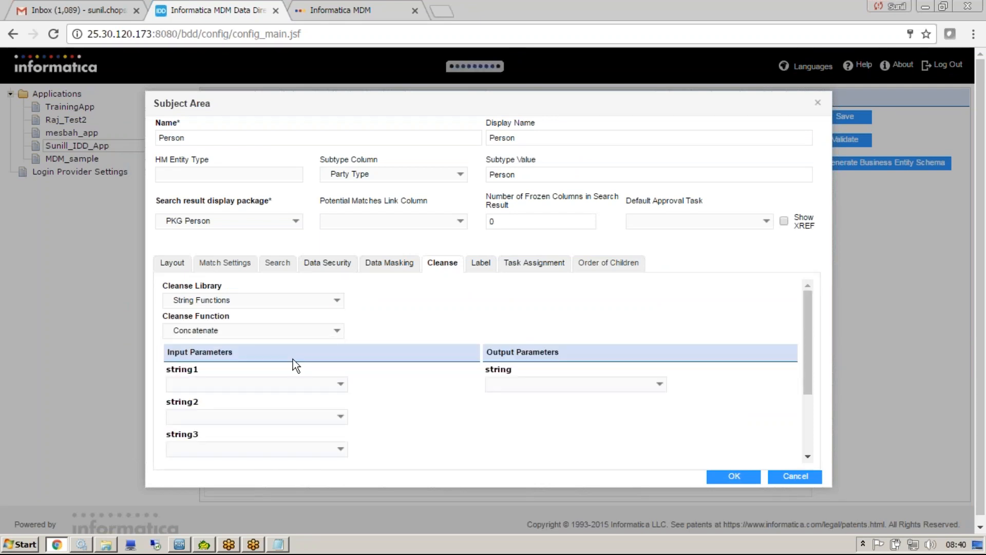
Map First Name to string1, Middle Name to string2 and the output string to Last Name, and accept the subject area.
click(340, 384)
click(261, 416)
click(334, 417)
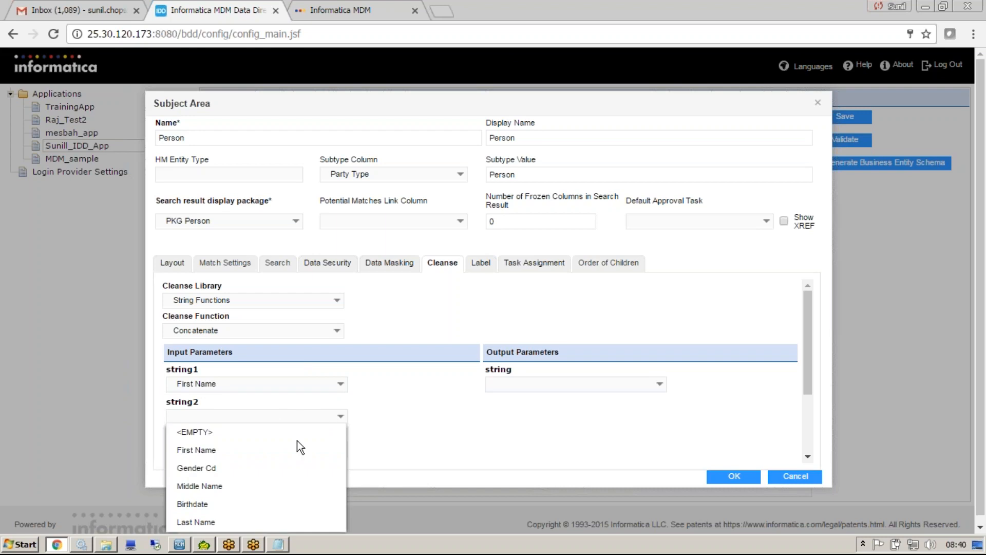
click(252, 485)
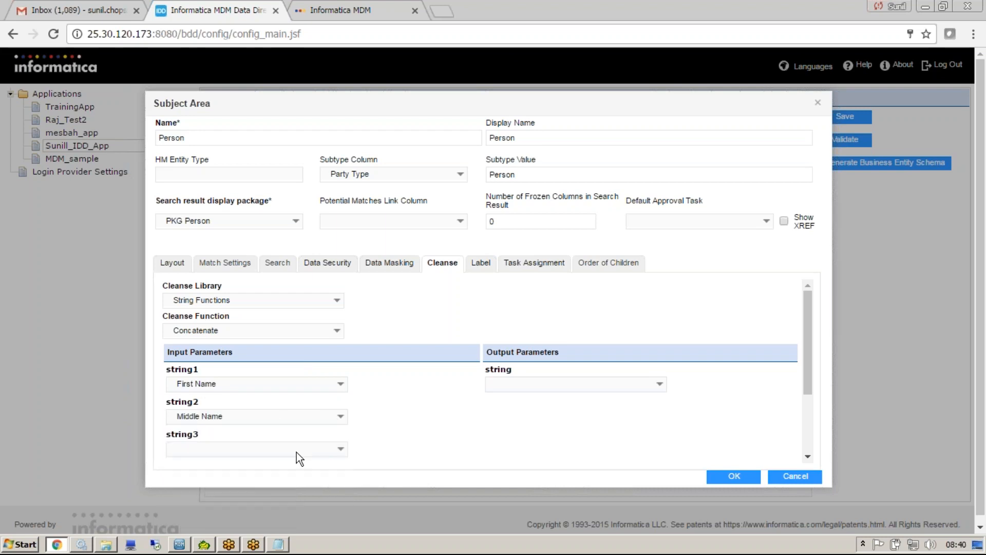
click(659, 386)
click(533, 488)
click(733, 476)
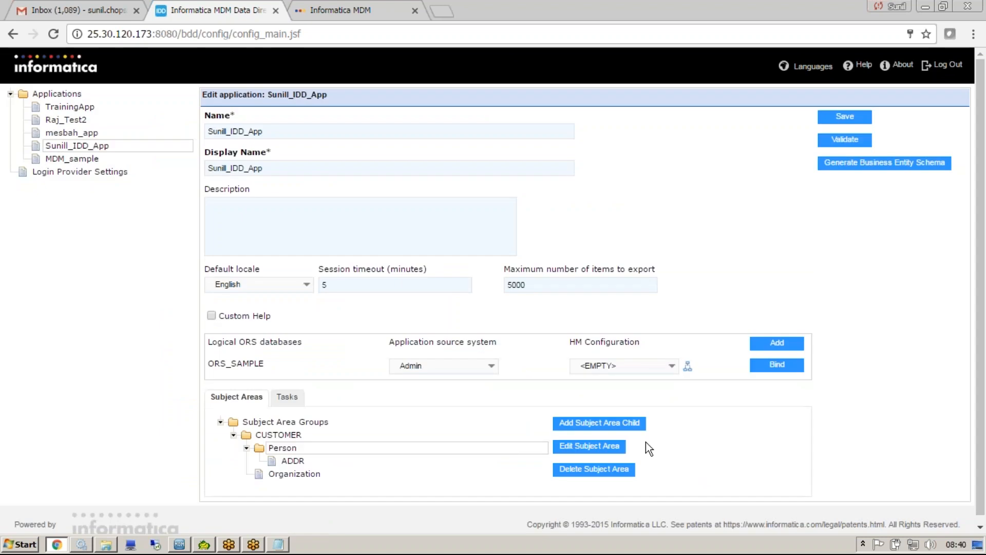
Save and validate Sunill_IDD_App with the Person cleanse settings.
click(855, 117)
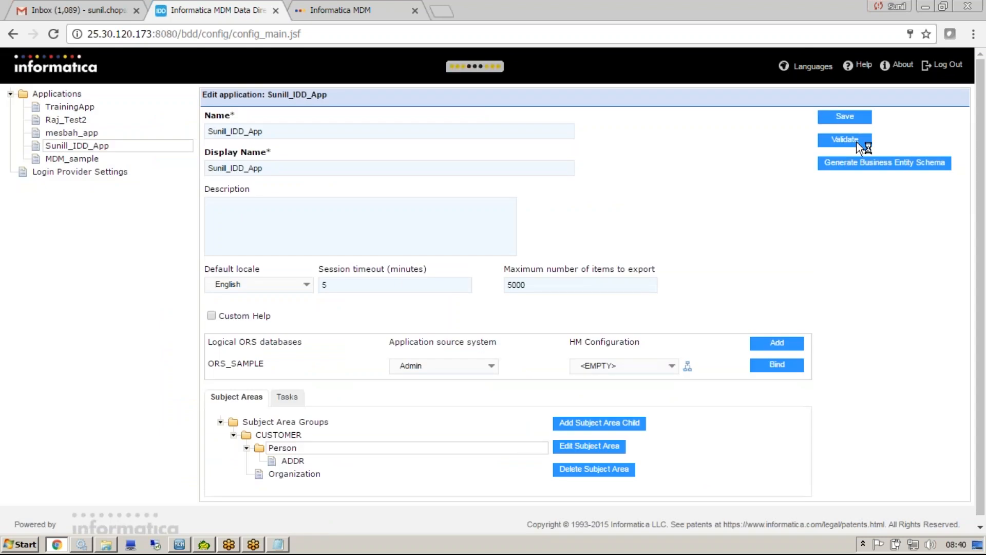
click(857, 142)
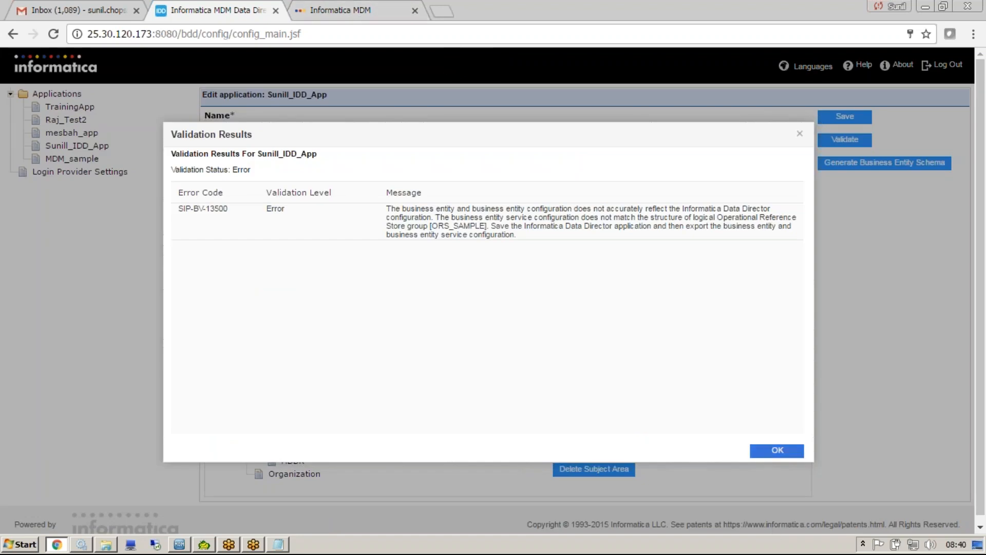
Reload the Informatica MDM application page and open a new Person master data form under CUSTOMER.
click(335, 9)
click(257, 34)
key(Return)
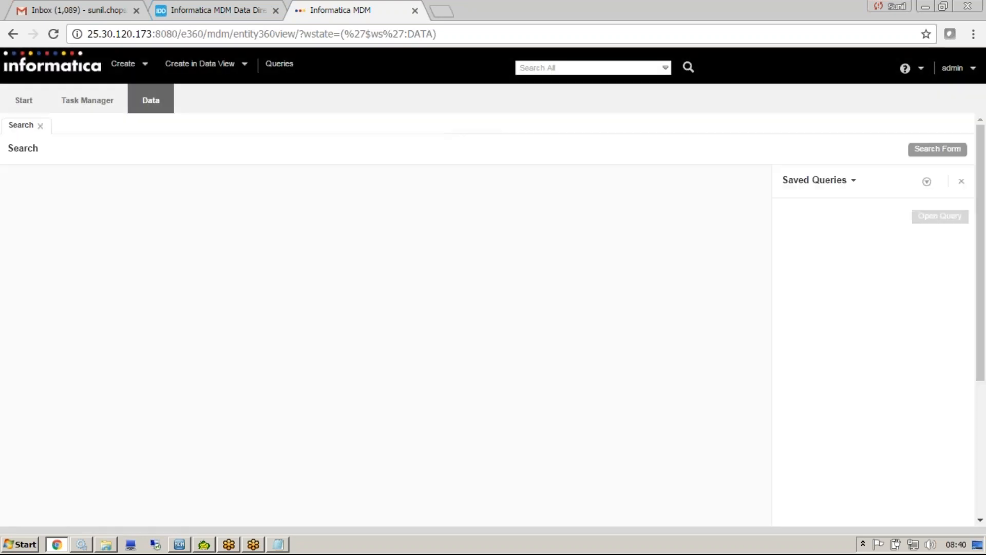
mouse_move(220, 64)
mouse_move(227, 86)
mouse_move(329, 85)
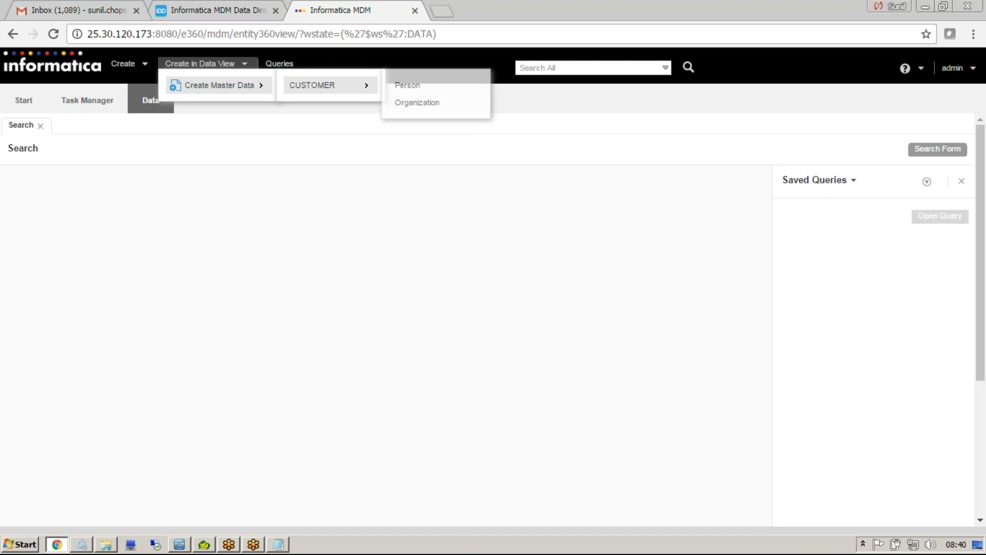
click(411, 84)
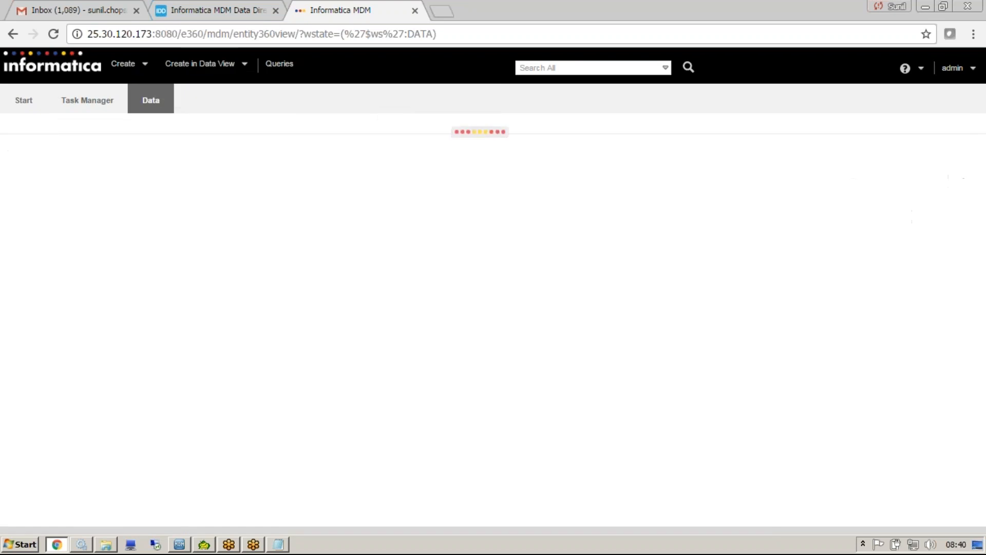
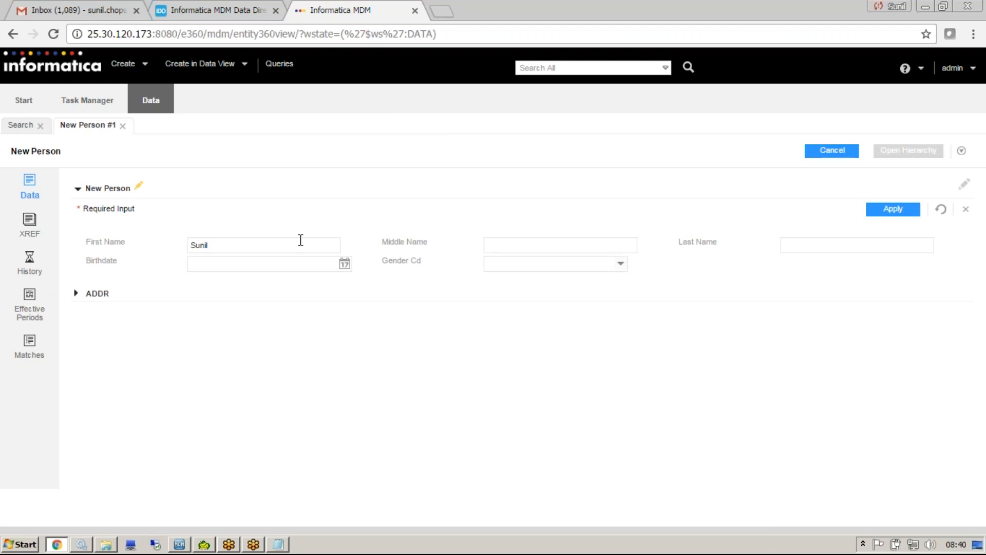
Enter a test person's first and middle names, apply them to check the Last Name field, and discard the record.
click(887, 216)
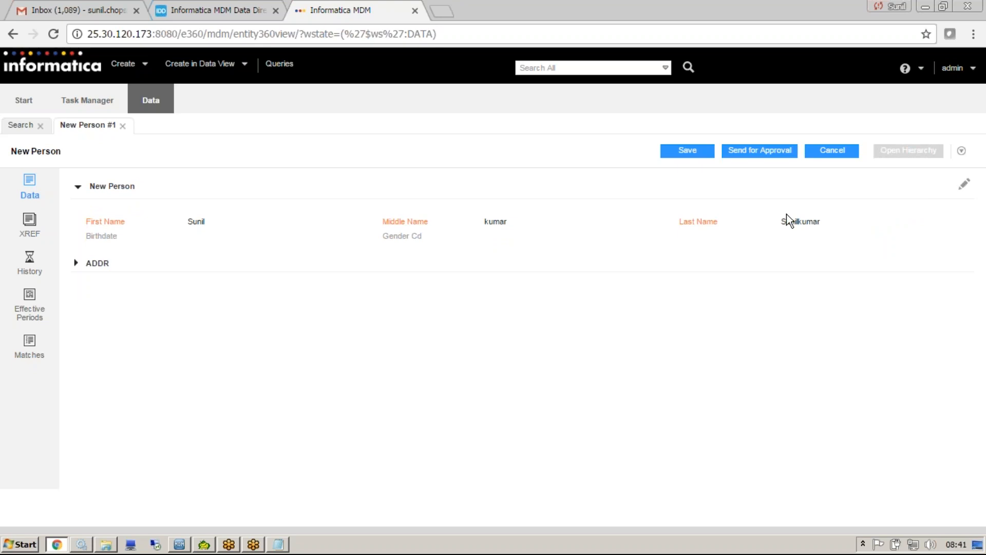
double_click(843, 223)
click(837, 151)
click(561, 365)
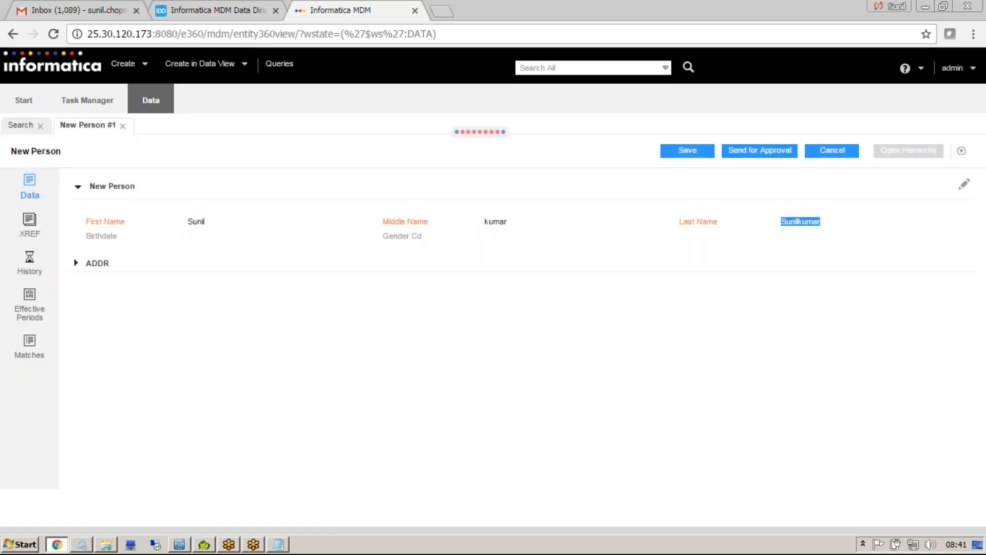
Open a new Person master data form in the data view.
click(211, 64)
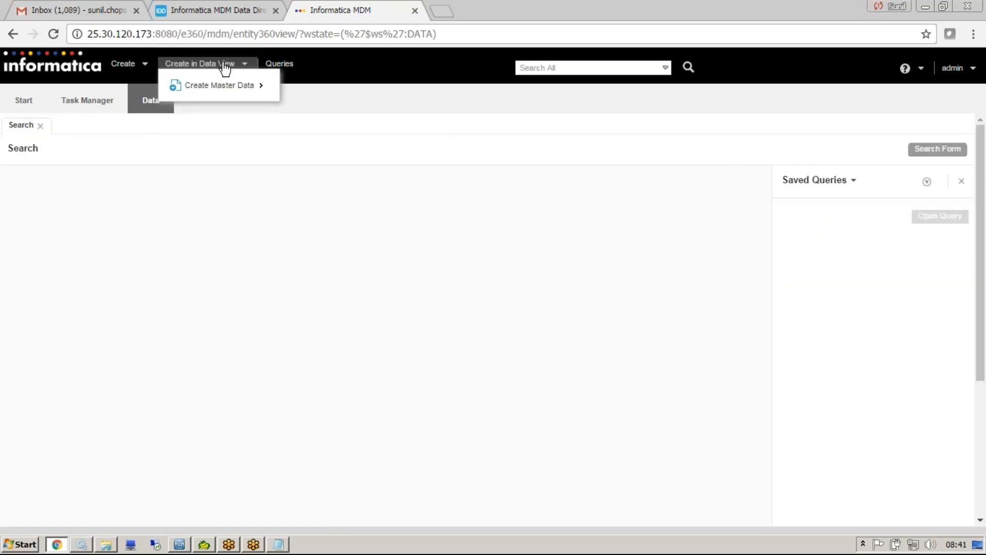
mouse_move(219, 85)
mouse_move(312, 85)
click(408, 85)
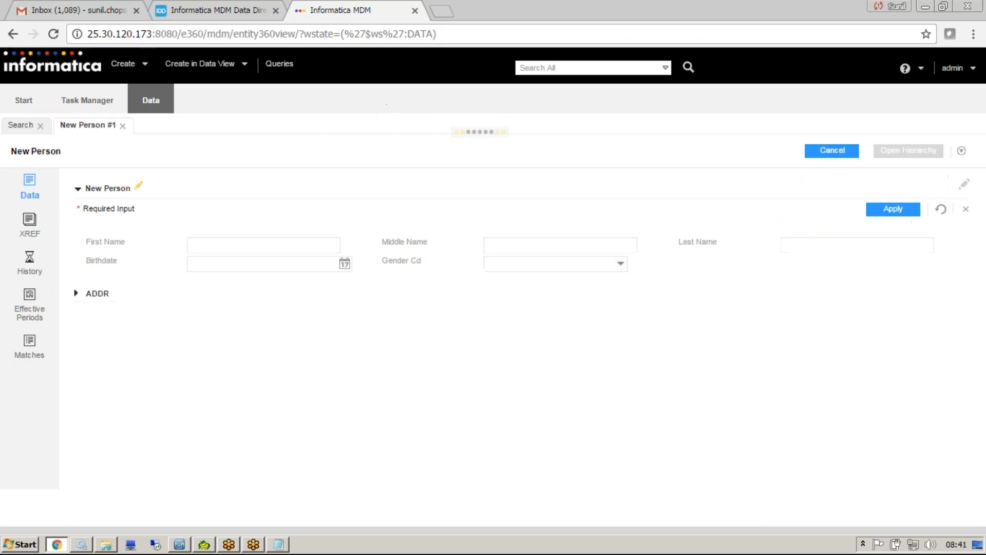
Enter a test person's first, middle and last names, apply them and check the Last Name field.
click(294, 246)
key(Tab)
key(Tab)
text(m)
click(876, 218)
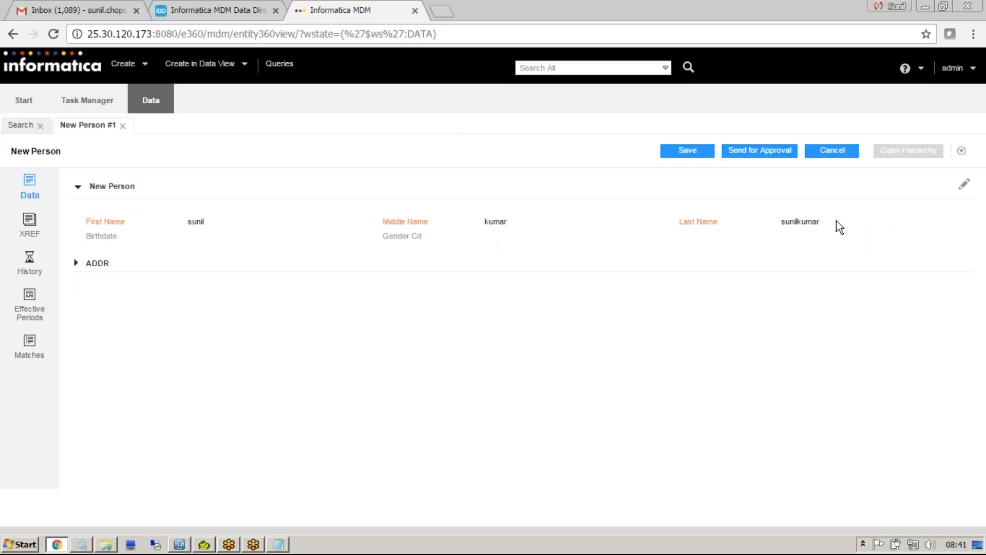
drag(819, 224, 782, 220)
click(774, 237)
Return to the configuration application and log in again with the login name and account password.
click(241, 9)
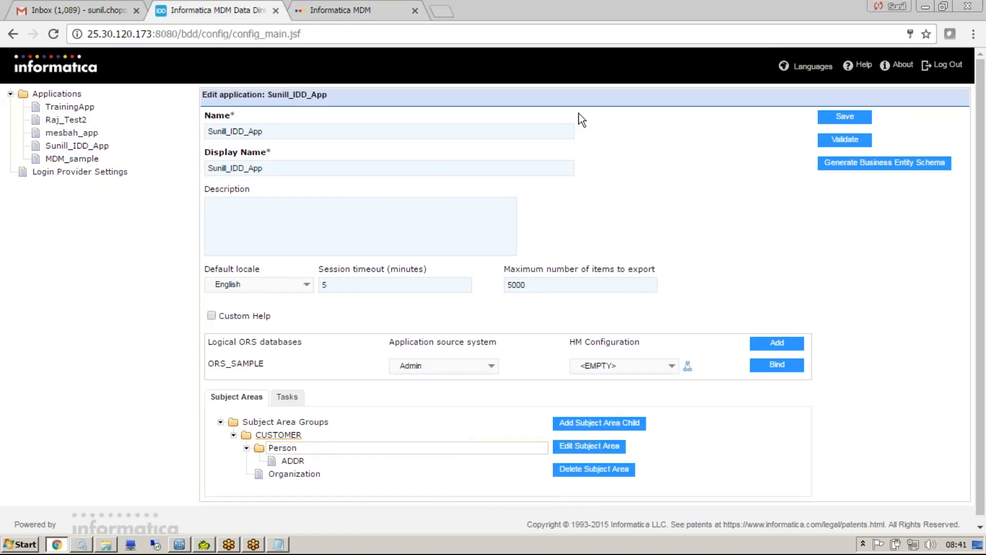
click(593, 447)
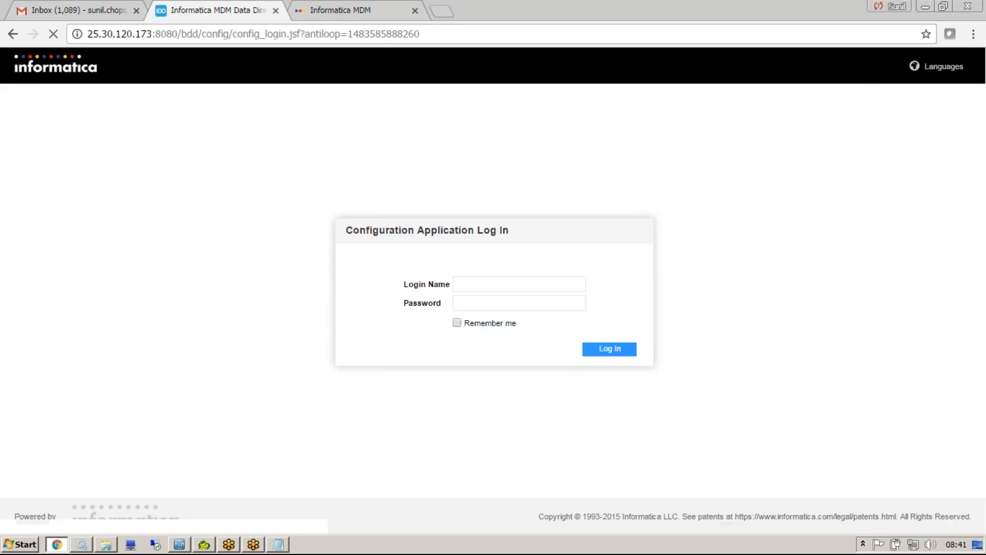
text(admin)
key(Tab)
text(admin)
key(Return)
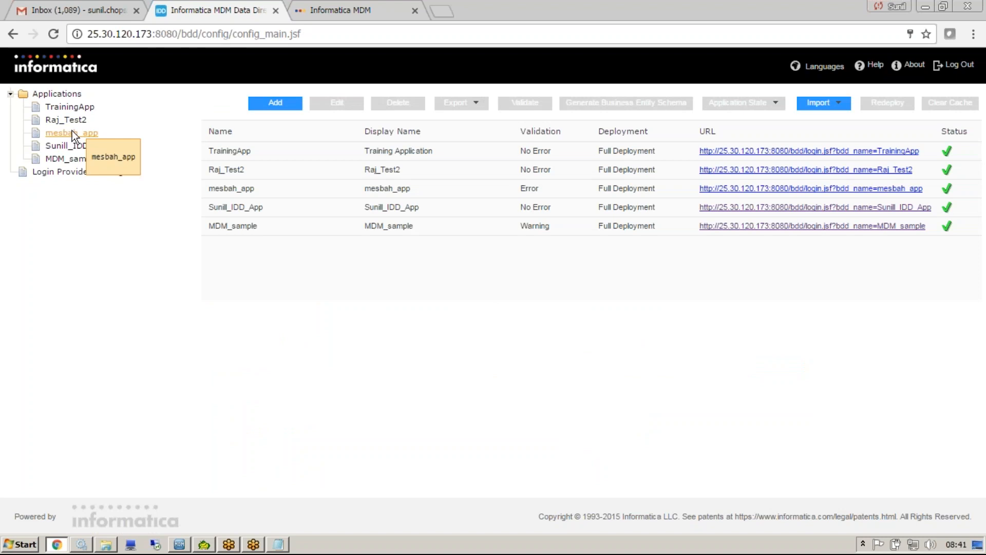
Open the Person subject area of Sunill_IDD_App for editing and show its cleanse settings.
click(77, 146)
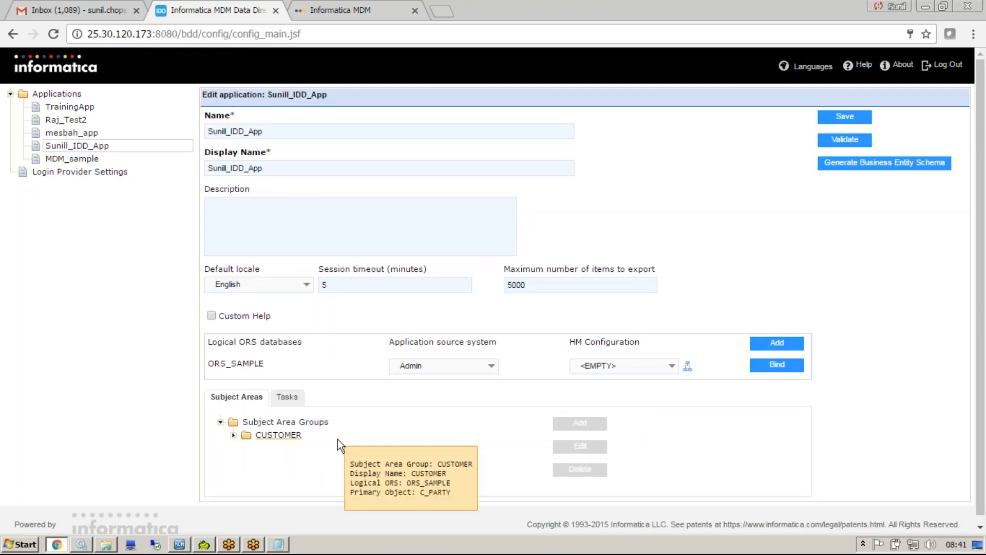
click(291, 448)
click(609, 447)
click(442, 266)
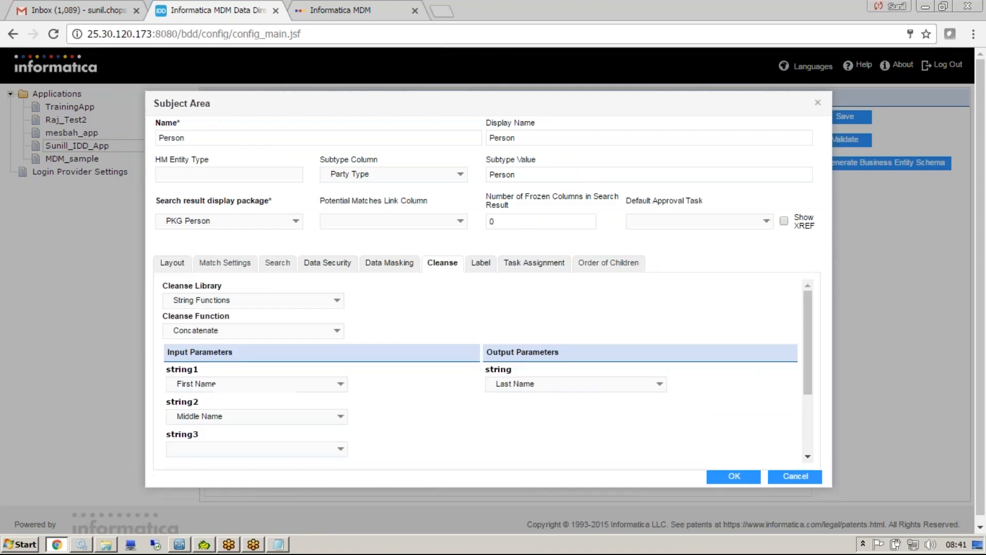
Compare the Person cleanse mapping with the new person record and review the layout columns of the subject area.
click(334, 9)
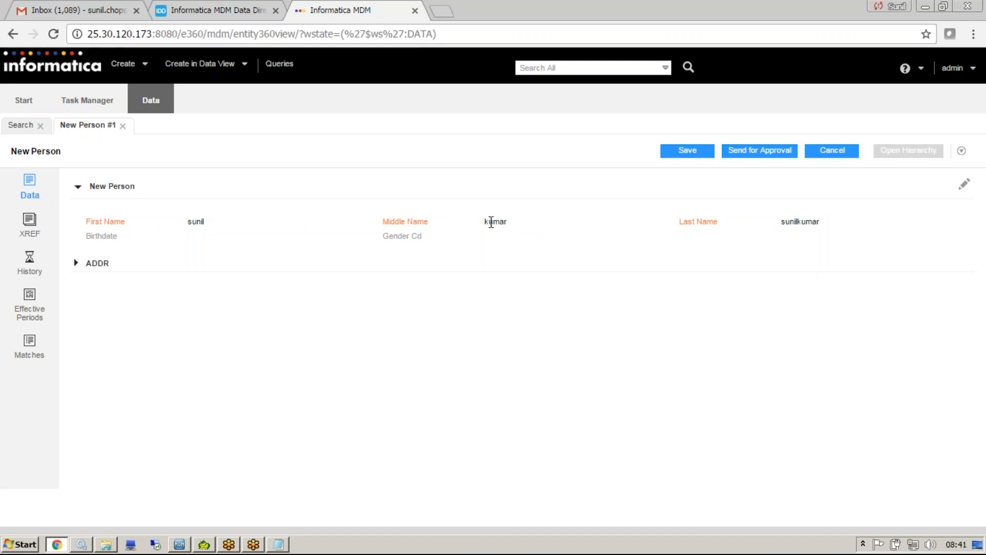
click(246, 9)
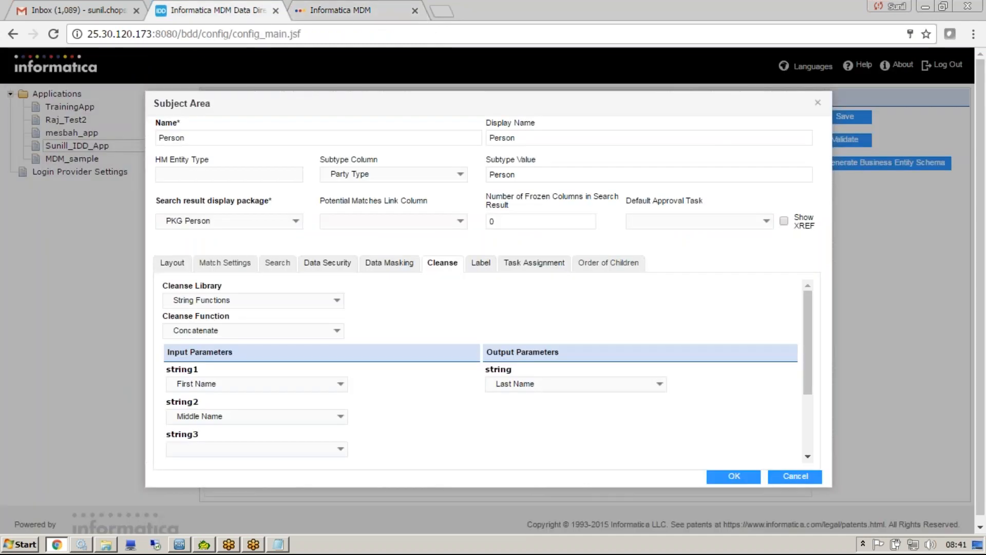
click(177, 260)
click(201, 347)
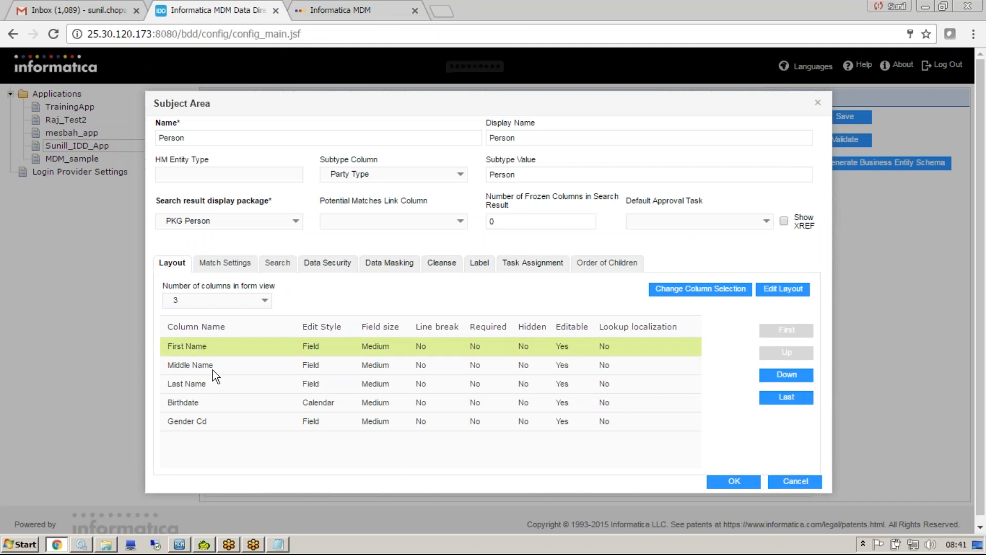
click(208, 365)
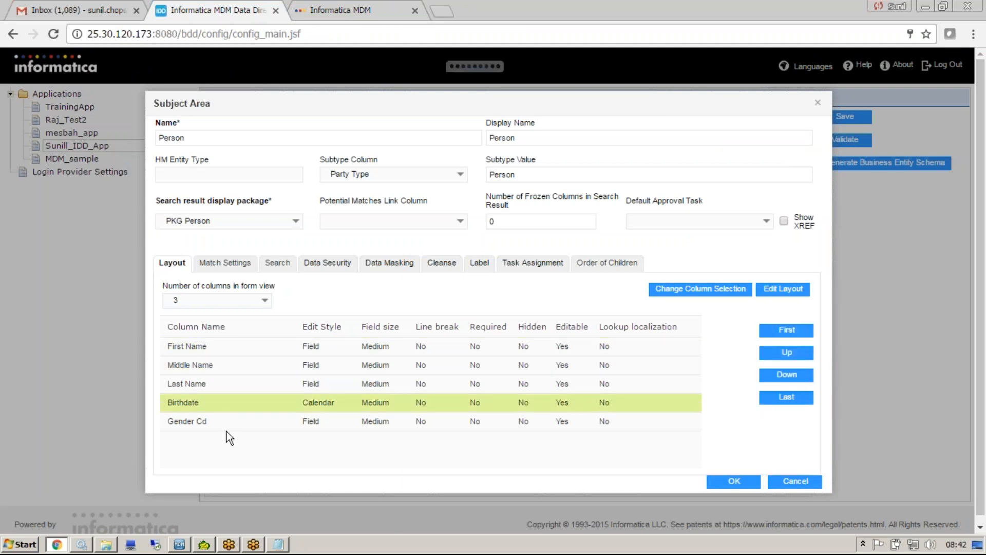
Try the IDL match rule set with all match columns selected for Person, and view the search match columns.
click(224, 263)
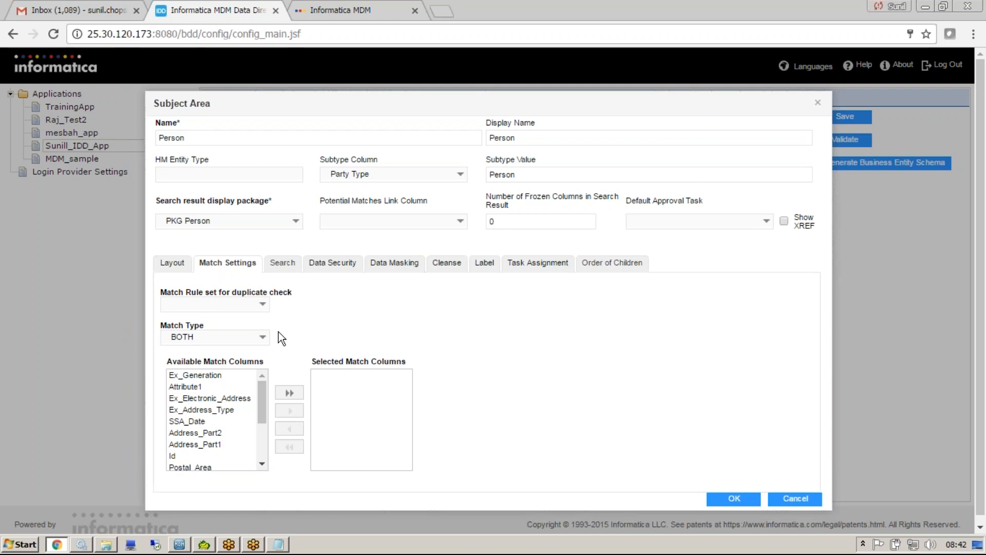
click(261, 304)
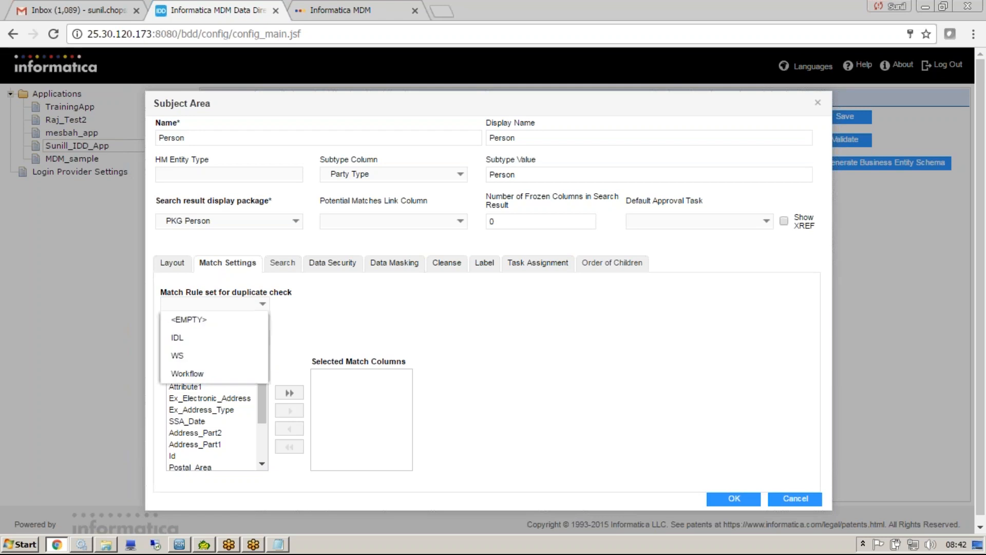
click(242, 341)
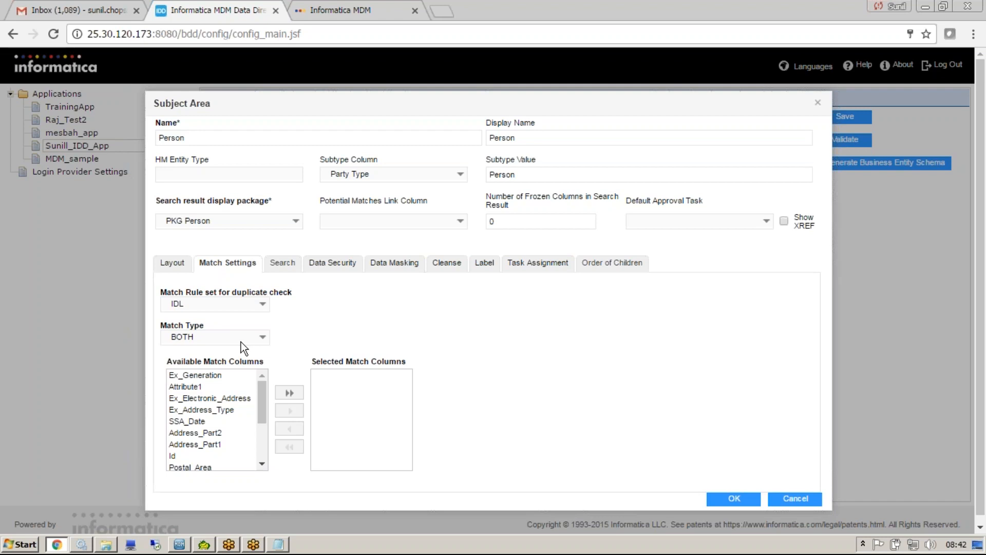
click(289, 393)
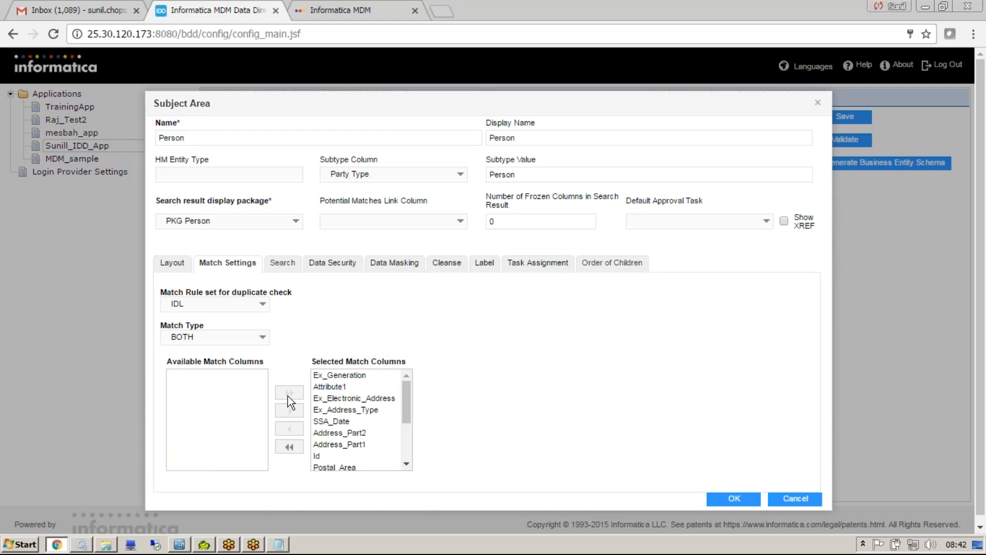
click(285, 264)
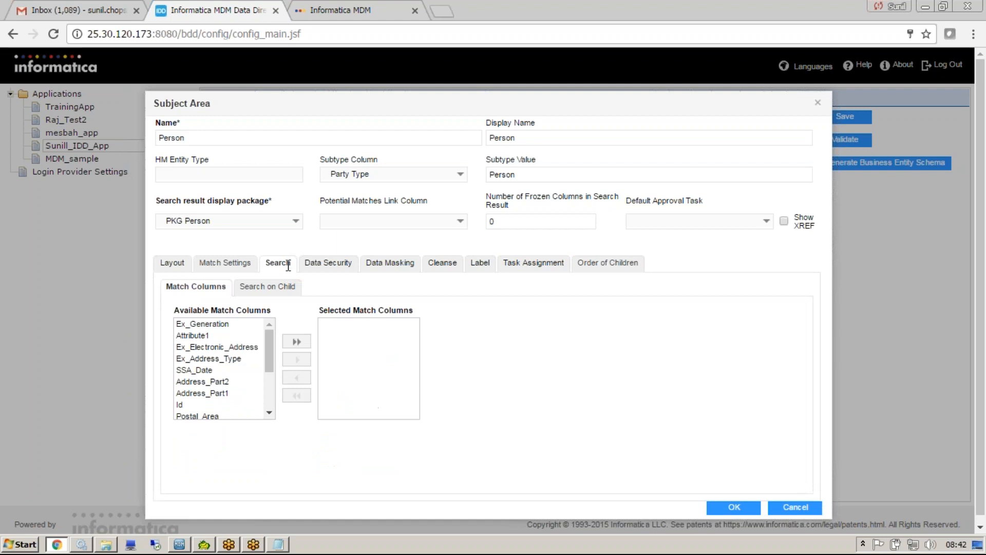
Switch to the Informatica MDM application, open a new search from the queries and start a new advanced query.
click(364, 9)
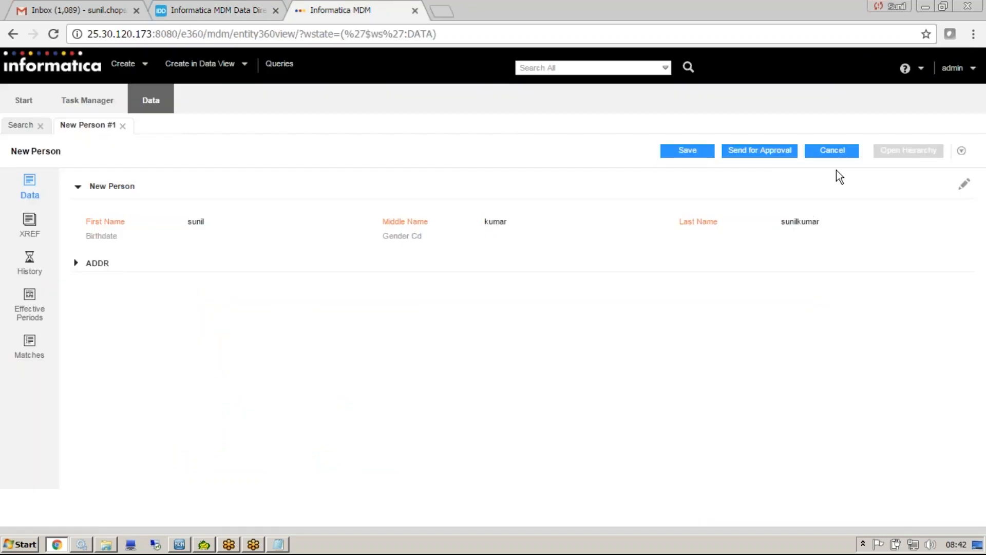
click(279, 64)
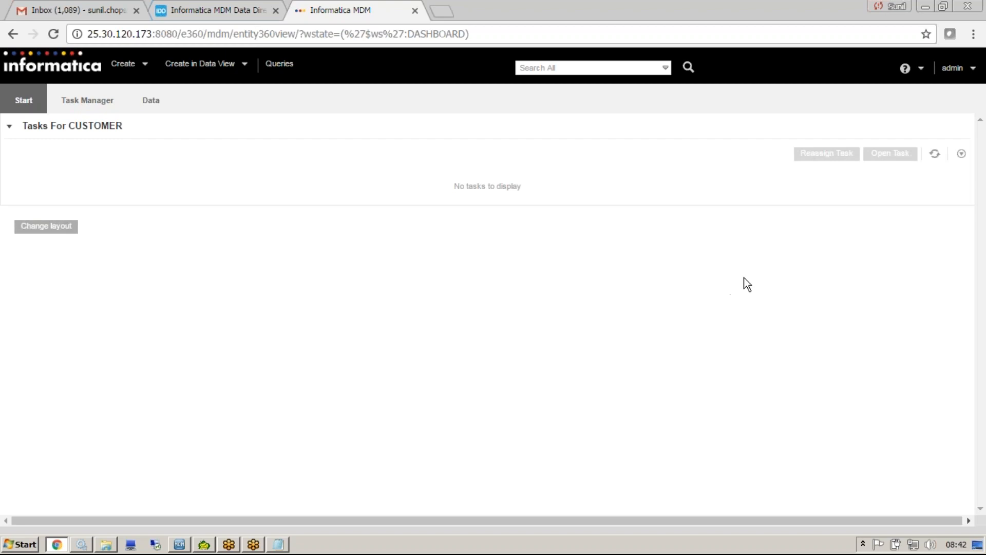
click(282, 65)
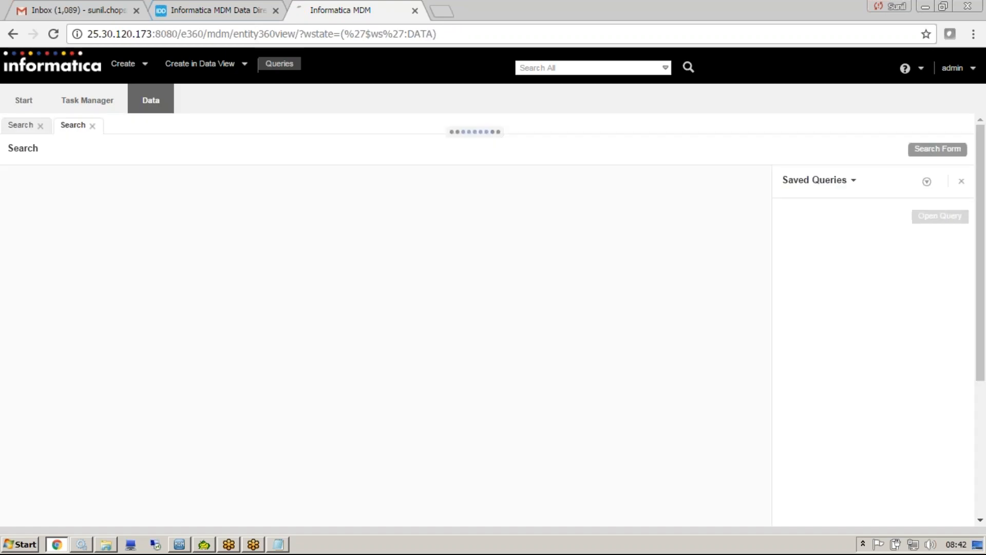
click(926, 182)
mouse_move(868, 216)
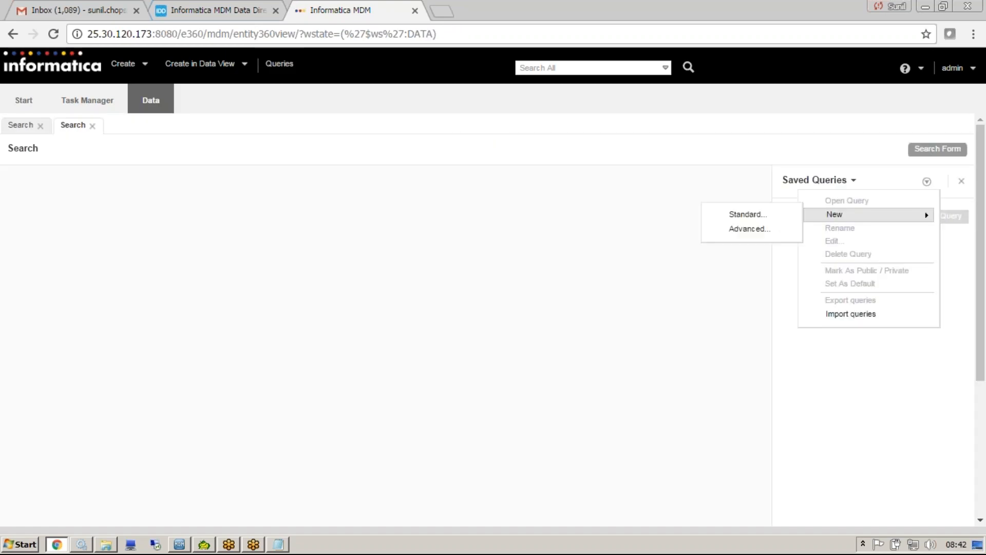
click(780, 230)
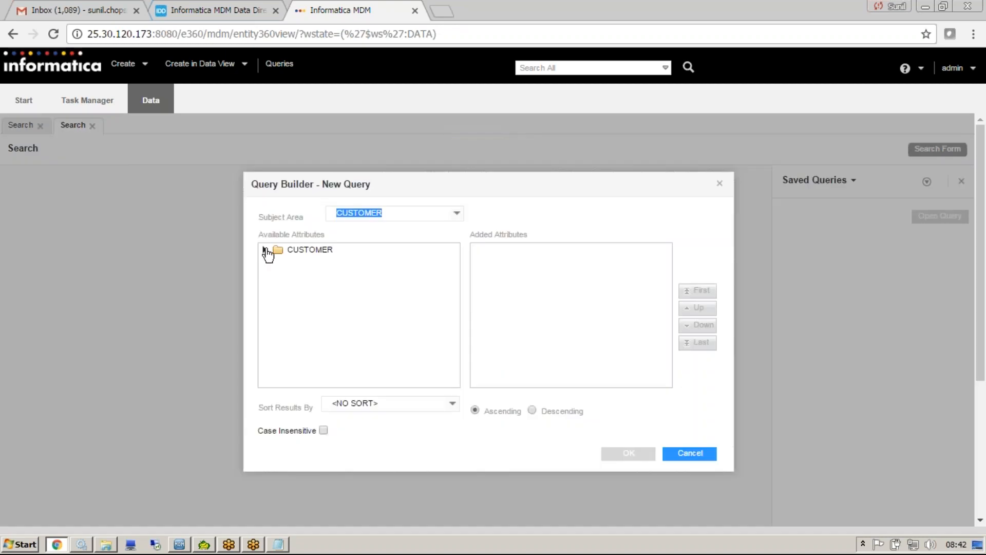
Add the Deleted Indicator attribute of CUSTOMER to the new query and accept it.
click(265, 250)
drag(454, 280, 448, 316)
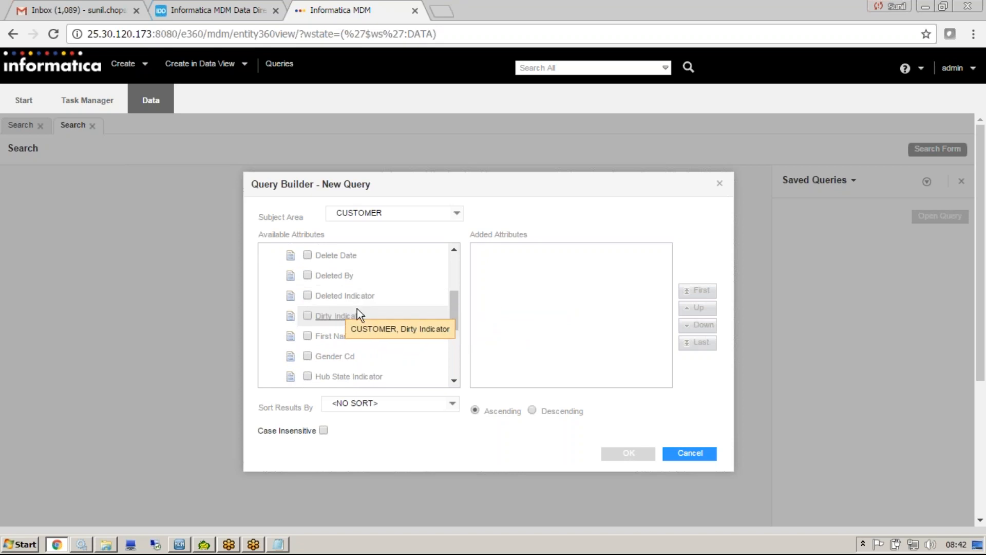
drag(457, 298, 454, 300)
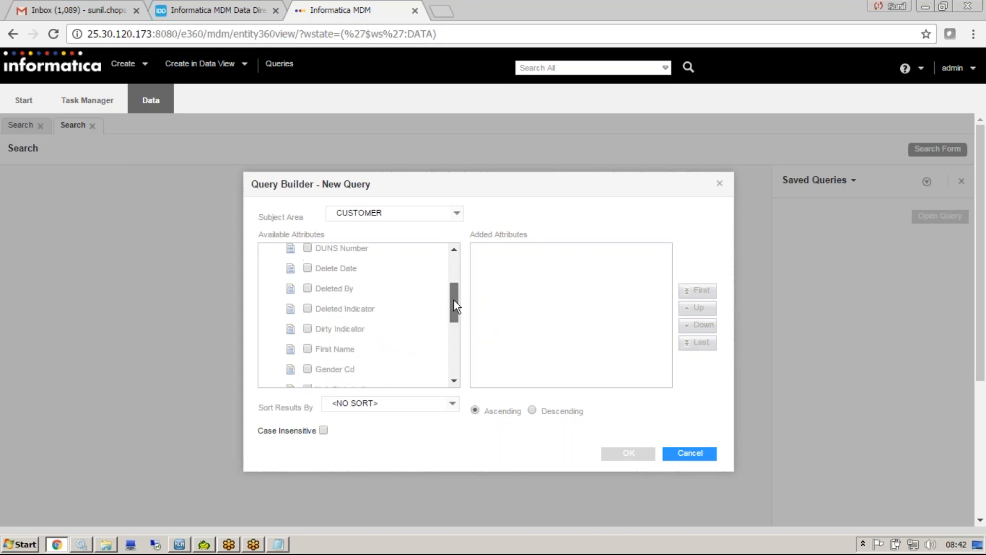
click(307, 309)
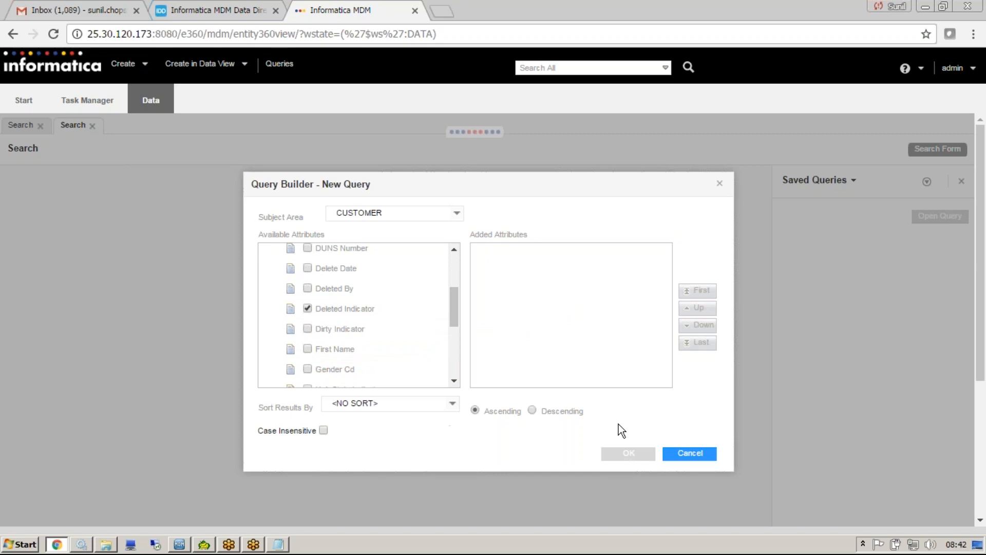
click(628, 453)
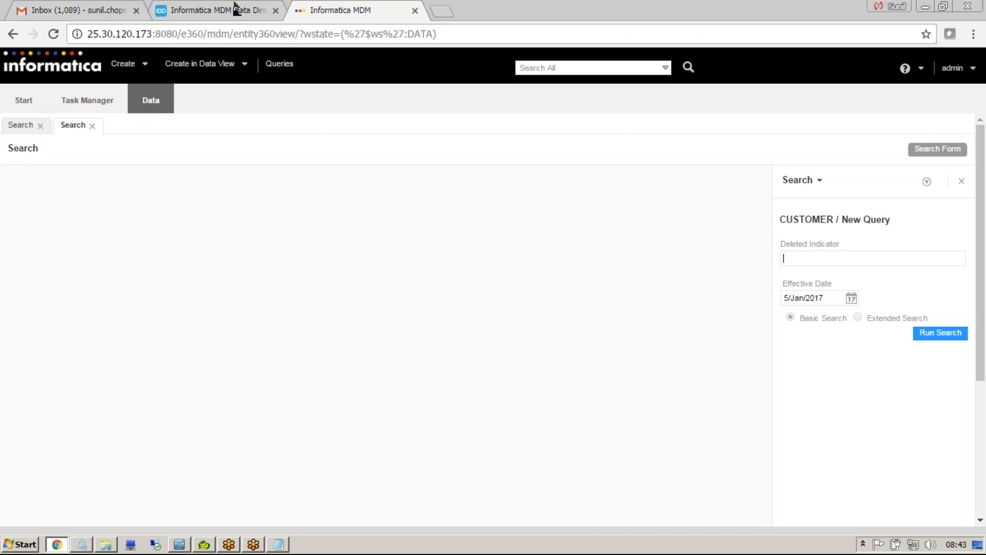
Return to the configuration application, cancel the Person subject area edit and log in again with the account password.
click(194, 10)
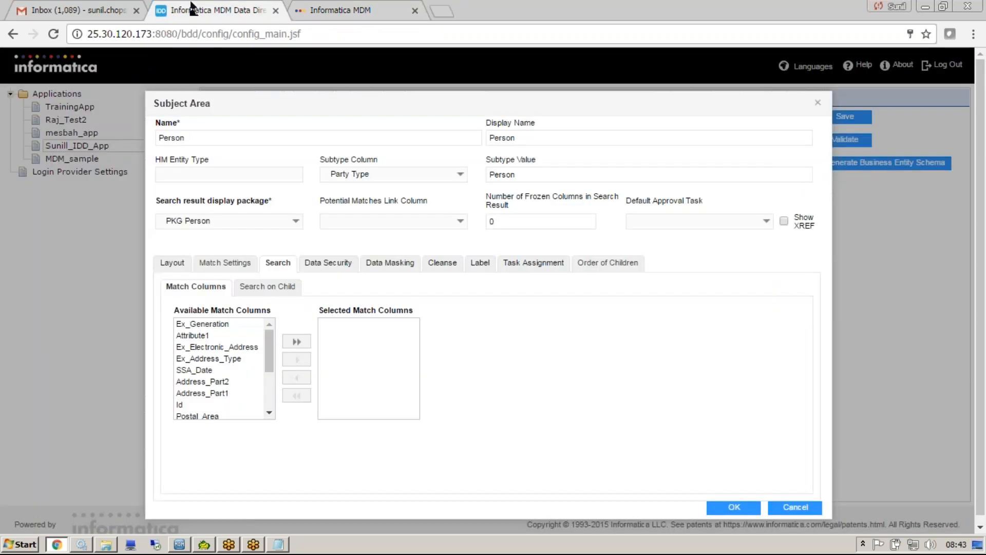
click(782, 510)
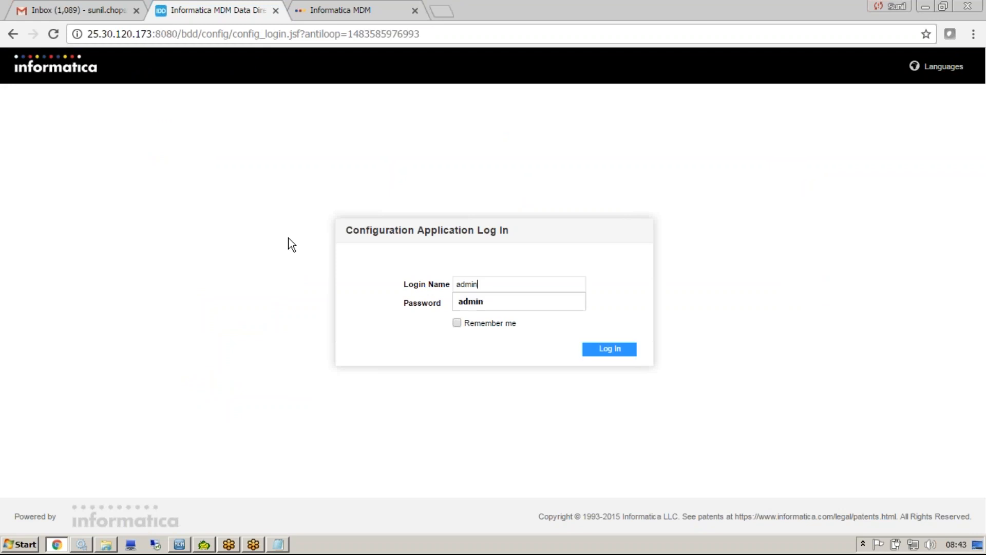
key(Return)
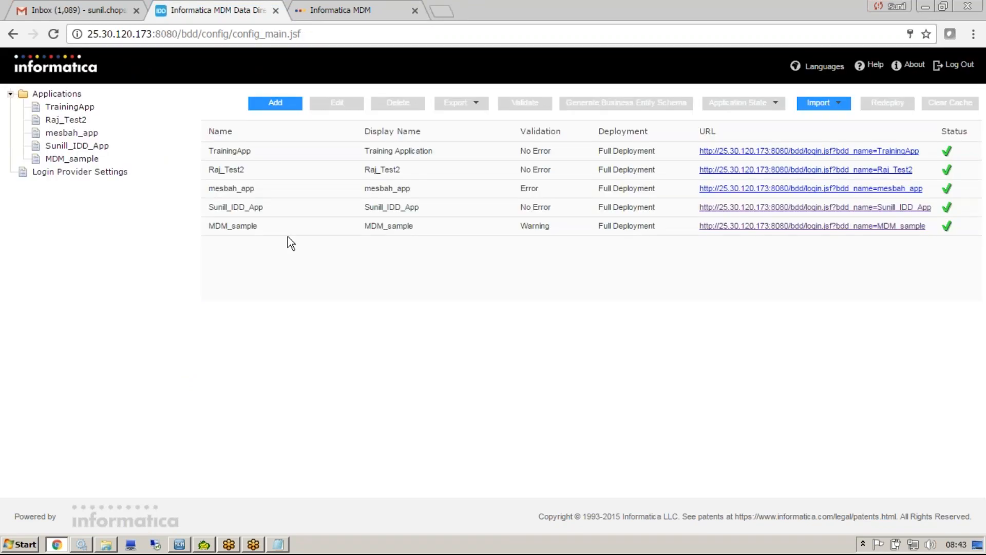
Open Sunill_IDD_App, return to the applications list and launch the MDM_sample application from its URL.
click(78, 146)
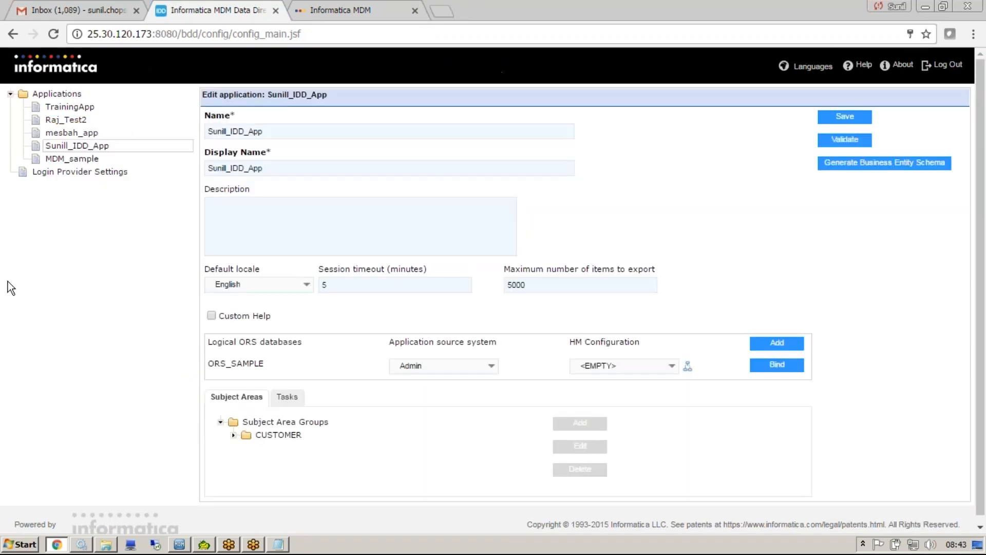
click(56, 94)
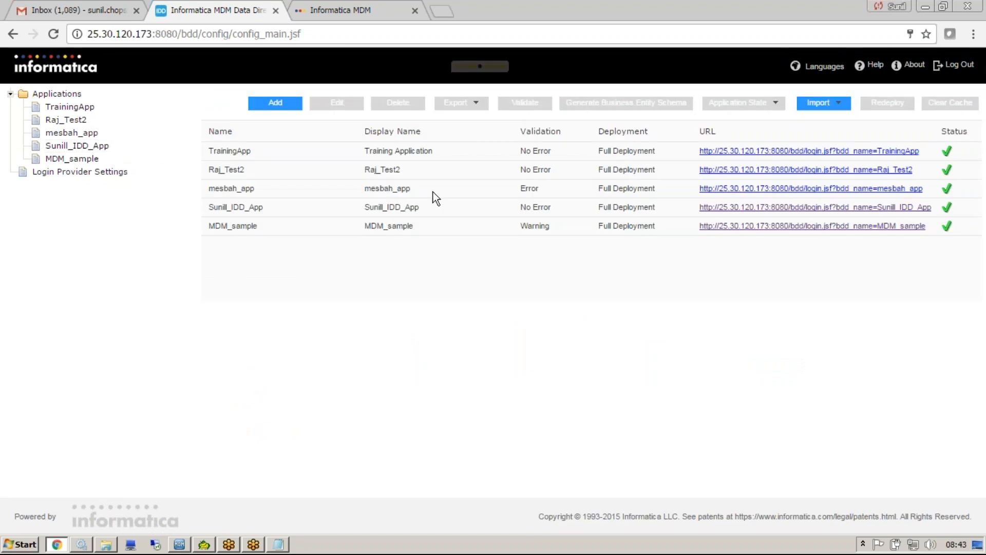
click(836, 226)
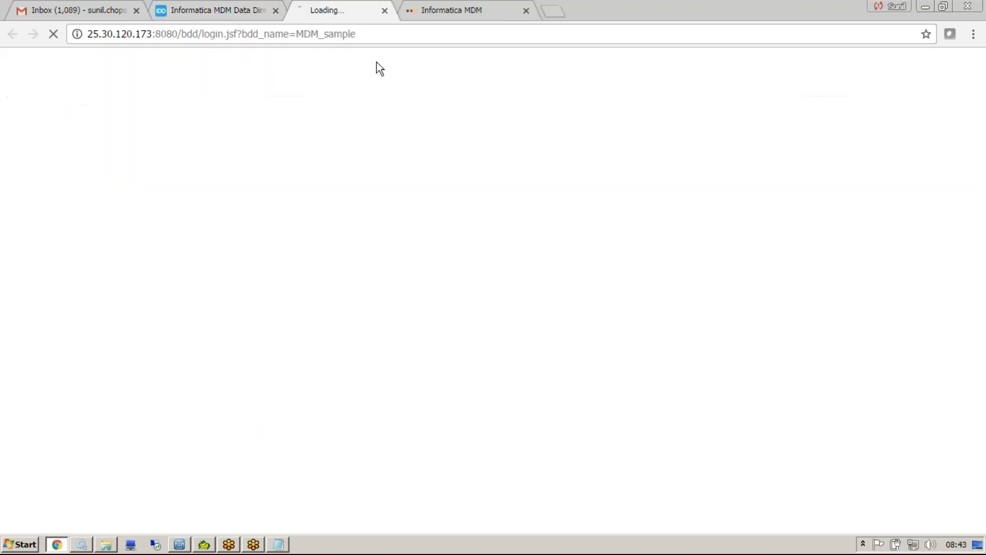
click(554, 11)
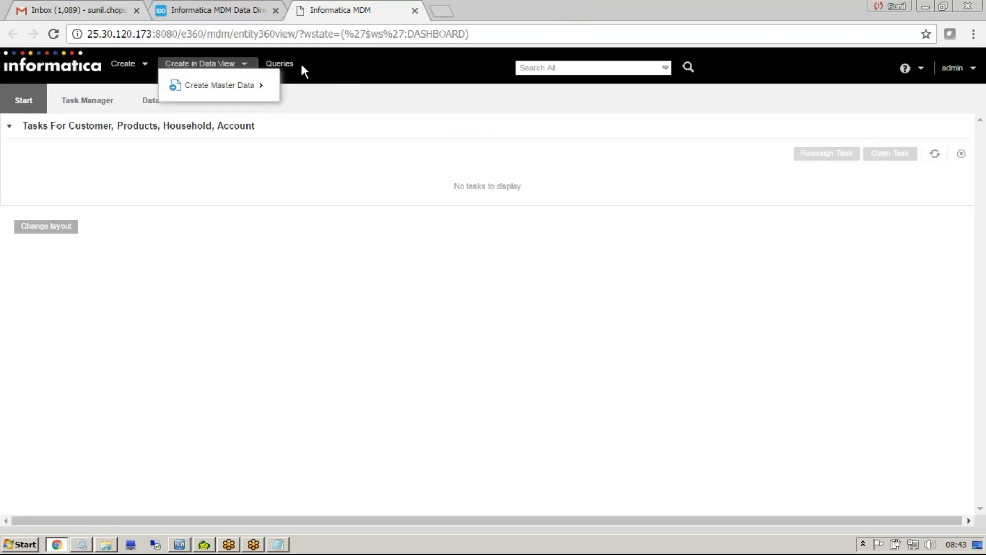
Open the Customer Search_by_Display_name query form and examine its basic and extended search options.
click(279, 64)
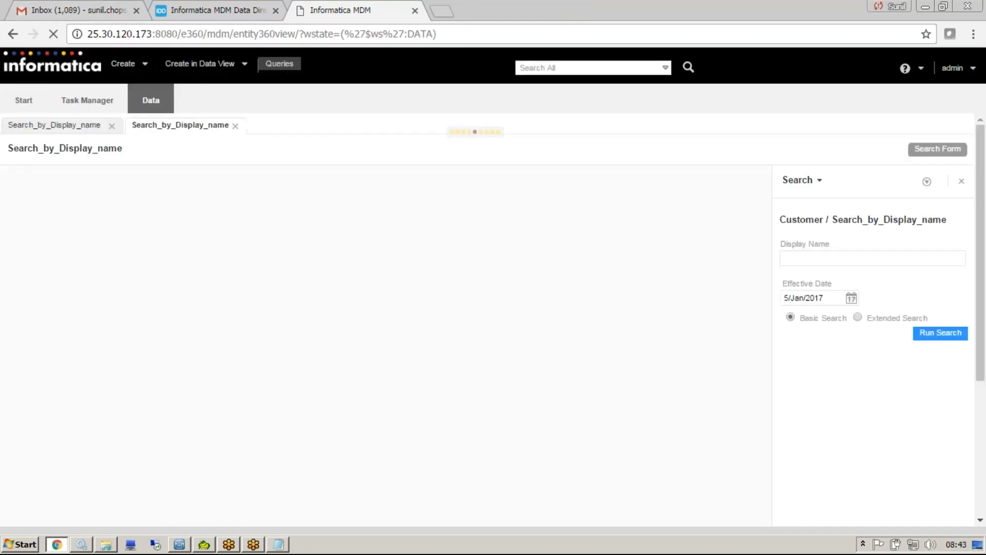
click(858, 317)
click(793, 292)
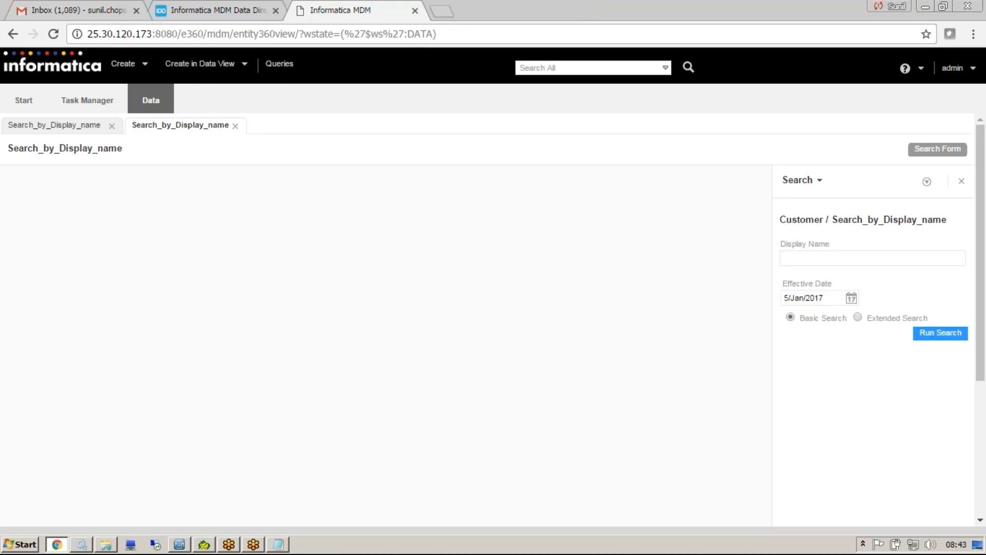
Run an extended search on the display name using a customer's first name followed by the * wildcard.
click(863, 319)
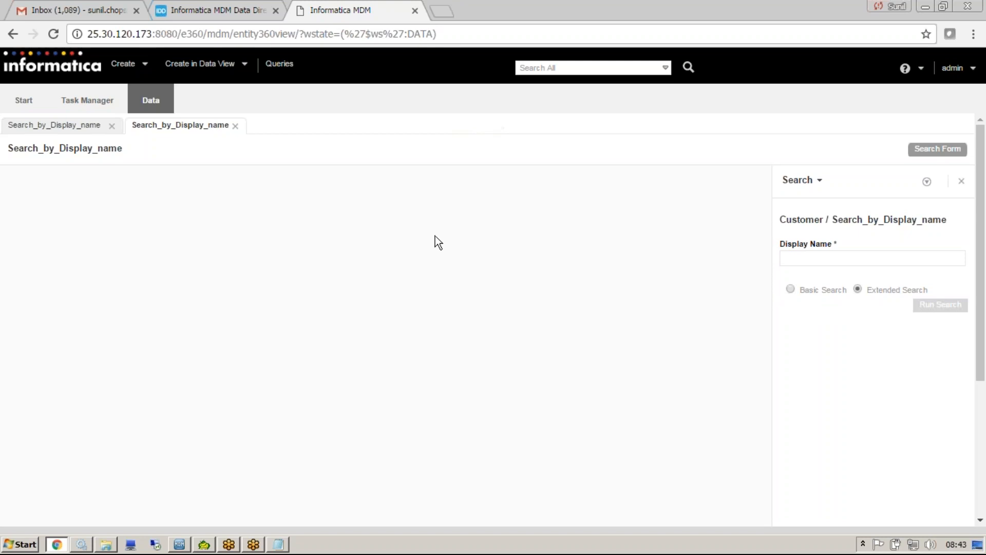
click(802, 255)
text(LINDS)
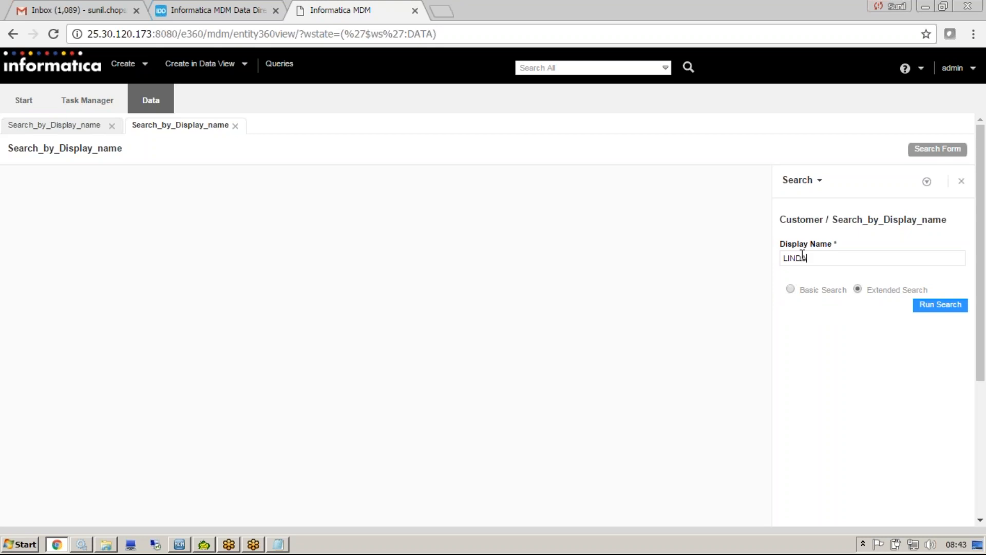
text(*)
key(Return)
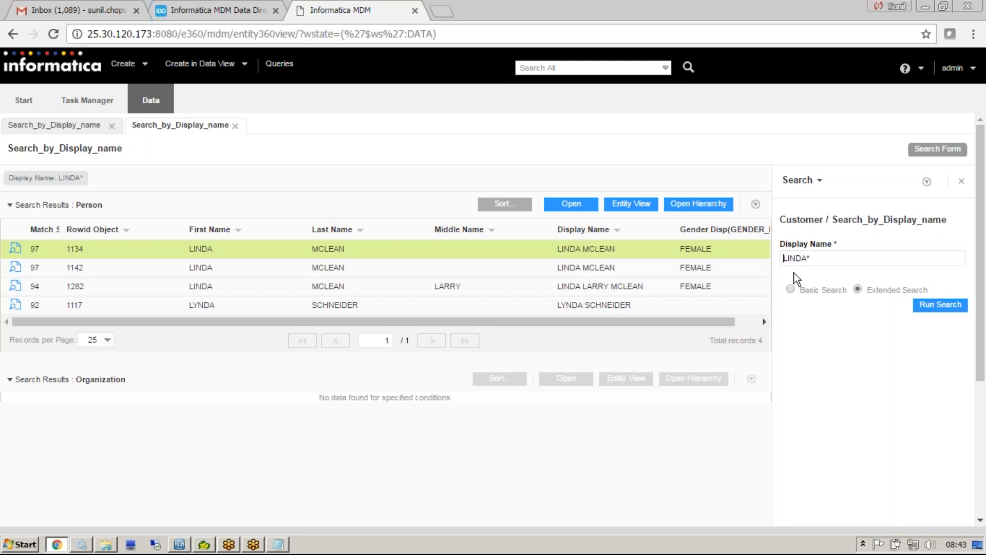
Repeat the extended search with the customer's last name placed before the first name, and compare the display names found.
triple_click(843, 259)
key(Return)
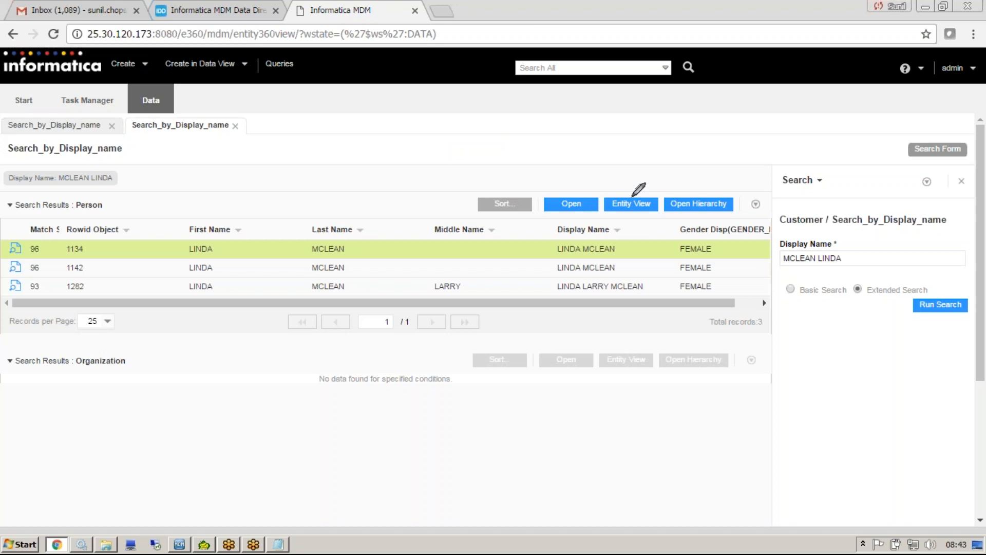
mouse_move(620, 236)
mouse_down()
mouse_move(570, 236)
mouse_move(555, 320)
mouse_move(609, 311)
mouse_move(608, 232)
mouse_up()
drag(779, 247, 778, 278)
mouse_move(840, 278)
mouse_down()
mouse_move(843, 244)
mouse_move(765, 261)
mouse_up()
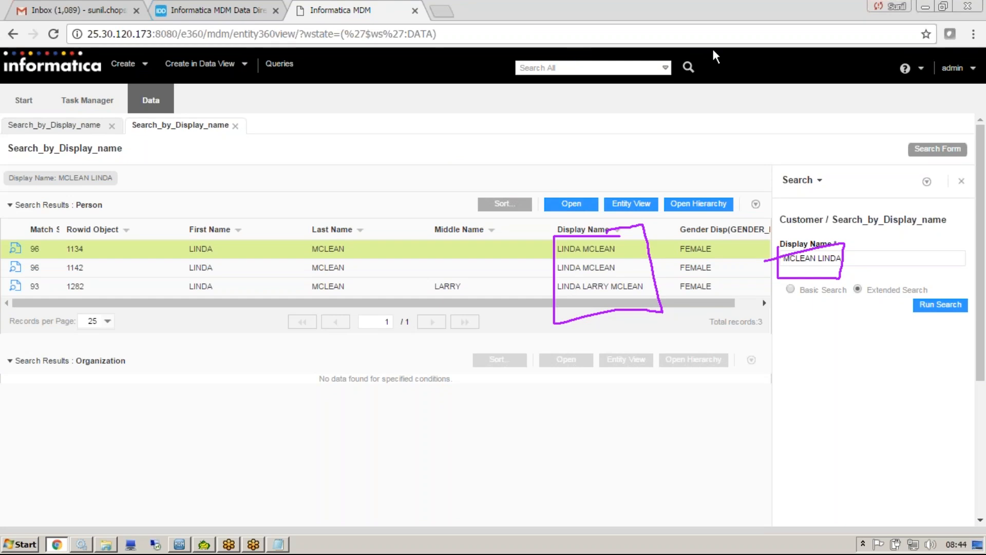
Return to the configuration application, log in again as admin with the account password and open Sunill_IDD_App.
click(218, 8)
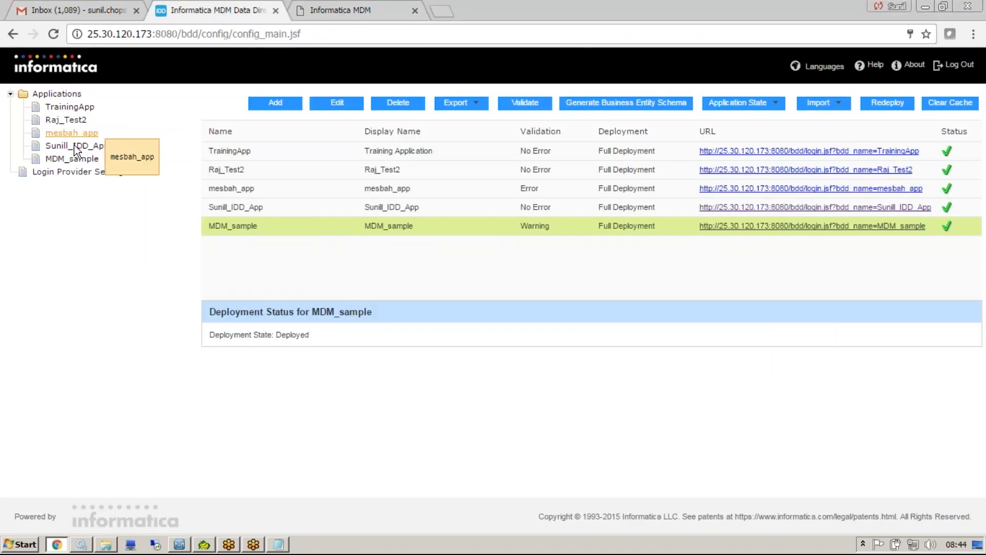
click(106, 136)
text(admin)
key(Tab)
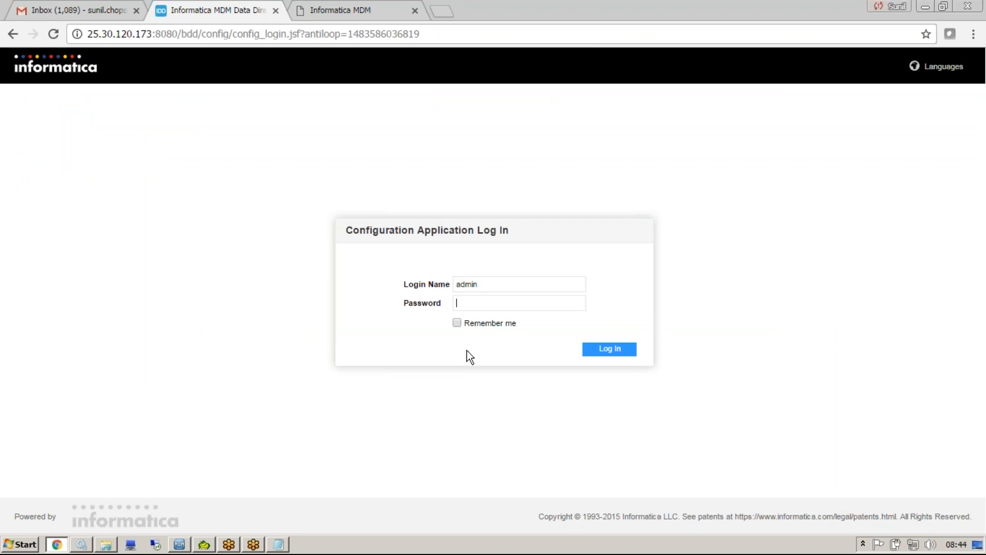
text(admin)
key(Return)
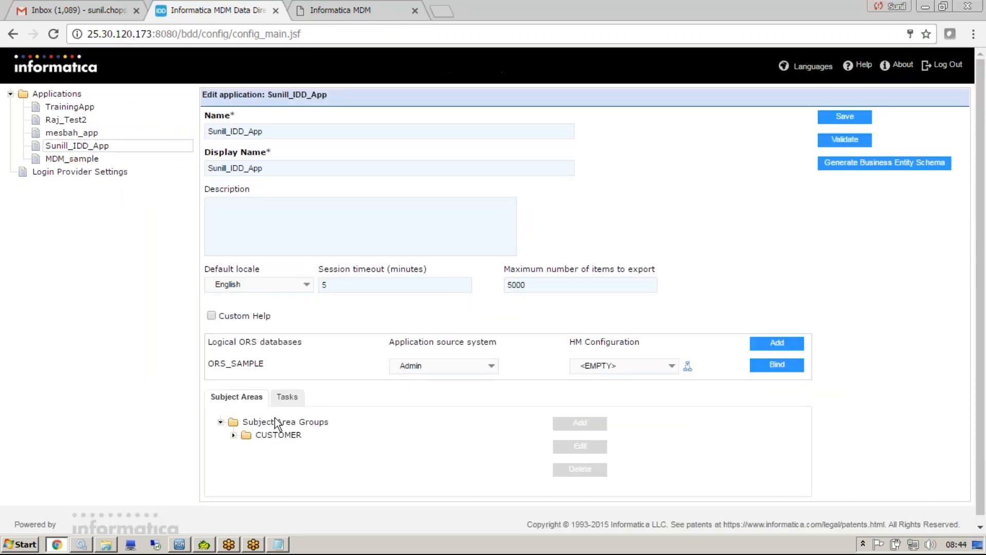
Open the Person subject area under CUSTOMER for editing and examine its Search, Data Security and Data Masking settings.
click(233, 435)
click(279, 449)
click(247, 448)
click(610, 446)
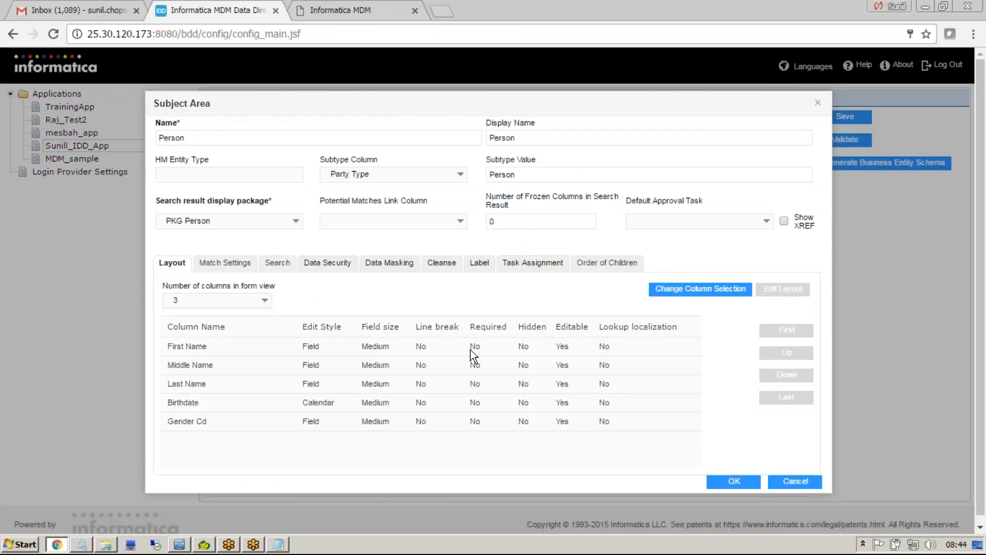
click(278, 267)
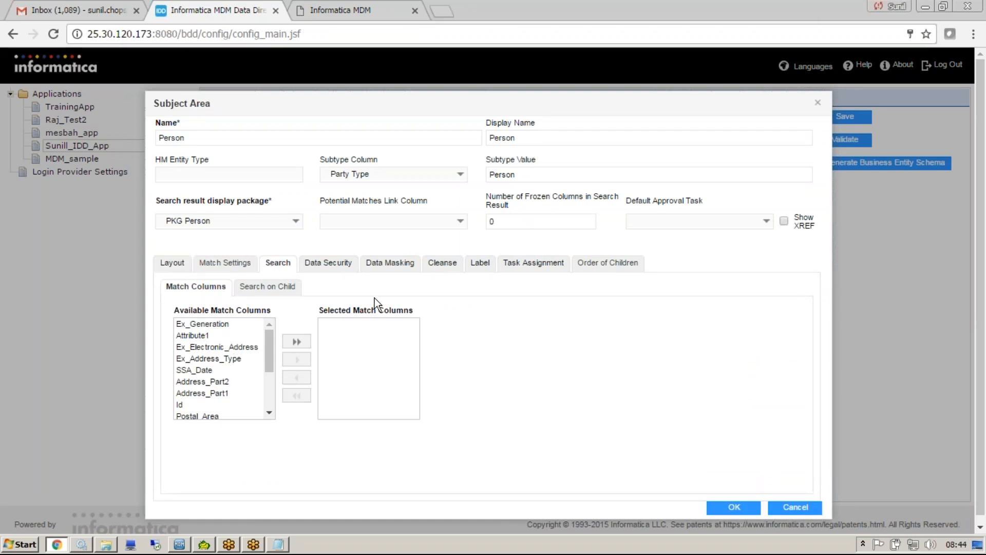
click(337, 267)
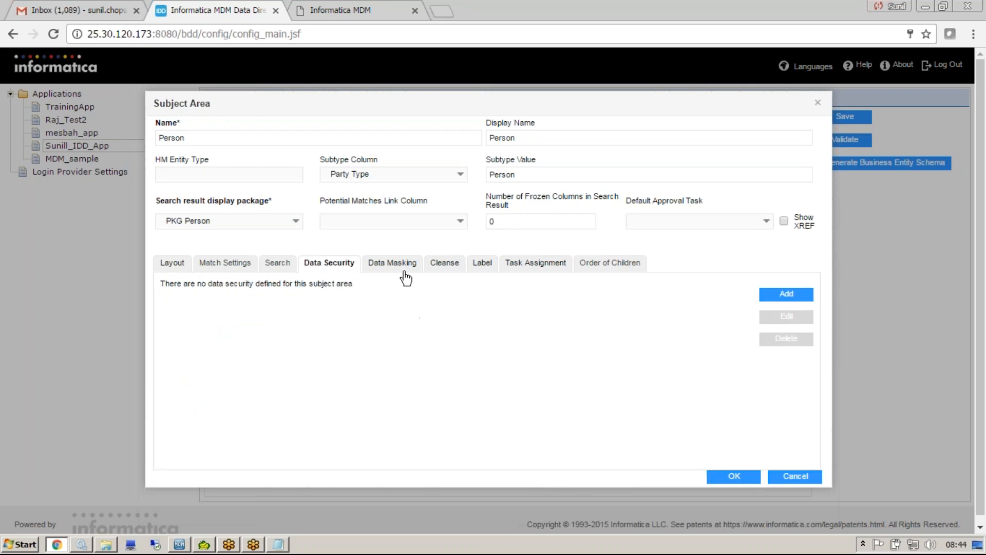
click(404, 275)
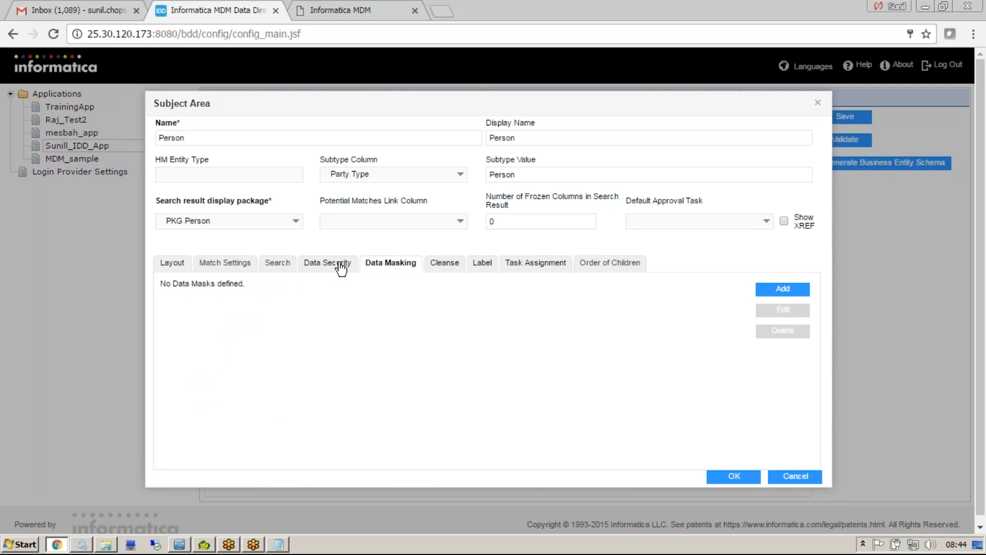
click(340, 266)
Switch to the Notepad notes and add two example users' first names on separate lines below SUBJECT AREA GRANDCHILD.
click(272, 546)
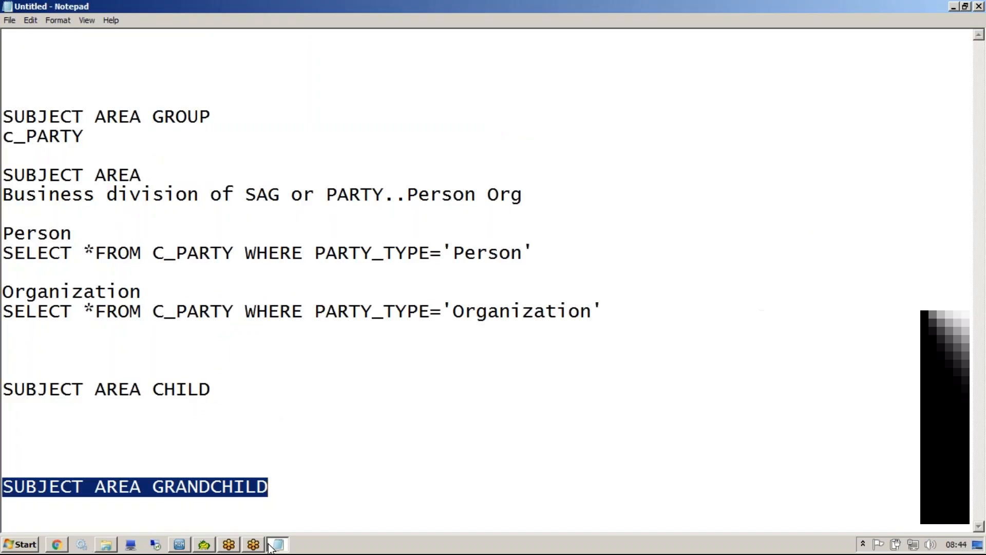
click(348, 489)
key(Return)
key(Return)
key(Return)
key(Return)
key(Return)
key(Return)
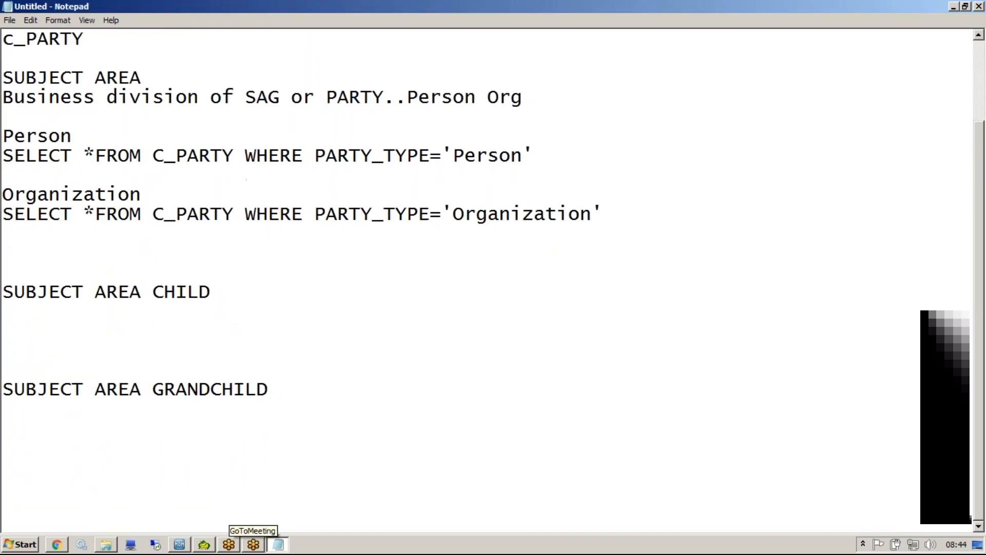
scroll(493, 224, up, 1)
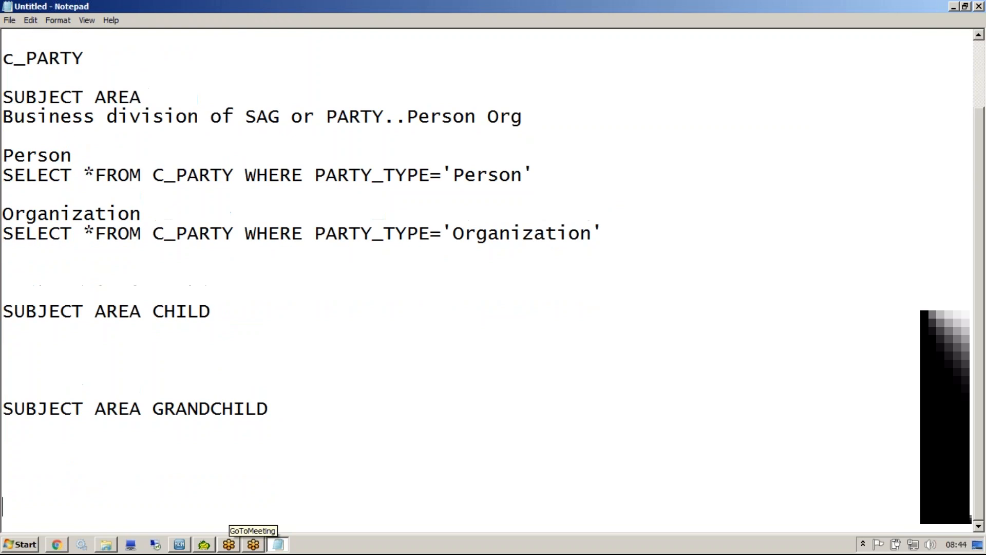
text(John)
key(Return)
text(Frank)
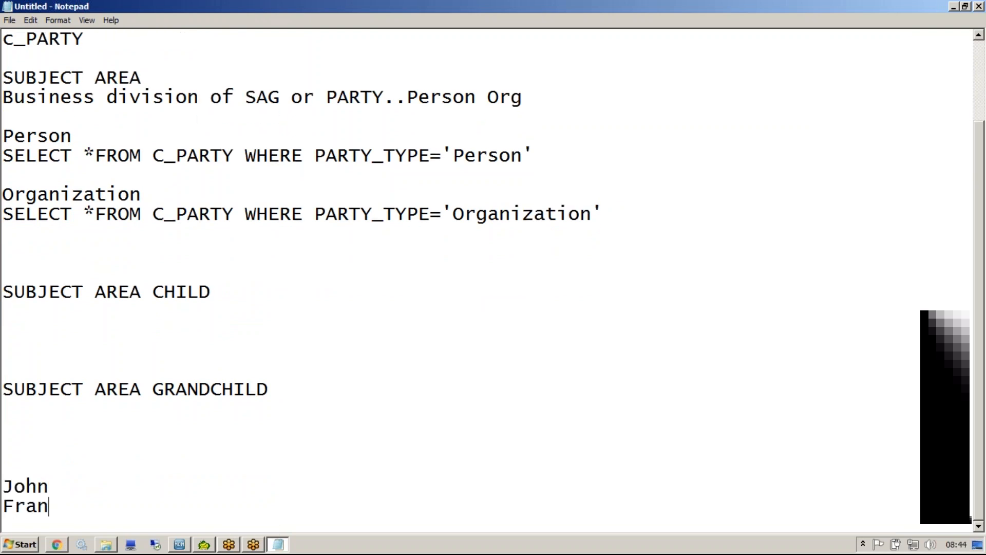
text( ....Indi)
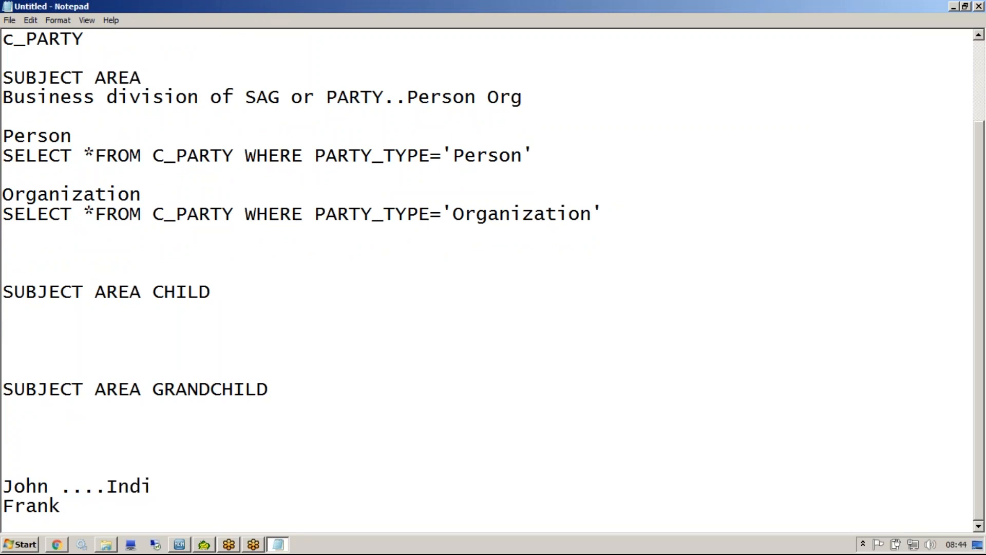
text(vidual data)
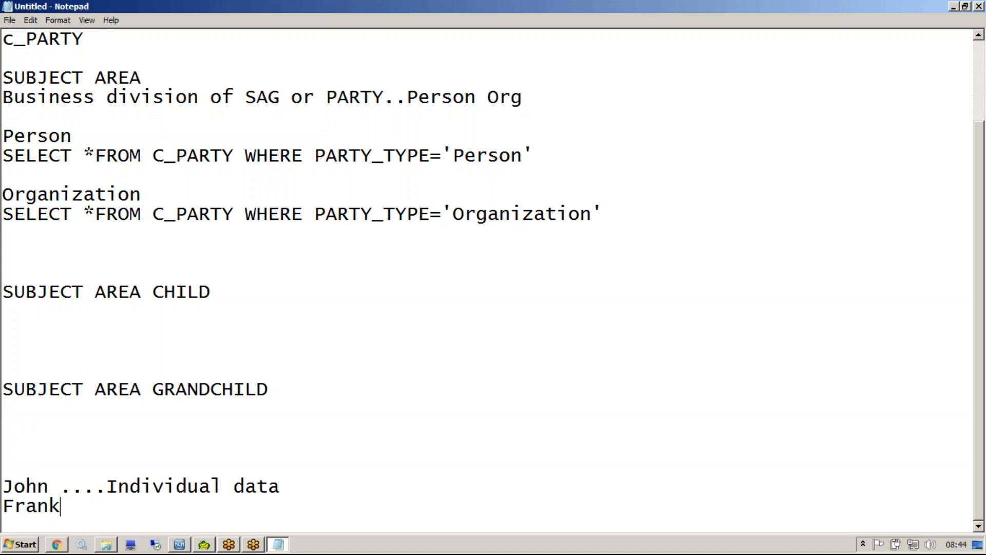
text(....Corpo)
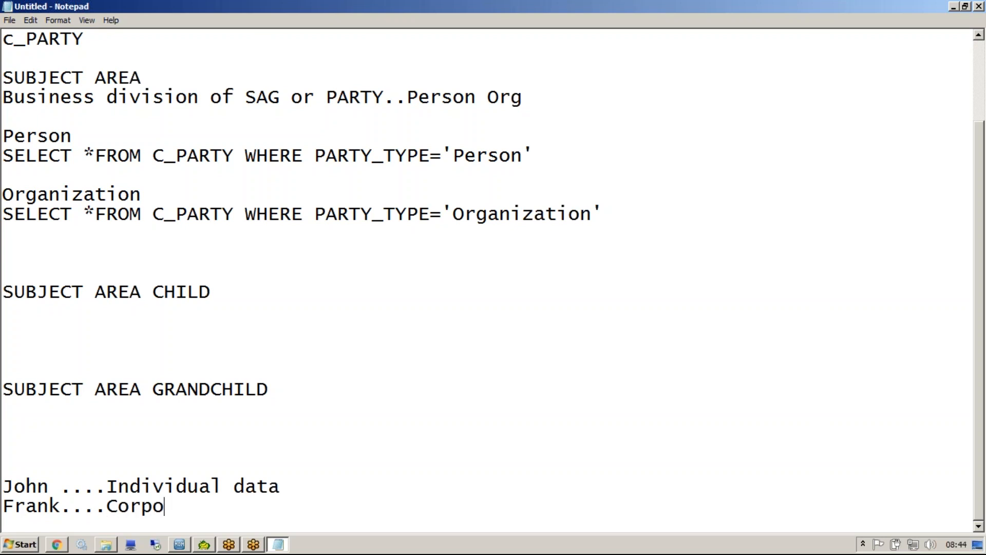
text(rate data)
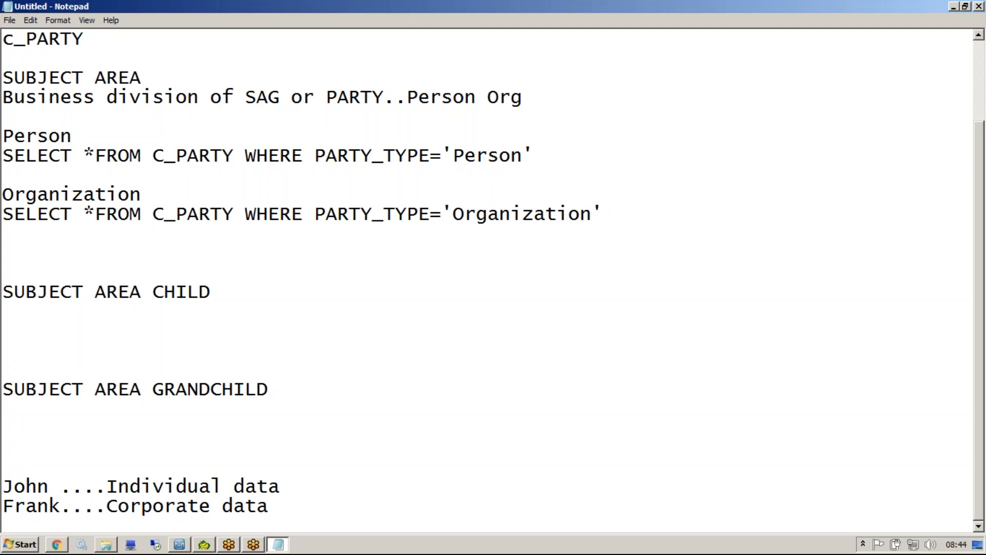
Annotate the first user's line with "Individual data" and the second user's line with "Corporate data".
key(Return)
key(Return)
key(Return)
key(Return)
key(Return)
key(Return)
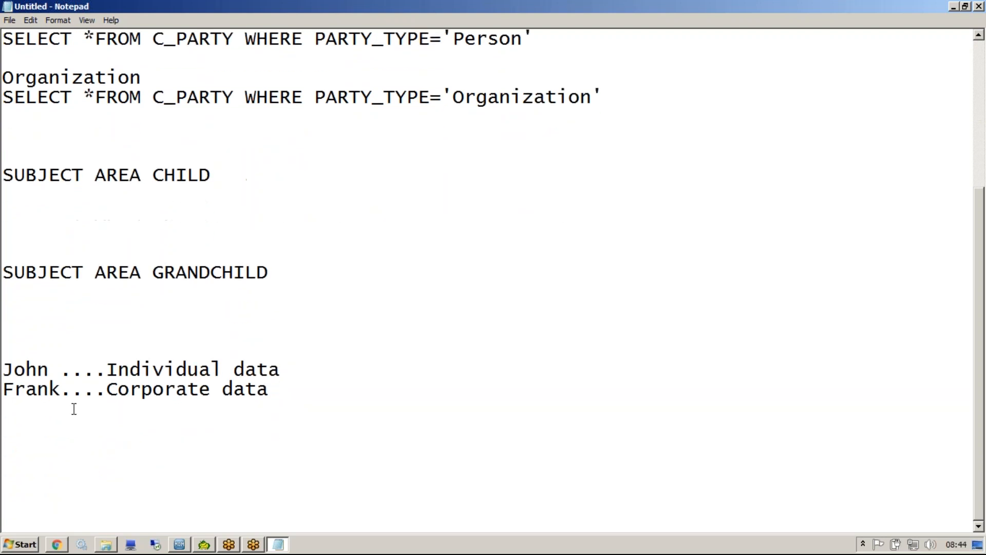
Append "Person" to the Individual data line and "Org" to the Corporate data line.
key(Up)
key(Up)
key(Up)
key(Up)
key(Up)
key(Up)
key(shift+Up)
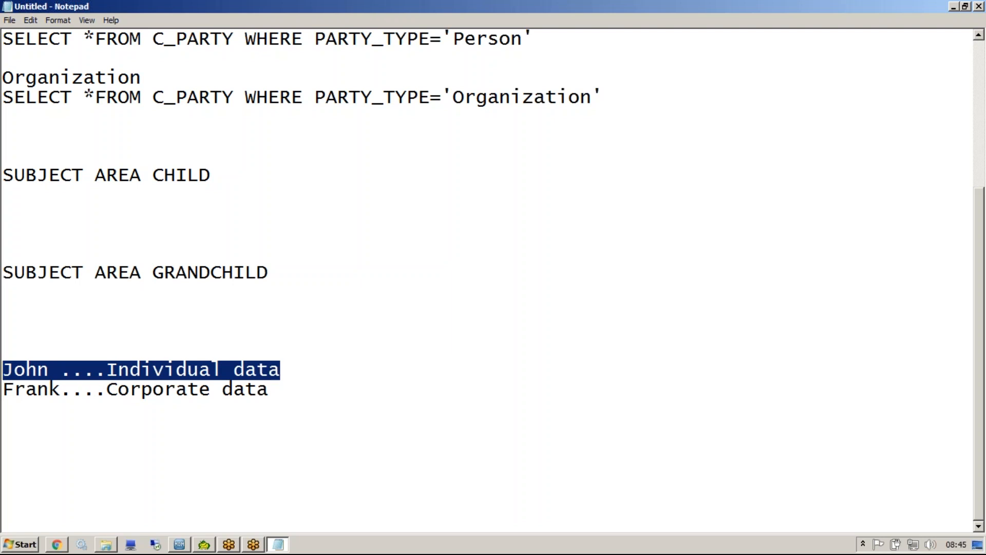
key(End)
text(.)
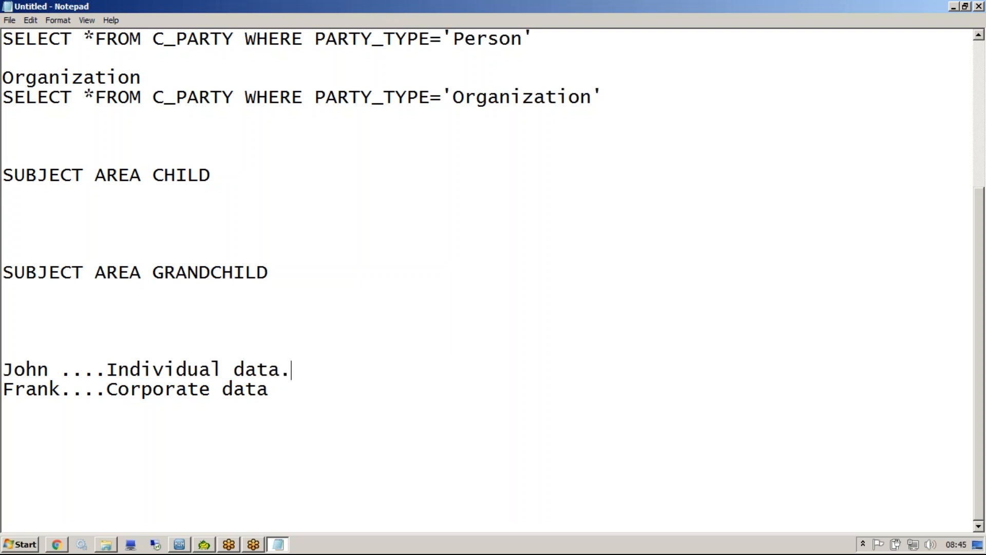
text(..Person)
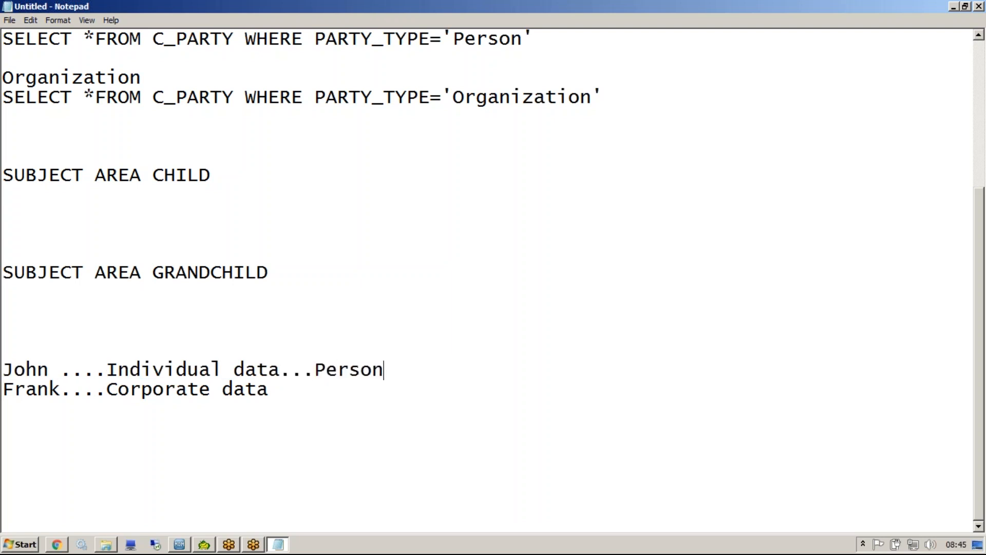
key(Down)
text(....Org)
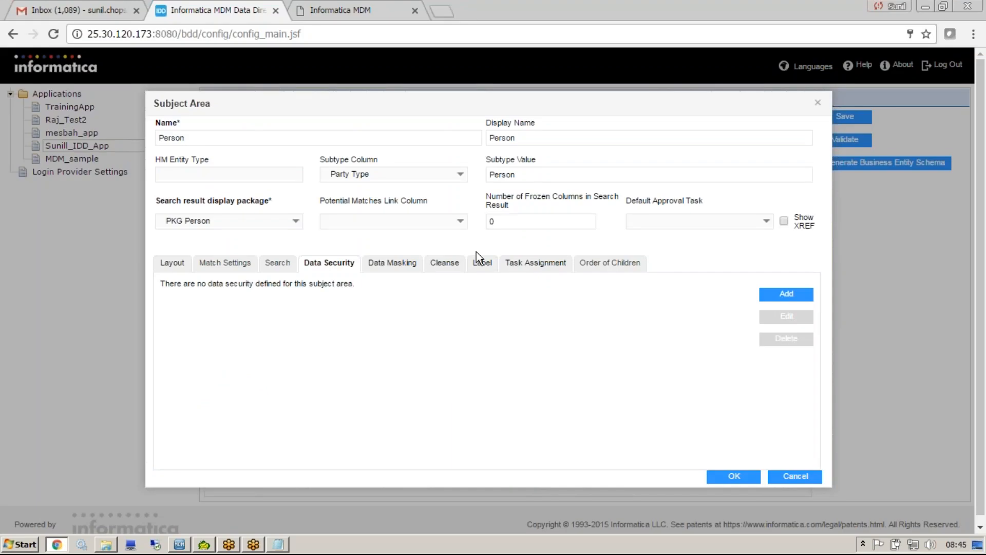
Back in the Person subject area, add a security filter on <root> with column Party Type, value Person and role Demo.
click(788, 295)
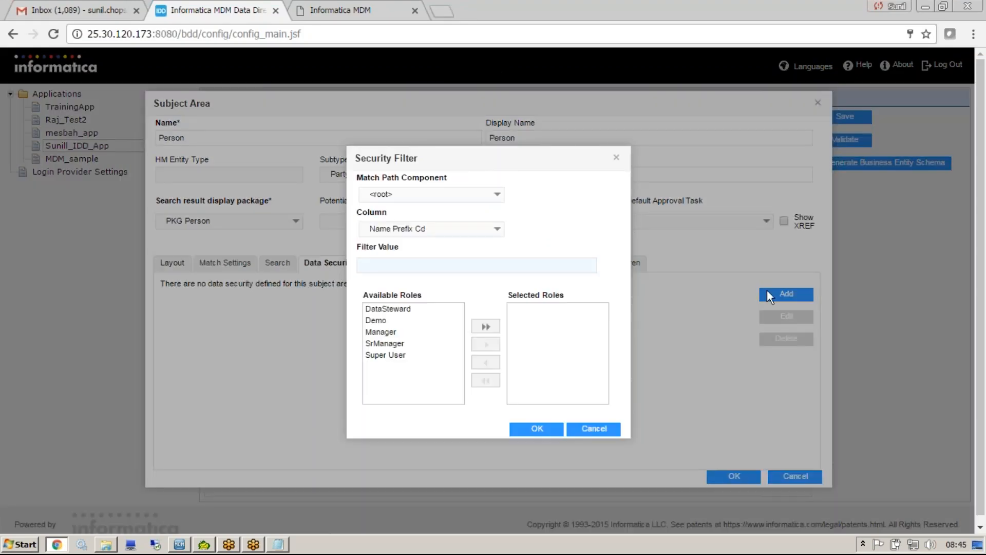
click(500, 196)
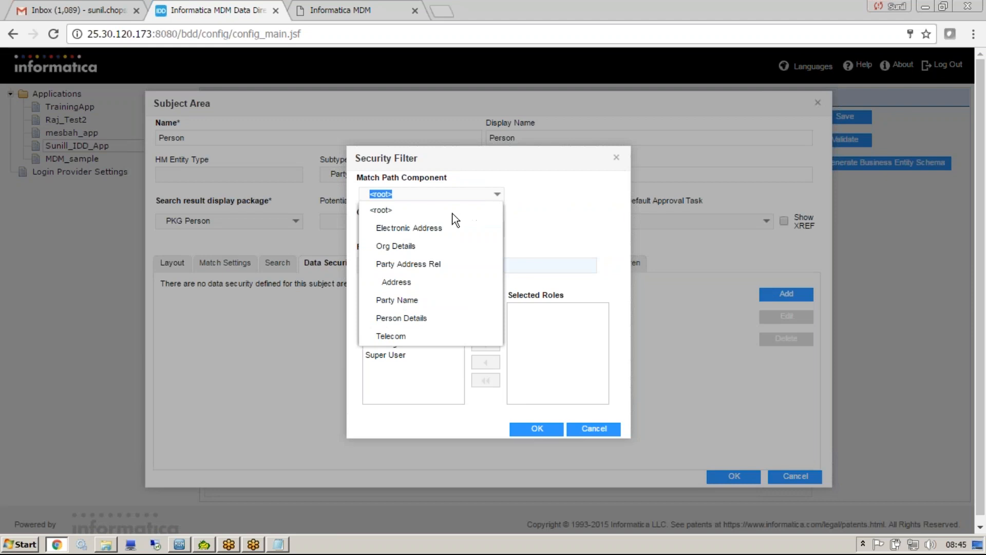
click(471, 213)
click(497, 228)
scroll(487, 329, down, 3)
click(457, 370)
click(419, 263)
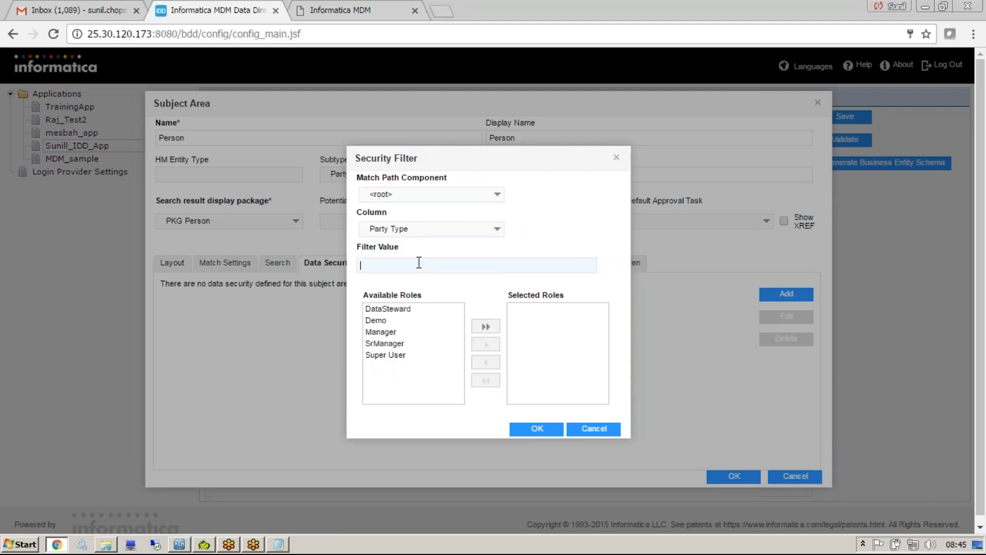
text(Person)
click(378, 324)
click(484, 343)
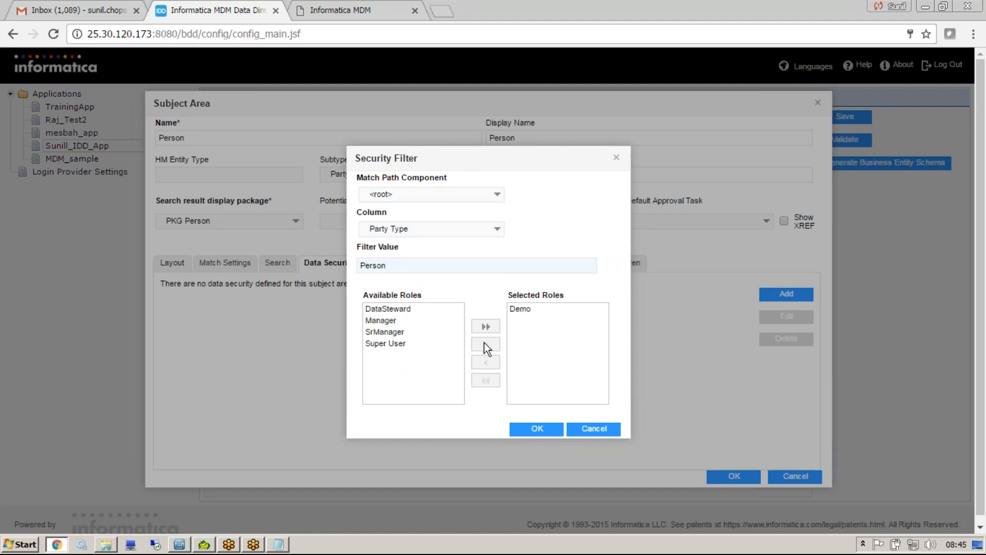
click(529, 428)
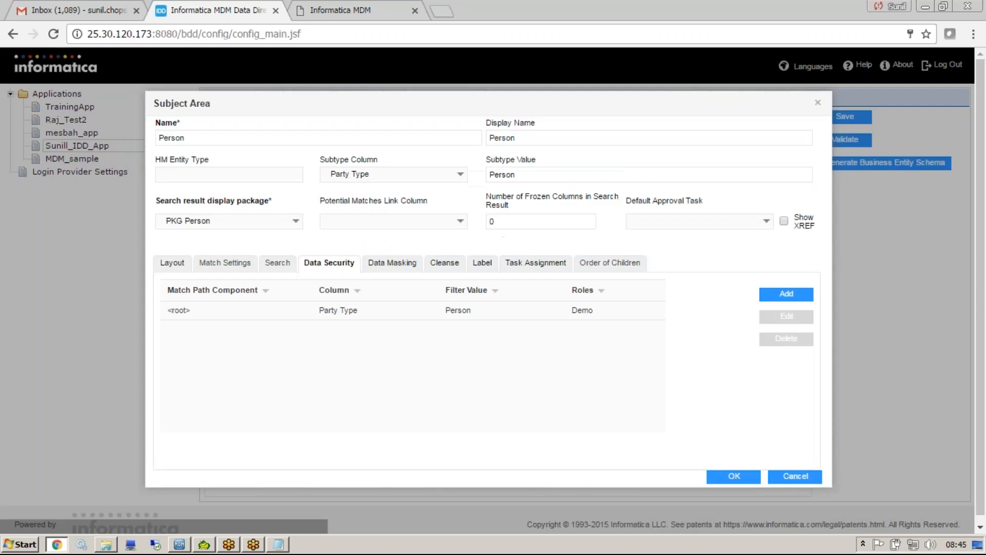
click(576, 315)
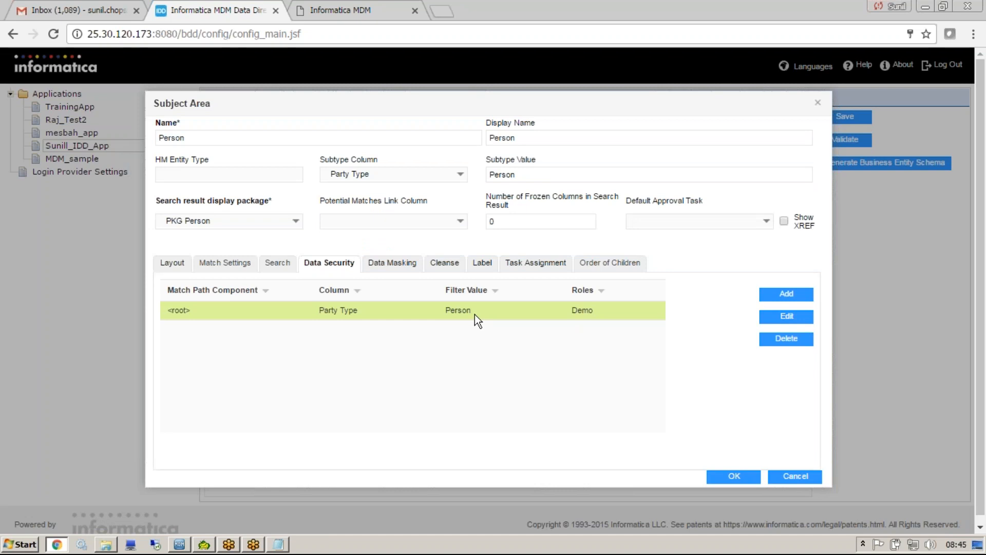
Create a data mask for the Person subject area on the First Name column with mask pattern .*.
click(402, 264)
click(793, 288)
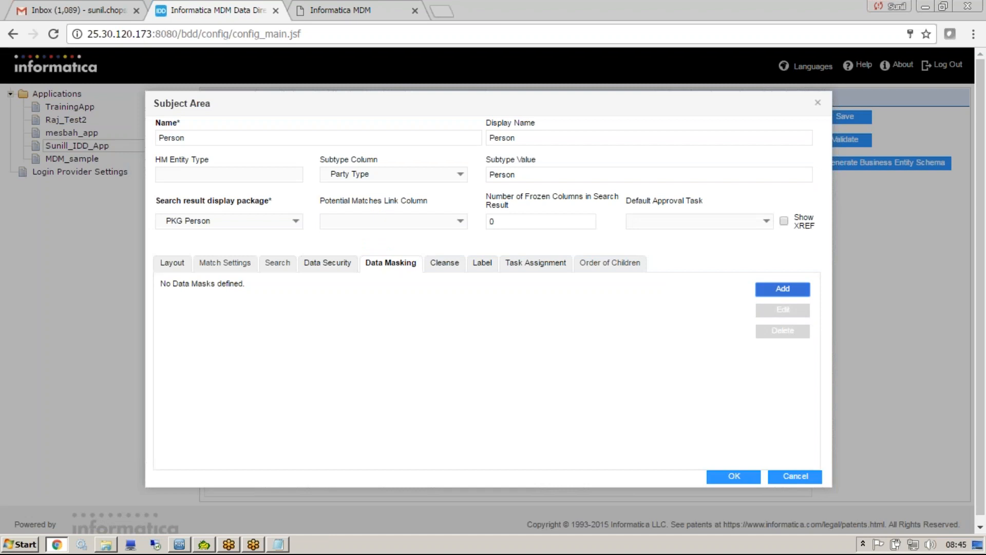
click(445, 234)
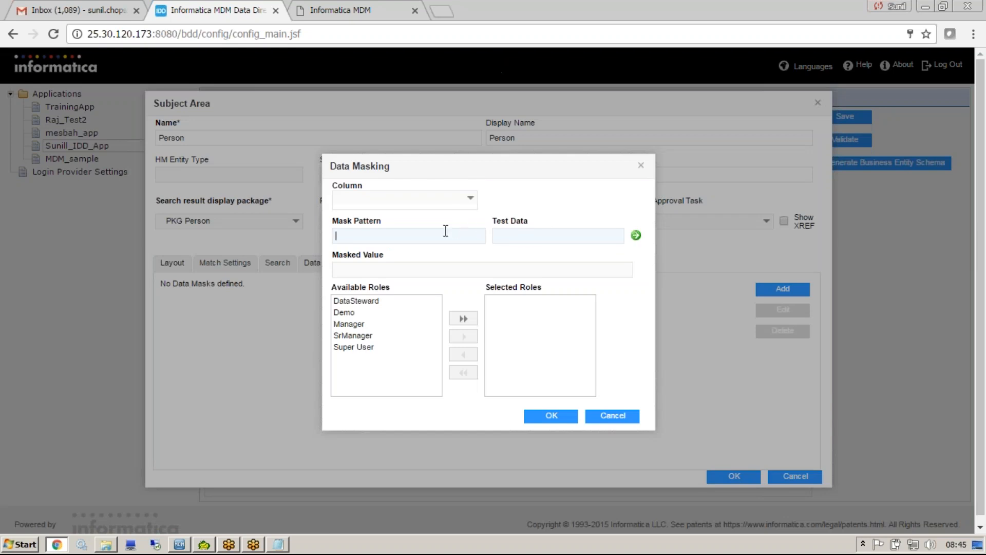
click(465, 205)
click(380, 213)
Test the First Name mask pattern by entering a sample first name as test data and generating its masked value.
click(533, 242)
text(sunil)
drag(354, 271, 324, 270)
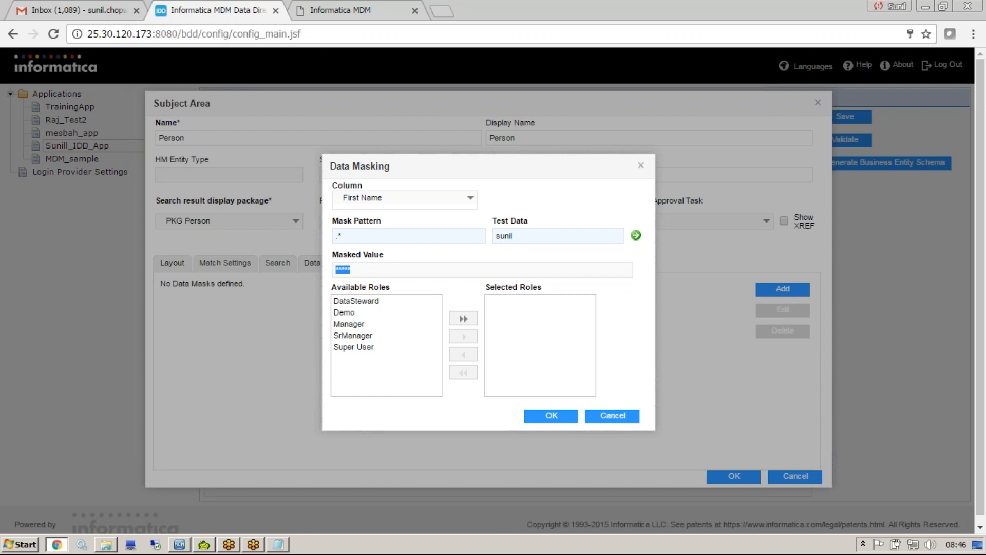
drag(323, 271, 329, 282)
Assign the First Name data mask to the Demo role and save the mask definition.
click(358, 313)
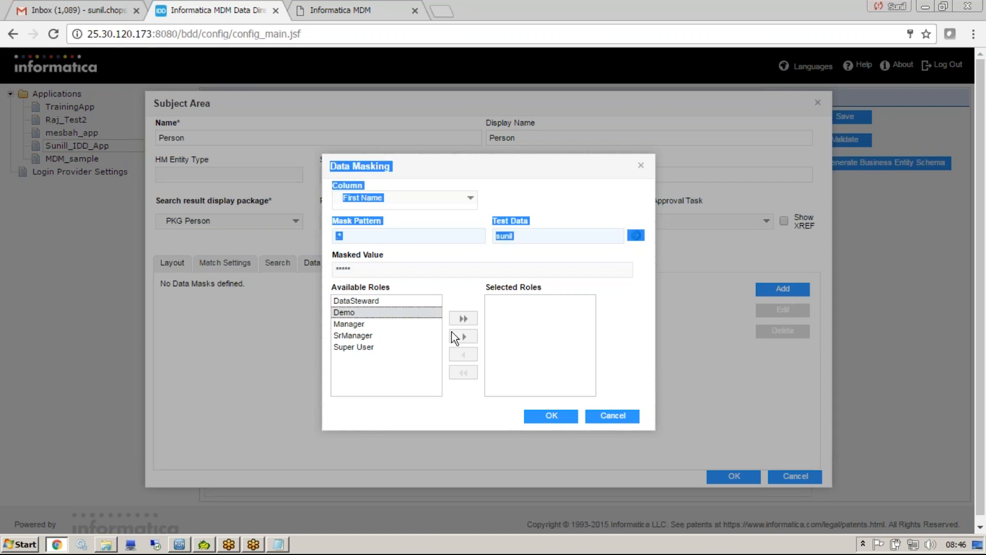
click(397, 315)
click(458, 336)
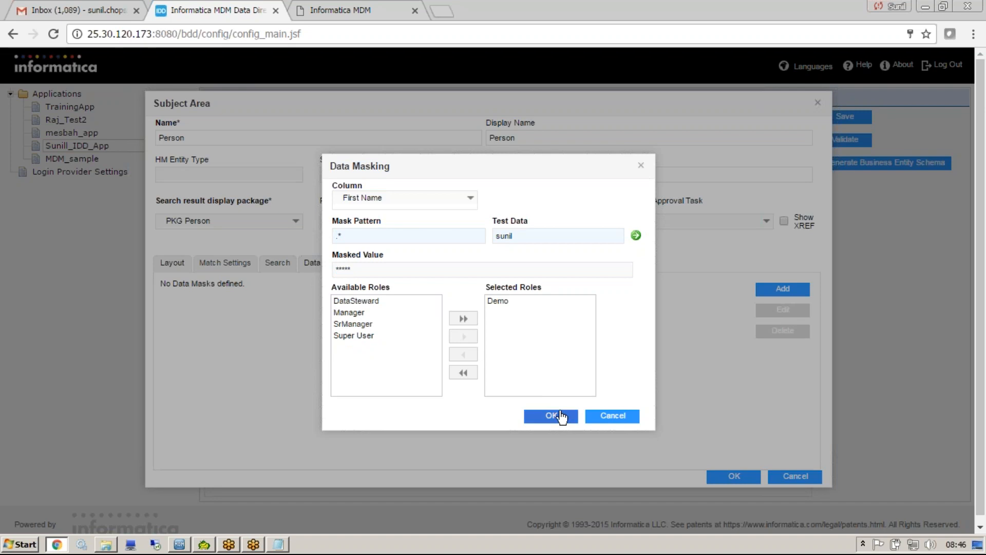
click(508, 301)
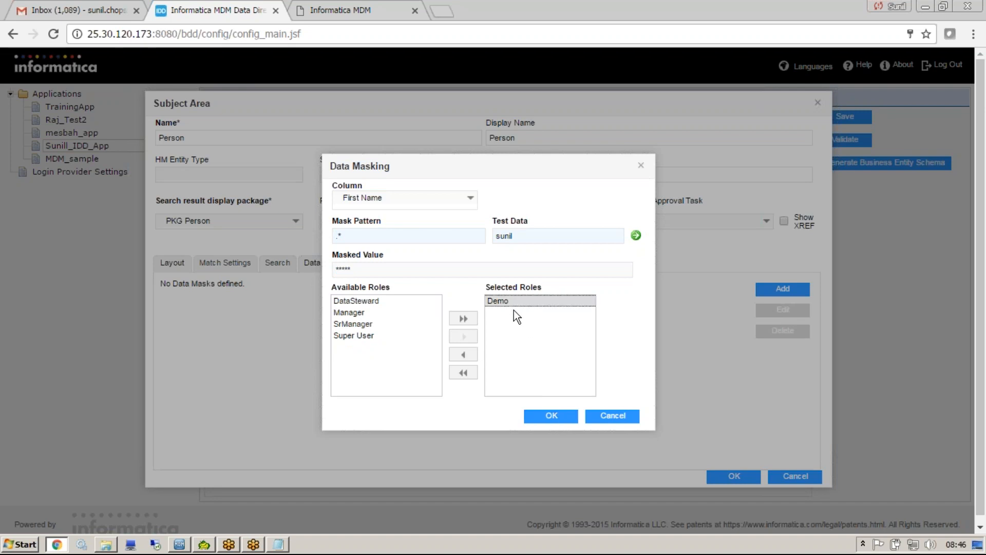
click(552, 416)
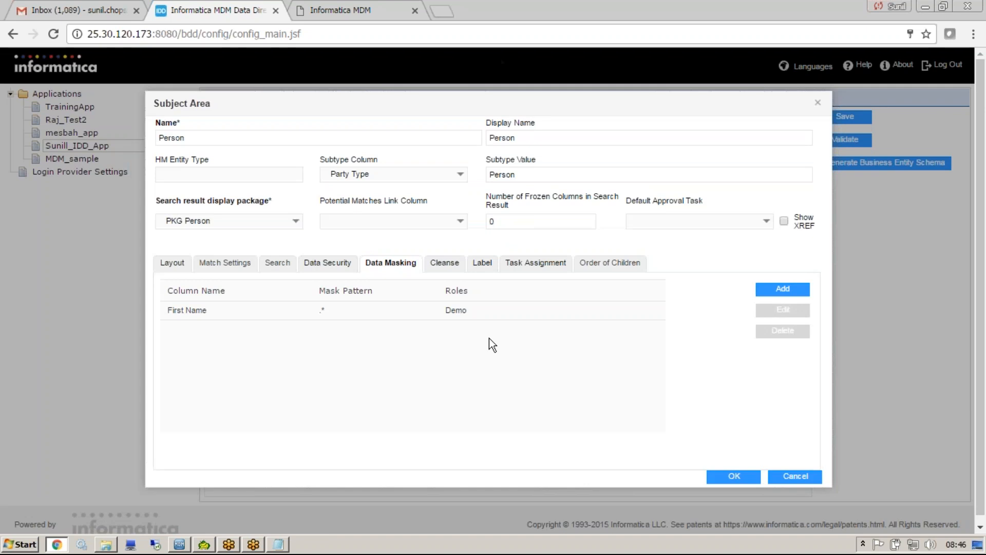
Review the Person subject area's First Name mask entry, cleanse settings and label settings.
click(263, 313)
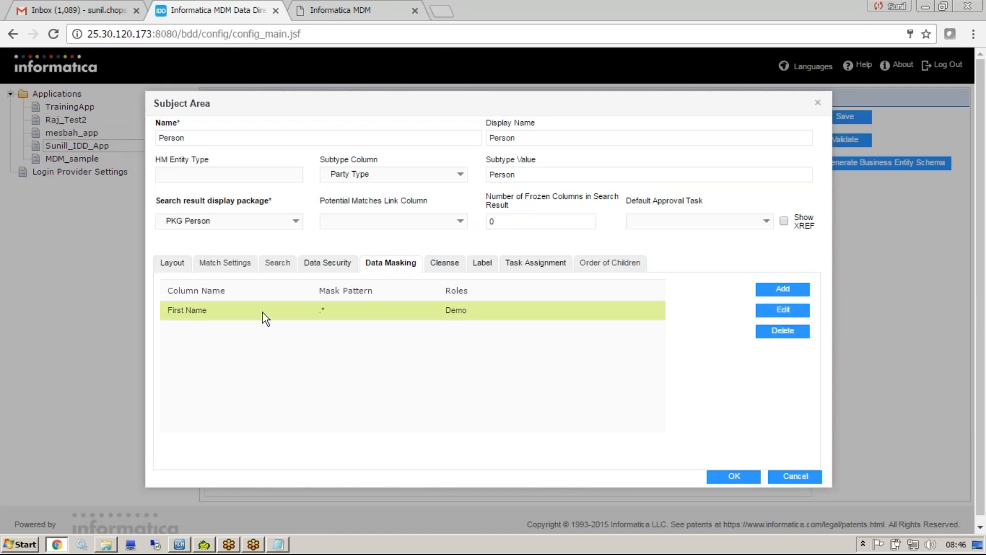
click(448, 266)
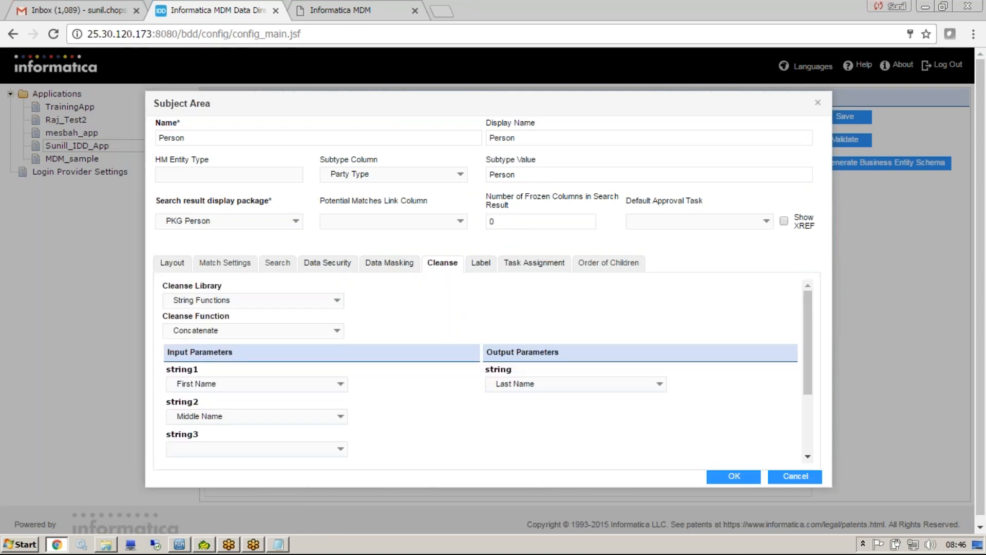
click(480, 263)
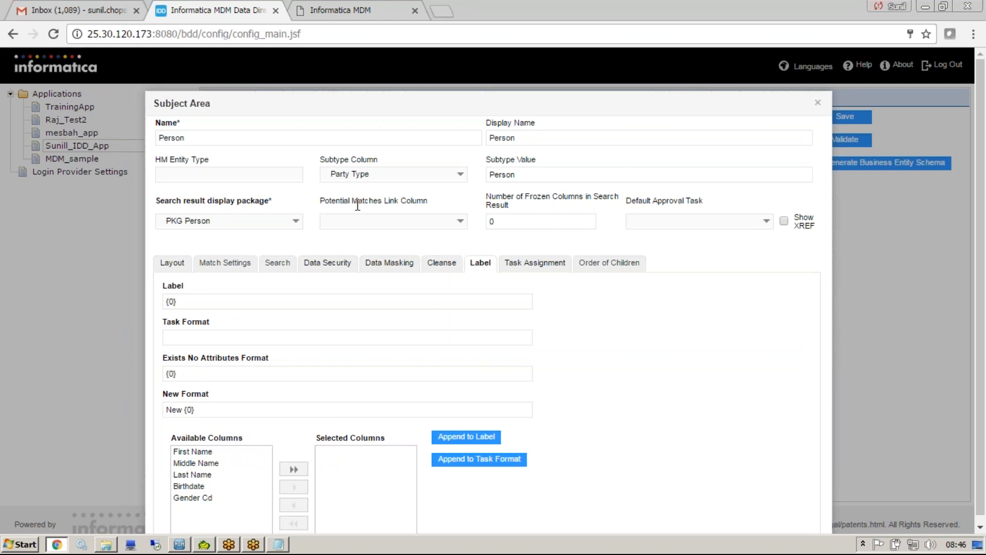
drag(354, 109, 341, 60)
In the Informatica MDM application, run a basic Search_by_Display_name query with no display name and open one of the person records.
click(341, 11)
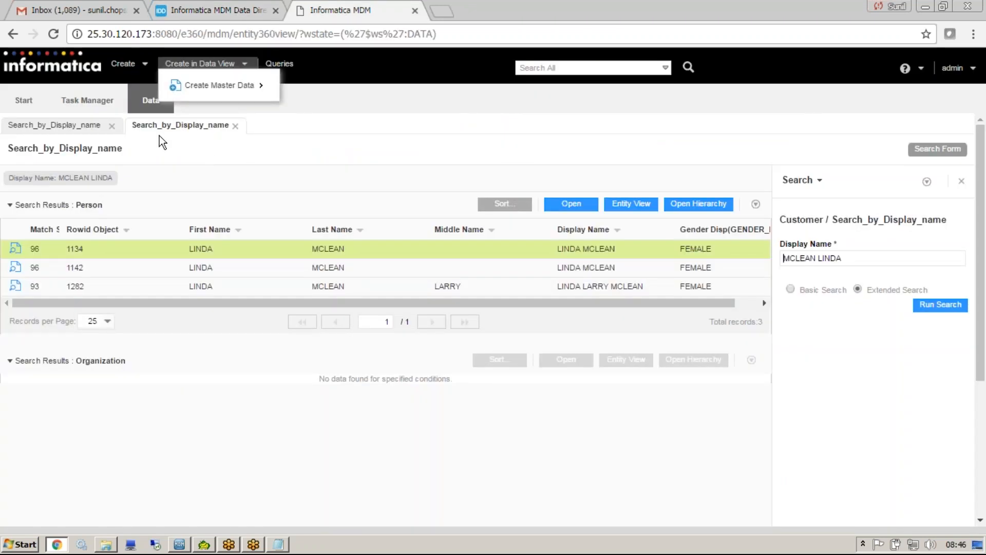
click(580, 204)
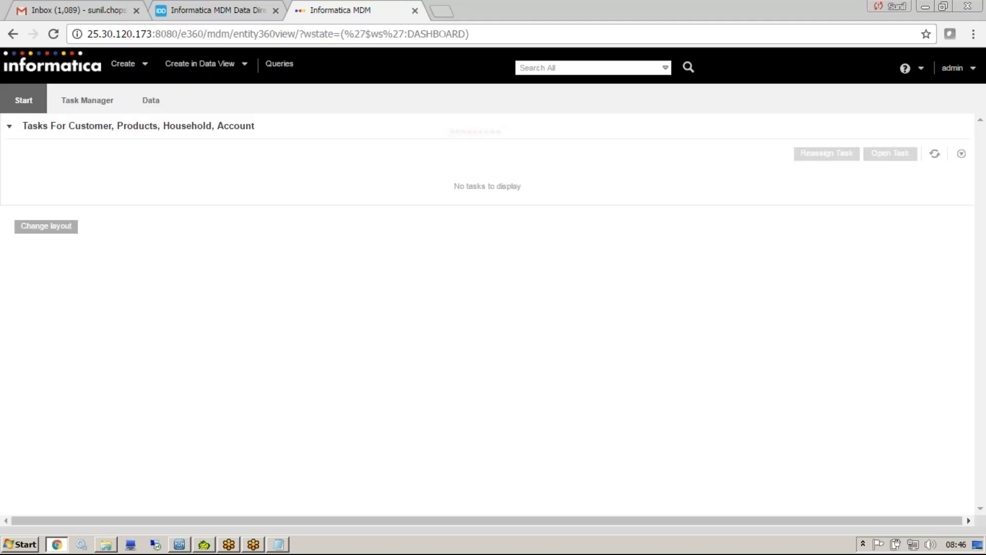
click(279, 64)
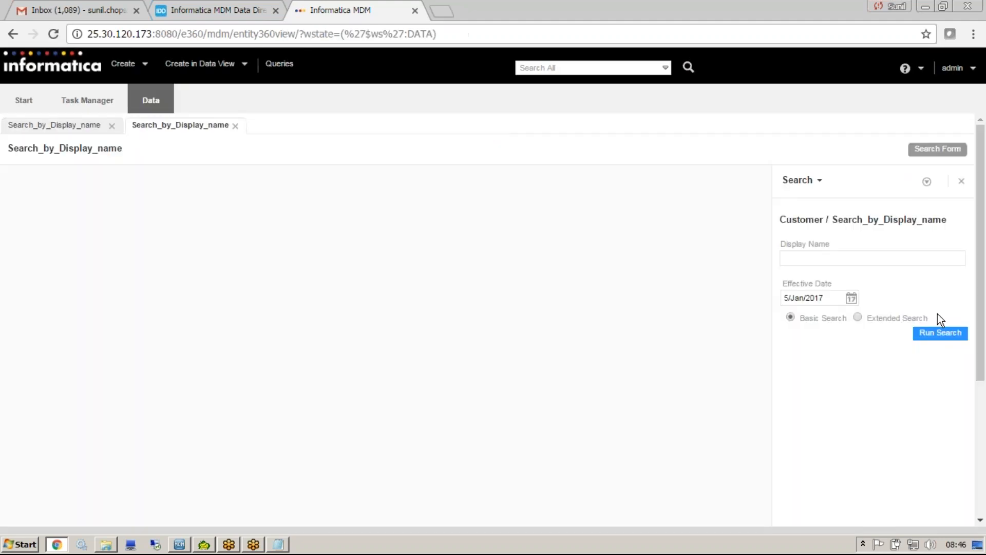
click(941, 333)
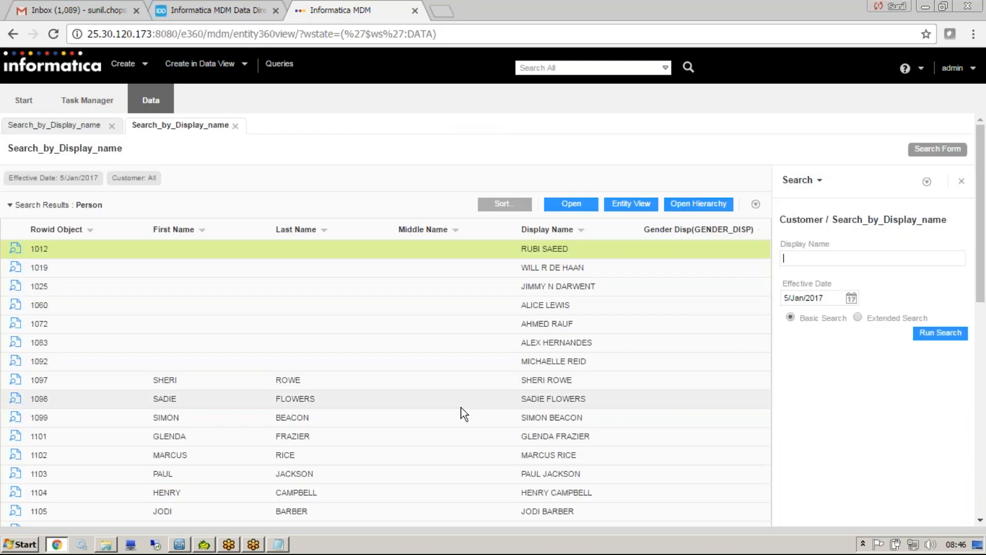
click(464, 405)
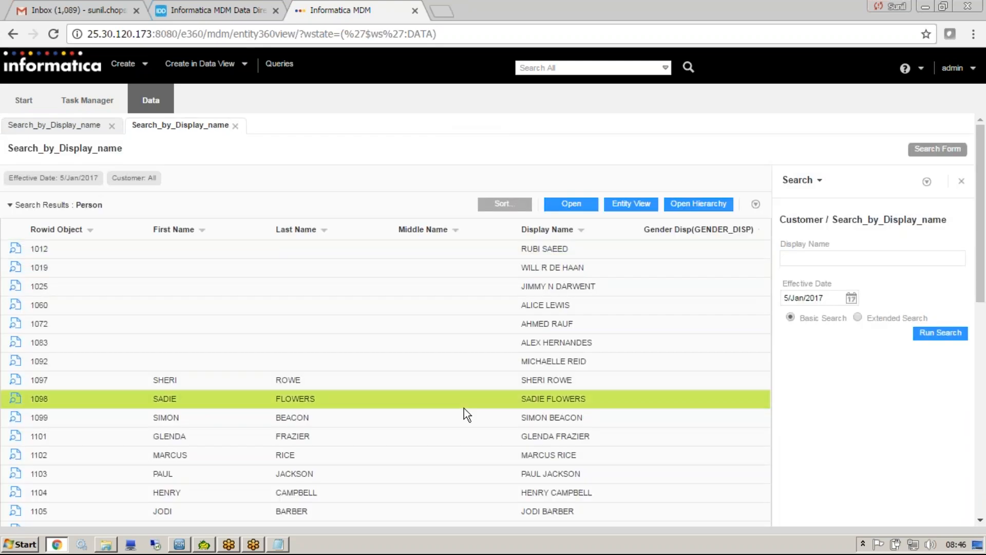
click(572, 206)
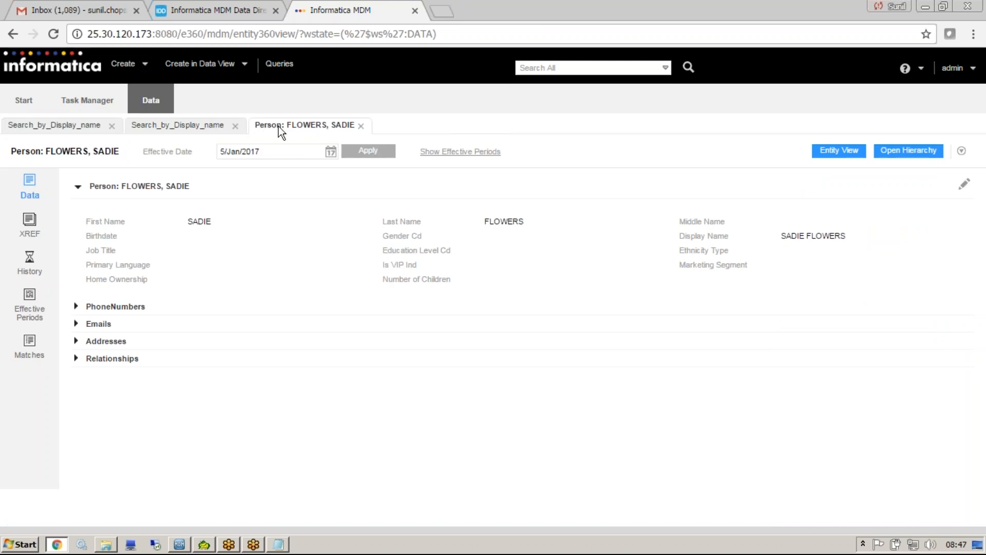
Back in the configuration application, examine the Label format {0} of the Person subject area.
drag(313, 128, 62, 10)
click(154, 10)
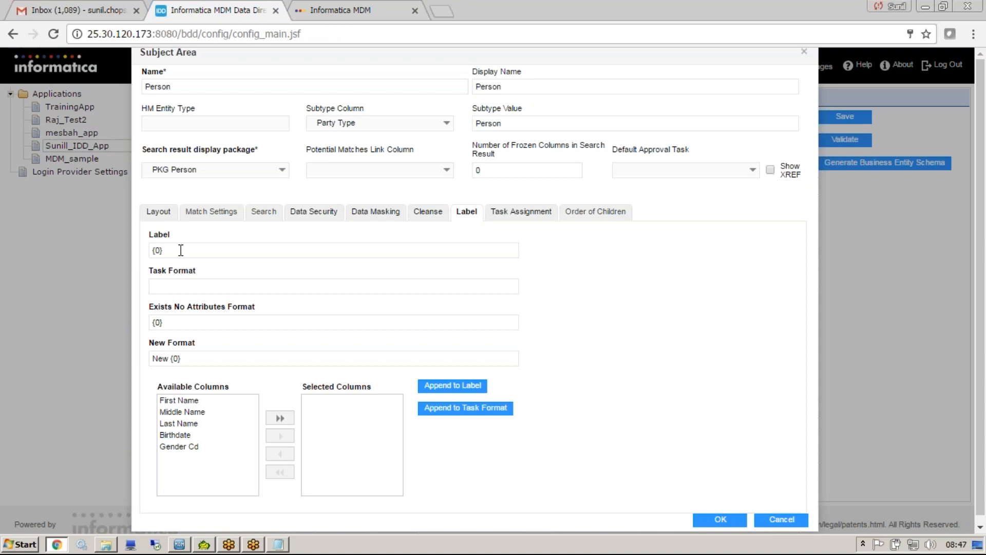
drag(163, 249, 142, 247)
click(162, 251)
click(163, 251)
In the Informatica MDM application, open a blank new Person record in the data view.
click(332, 10)
click(234, 64)
mouse_move(220, 85)
mouse_move(307, 86)
click(410, 88)
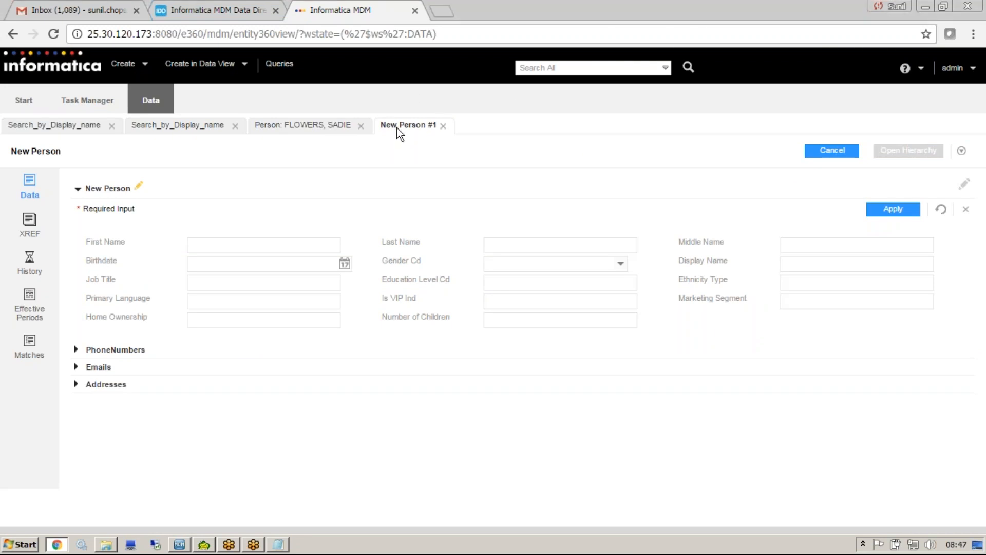
Return to the configuration application, examine the New Format label "New {0}" and request the Person subject area's task assignment settings.
click(226, 10)
drag(150, 358, 188, 362)
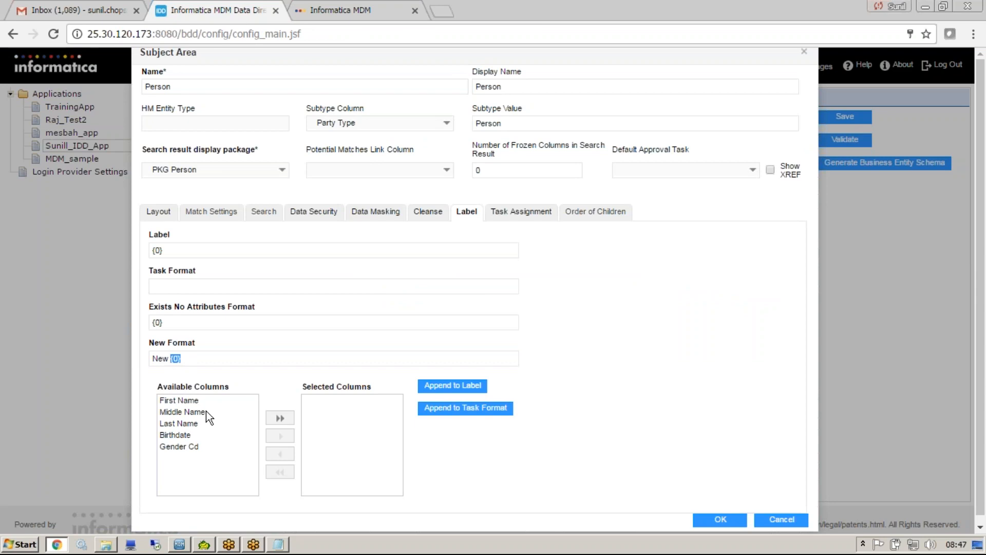
click(528, 216)
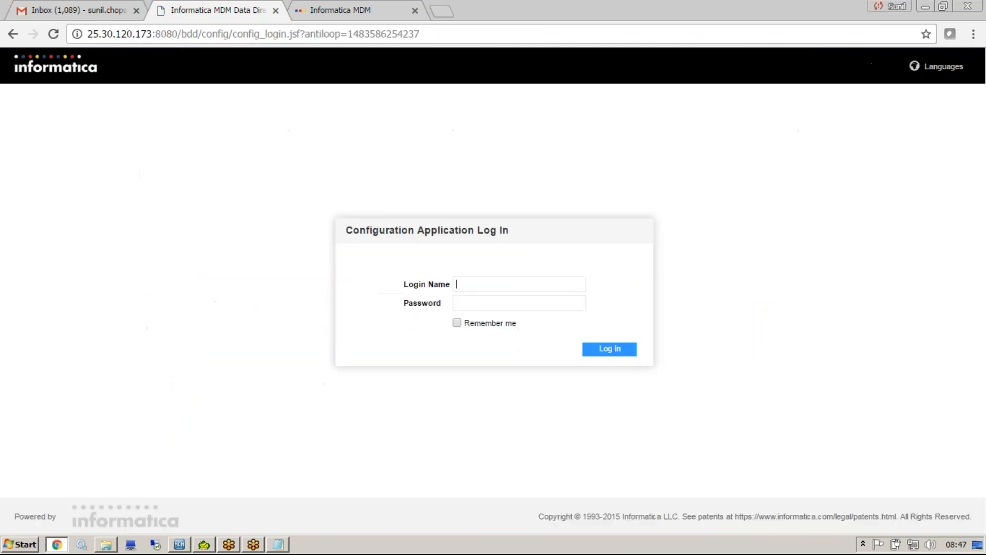
Log in to the configuration application as admin, entering the account password.
text(a)
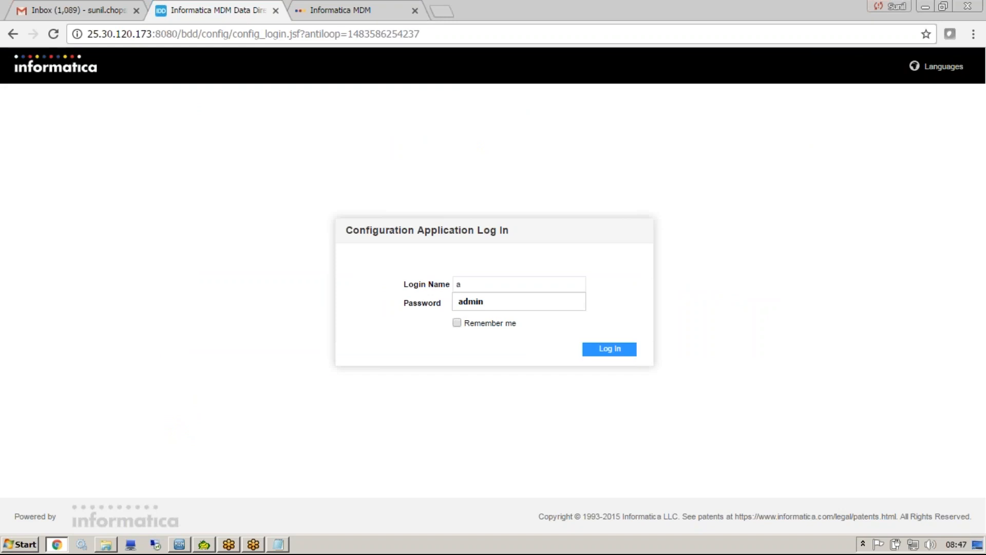
key(Down)
click(494, 299)
text(admin)
click(616, 351)
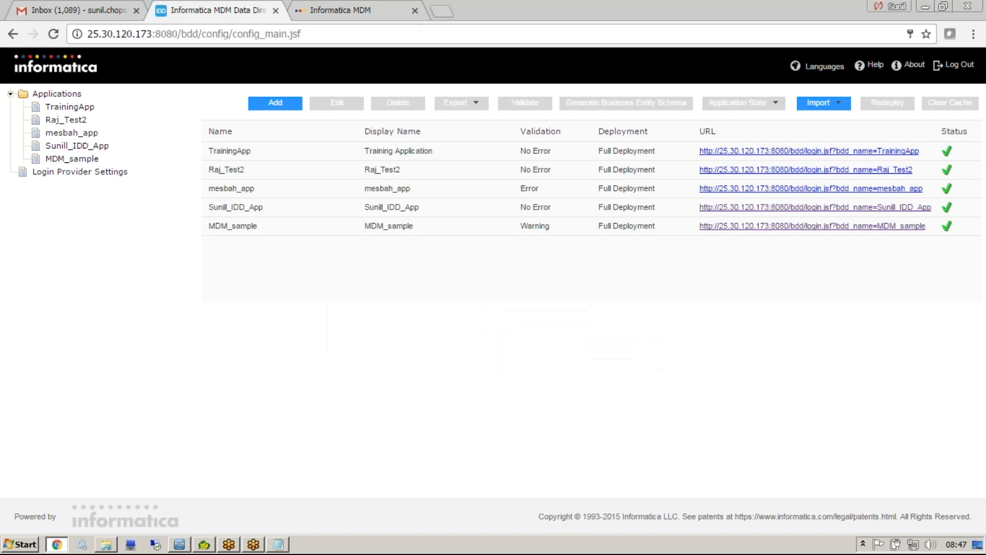
Open the Person subject area in the CUSTOMER group of Sunill_IDD_App for editing.
click(77, 145)
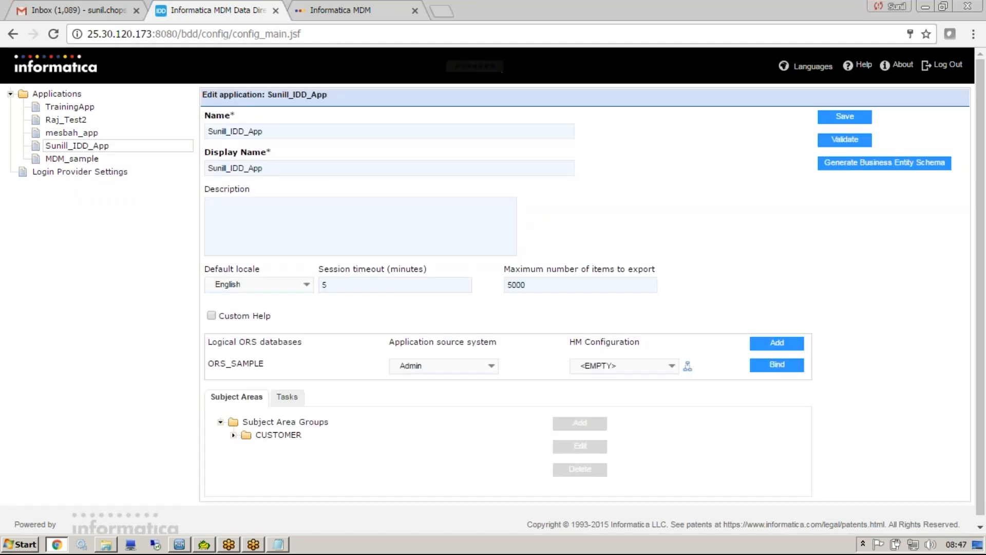
click(233, 435)
click(282, 448)
click(575, 448)
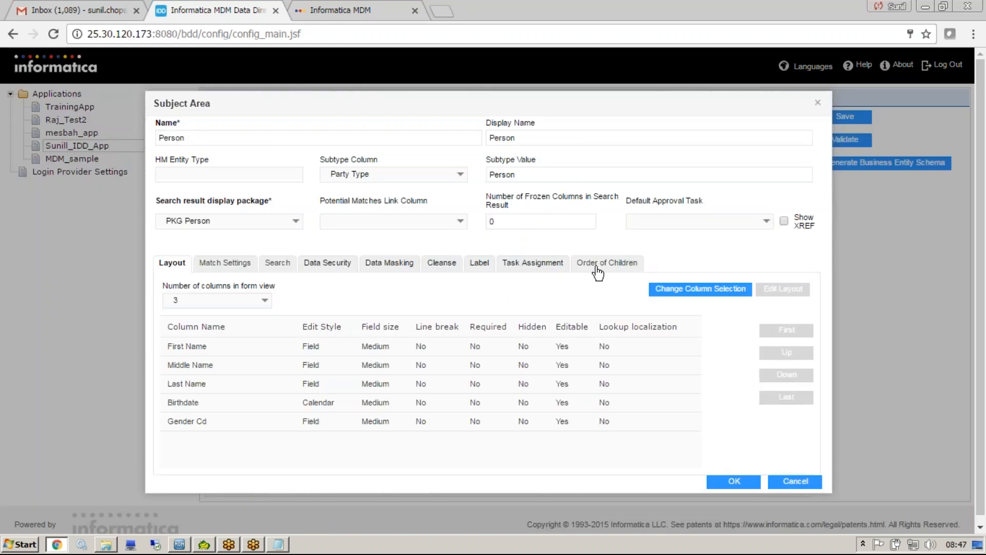
Examine the order of children for the Person subject area, then close it without changes.
click(592, 268)
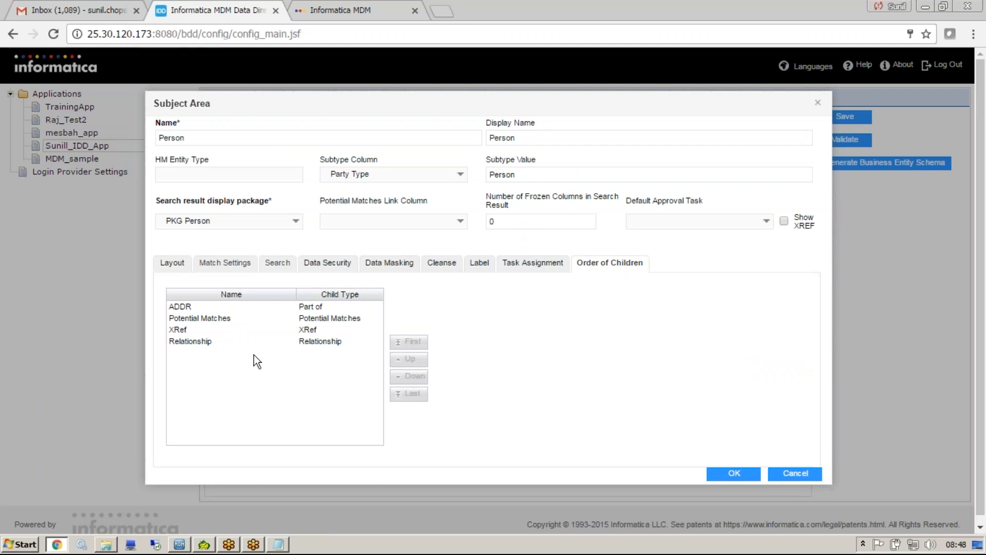
click(261, 329)
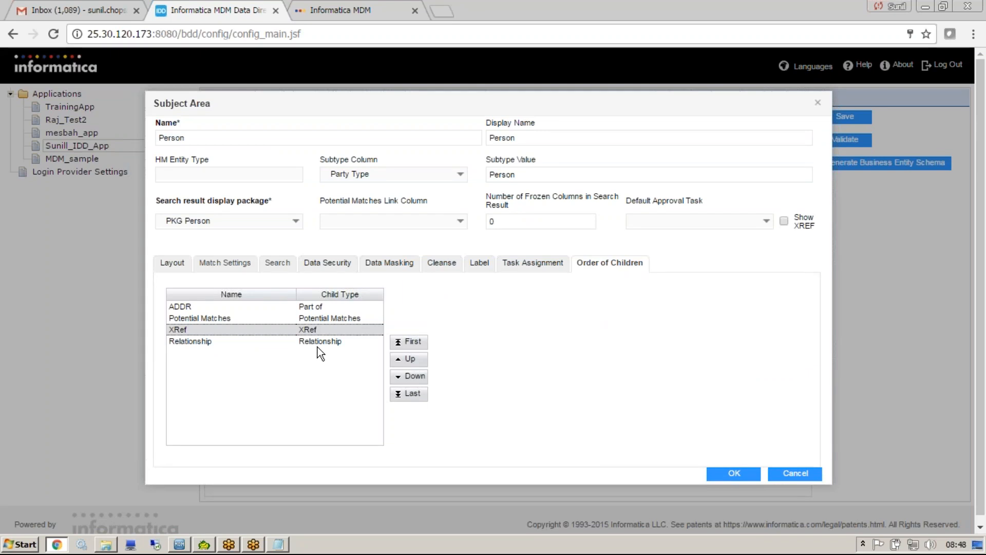
click(796, 473)
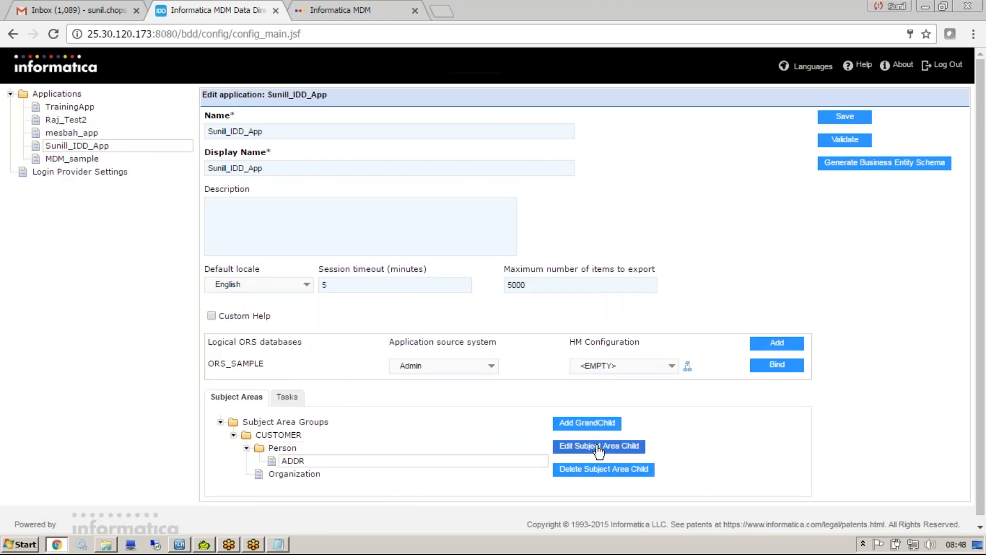
Examine the data masking and cleanse settings of the ADDR child under Person, then close it without changes.
click(598, 446)
click(247, 264)
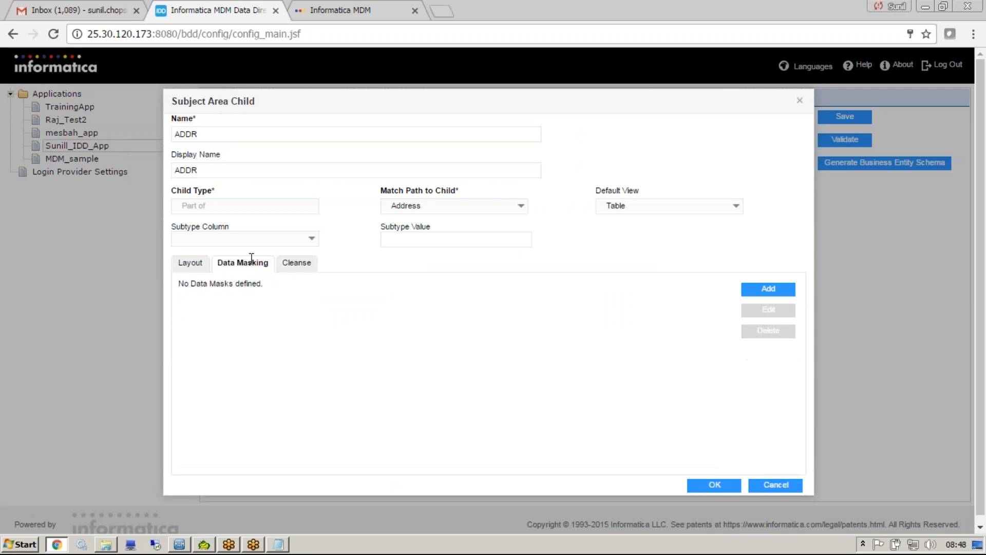
click(294, 264)
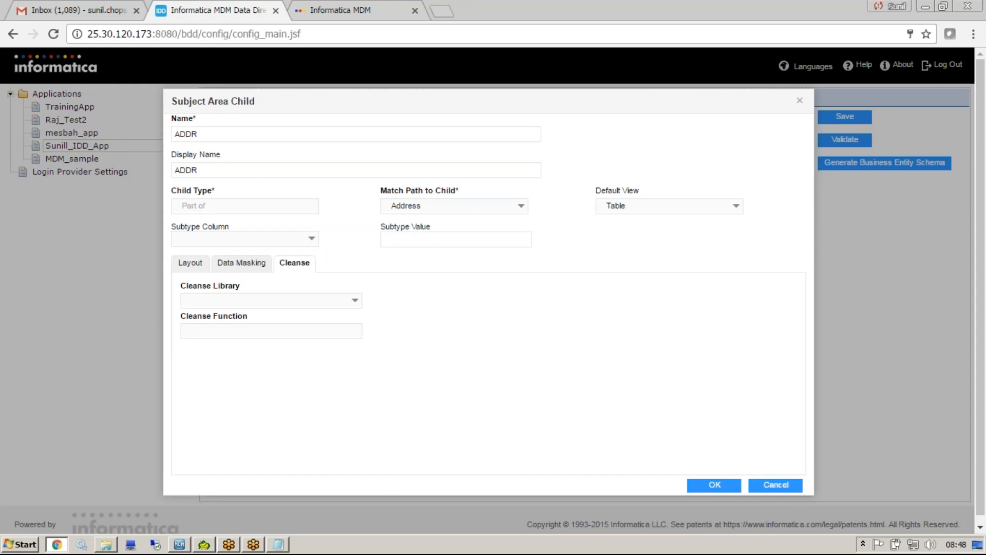
click(800, 100)
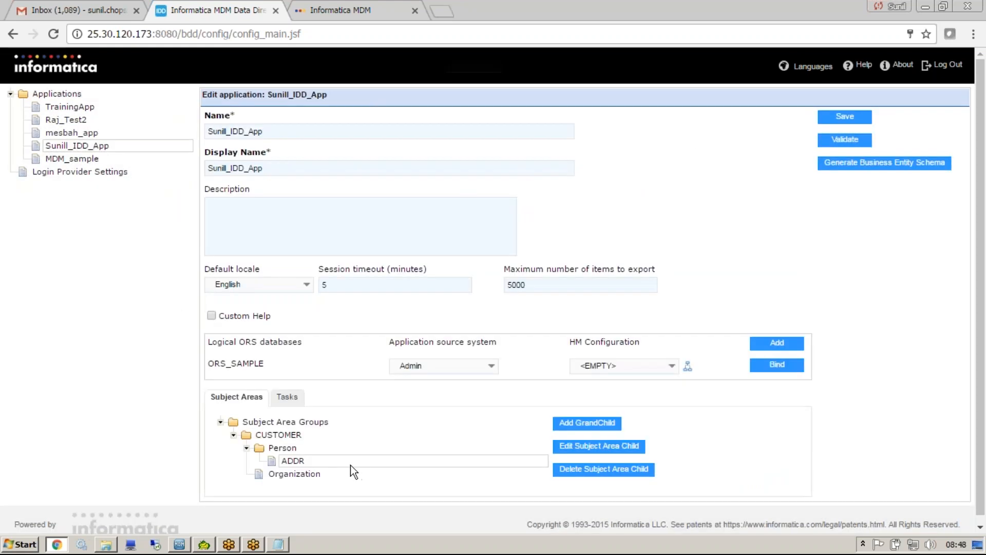
Start a new child for the Person subject area with child type 1-Many and view its available match paths.
click(589, 446)
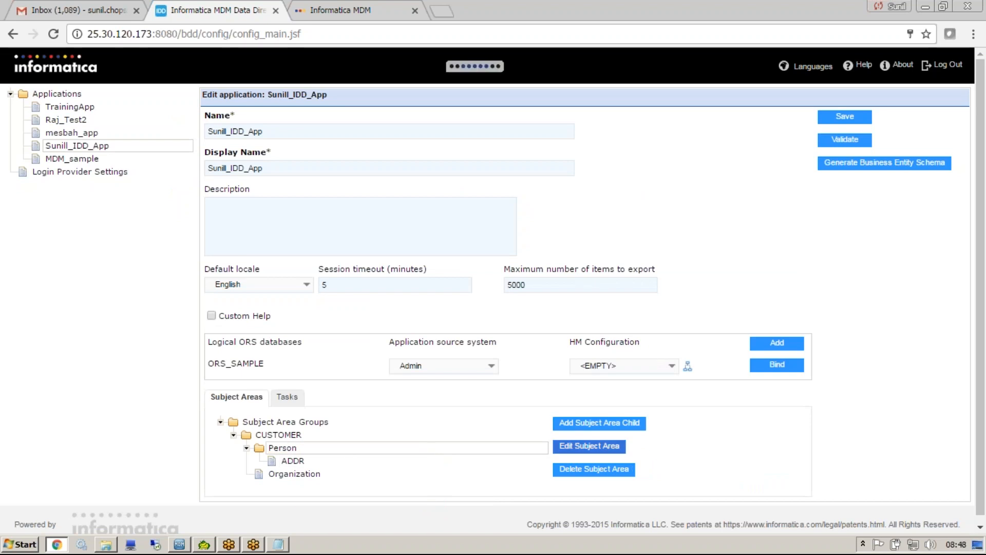
click(795, 481)
click(609, 422)
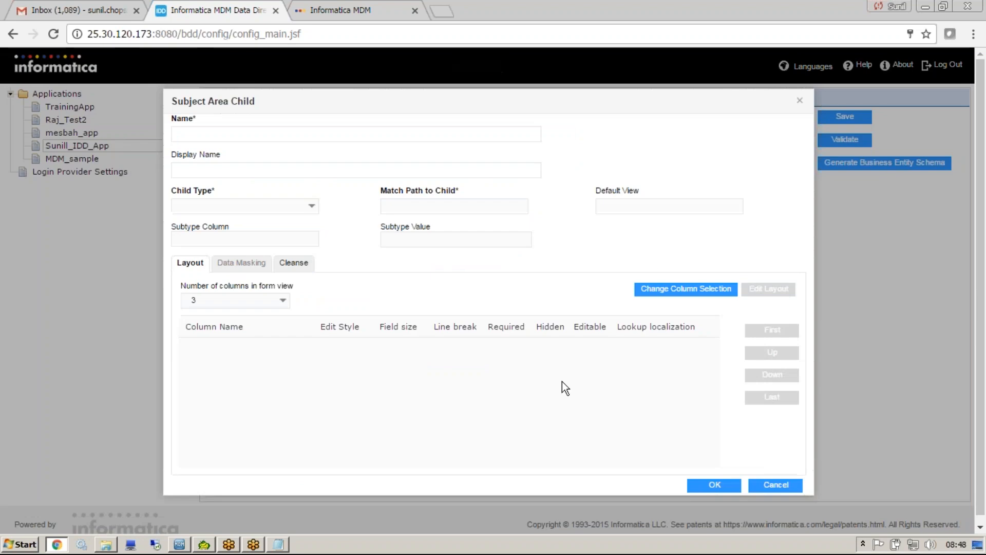
click(309, 205)
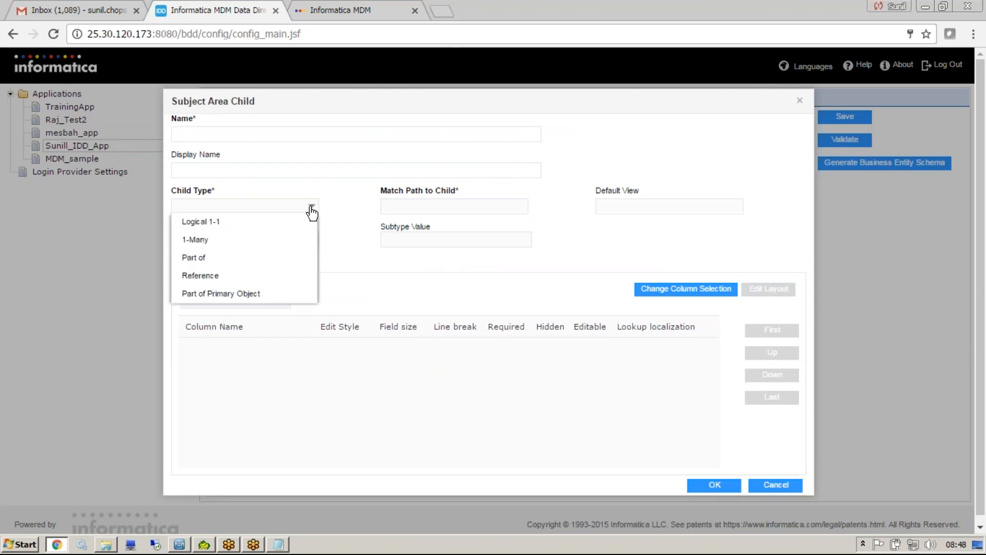
click(239, 239)
click(520, 205)
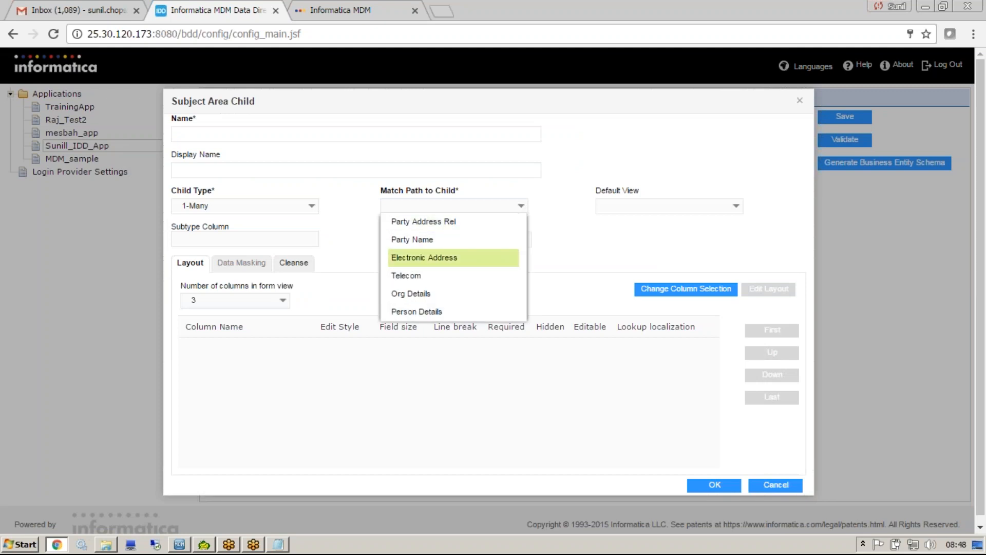
Set the new child's type to Part of and view the match paths available for it.
click(308, 209)
click(260, 256)
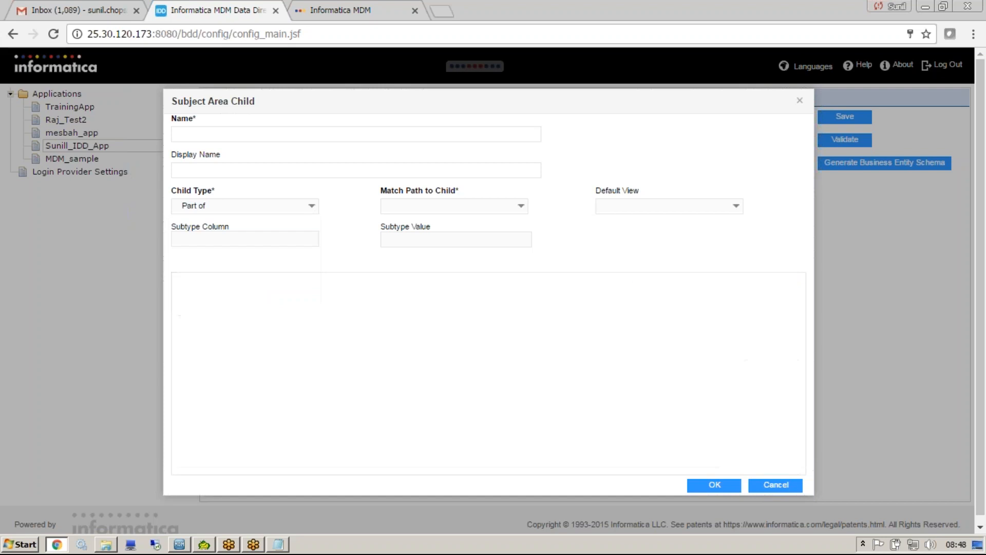
click(518, 206)
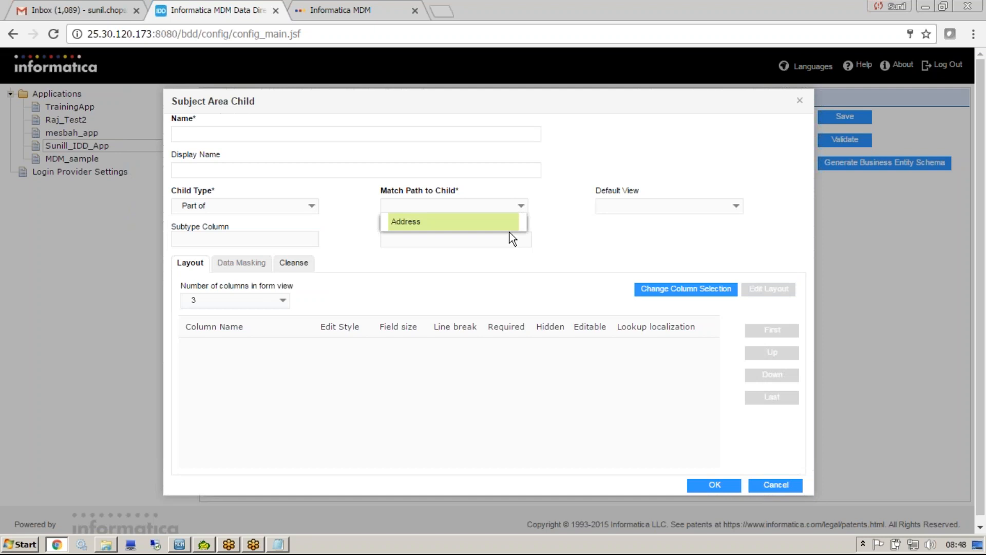
click(492, 305)
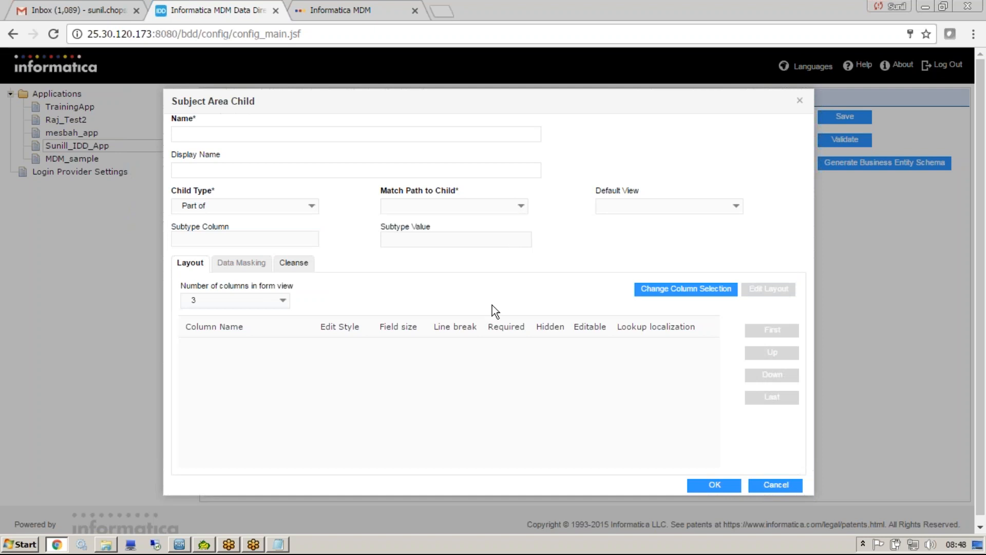
Switch to the Informatica MDM Hub Console and expand the Party base object in the Schema tool.
click(180, 543)
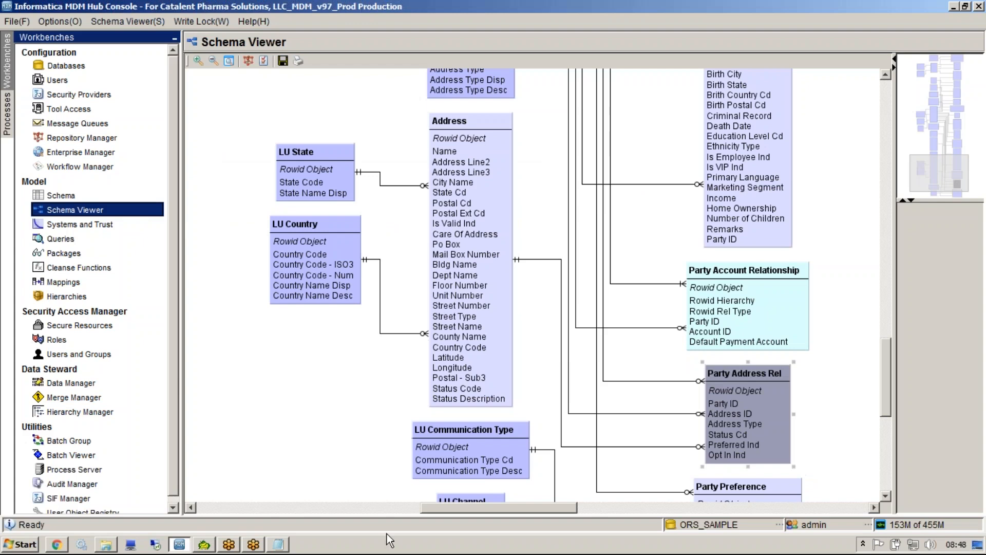
click(72, 195)
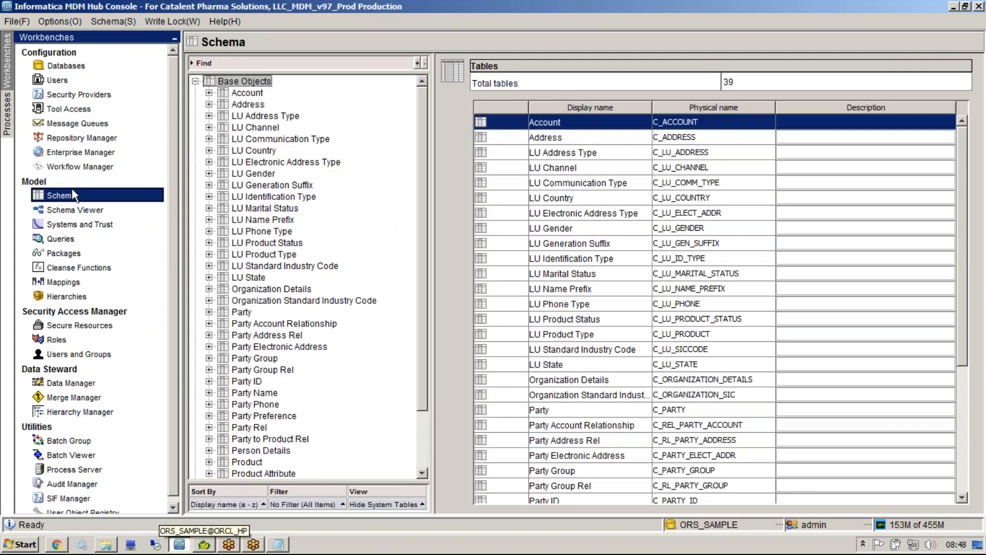
click(237, 311)
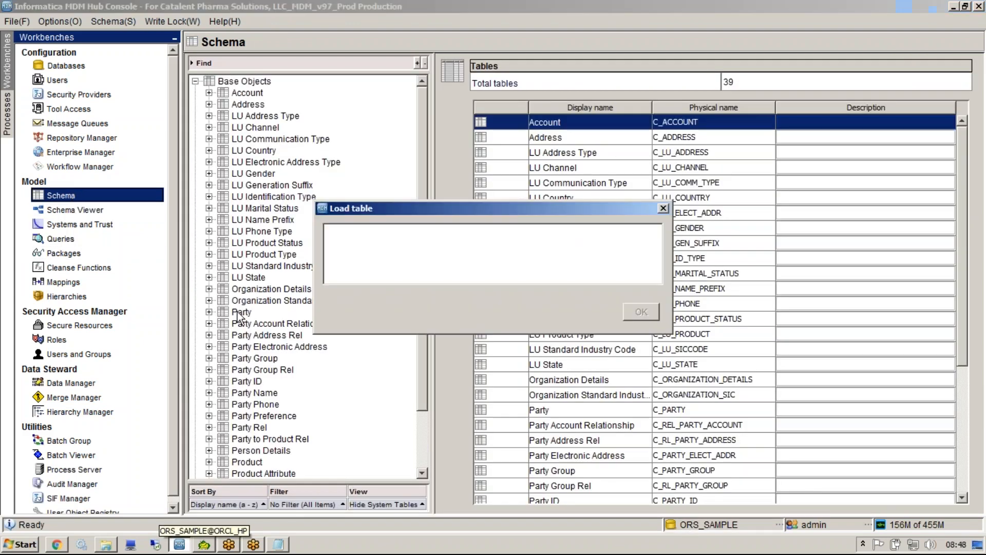
click(210, 311)
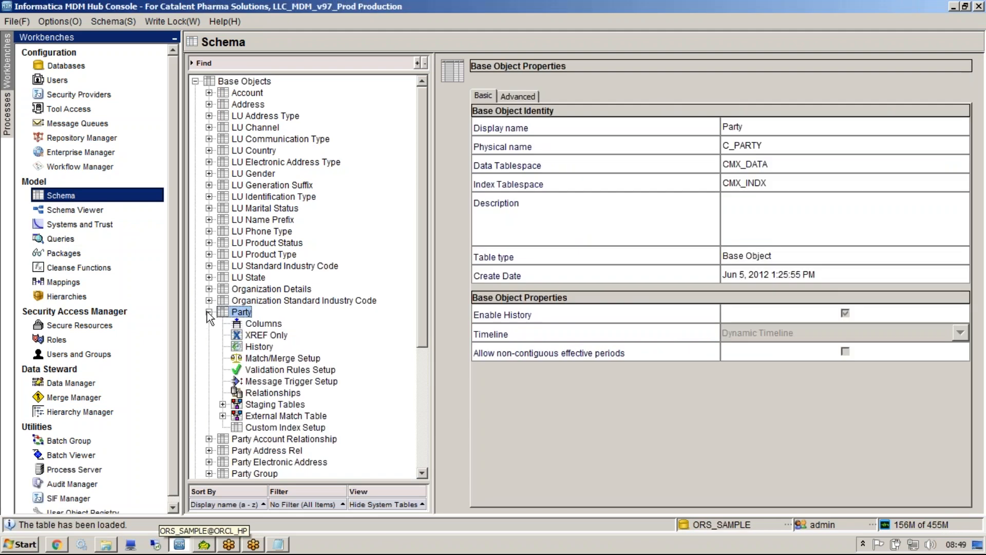
View the Match/Merge Setup details of the Party base object, then return to the Data Director configuration in Chrome.
click(272, 349)
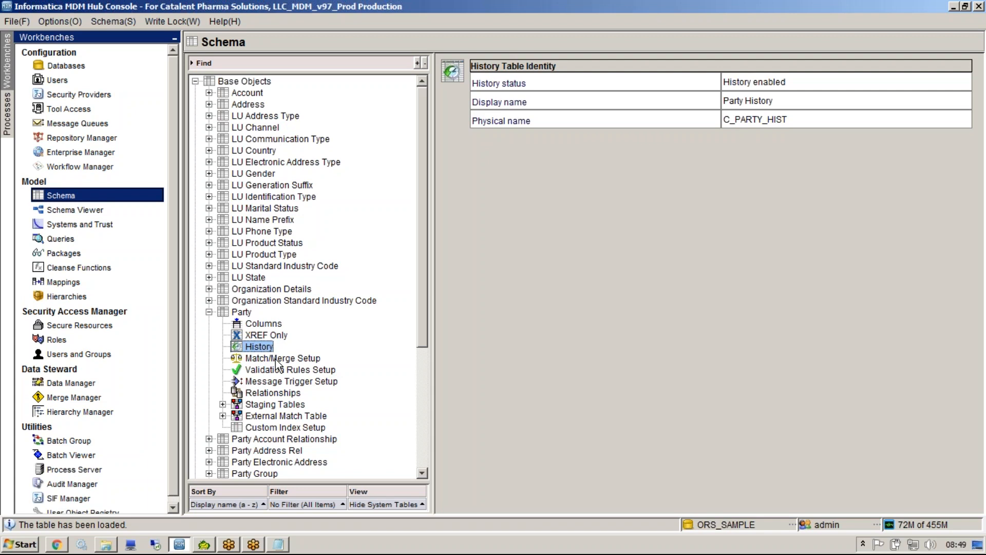
click(277, 360)
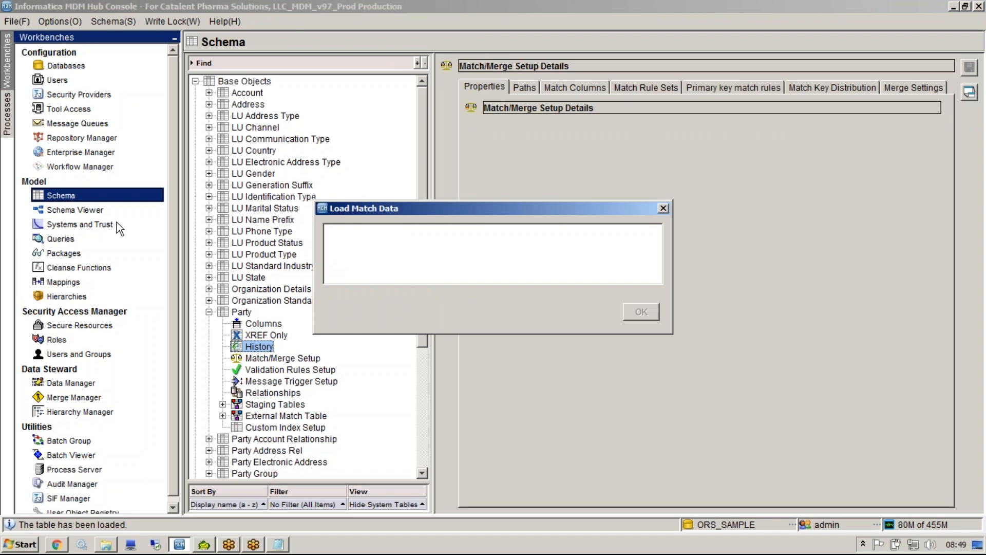
drag(370, 211, 146, 250)
click(58, 544)
click(57, 544)
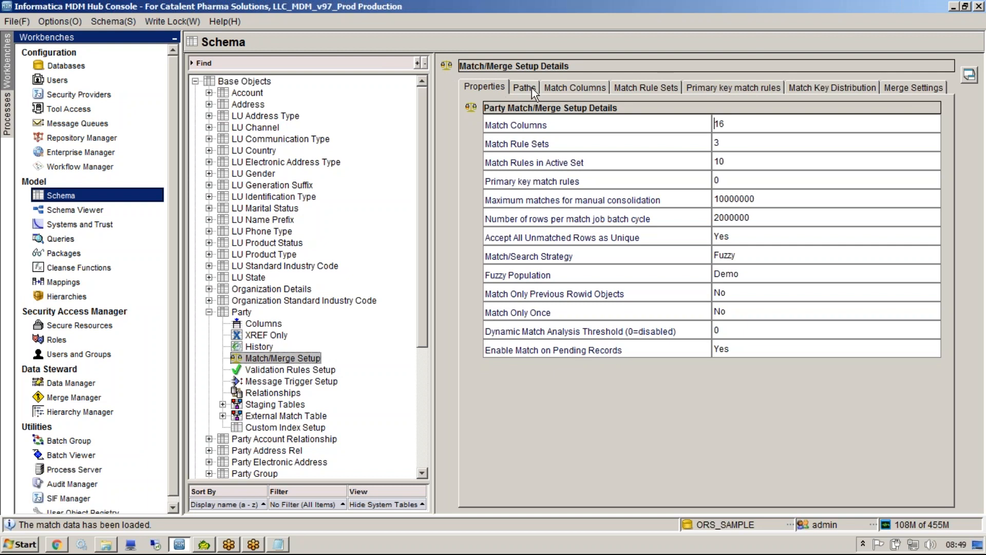
Switch to Chrome, close the Informatica MDM Hub launch page, and return to the desktop.
click(56, 544)
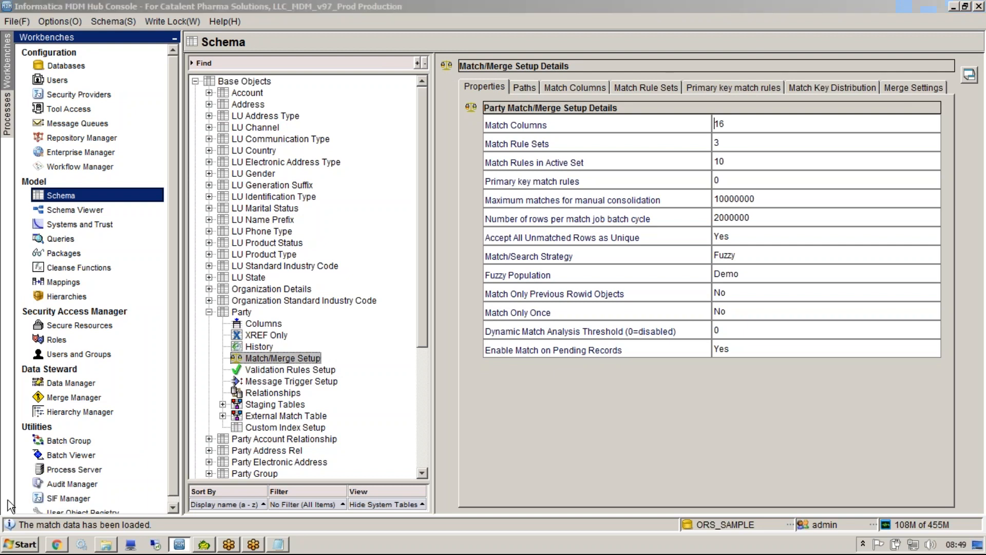
click(434, 11)
click(312, 70)
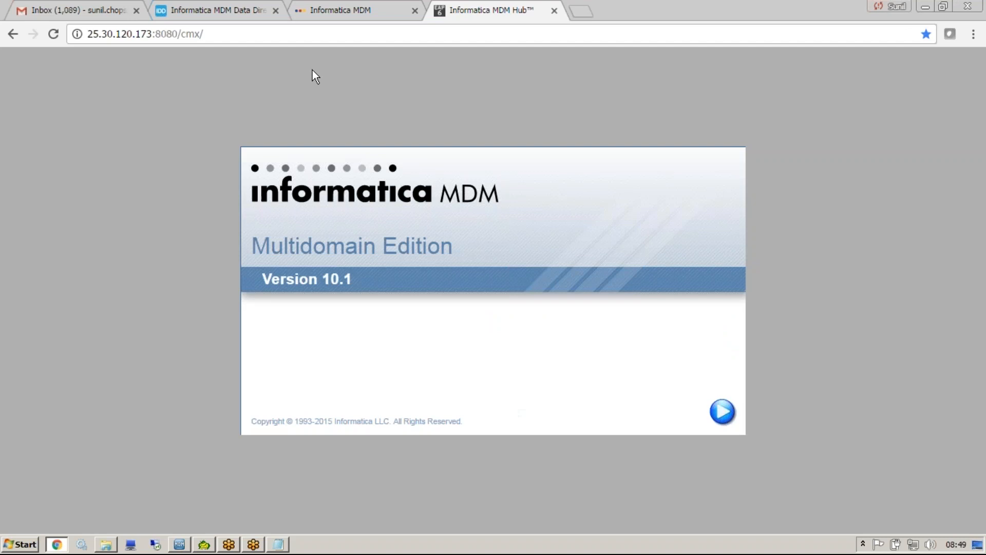
click(554, 10)
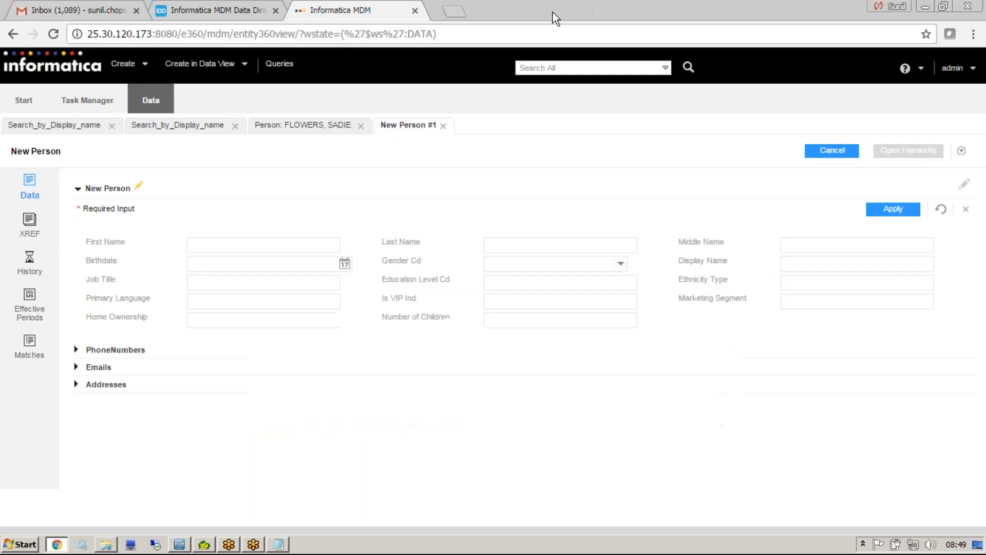
click(925, 7)
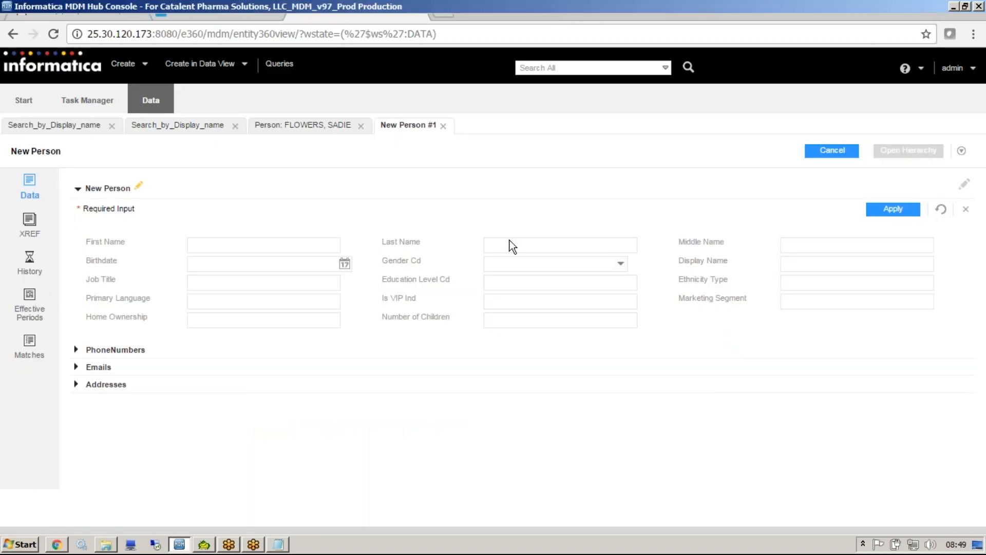
key(super+d)
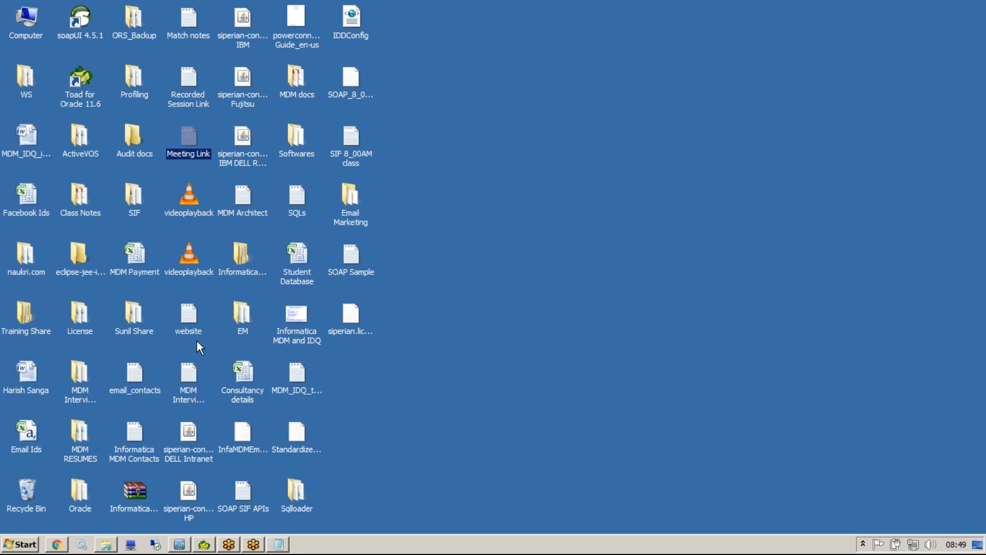
Accept the security risk and run the Informatica Hub Administration Console application.
click(179, 543)
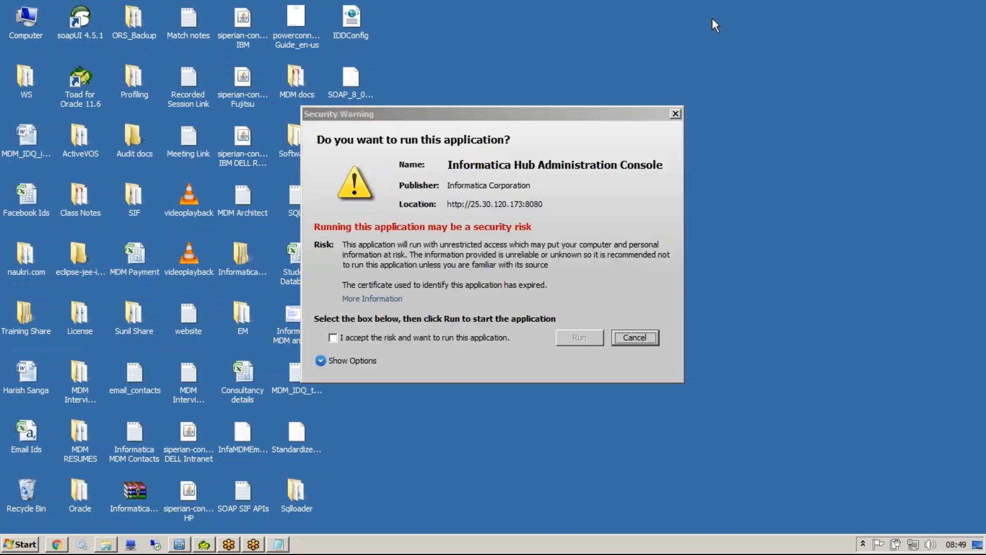
click(430, 337)
click(579, 339)
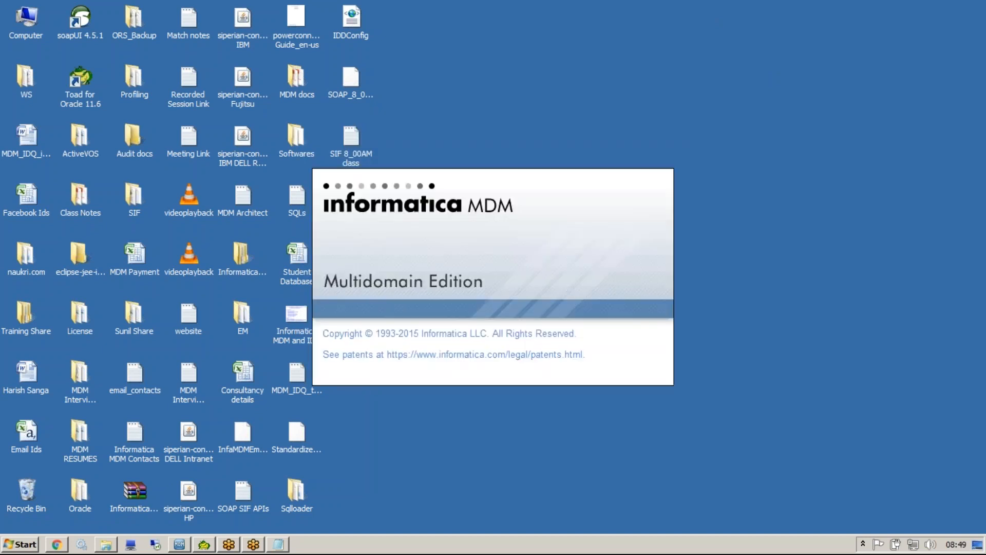
Log in to the MDM Hub with the username and account password, and connect to the ORS_SAMPLE database.
text(admin)
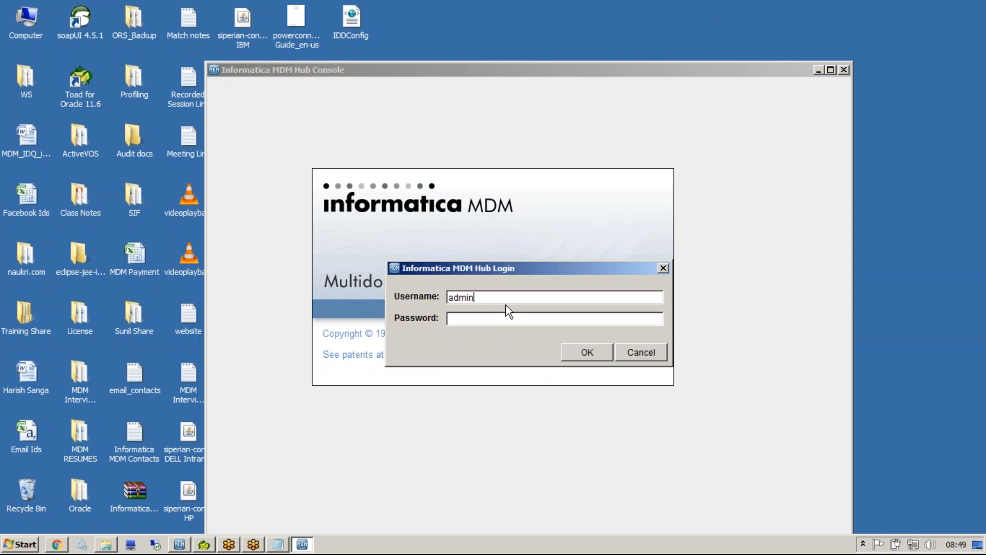
text(admin)
key(Return)
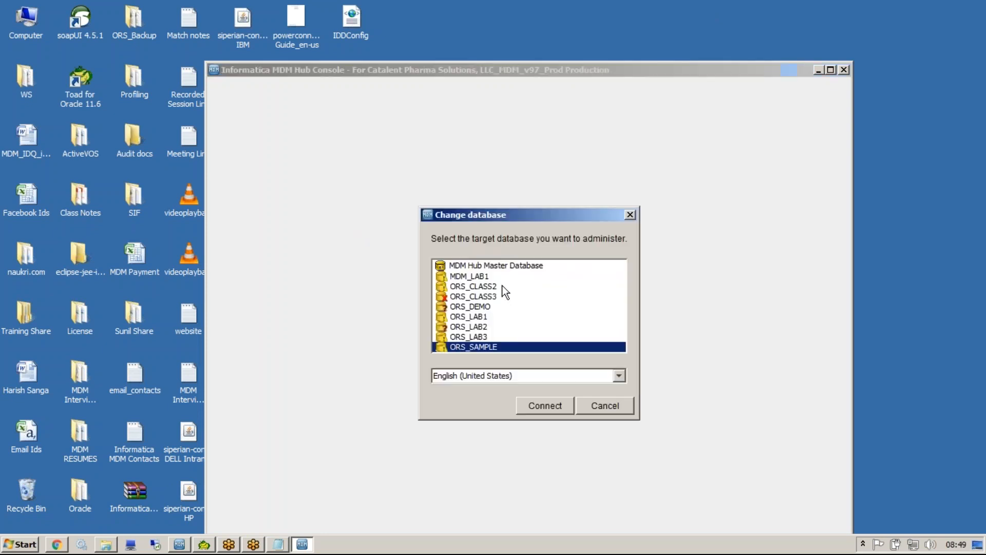
double_click(482, 347)
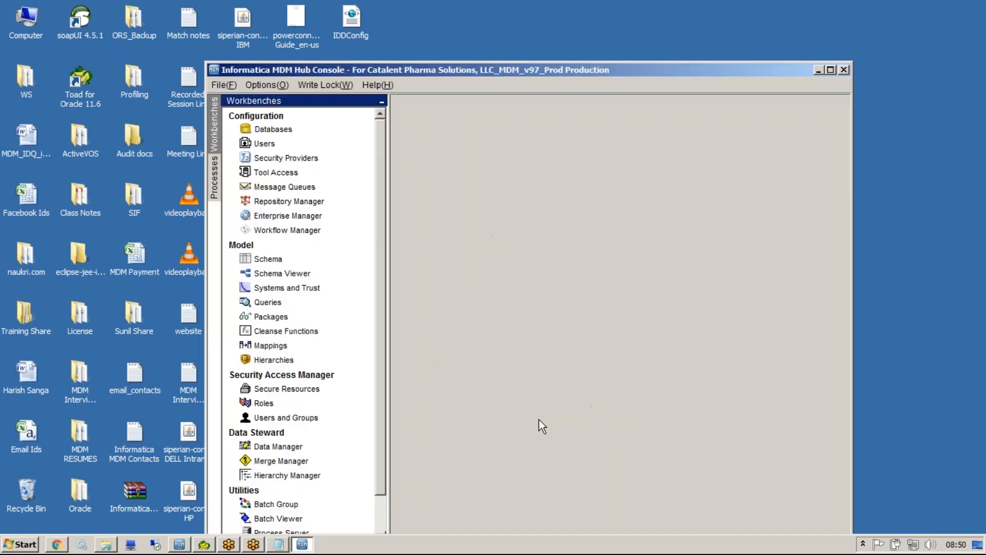
Maximize the Hub Console and open the Match/Merge Setup of the Party base object in the Schema tool.
double_click(435, 67)
click(85, 198)
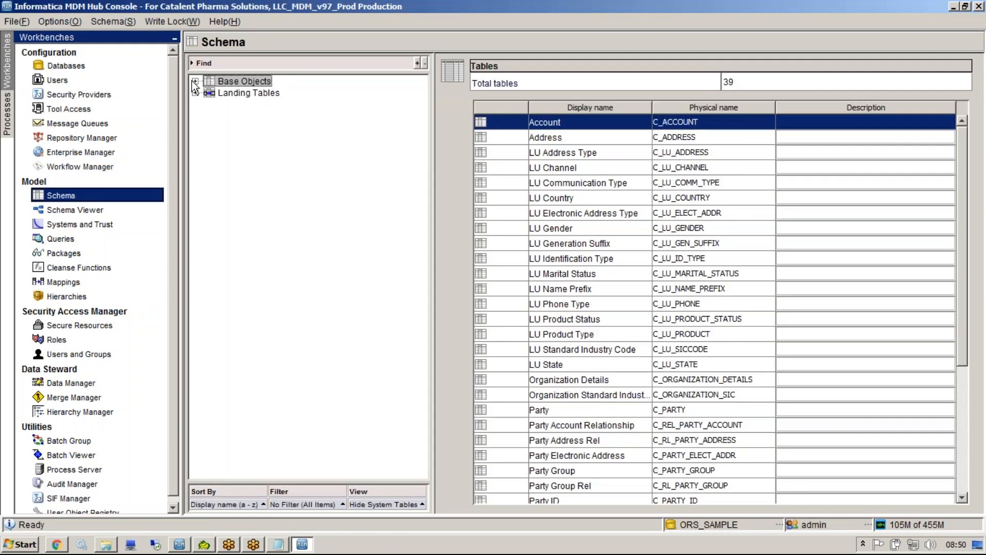
click(195, 81)
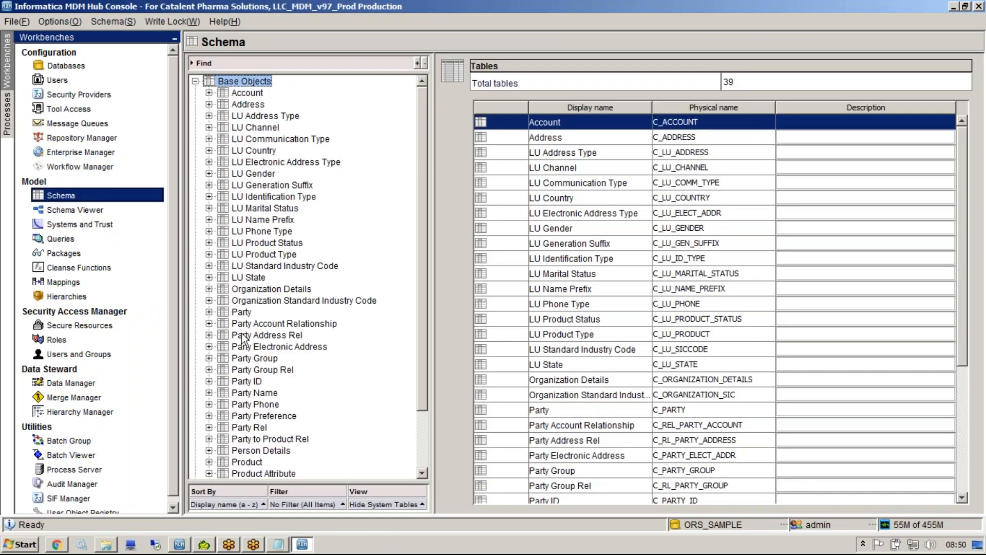
click(232, 312)
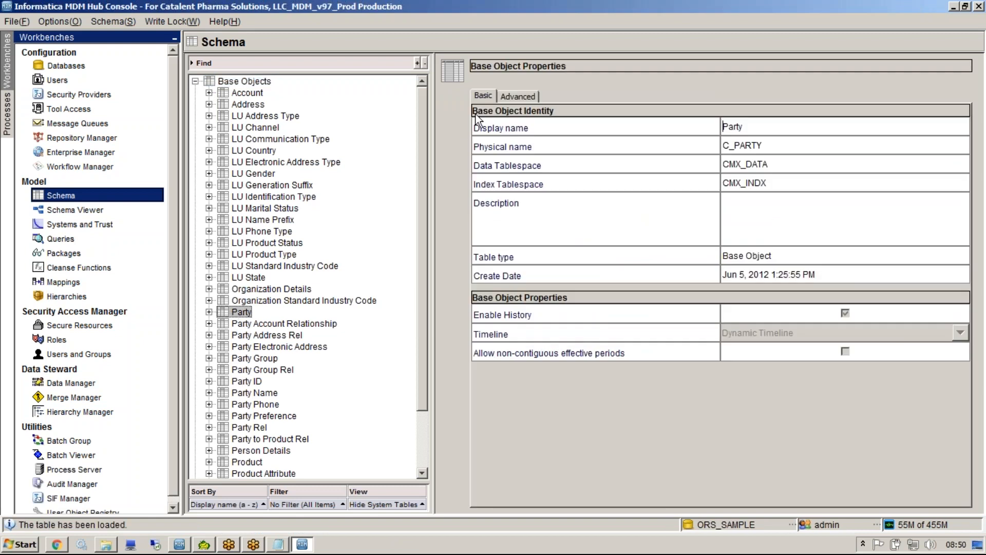
click(209, 312)
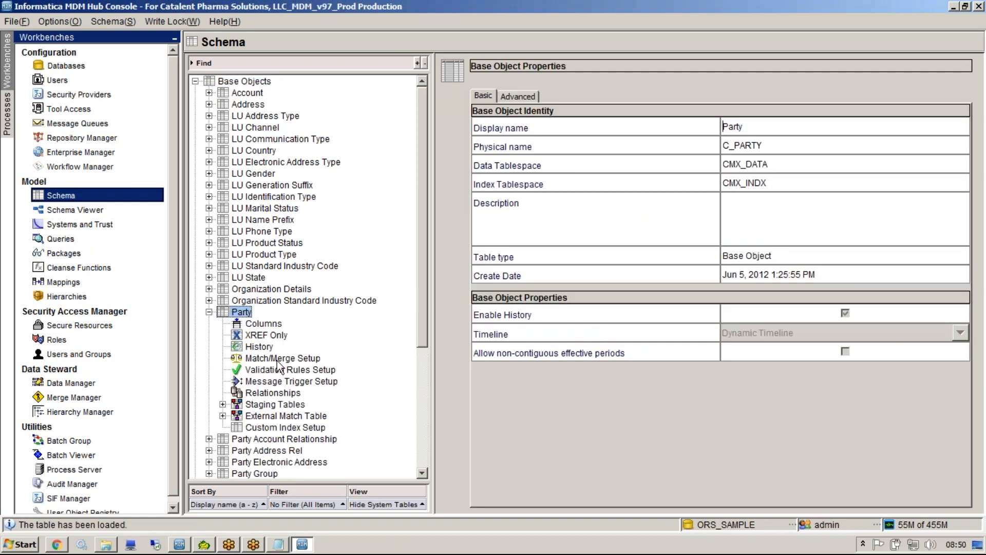
click(277, 359)
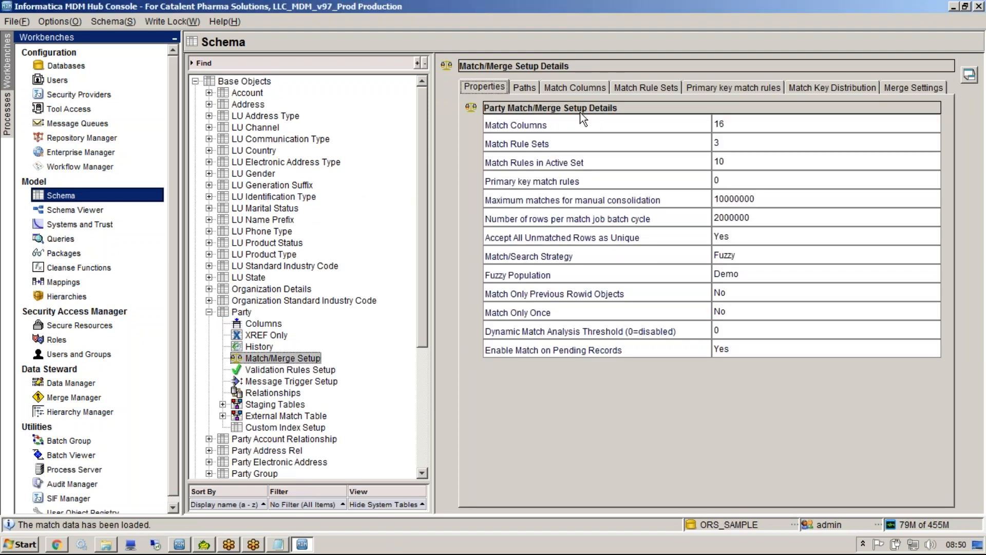
Examine the match path components defined under the Party root, from Address and Party Name through Org Details.
click(525, 88)
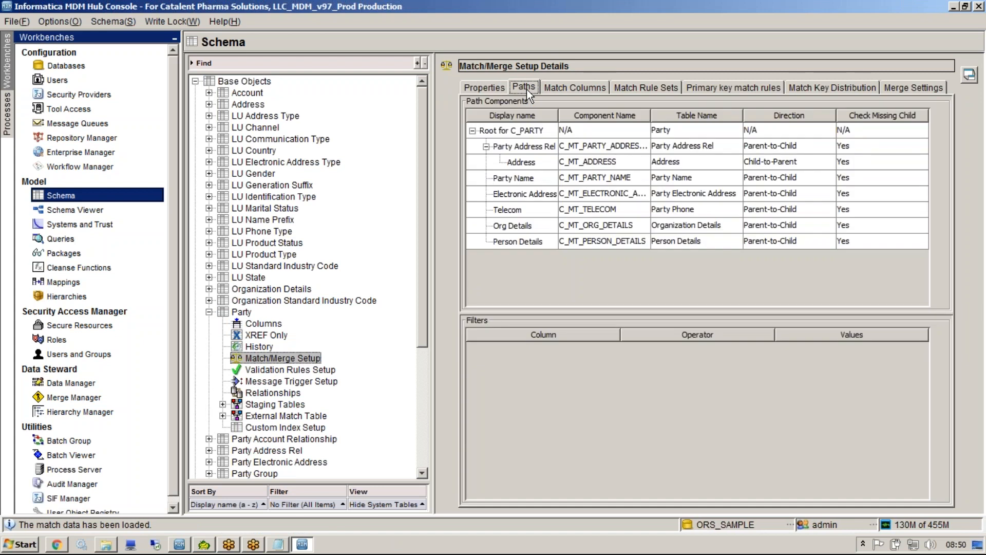
click(533, 135)
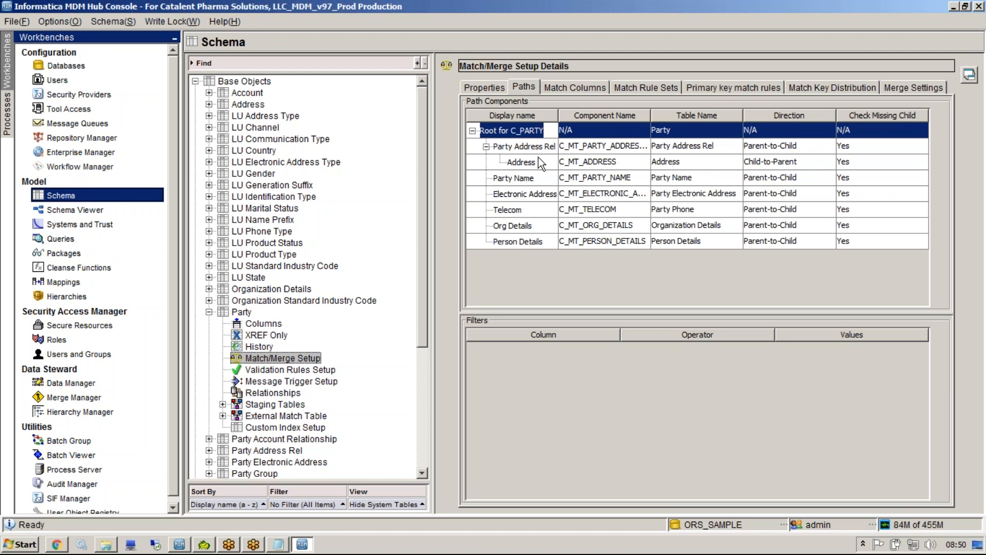
click(521, 162)
click(516, 178)
click(518, 190)
click(516, 210)
click(515, 226)
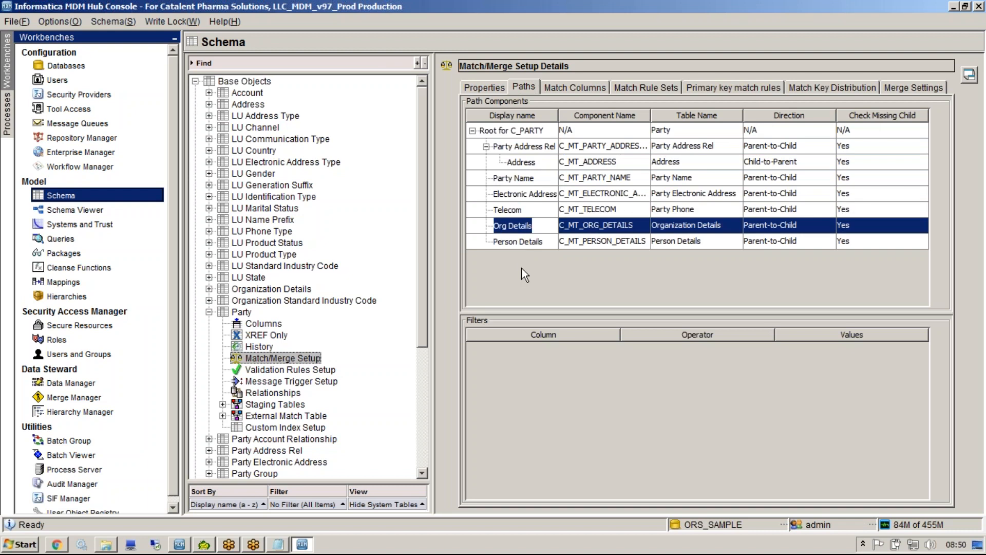
Return to the Data Director configuration in Chrome, discard the unfinished subject area child, and select the ADDR child of Person.
click(953, 7)
click(57, 544)
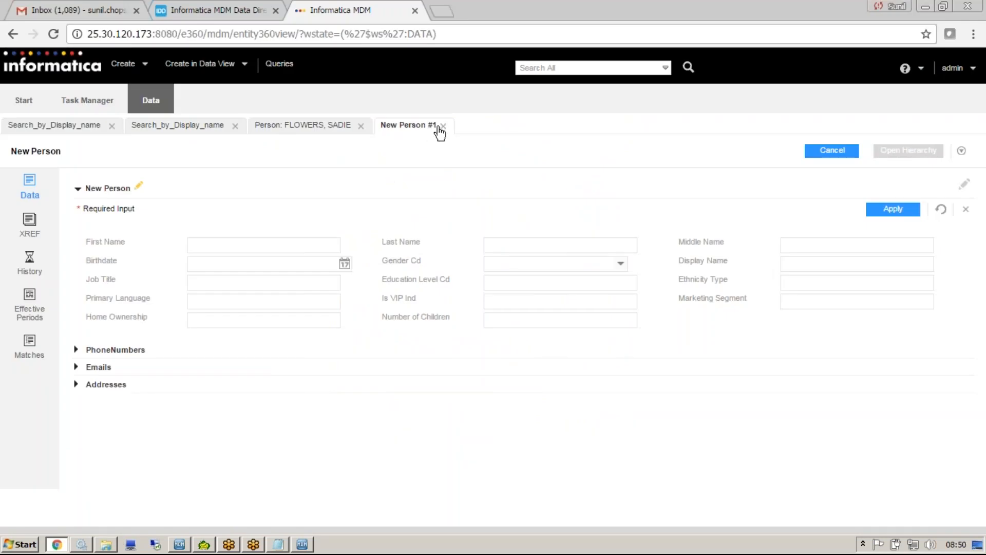
click(235, 9)
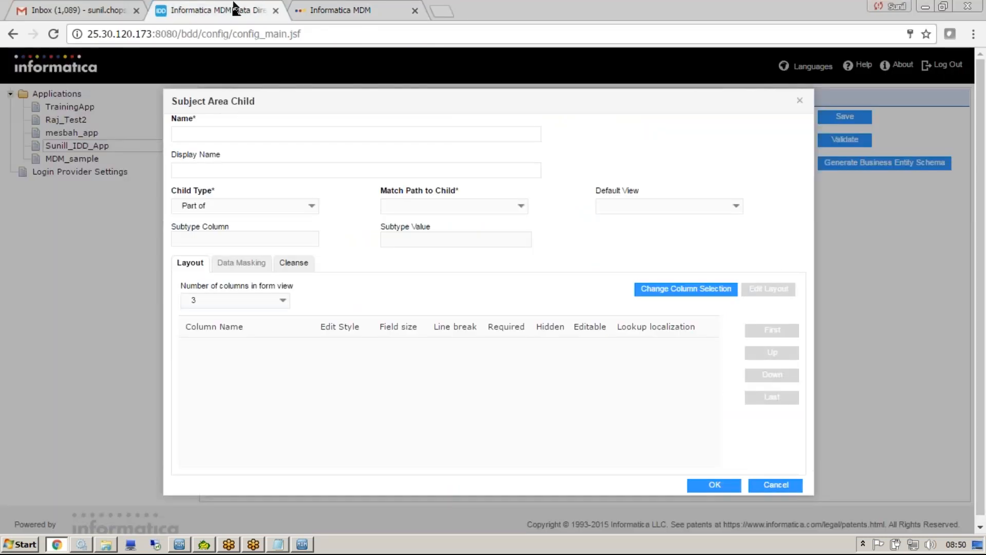
click(792, 487)
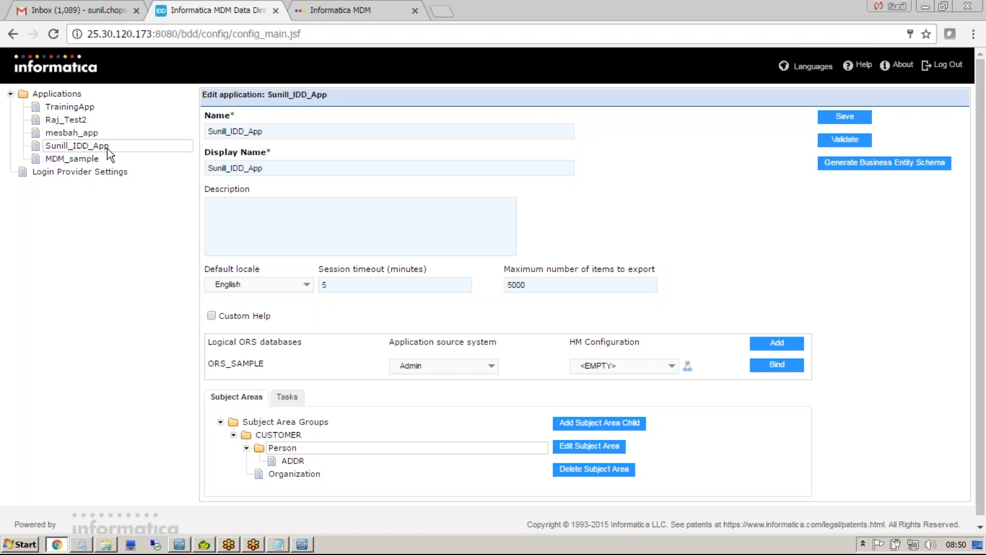
click(293, 461)
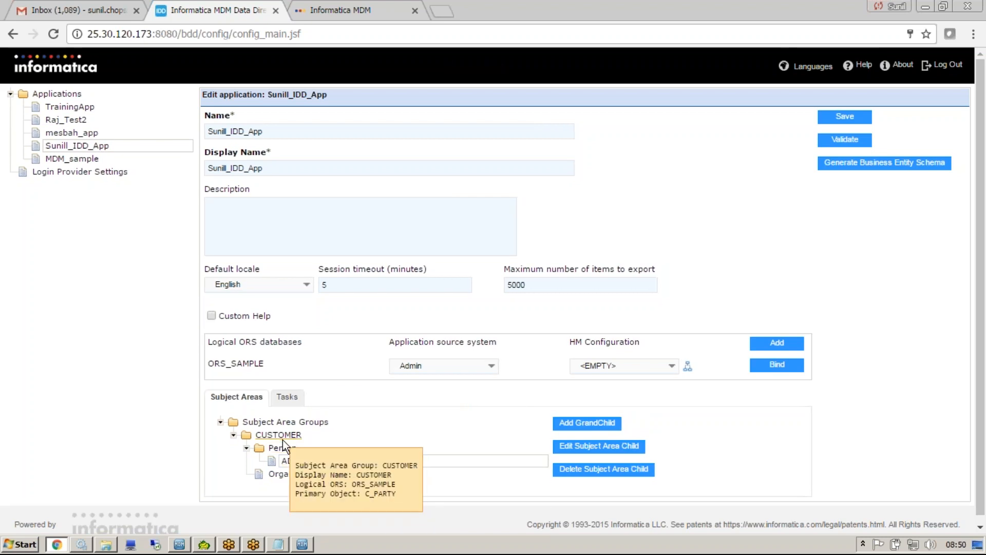
Close the old MDM application page and launch Sunill_IDD_App from the configuration's application list.
click(378, 7)
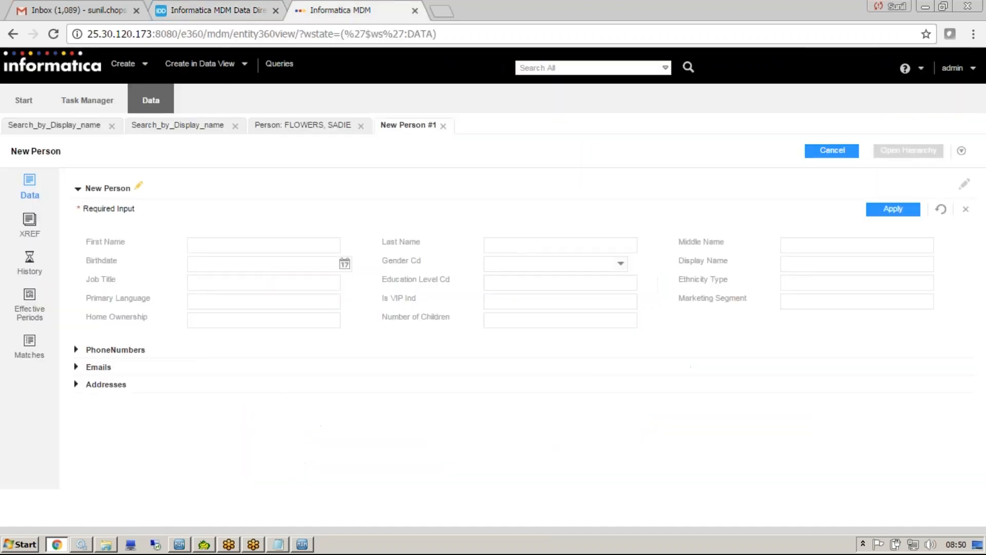
click(415, 11)
click(79, 91)
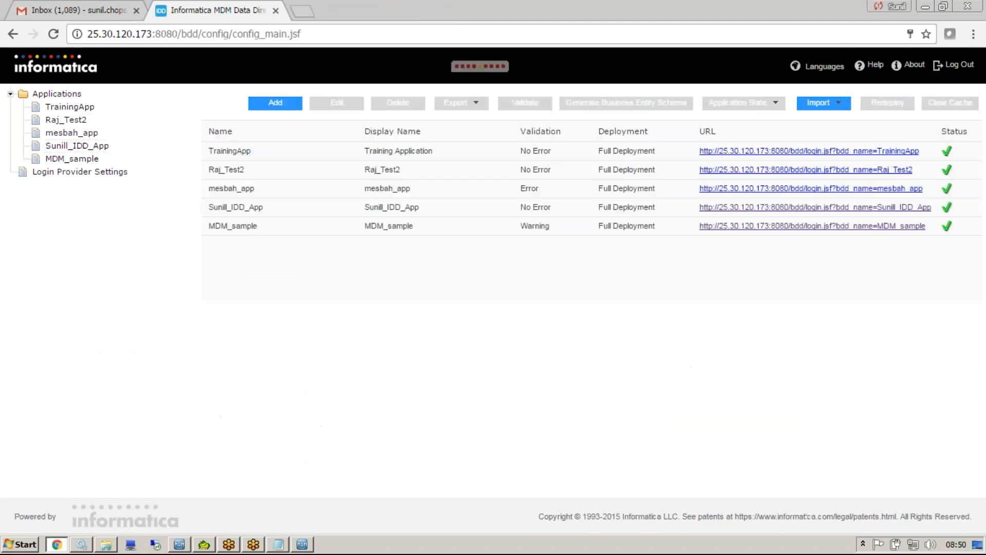
click(397, 206)
click(847, 207)
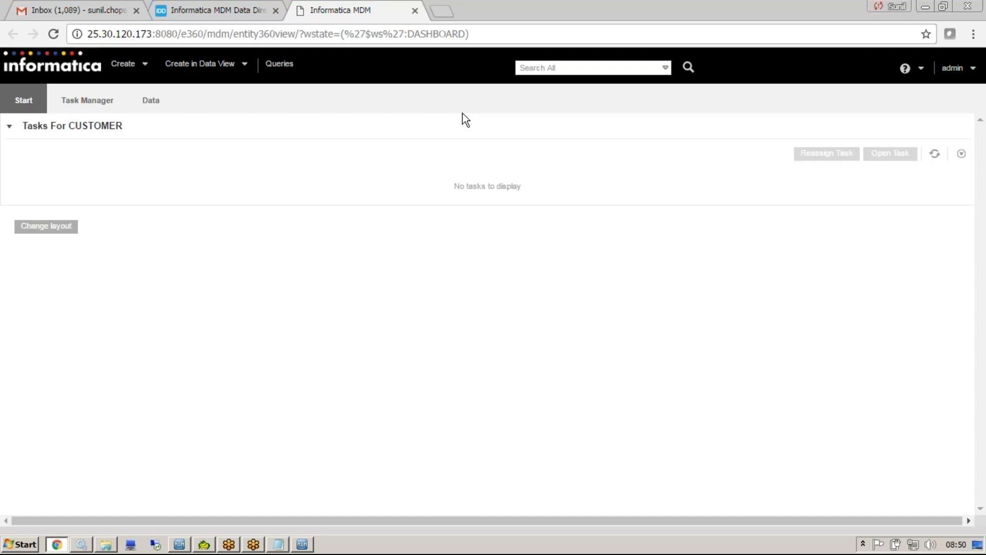
Start a new CUSTOMER Person record in data view and view the options available for Gender Cd.
click(206, 65)
mouse_move(233, 88)
mouse_move(330, 91)
click(419, 87)
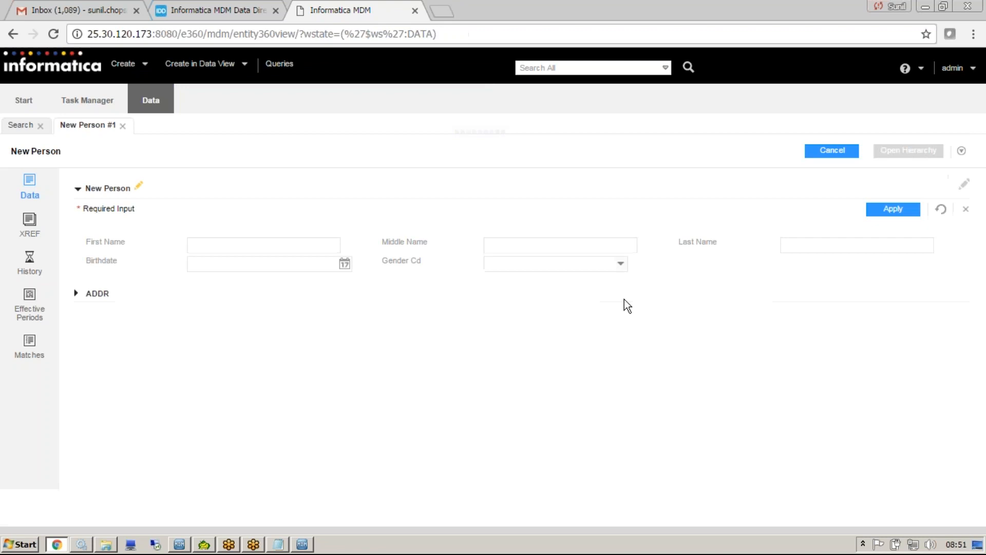
click(620, 263)
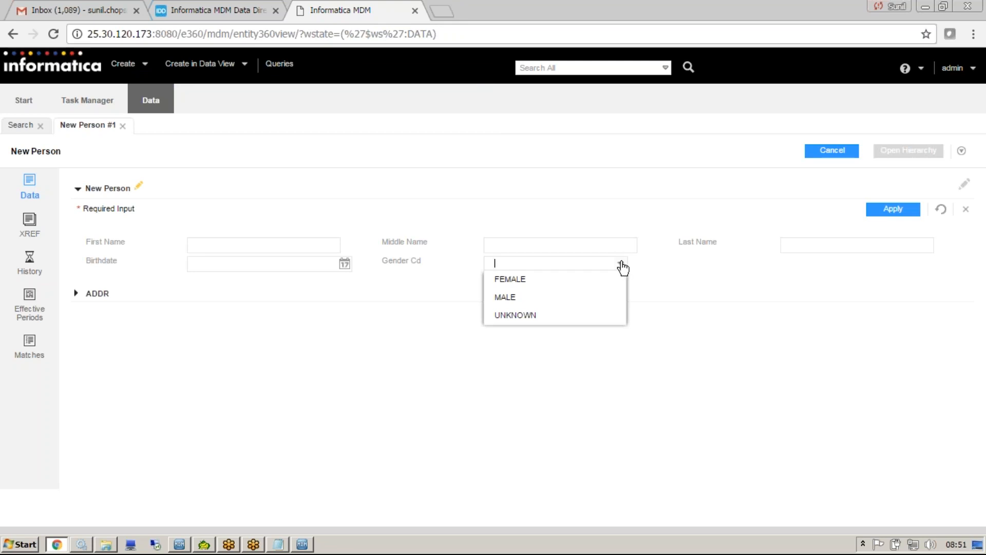
click(608, 248)
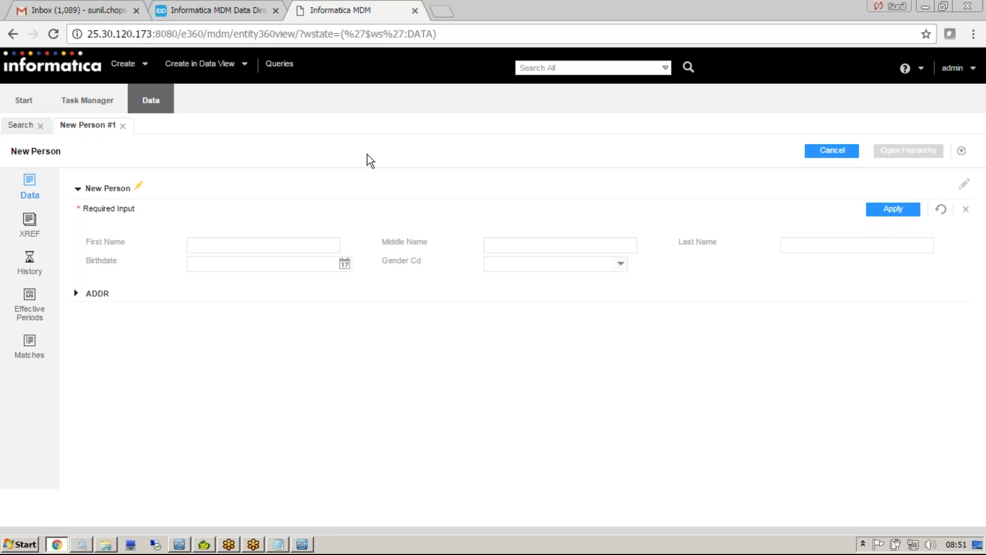
Return to the configuration application and try to export the Sunill_IDD_App application.
click(210, 10)
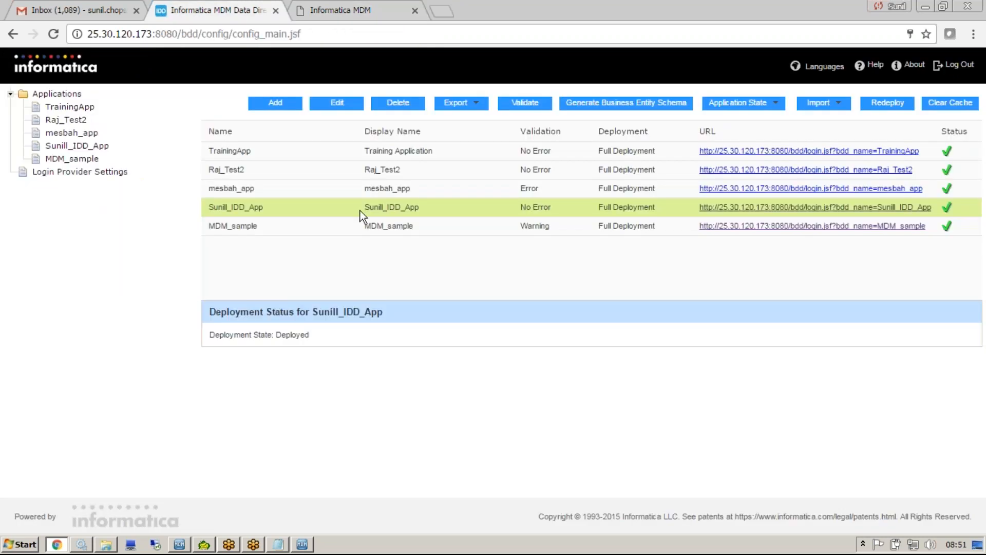
click(461, 102)
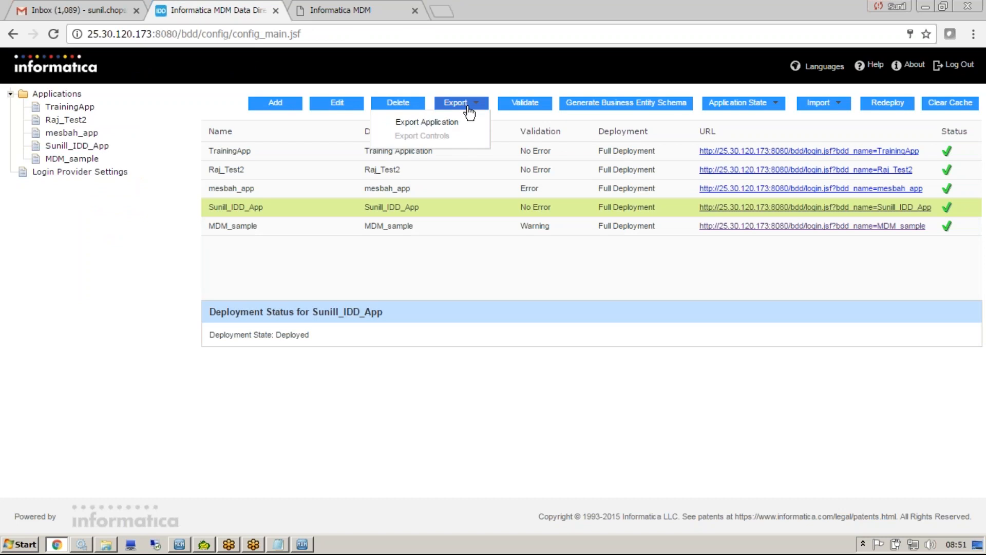
click(442, 121)
Log in to the configuration application with the login name and account password, and export the Sunill_IDD_App application.
text(admin)
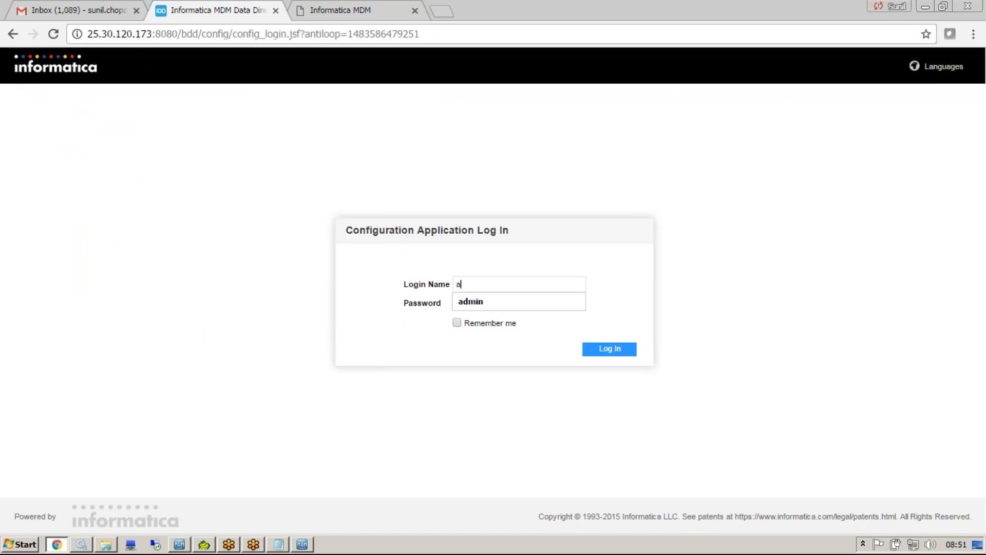
key(Tab)
text(admin)
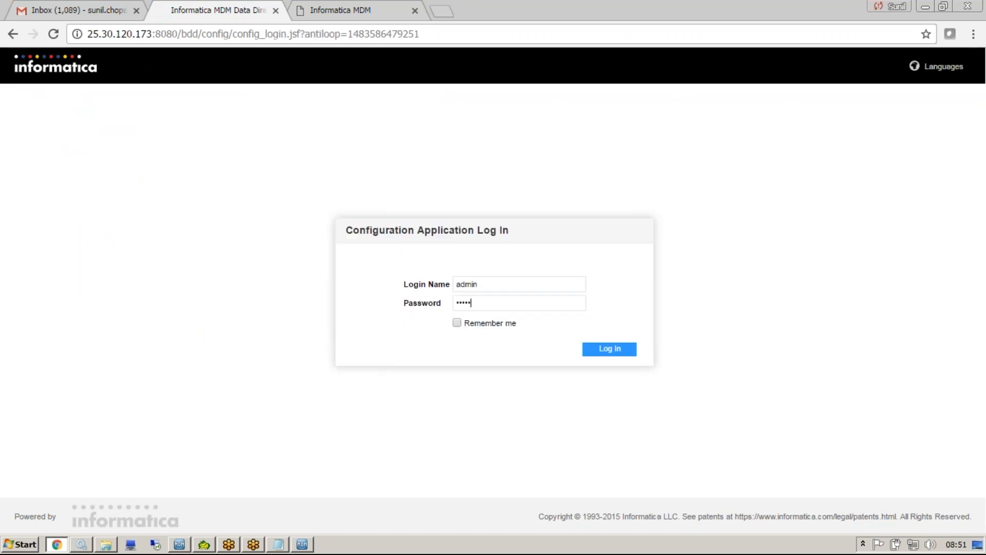
key(Return)
click(391, 207)
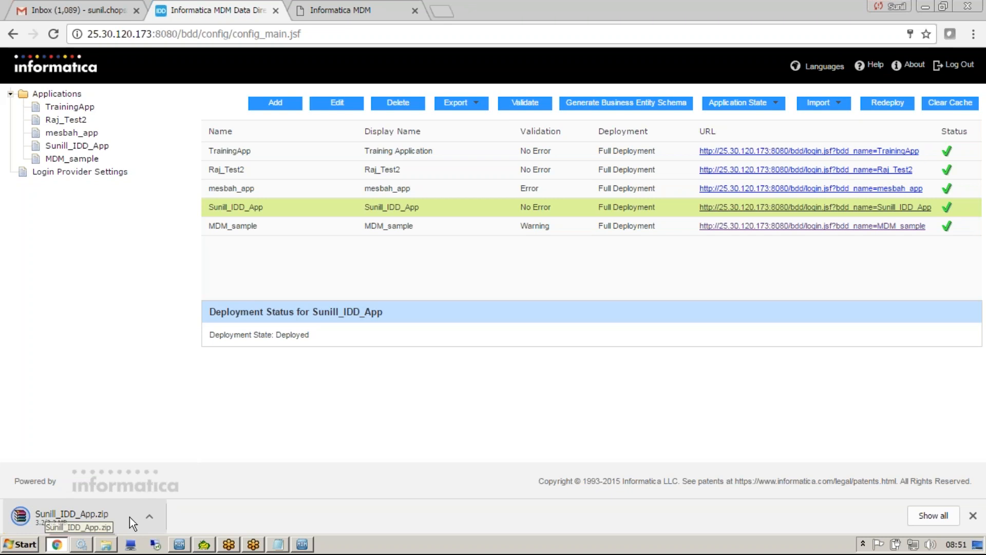
Show the downloaded Sunill_IDD_App.zip file in its Downloads folder.
click(148, 515)
click(182, 472)
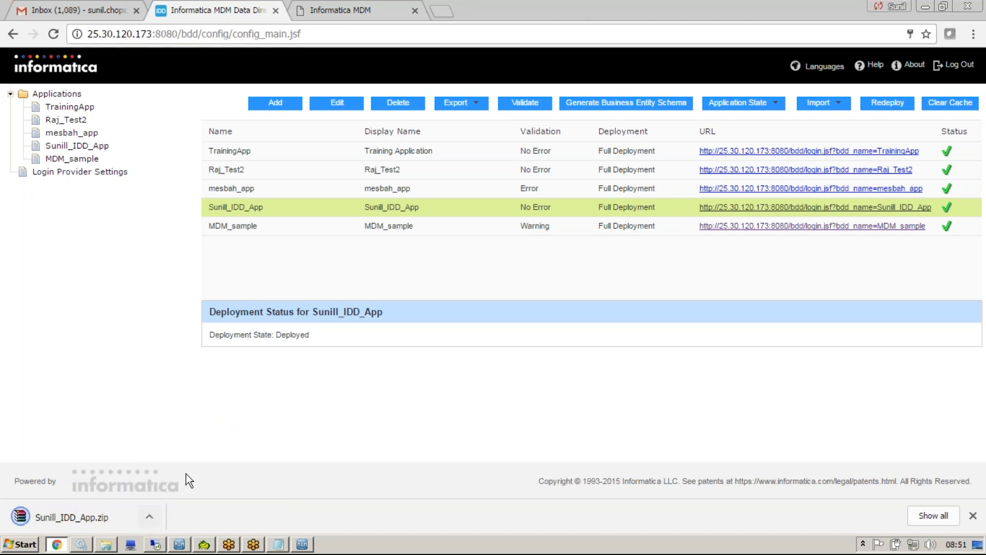
click(156, 513)
click(183, 474)
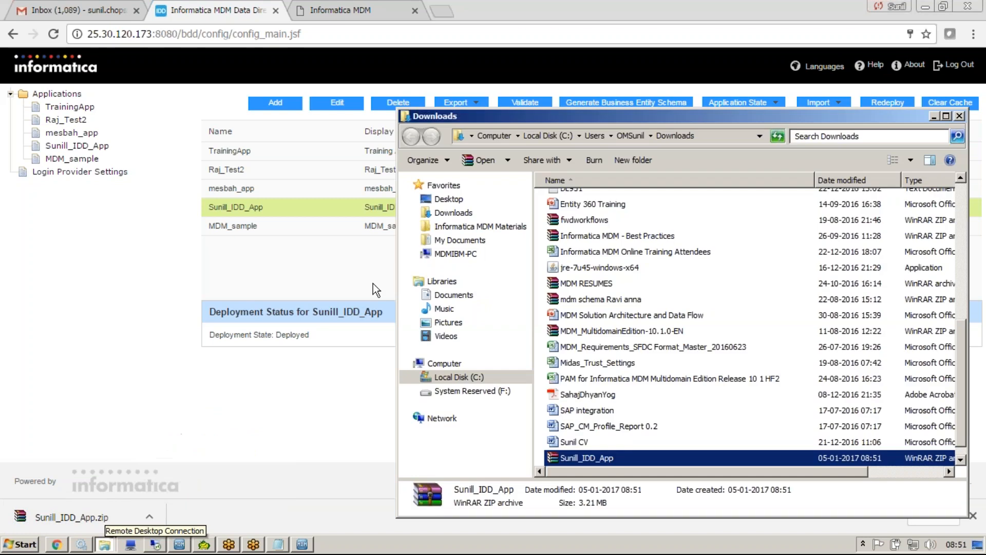
Extract the Sunill_IDD_App archive into its own folder within Downloads and open the extracted folder.
right_click(594, 461)
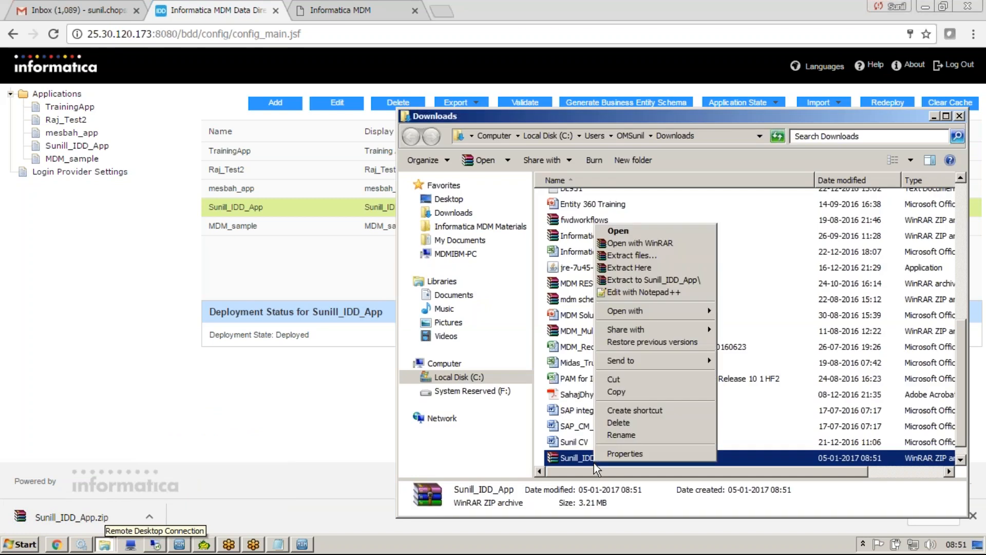
click(652, 280)
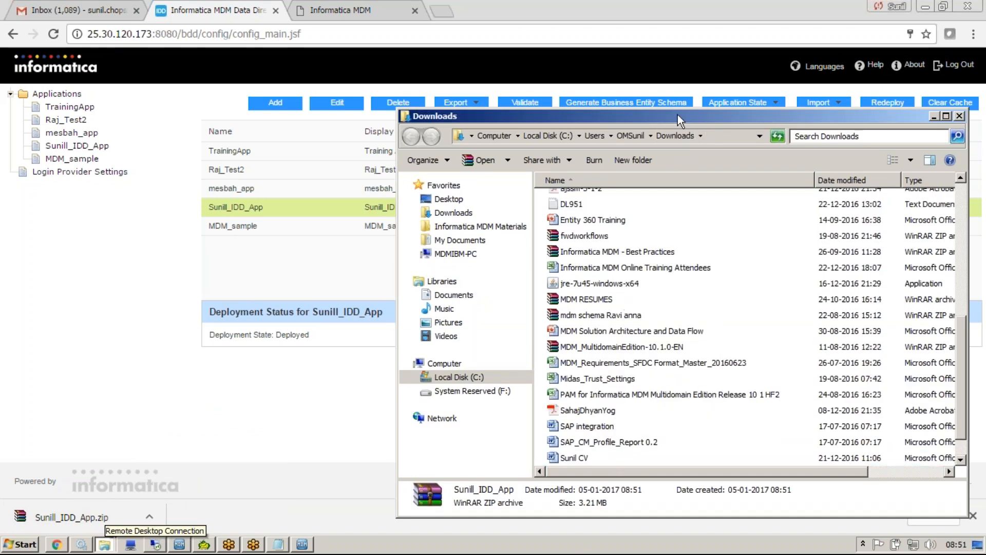
double_click(677, 115)
double_click(188, 106)
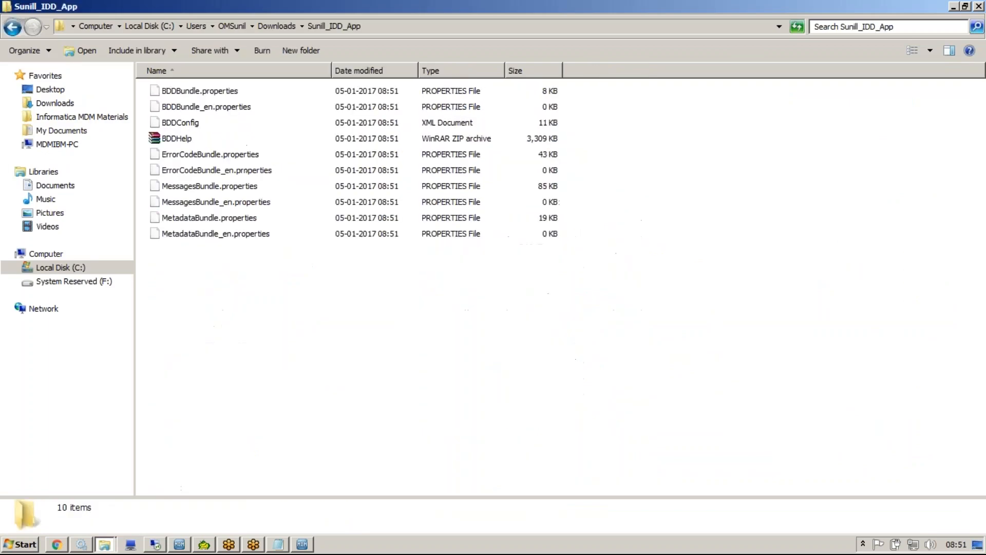
Open the extracted BDDConfig XML file in Notepad++ and go to the C_PARTY MIDDLE_NAME column definition in the Person layout.
click(194, 123)
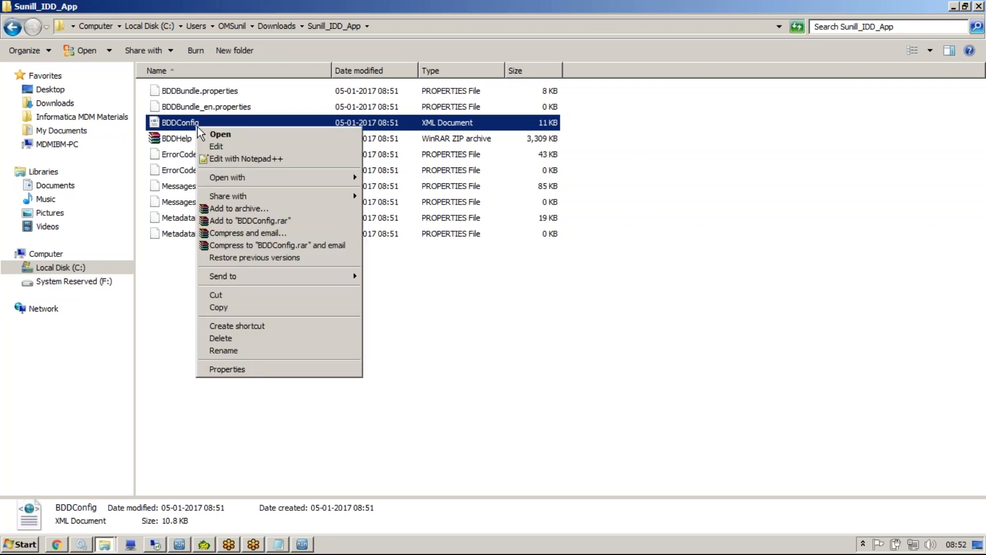
click(234, 150)
click(255, 314)
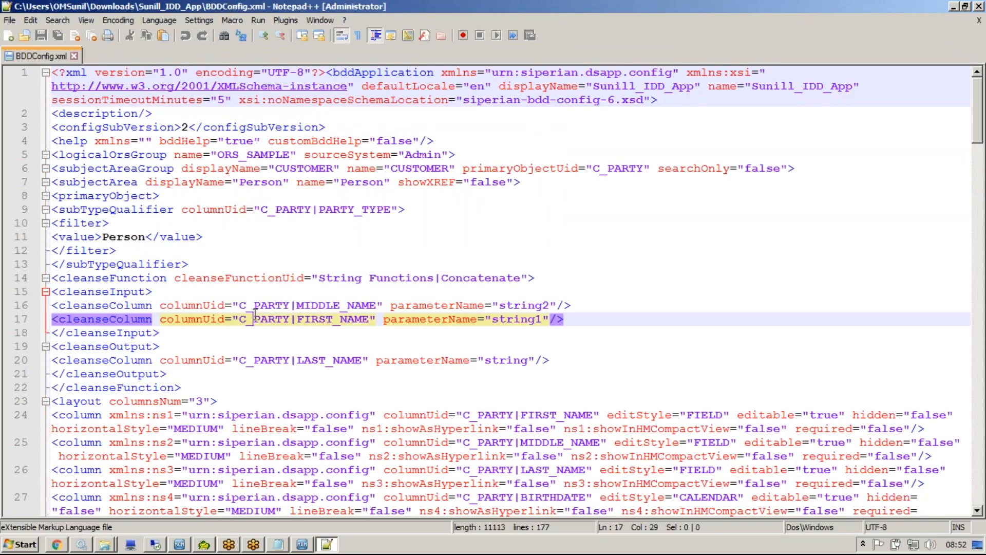
key(Down)
key(Down)
key(Down)
key(Down)
key(Down)
key(Down)
key(Down)
key(Down)
key(Down)
key(Down)
key(Down)
key(Down)
key(Down)
key(Down)
key(Down)
key(Down)
key(Down)
key(Down)
key(Down)
key(Down)
key(Down)
key(Down)
key(Down)
key(Down)
key(Down)
key(Down)
key(Down)
key(Down)
key(Down)
key(Down)
key(Down)
key(Down)
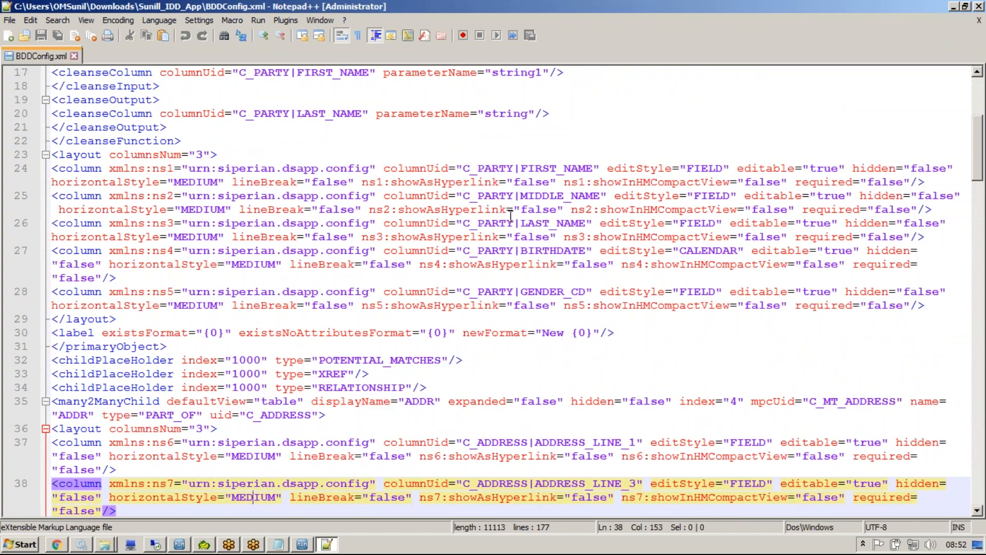
click(583, 196)
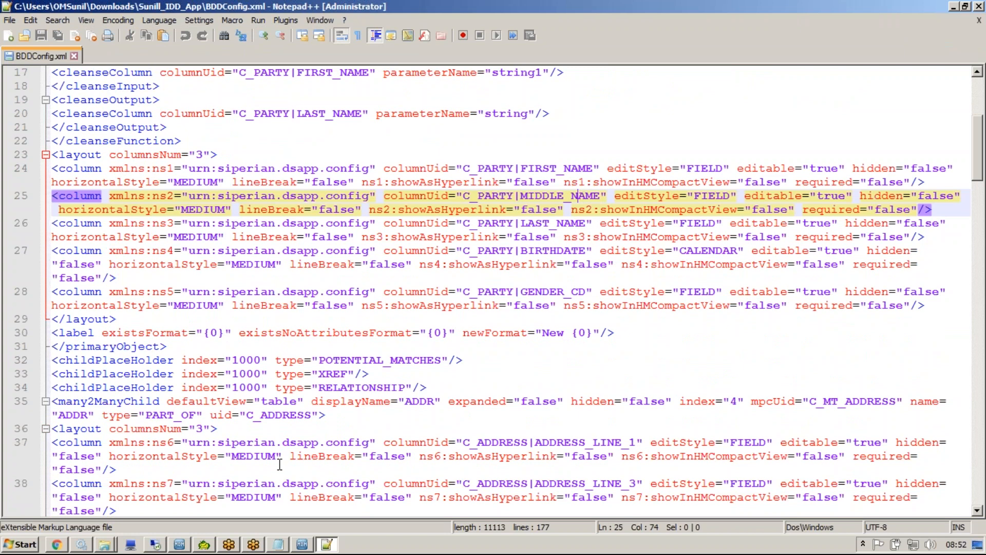
Open the MDM_1010_InformaticaDataDirectorImplementationGuide_en PDF from the Informatica MDM books folder in a maximized window.
click(101, 544)
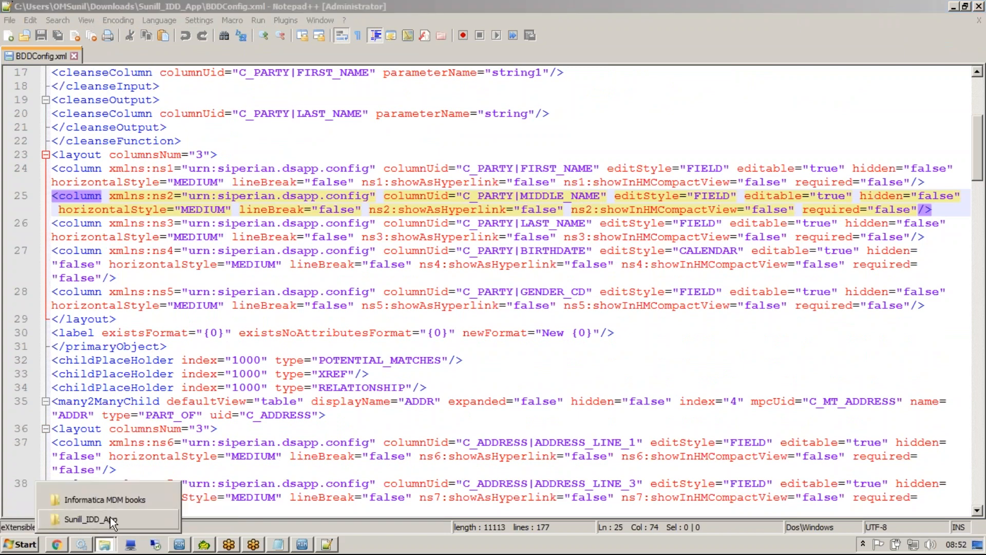
click(122, 502)
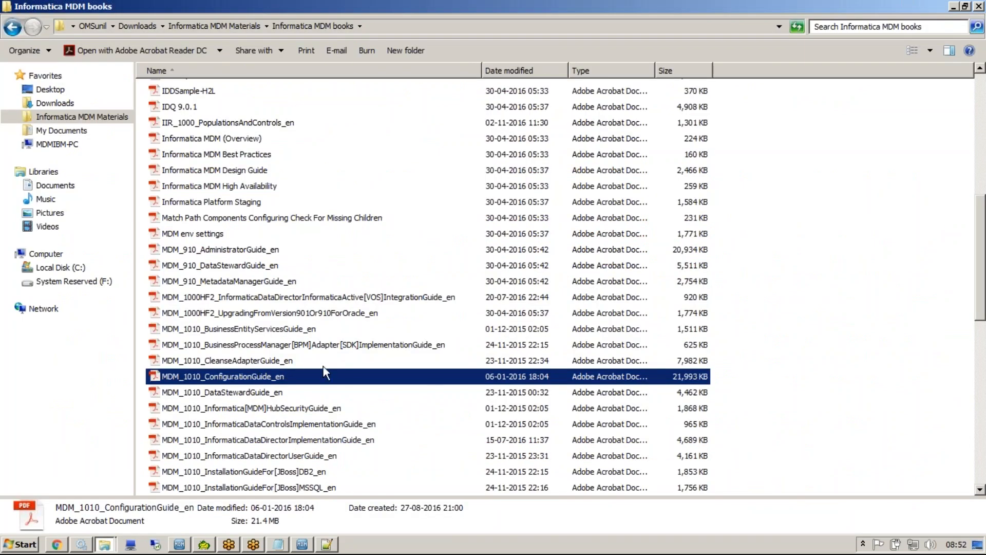
scroll(962, 183, up, 8)
scroll(962, 154, down, 10)
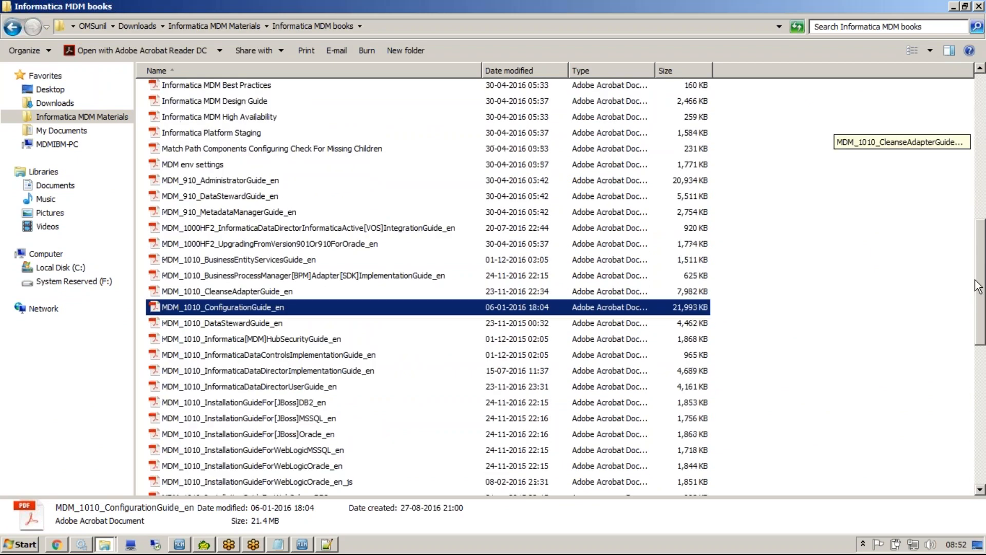
drag(977, 291, 984, 313)
click(303, 280)
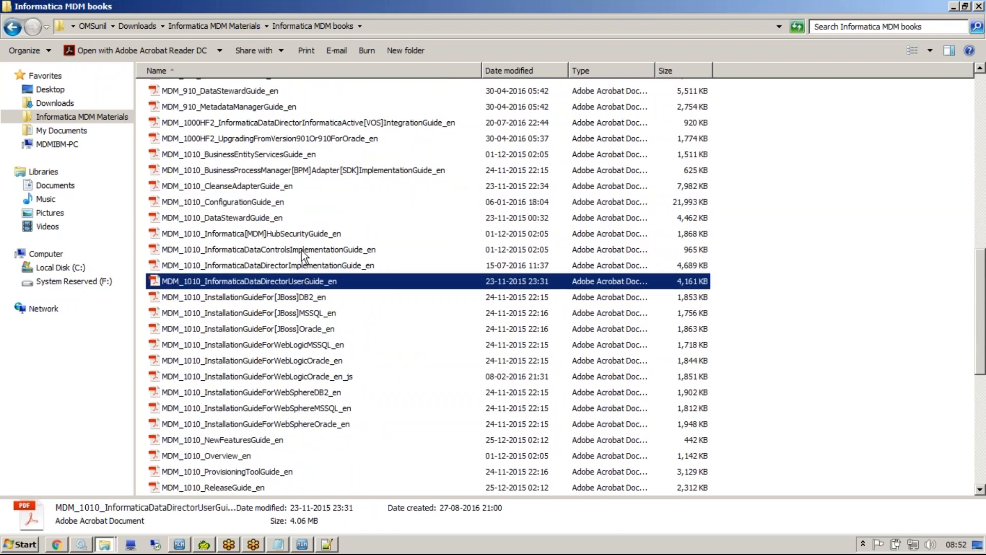
click(302, 250)
double_click(302, 265)
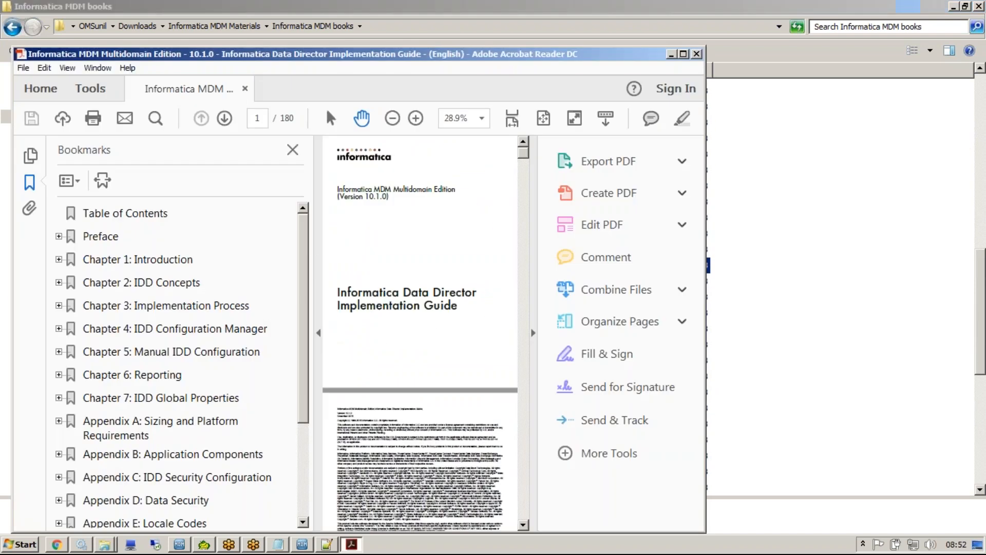
double_click(574, 59)
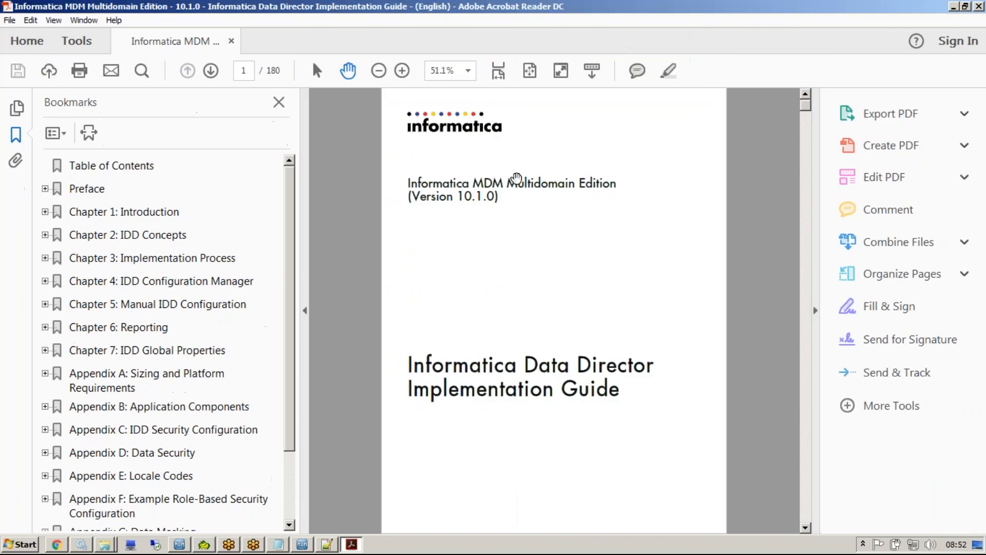
Search the implementation guide for "static" and show the Static Lookup Values section at a readable size.
key(ctrl+f)
text(stat)
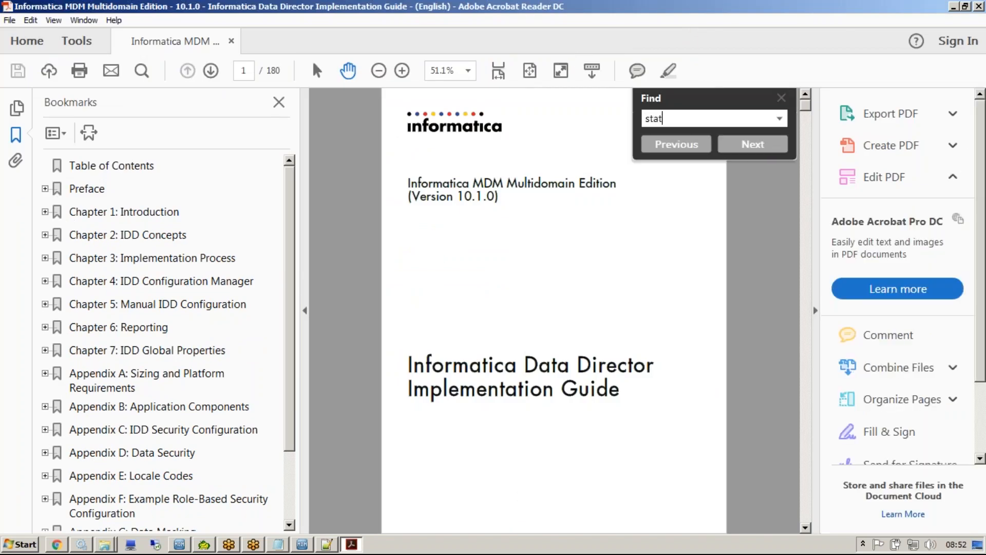
text(ic)
key(Return)
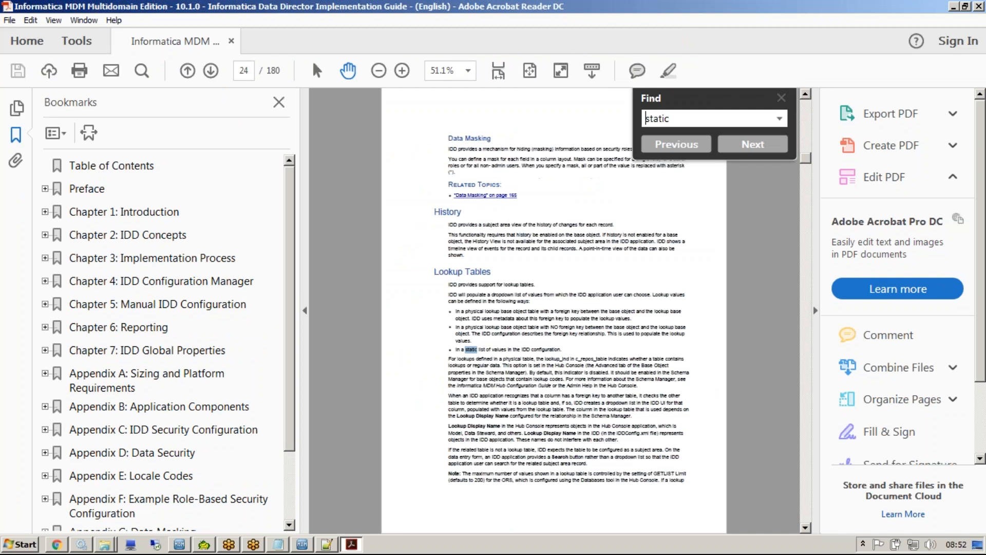
click(305, 310)
click(816, 310)
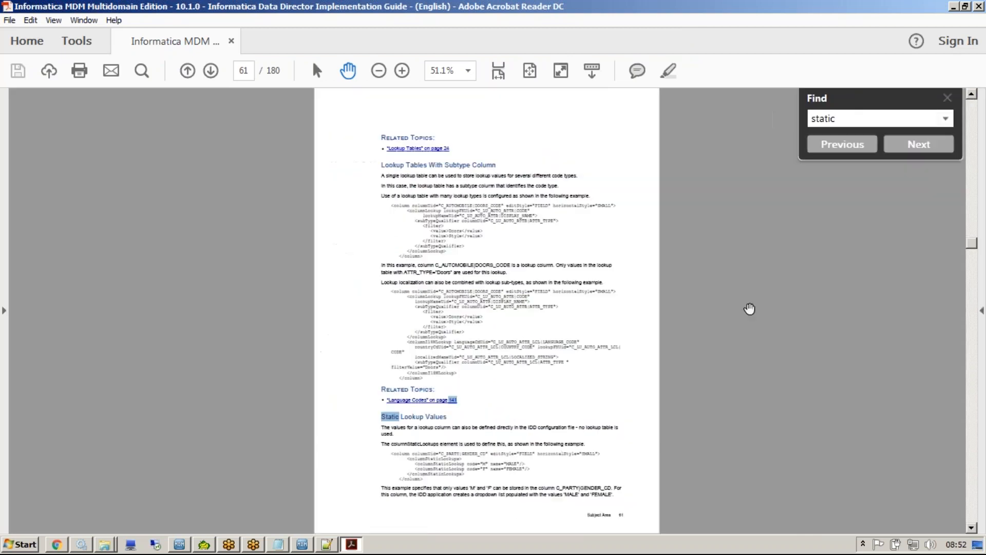
click(401, 71)
click(402, 70)
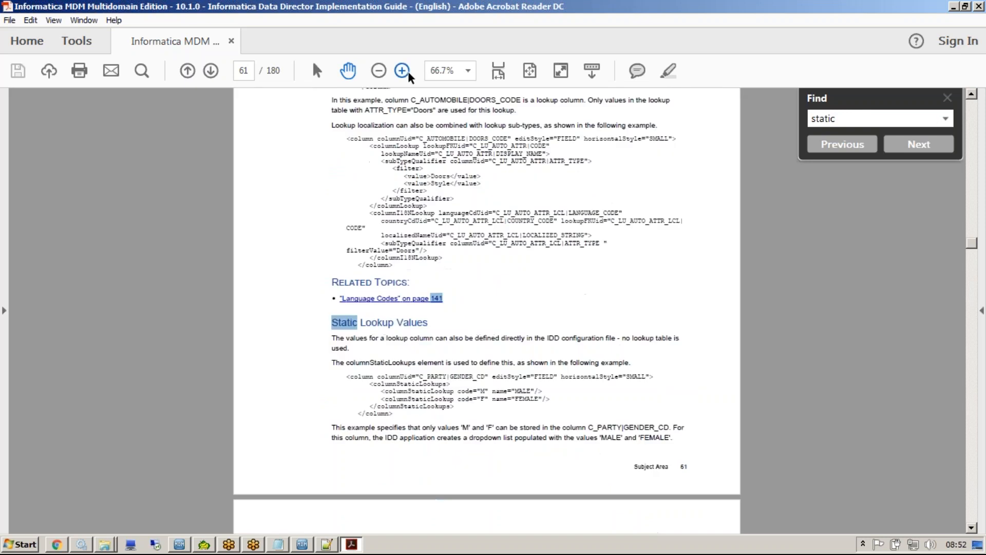
click(402, 70)
scroll(498, 180, down, 6)
right_click(420, 293)
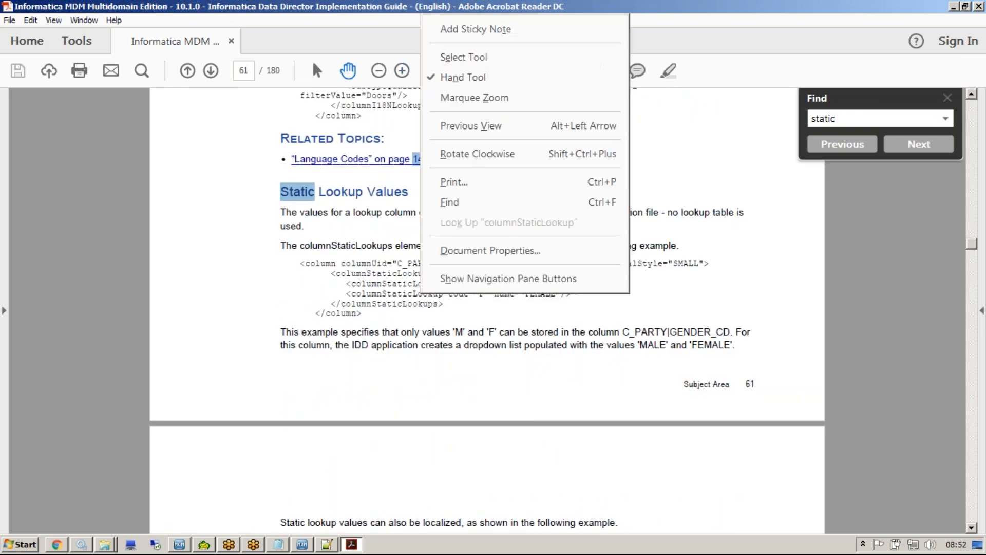
click(321, 272)
right_click(334, 255)
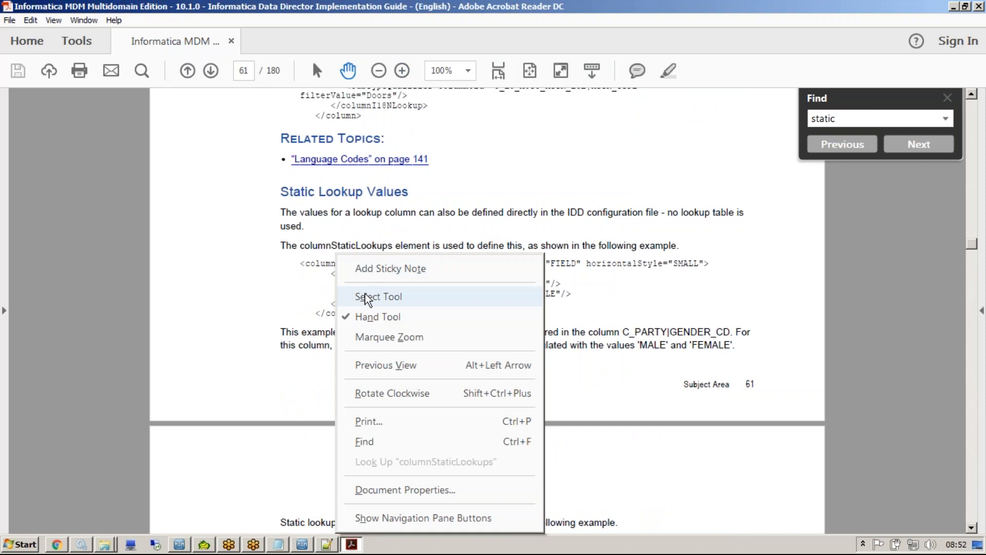
click(273, 322)
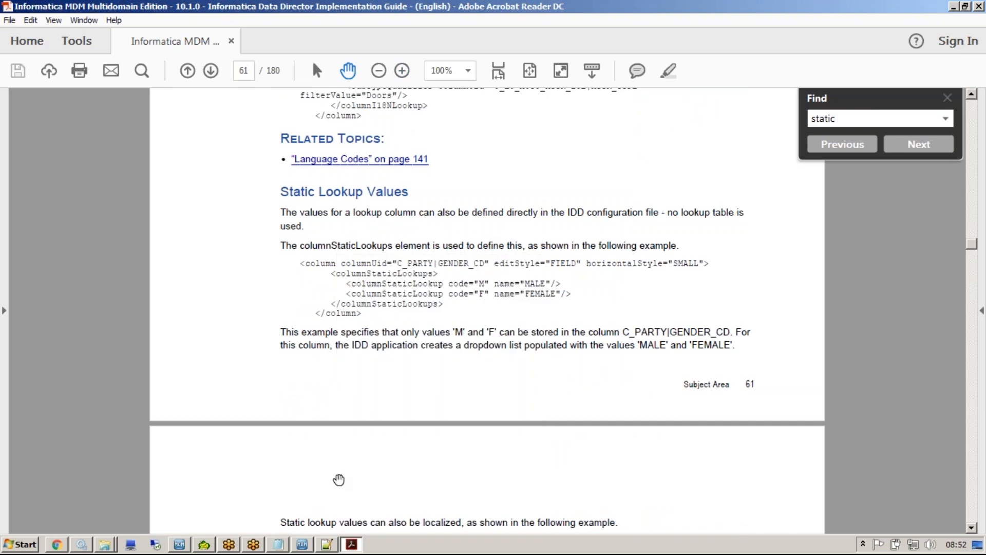
Copy the complete C_PARTY MIDDLE_NAME column line from BDDConfig.xml into a new Notepad document.
click(327, 544)
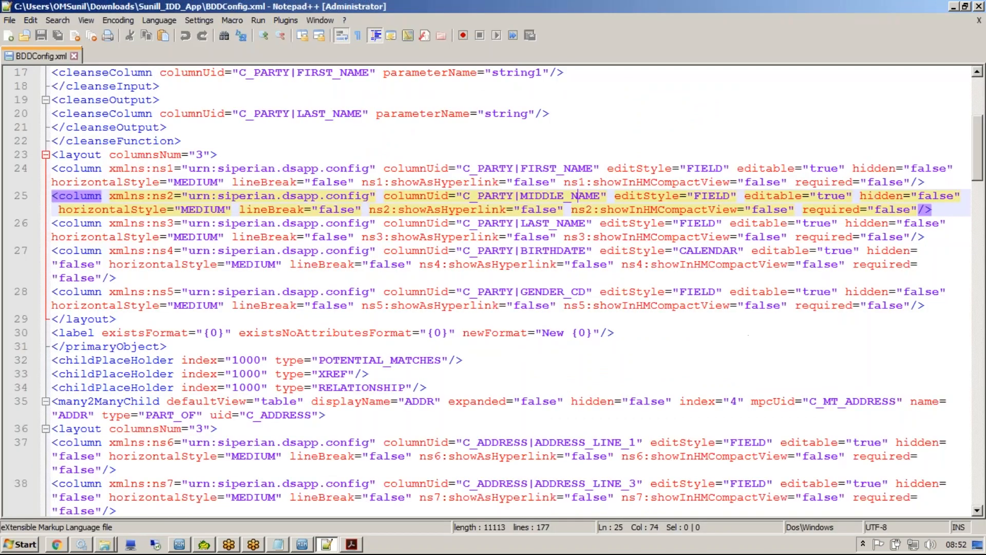
click(102, 197)
click(938, 209)
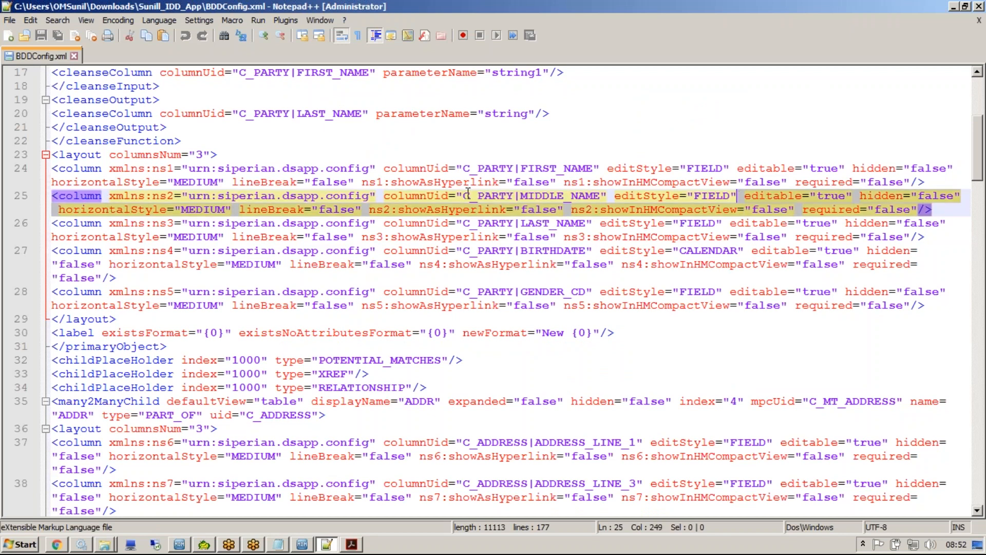
shift+click(39, 199)
key(ctrl+c)
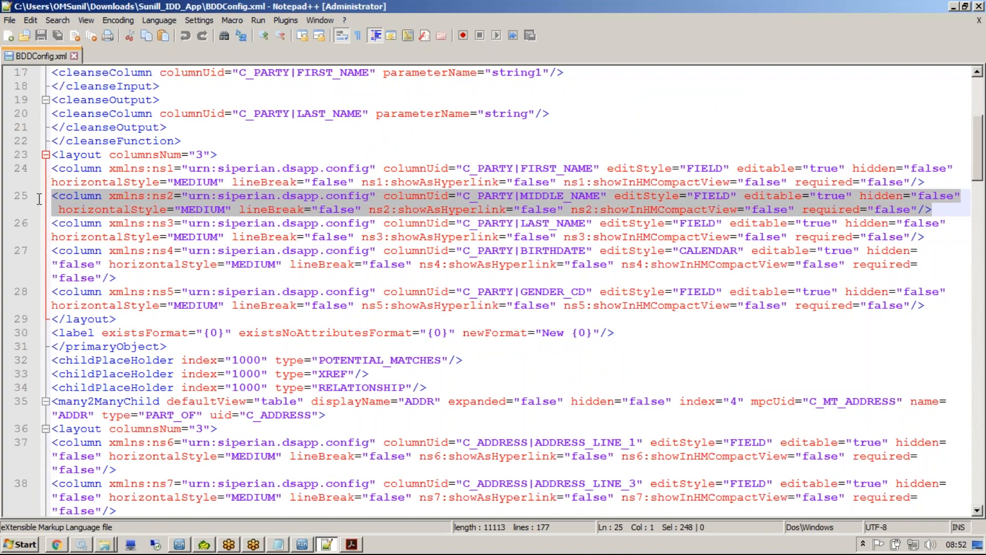
click(15, 544)
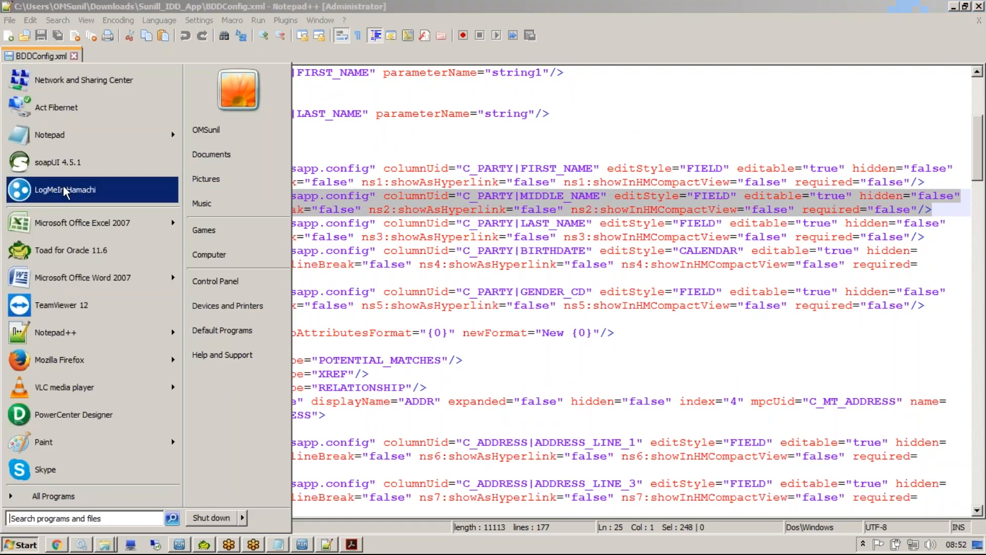
click(93, 134)
key(ctrl+v)
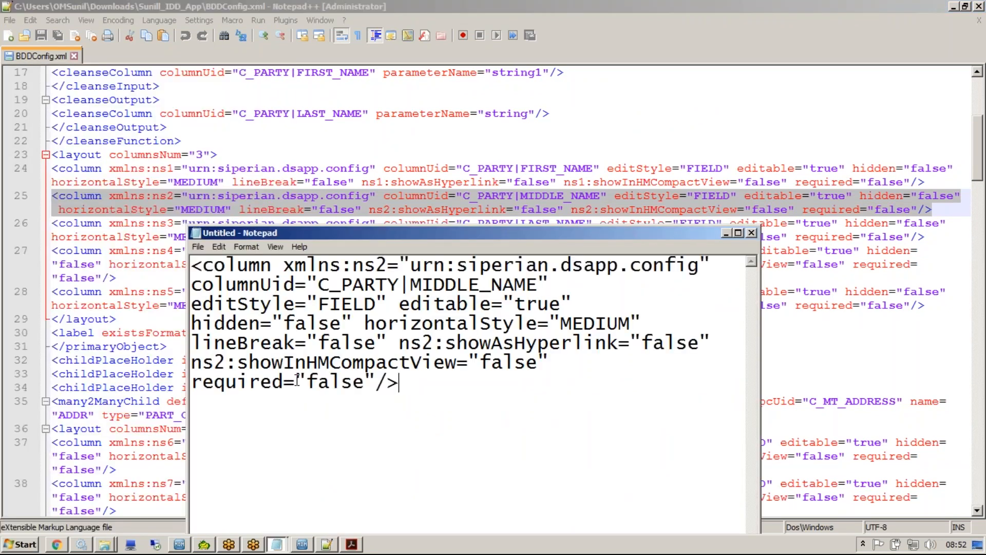
Copy the guide's C_PARTY|GENDER_CD static lookup example and paste it below the MIDDLE_NAME column definition in the Notepad document.
click(352, 544)
right_click(340, 346)
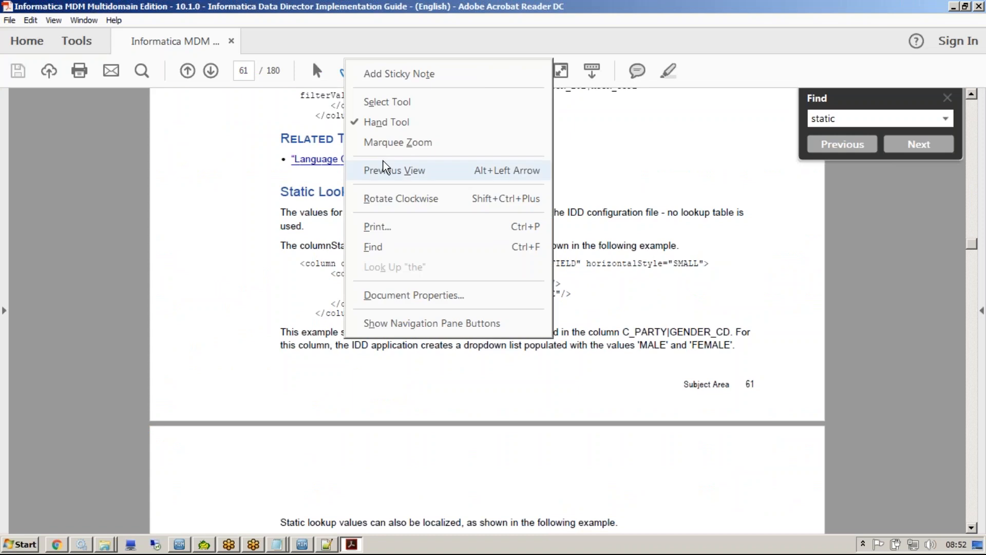
click(387, 101)
drag(301, 264, 363, 317)
key(ctrl+c)
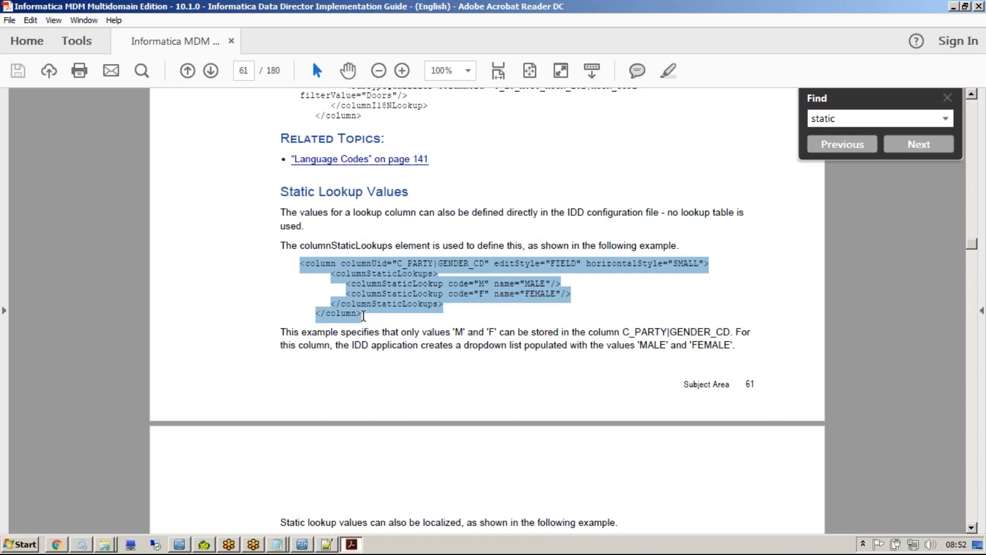
key(alt+Tab)
mouse_move(379, 232)
mouse_down()
mouse_move(379, 9)
mouse_move(394, 238)
mouse_up()
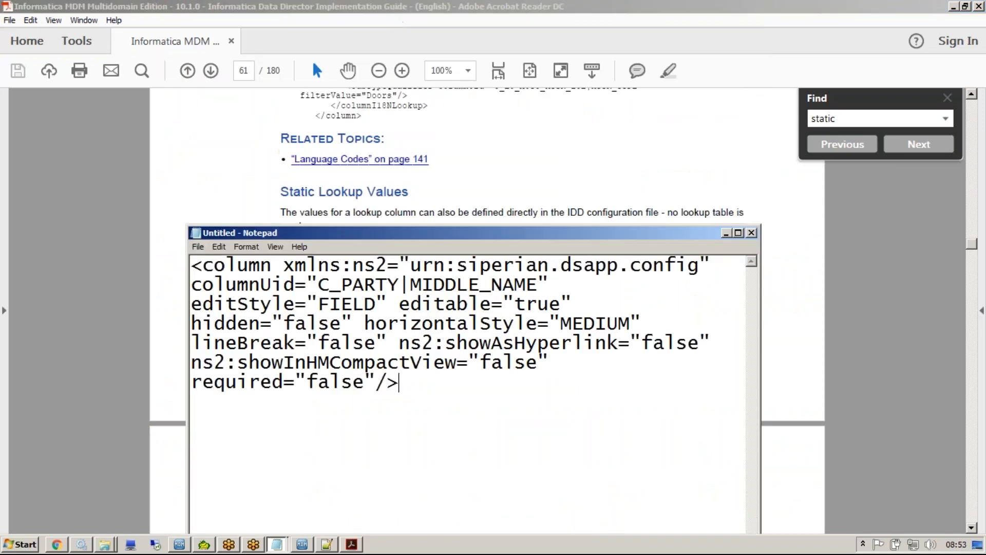
click(738, 233)
key(Return)
key(Return)
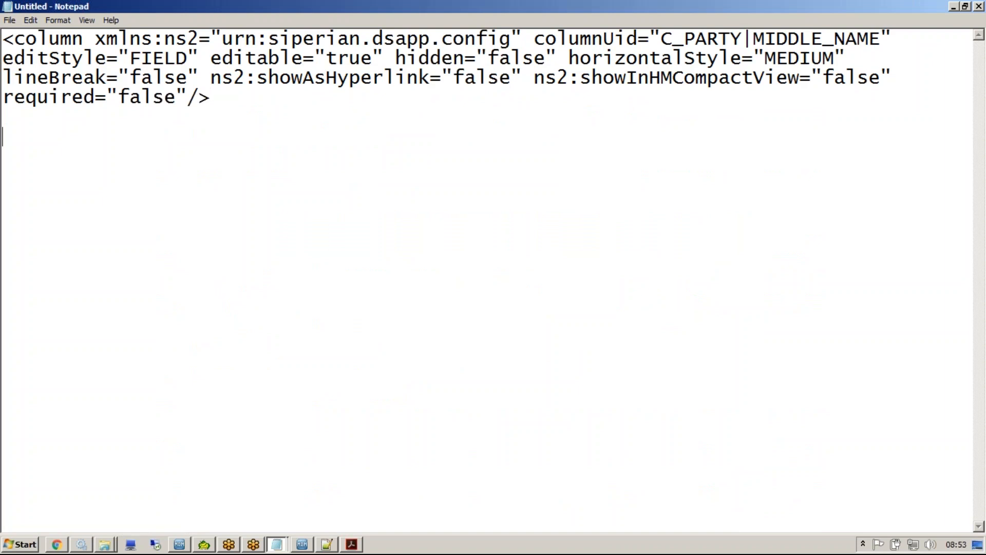
key(ctrl+v)
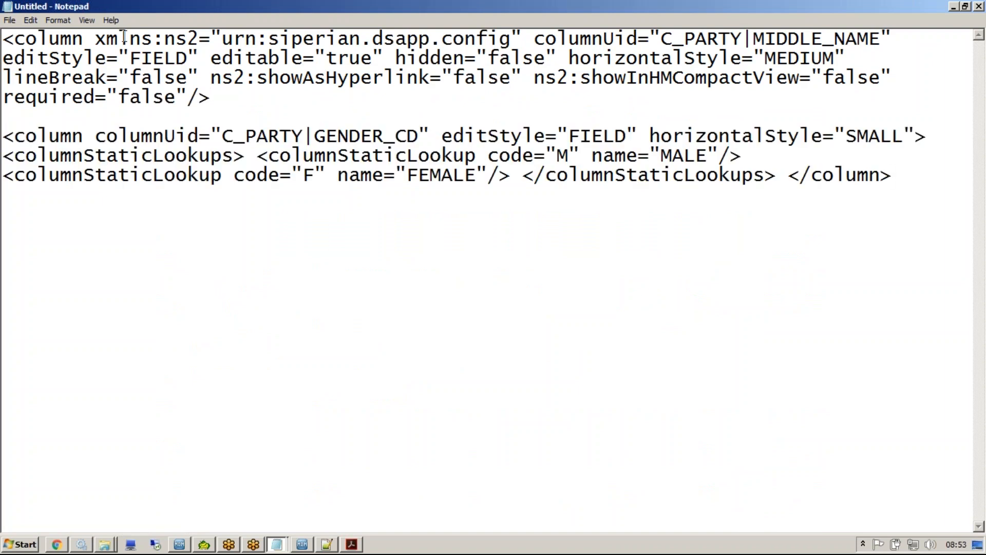
Add blank lines between the MIDDLE_NAME column definition and the pasted GENDER_CD example to separate them.
click(220, 116)
key(Return)
key(Return)
key(Return)
key(Return)
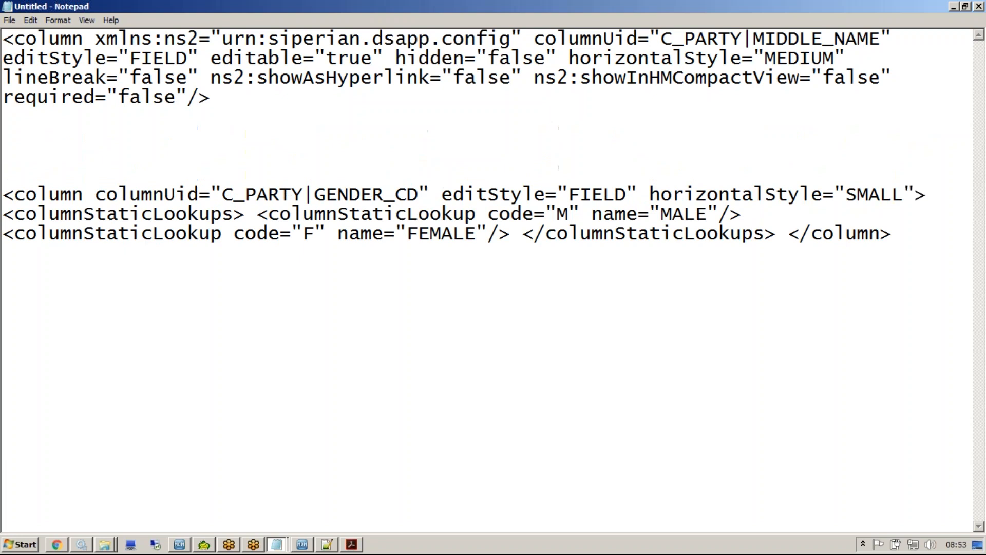
drag(222, 102, 3, 40)
click(327, 306)
drag(327, 298, 52, 235)
click(420, 306)
Break the GENDER_CD example so that the MALE and FEMALE lookup entries and both closing tags each sit on their own line.
click(257, 235)
key(Return)
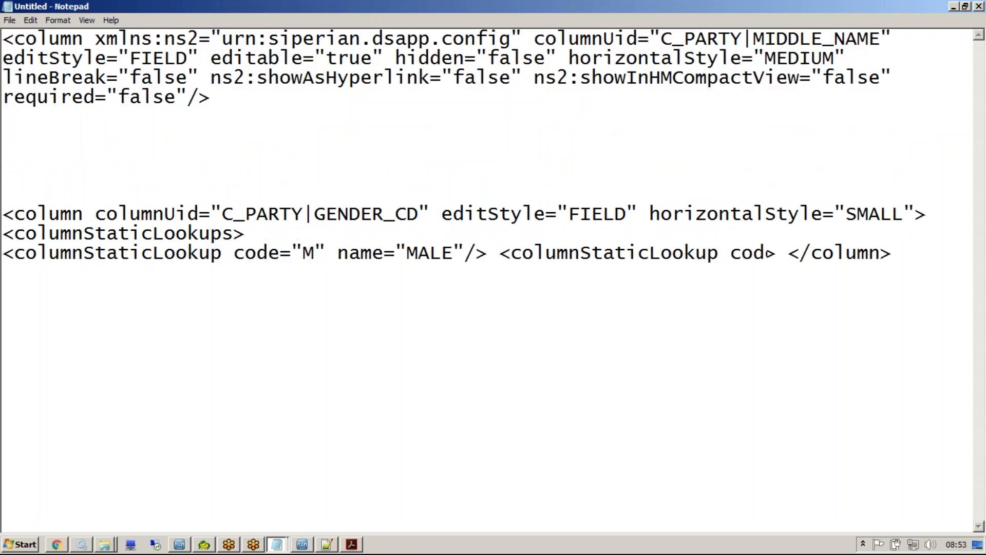
click(498, 252)
key(Return)
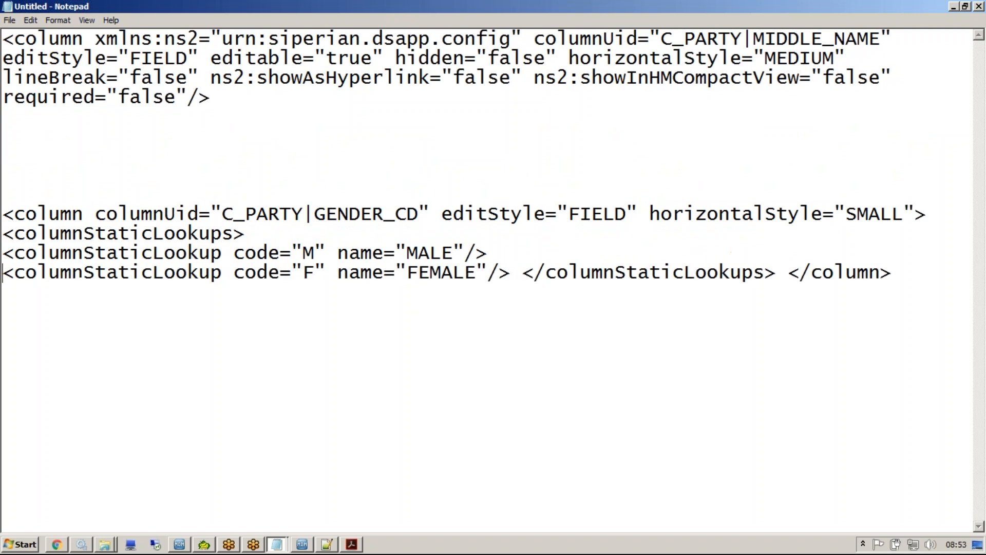
click(524, 273)
key(Return)
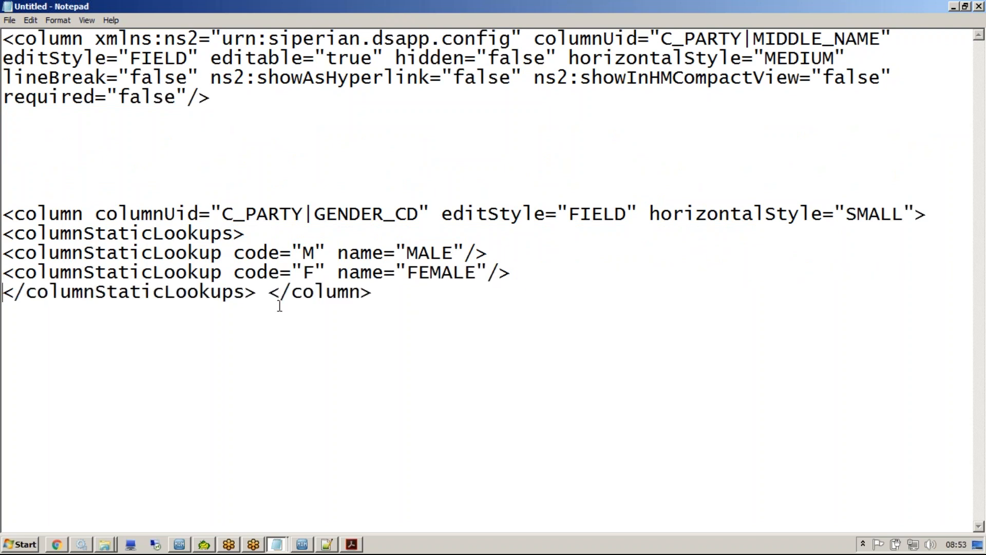
click(267, 293)
key(Return)
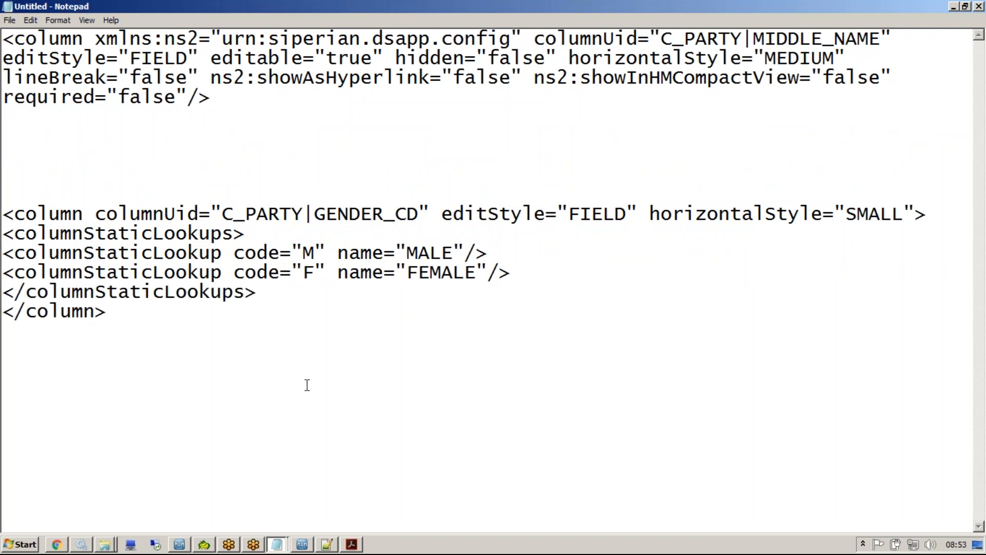
Make the MIDDLE_NAME column an open tag and copy the GENDER_CD example's columnStaticLookups block with its closing tags directly below it.
key(BackSpace)
key(ctrl+End)
shift+click(8, 240)
key(ctrl+c)
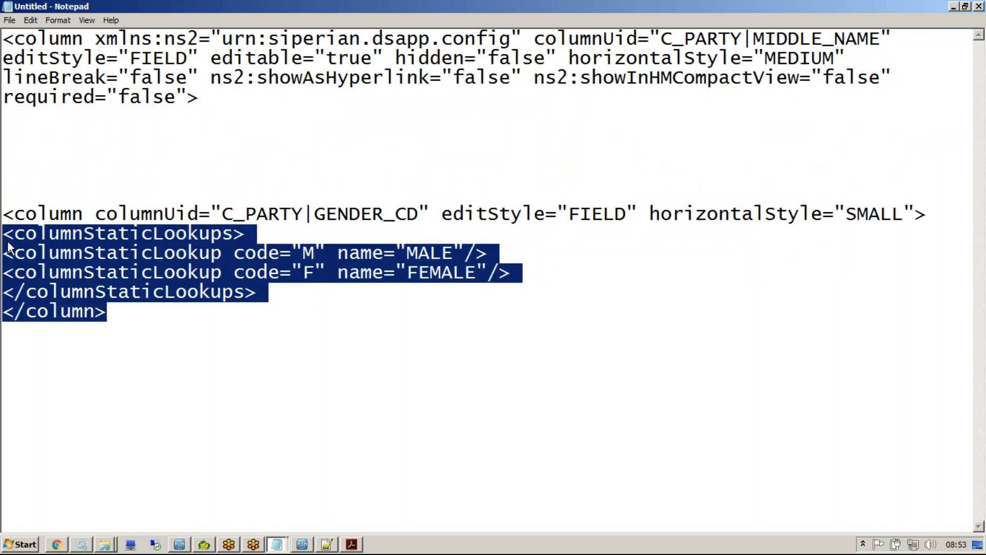
click(55, 117)
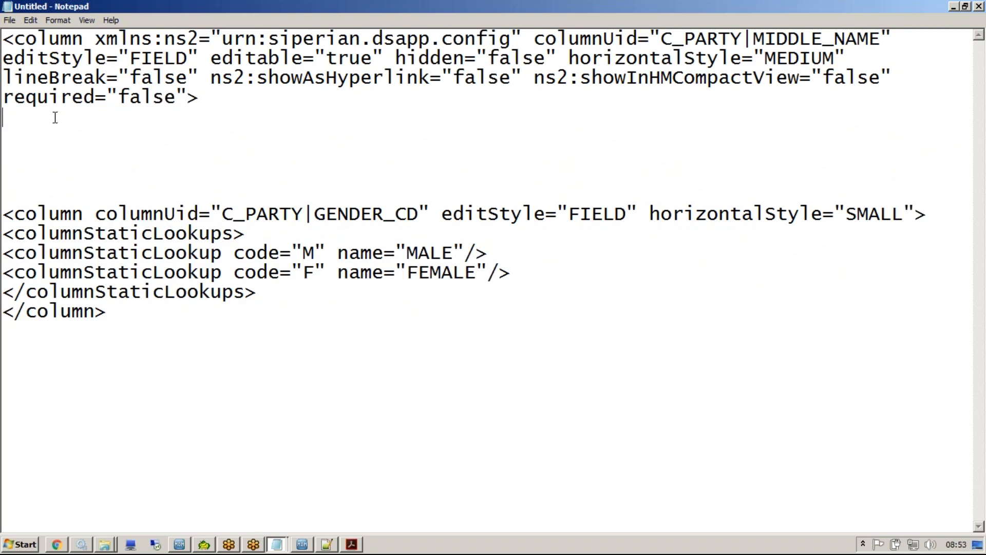
key(ctrl+v)
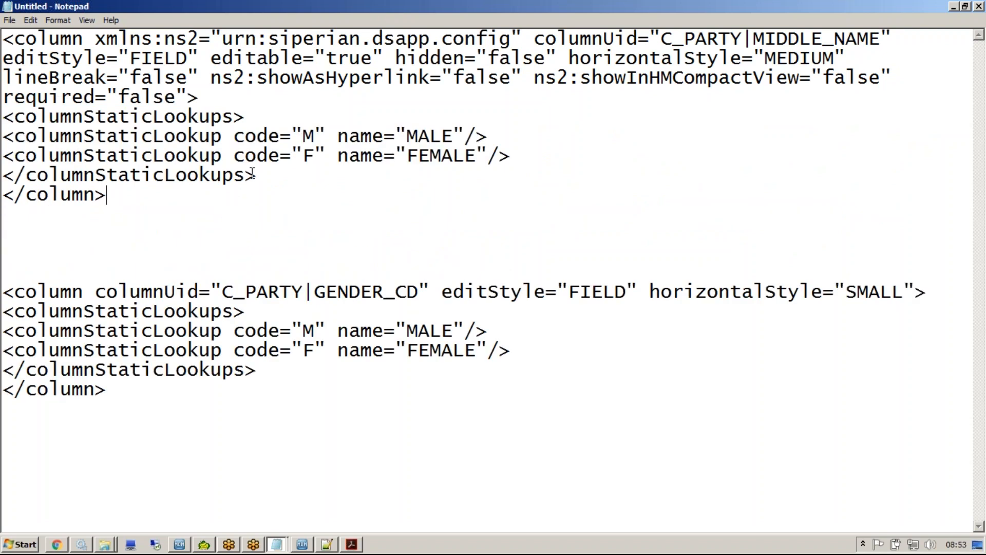
Set the two static lookup codes under the MIDDLE_NAME column to KM and KI.
double_click(308, 137)
text(Kr)
double_click(308, 155)
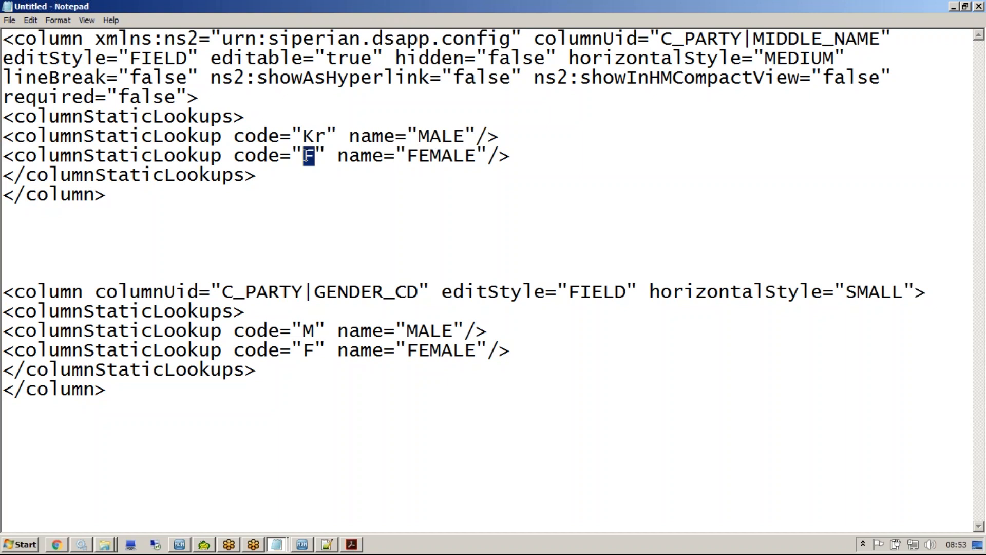
text(KI)
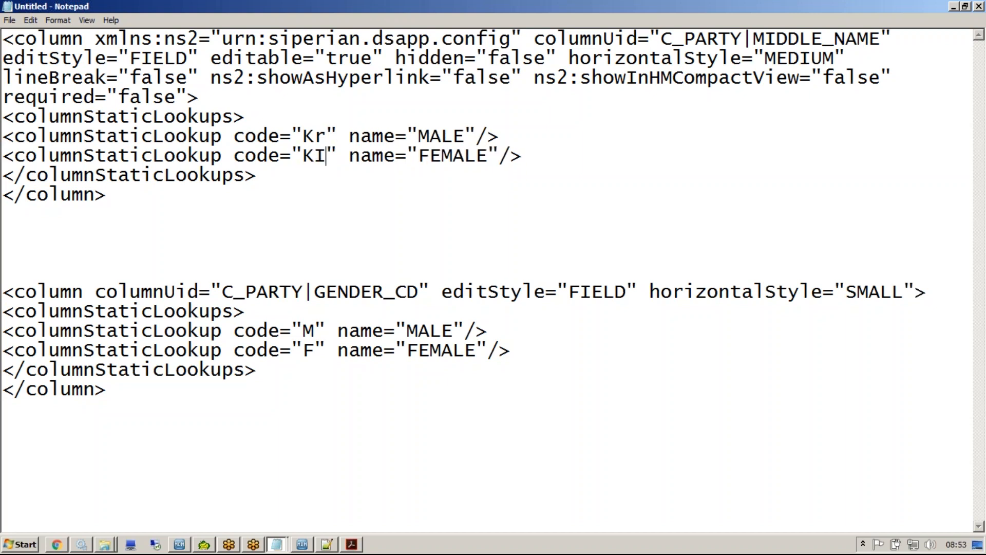
key(BackSpace)
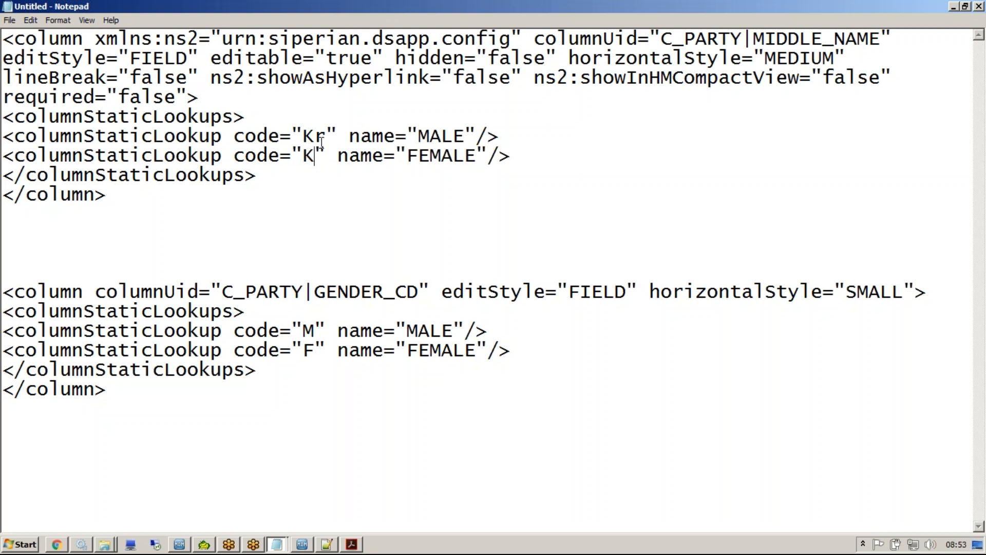
click(325, 136)
key(BackSpace)
text(M)
click(317, 154)
text(I)
Set the MIDDLE_NAME lookup names to KUMAR for code KM and KUMARI for code KI.
double_click(435, 136)
key(BackSpace)
text(KUMAR)
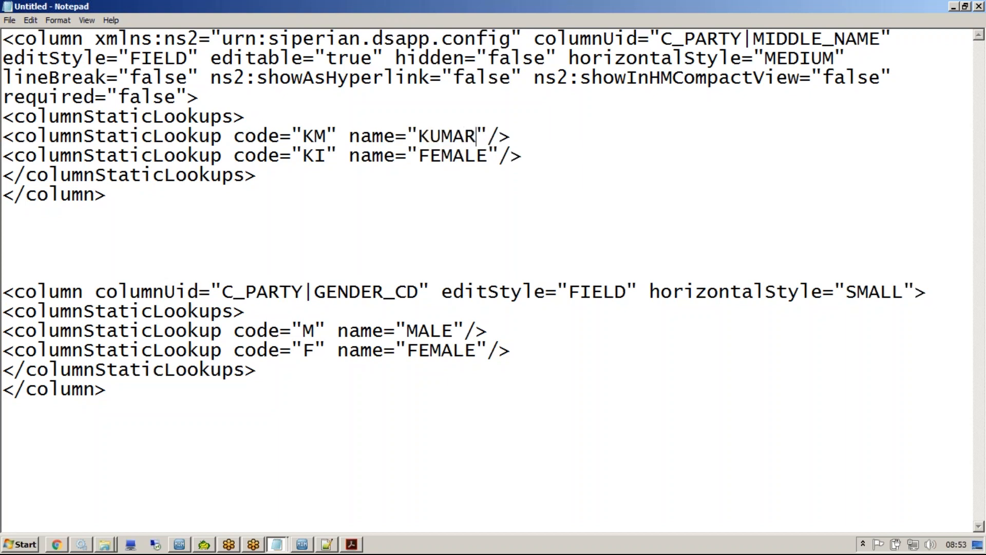
drag(418, 156, 487, 156)
text(KUMARI)
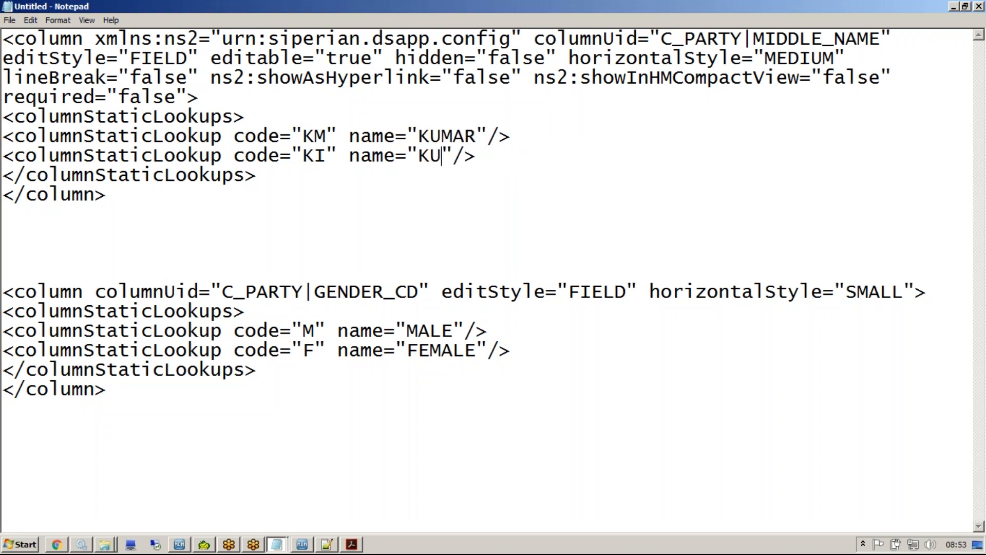
Replace the MIDDLE_NAME column line in BDDConfig.xml with the complete edited definition, save the file and close Notepad++.
click(146, 204)
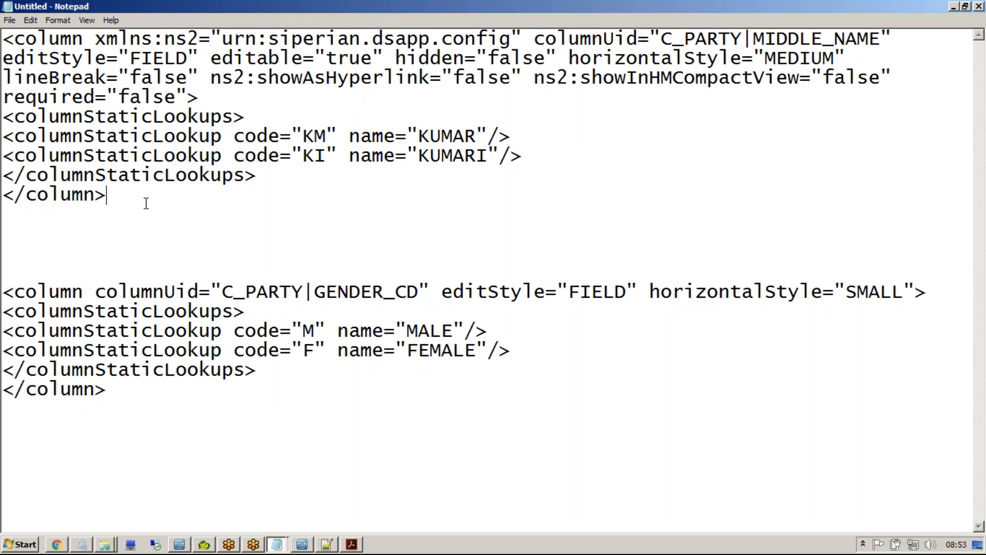
drag(145, 203, 7, 29)
key(ctrl+c)
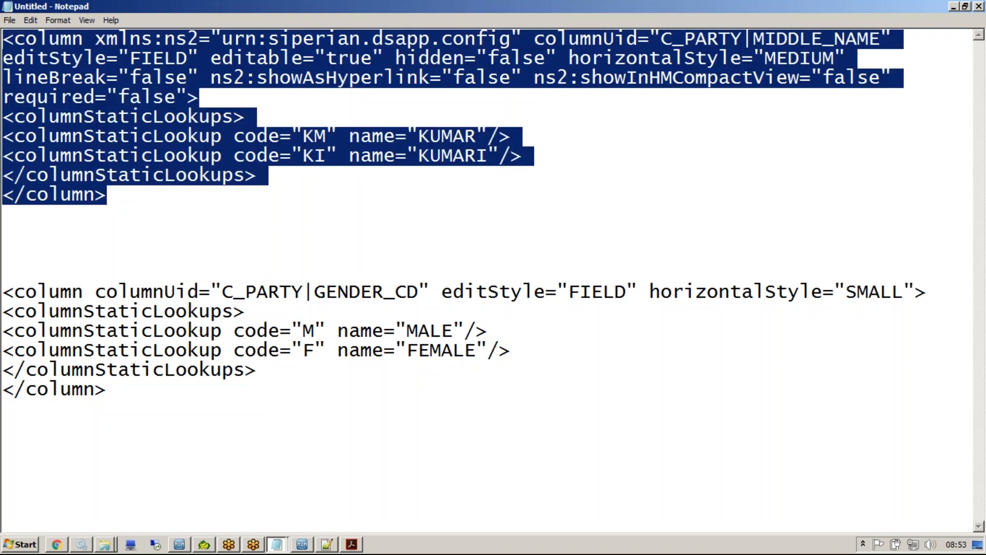
key(alt+Tab)
key(alt+Tab)
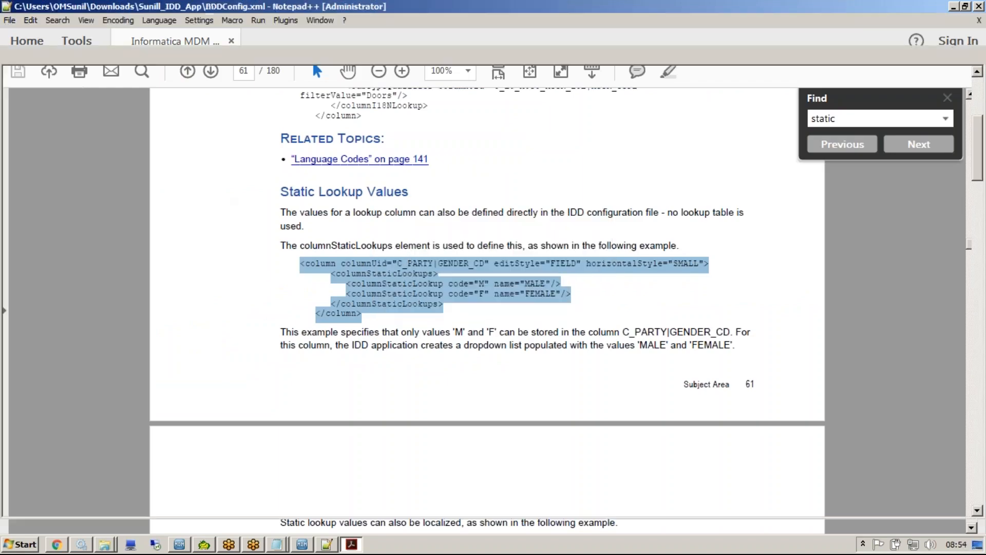
key(ctrl+v)
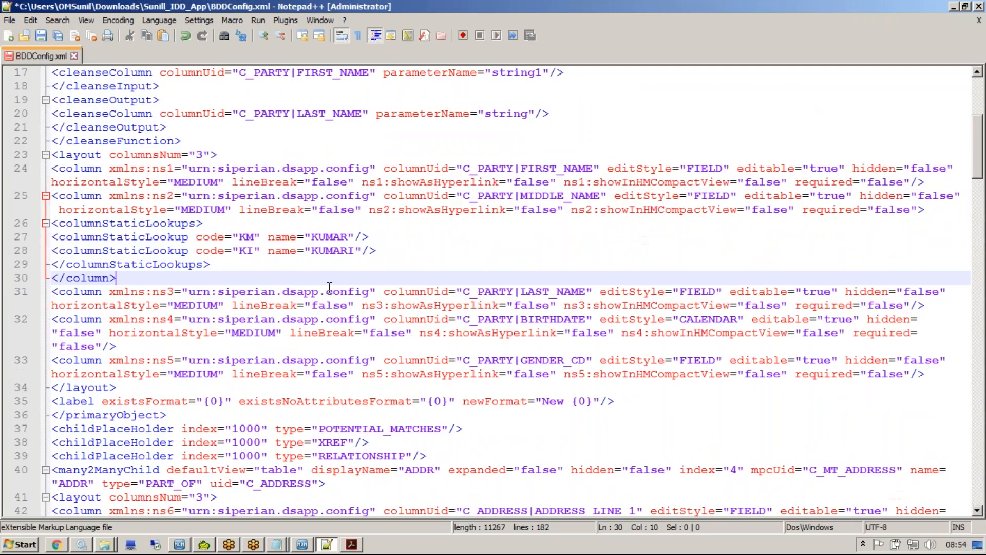
key(ctrl+s)
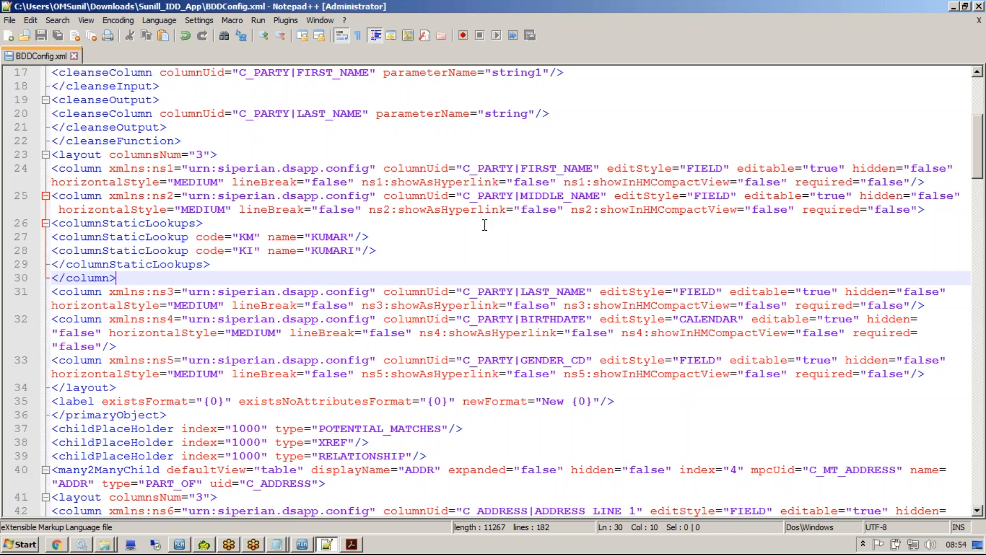
click(511, 236)
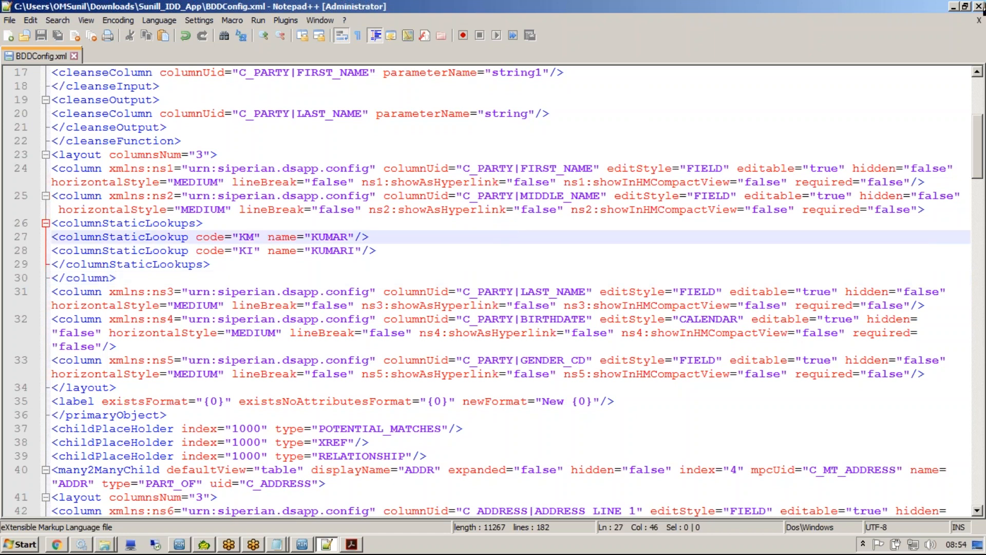
click(979, 7)
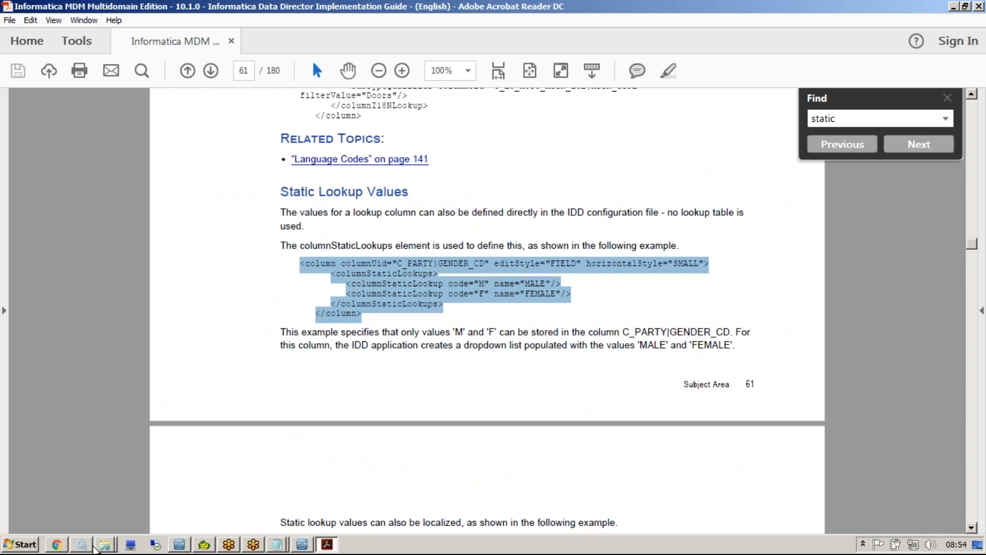
In Chrome's IDD configuration page, start an IDD configuration only (XML) import and upload BDDConfig from the Downloads\Sunill_IDD_App folder.
click(58, 545)
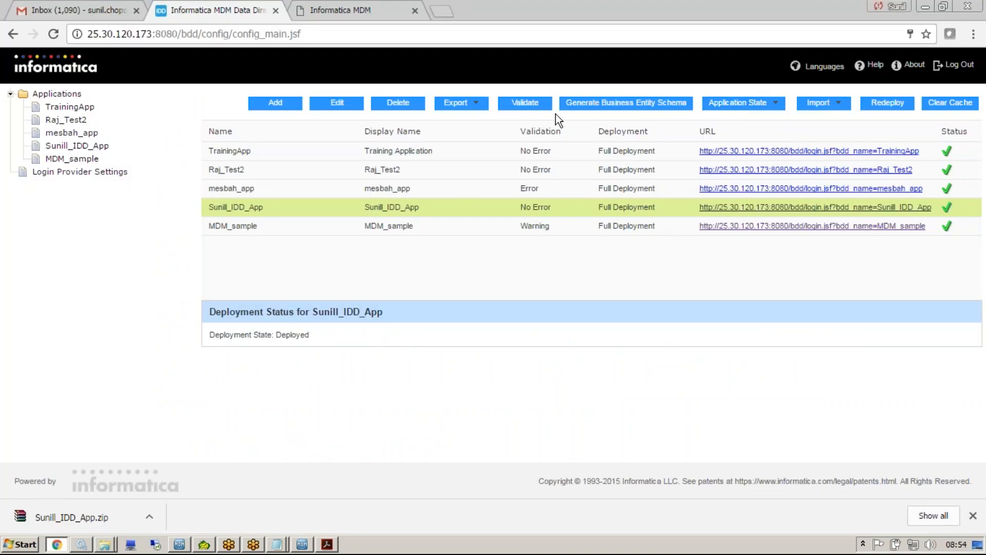
click(816, 120)
click(383, 257)
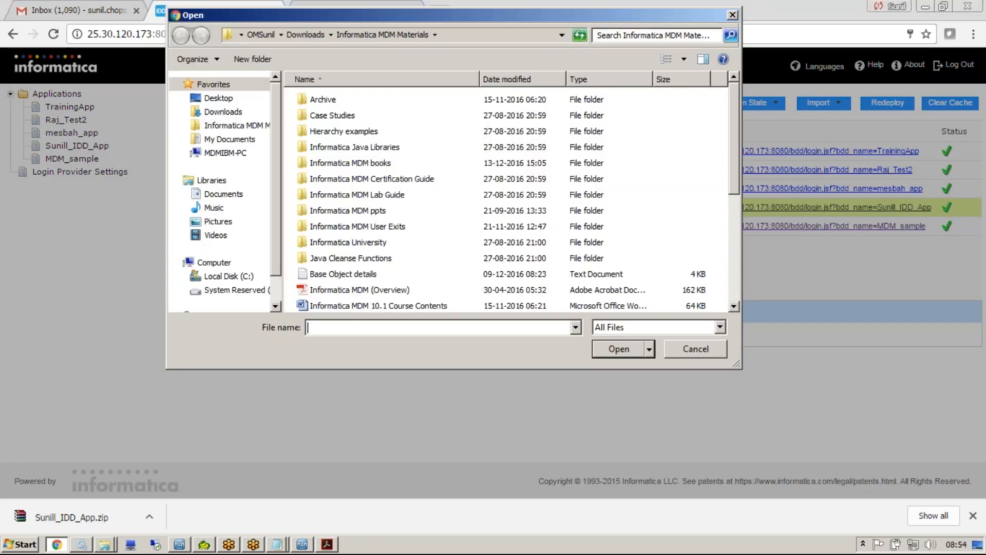
click(224, 111)
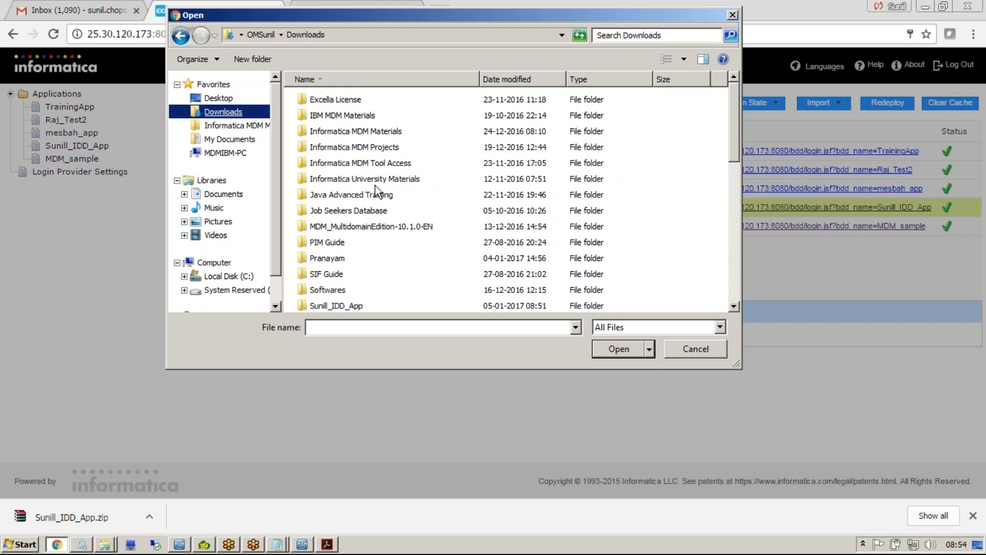
click(331, 307)
double_click(331, 307)
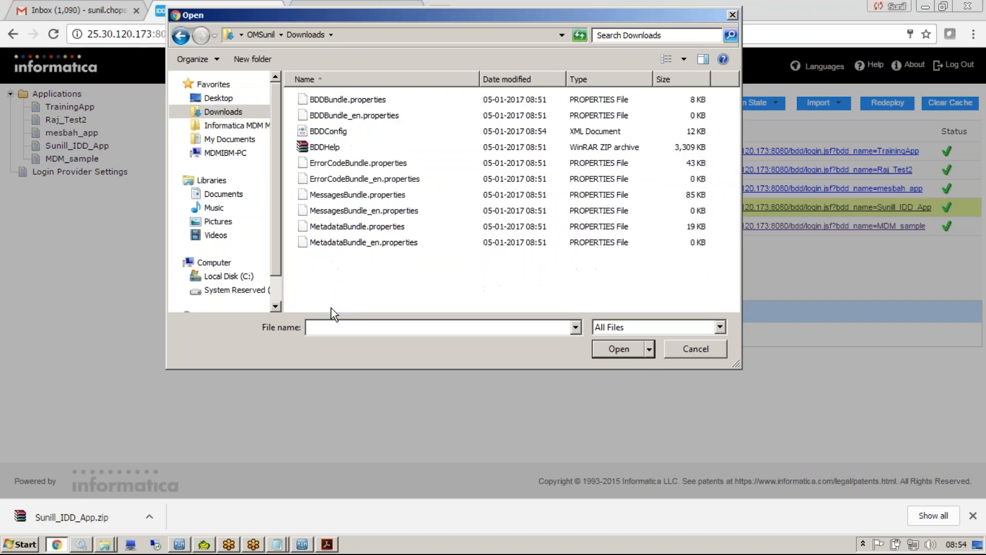
click(338, 131)
click(618, 348)
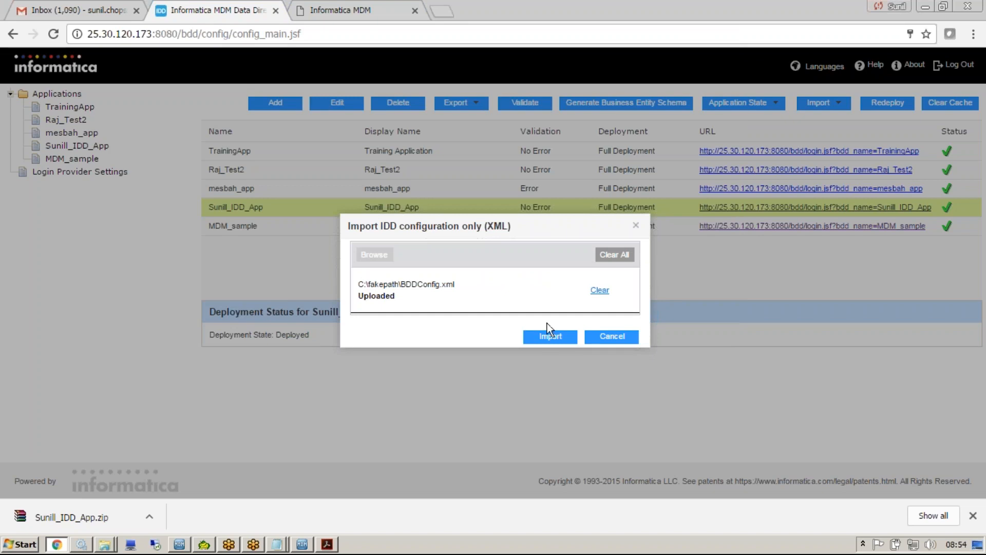
Import the uploaded configuration, replacing the existing Sunill_IDD_App application and binding its logical ORS to ORS_SAMPLE.
click(549, 337)
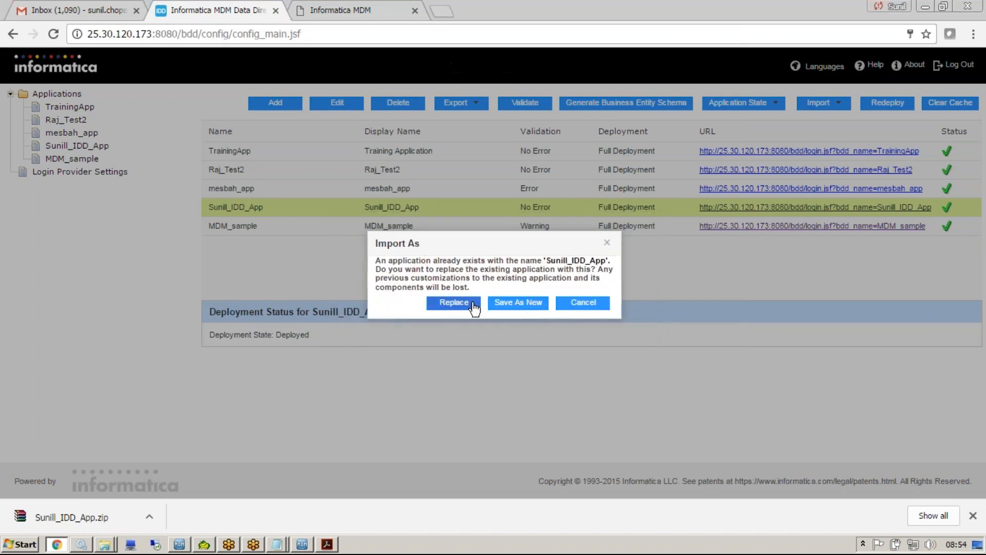
click(454, 302)
click(550, 282)
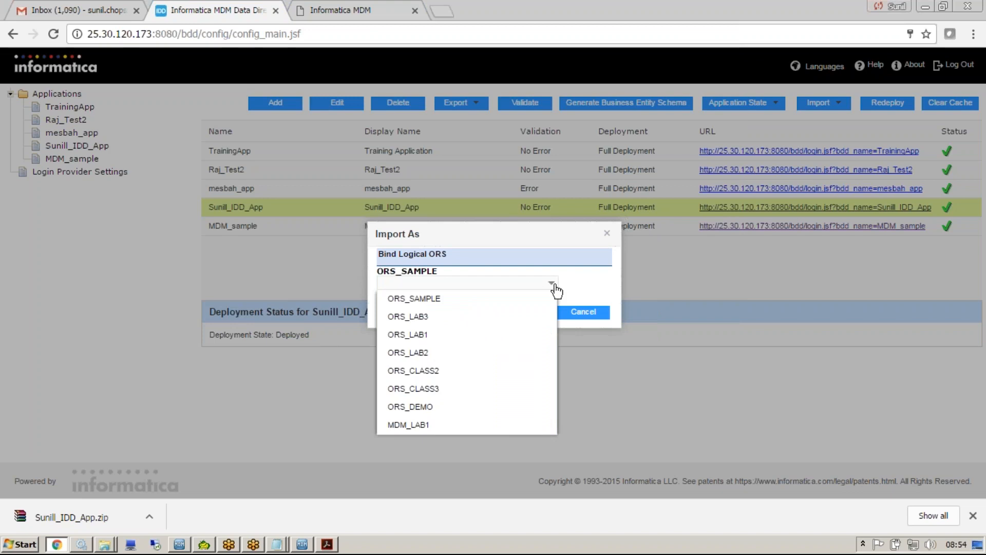
click(439, 303)
click(520, 313)
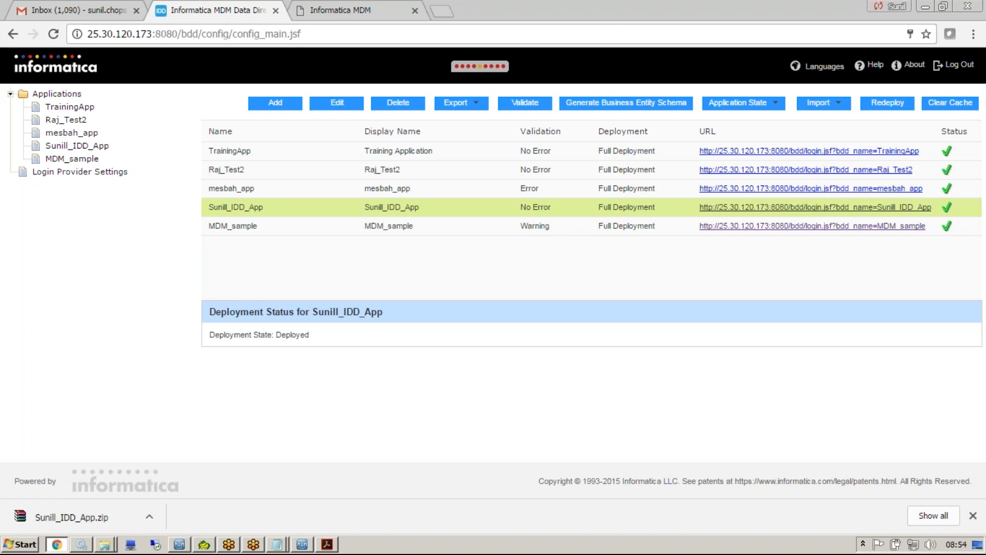
Close the old Informatica MDM tab, dismiss the validation results and set Sunill_IDD_App to full deployment.
click(415, 10)
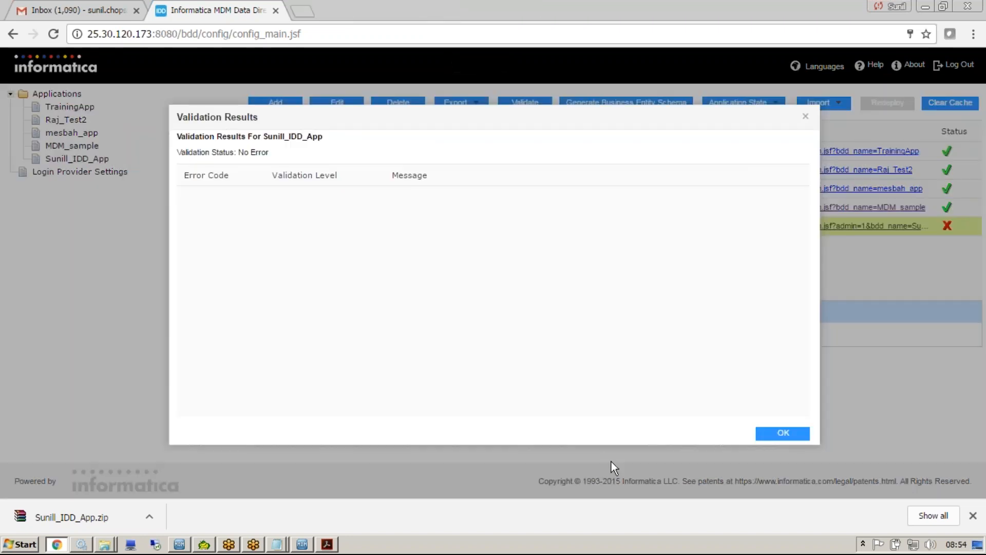
click(783, 433)
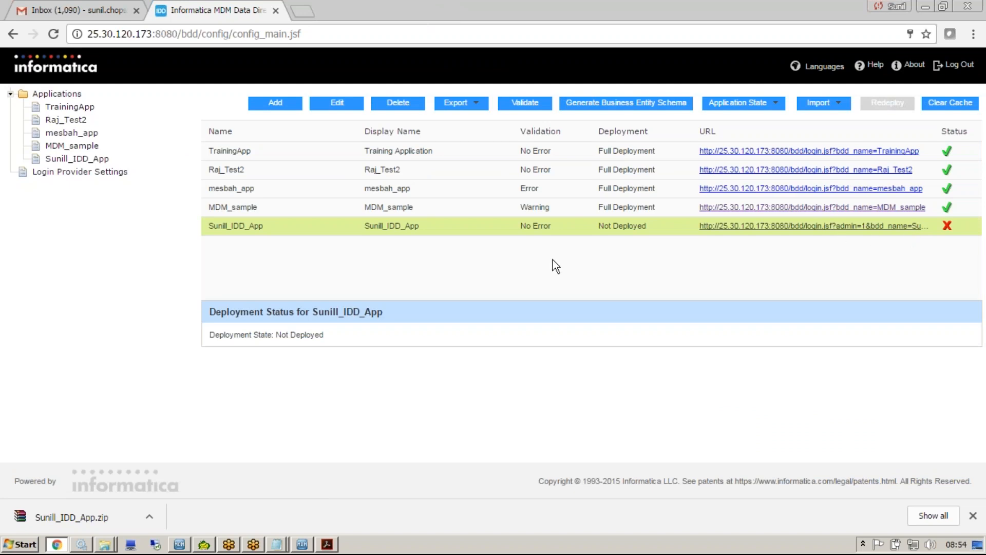
click(738, 102)
click(727, 138)
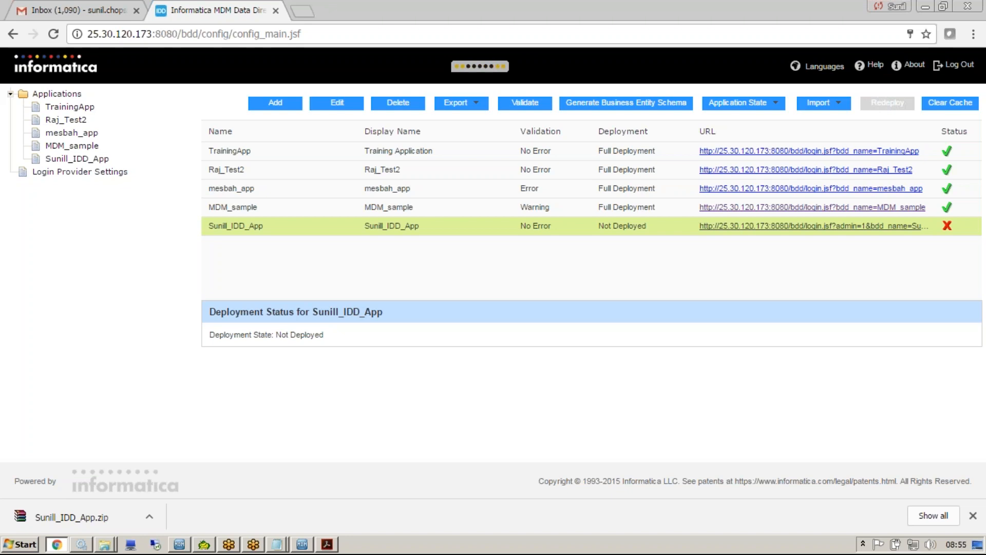
Open the deployed Sunill_IDD_App and start a new Person record in Data View.
click(721, 228)
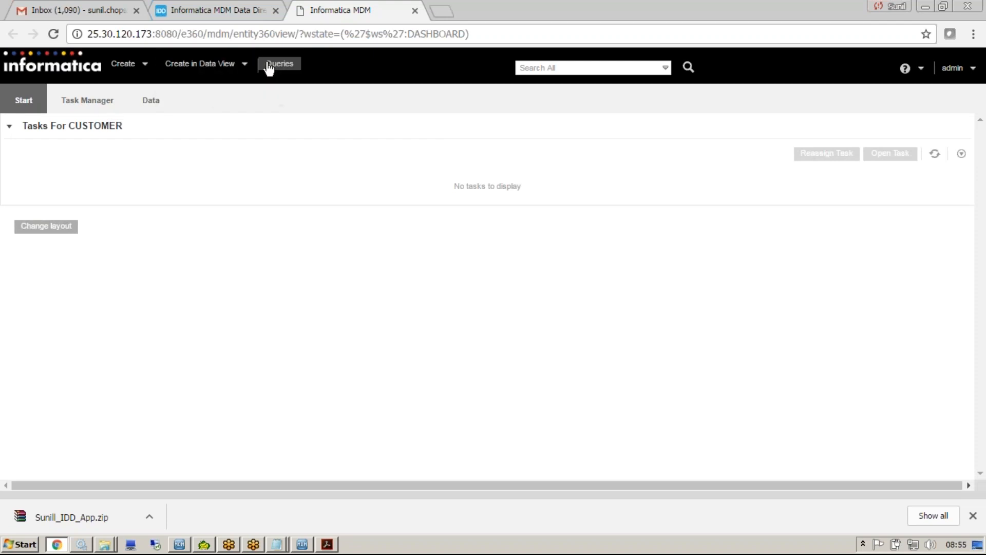
mouse_move(242, 65)
mouse_move(247, 85)
mouse_move(336, 85)
click(417, 85)
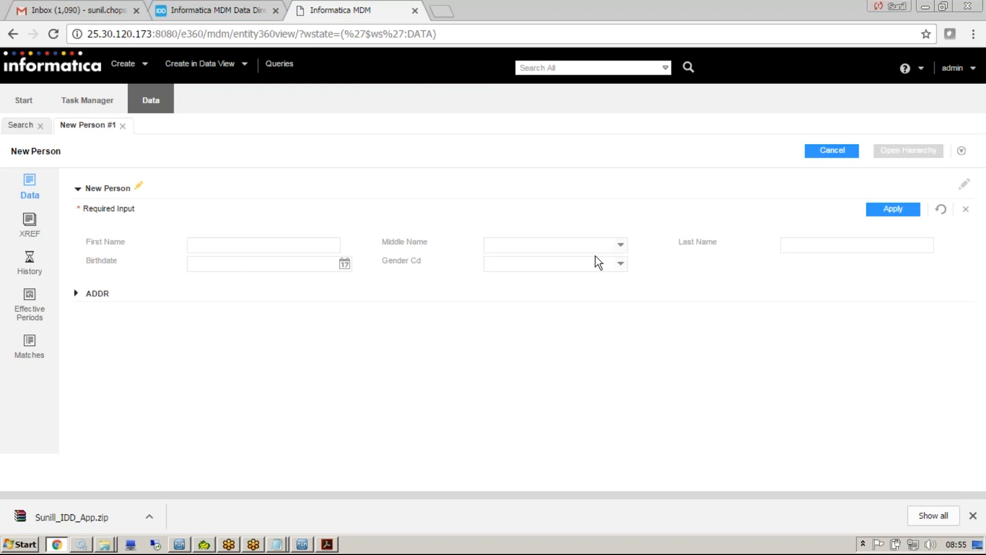
Examine the lookup options offered for Middle Name and Gender Cd in the New Person form.
click(620, 249)
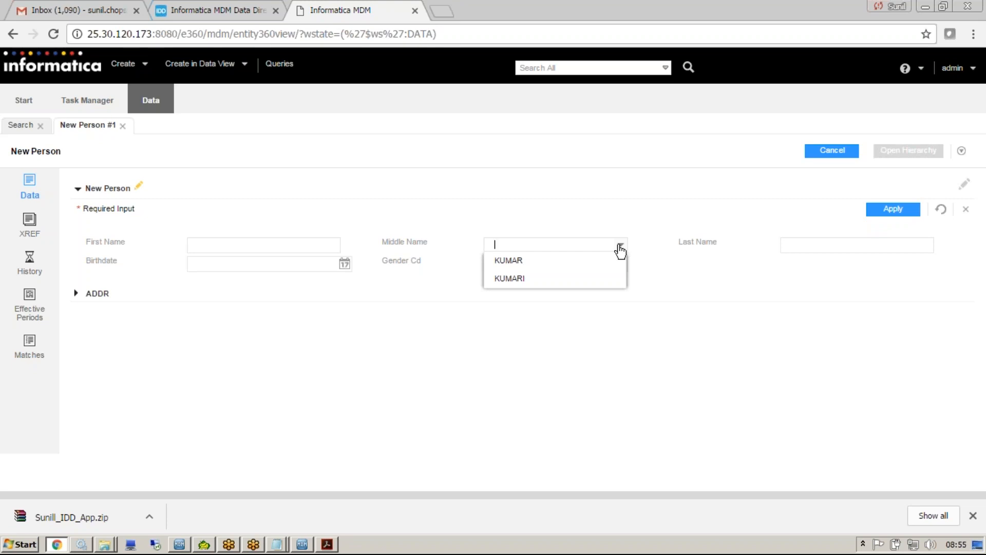
click(471, 384)
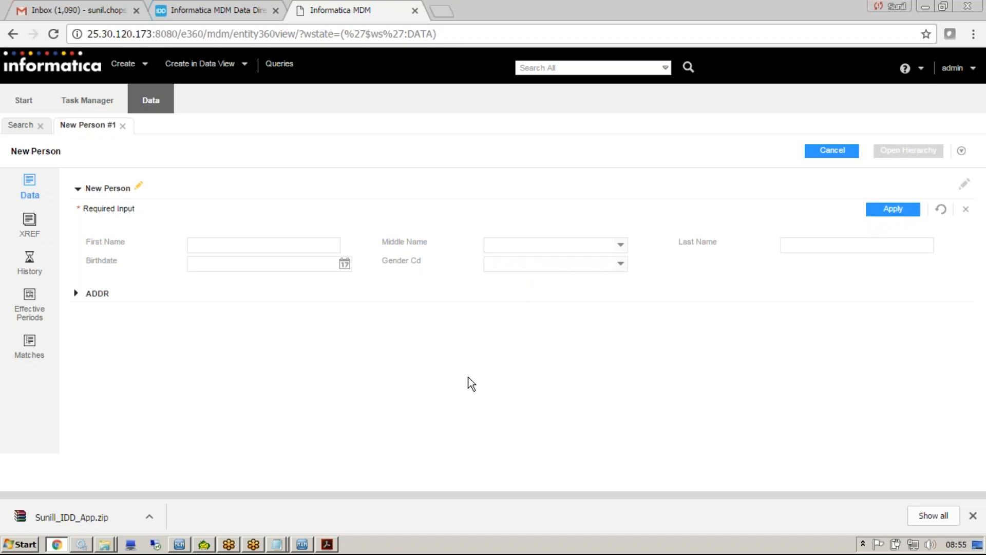
click(621, 264)
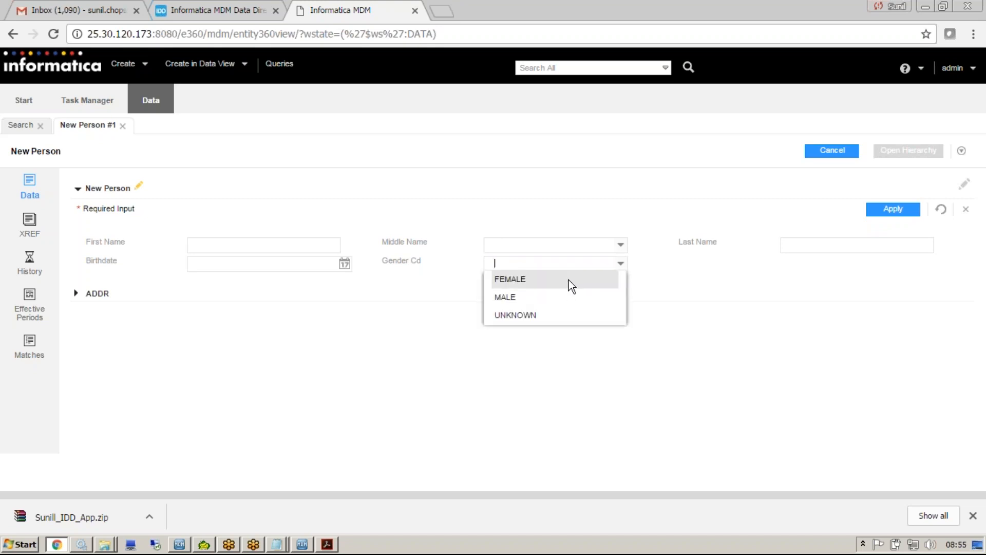
click(466, 282)
drag(383, 261, 431, 260)
View the LU Gender base object in the MDM Hub Console schema, then return to Chrome's New Person form and show the Gender Cd options.
click(302, 544)
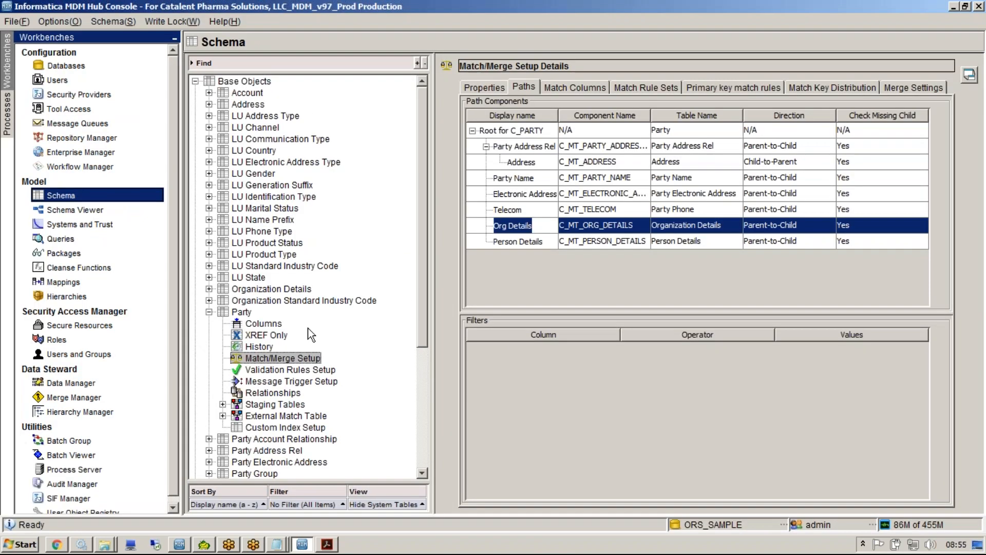
click(254, 174)
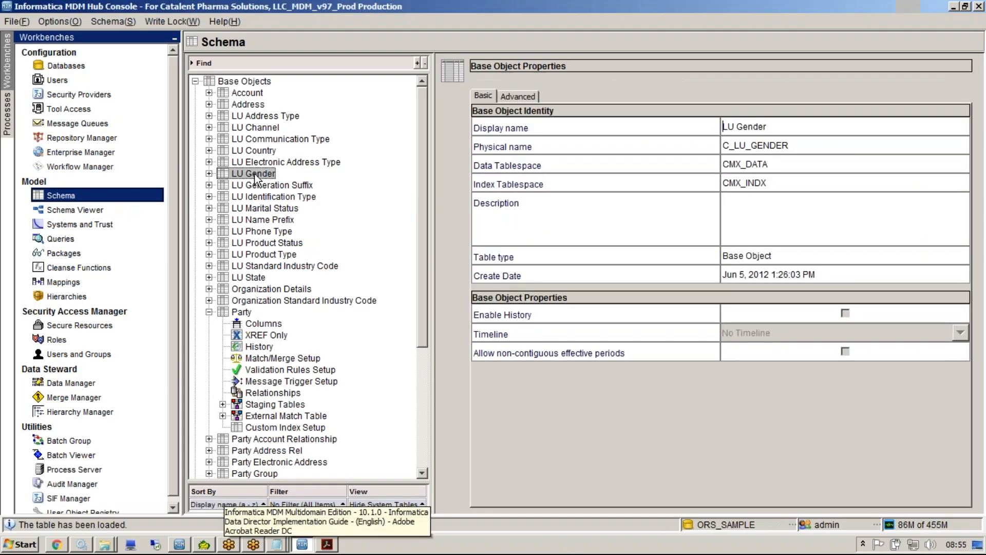
key(alt+Tab)
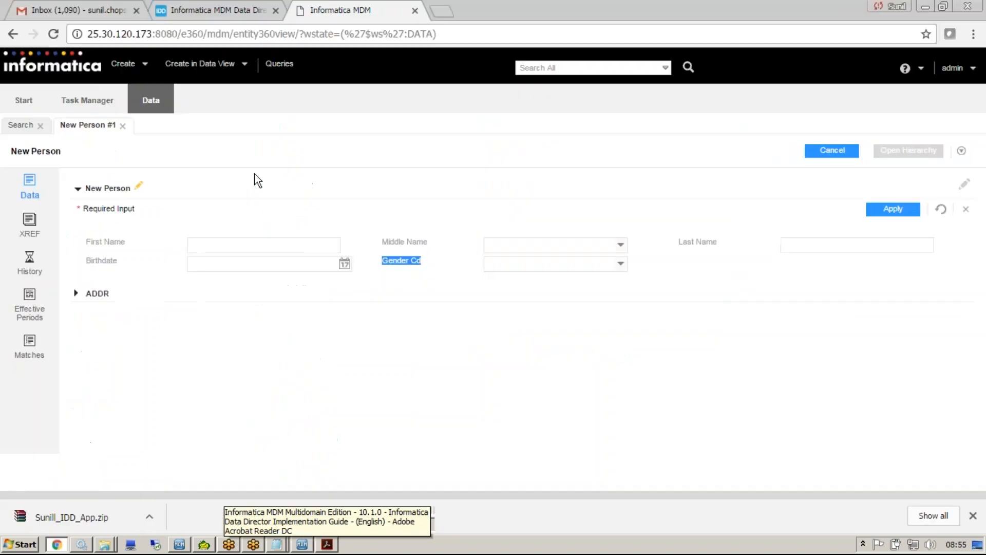
click(621, 263)
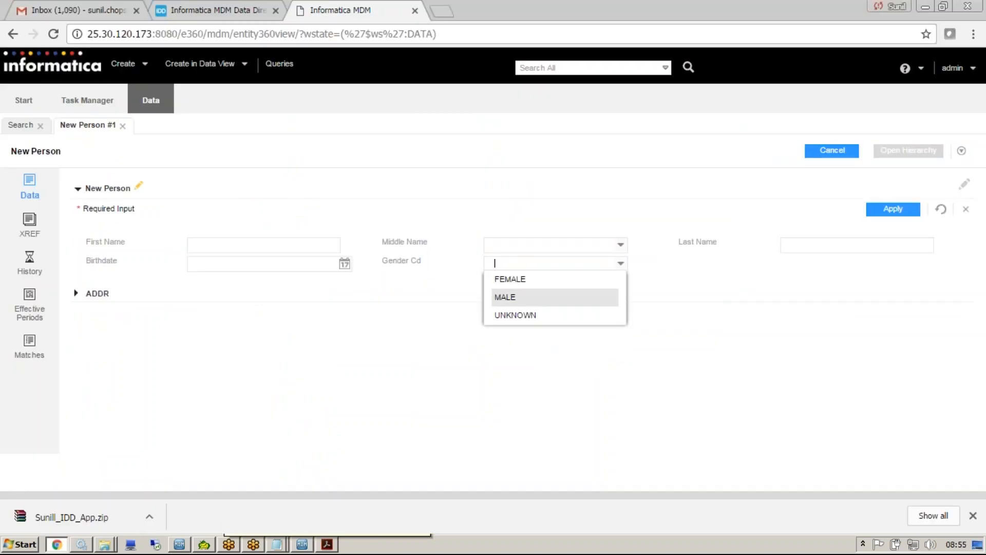
Compare the LU Gender base object in the MDM Hub Console with the Gender Cd options in Chrome's New Person form.
key(Escape)
key(alt+Tab)
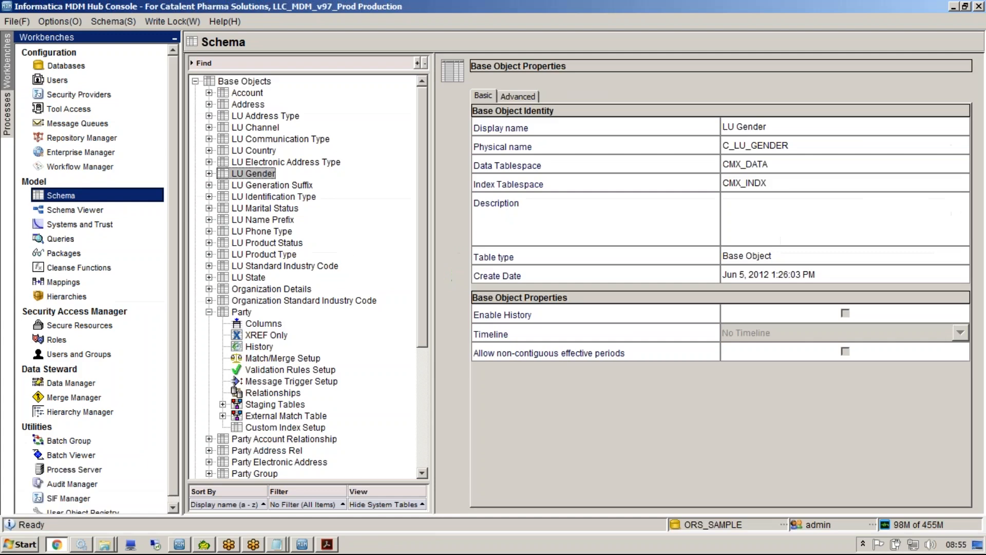
key(alt+Tab)
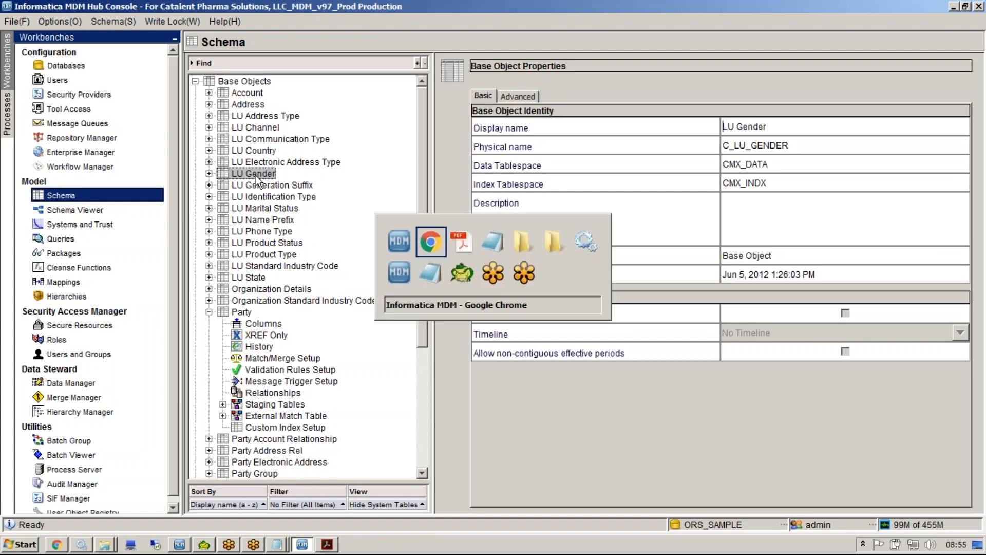
key(alt+Tab)
click(610, 262)
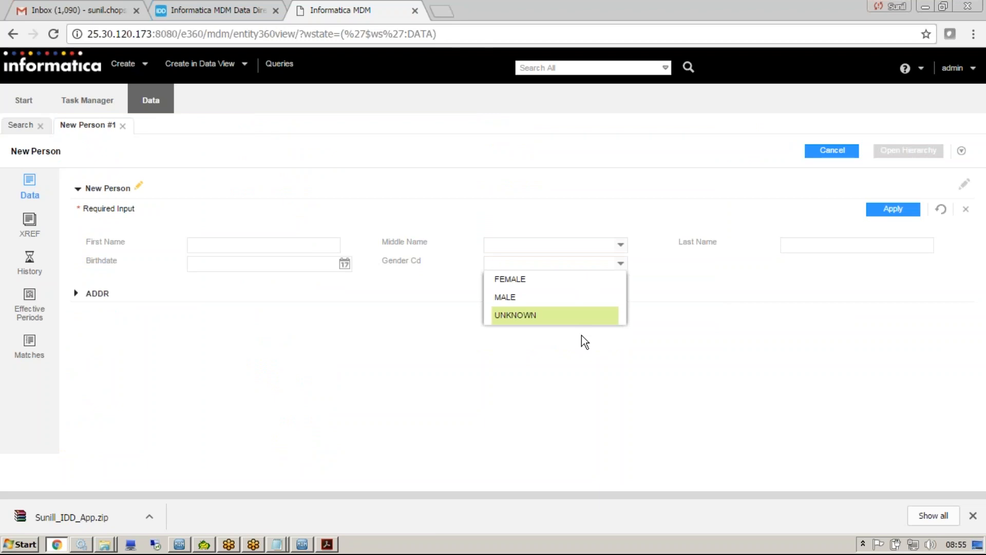
Check the lookup indicator in LU Gender's advanced properties in the MDM Hub Console, then show the Middle Name options in Chrome's New Person form.
key(alt+Tab)
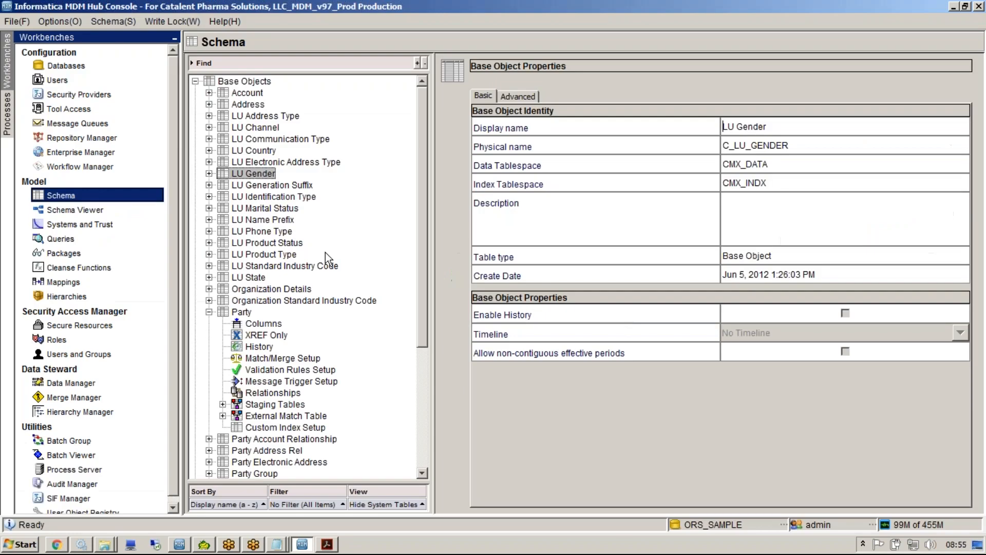
click(529, 97)
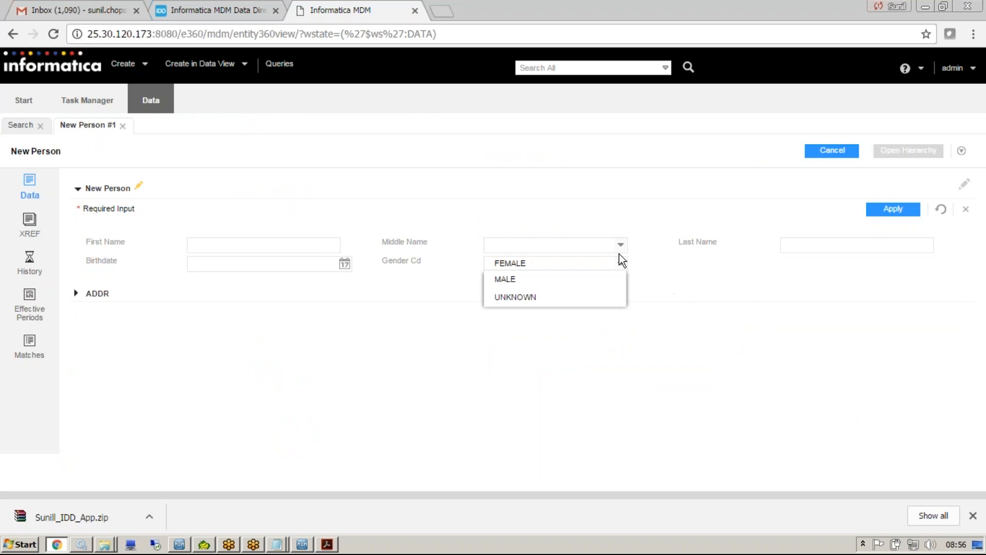
click(620, 245)
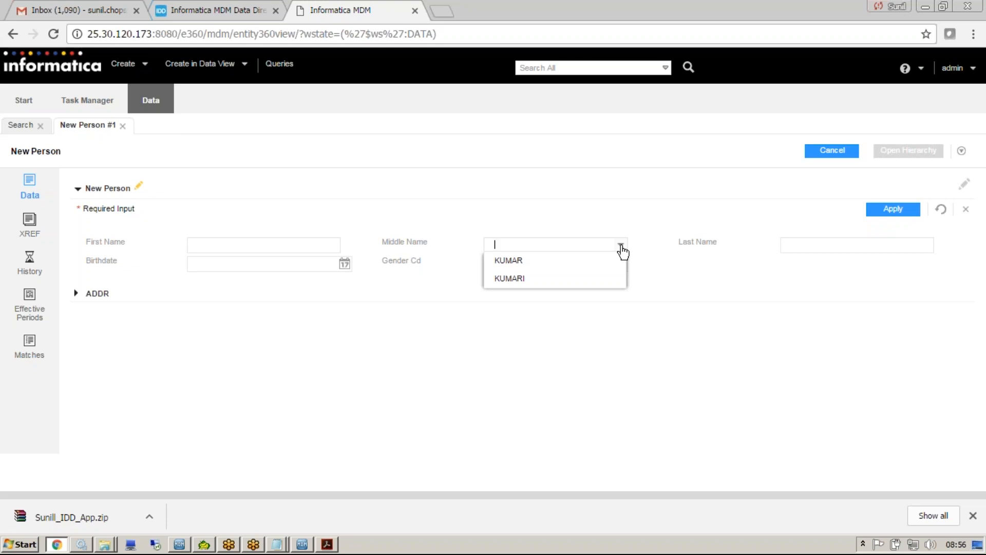
click(621, 249)
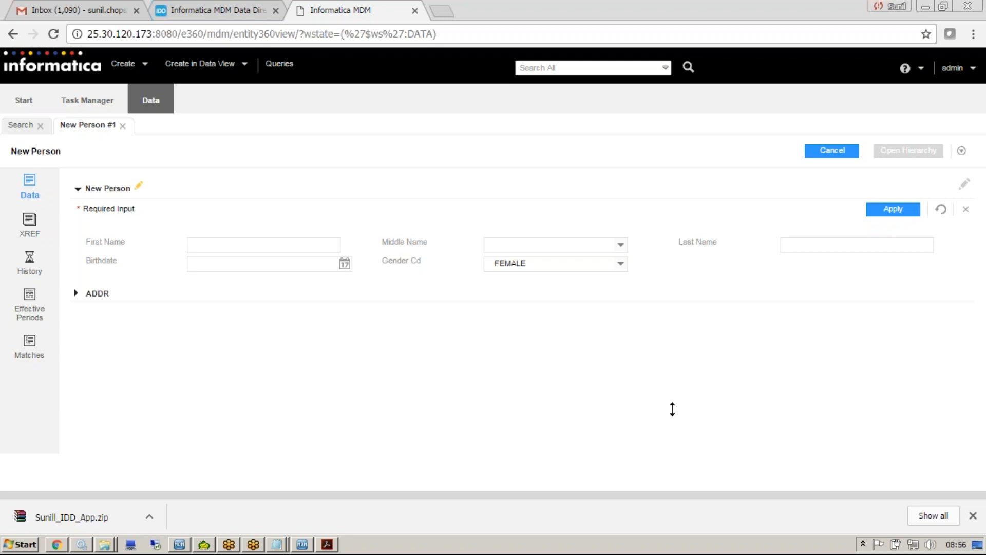
Return to the Data Director configuration page, try to select the MDM_sample application and activate the login name field.
click(232, 9)
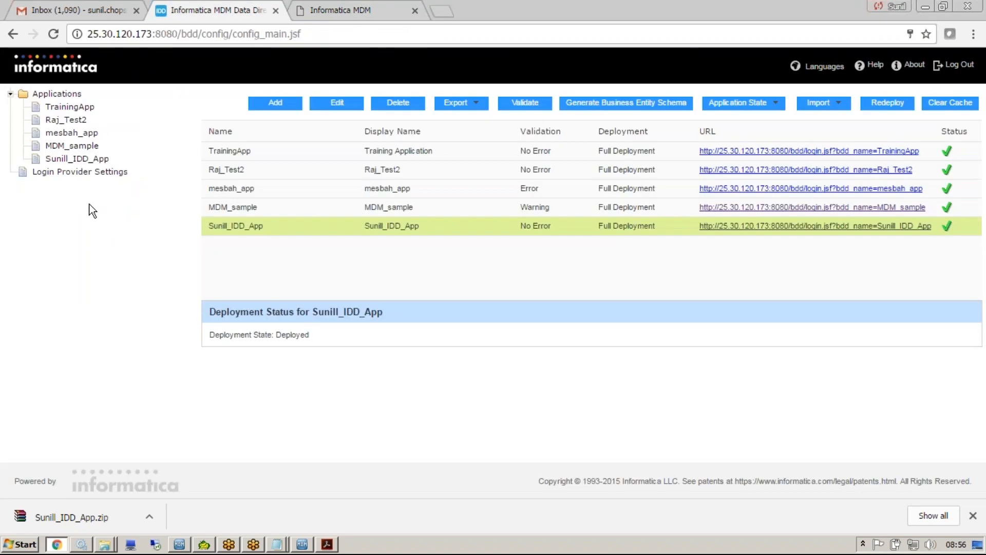
click(276, 205)
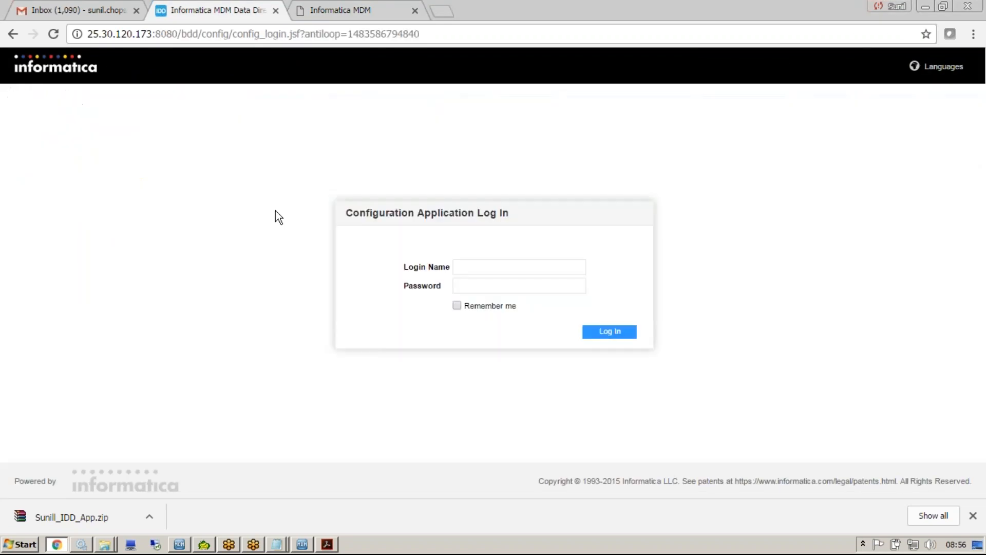
click(498, 272)
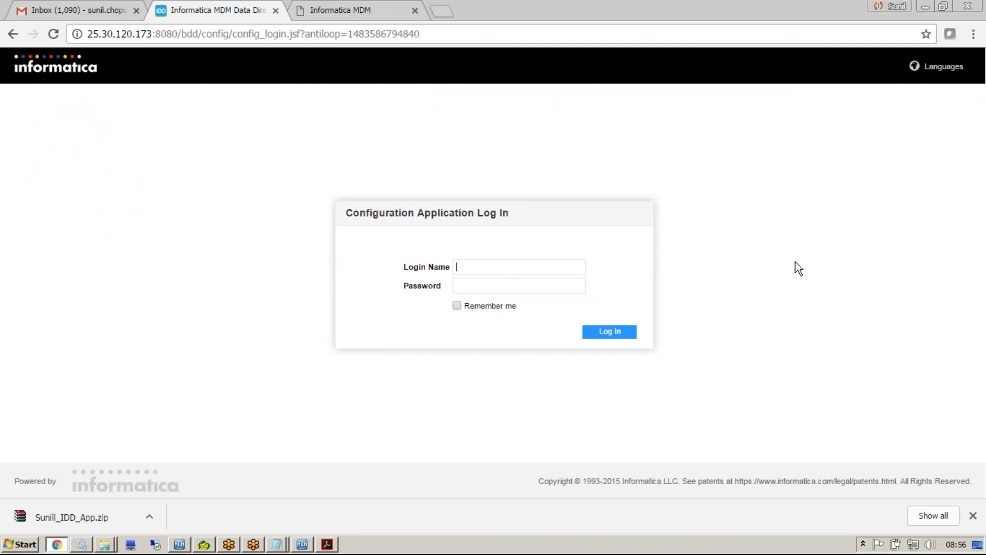